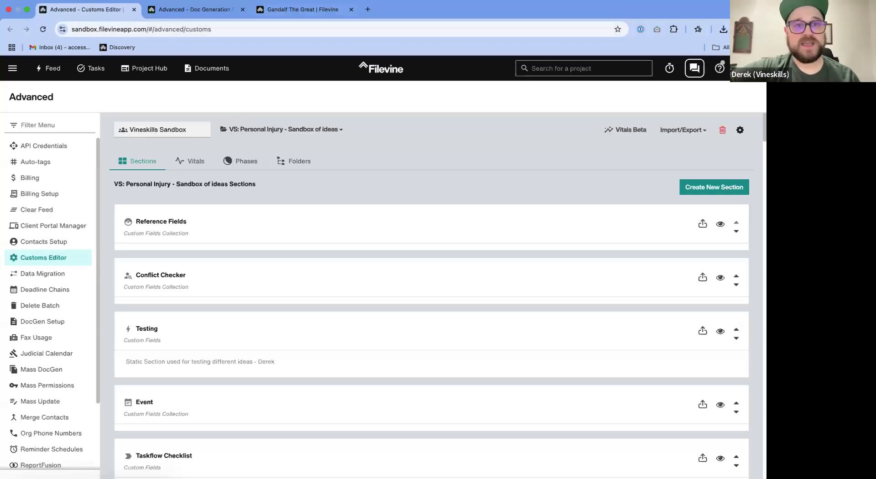
click(292, 10)
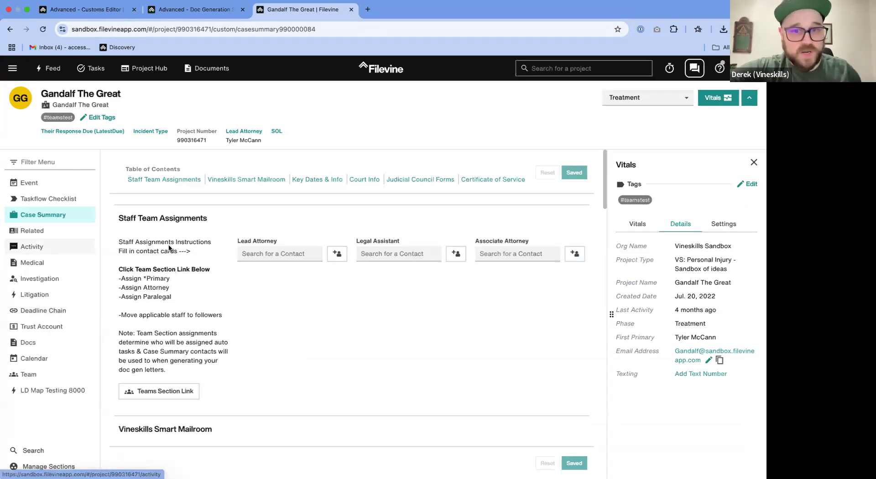
click(103, 17)
scroll(259, 283, down, 3)
scroll(260, 285, down, 3)
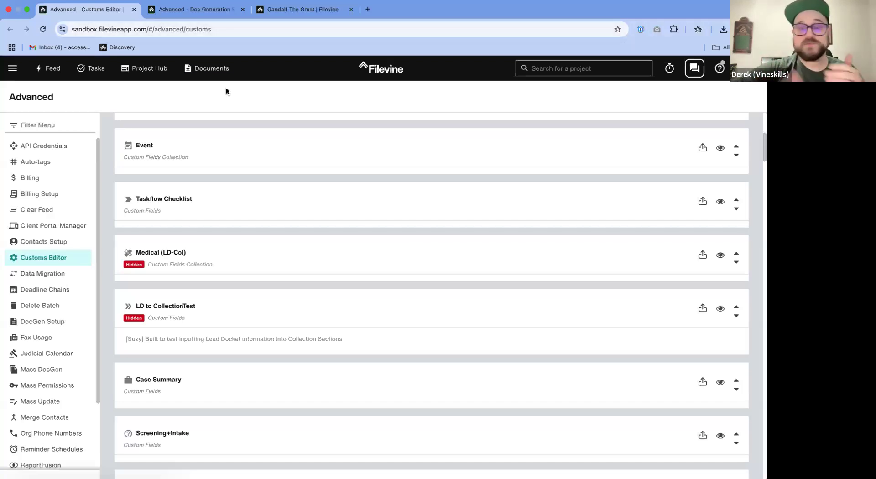
click(212, 17)
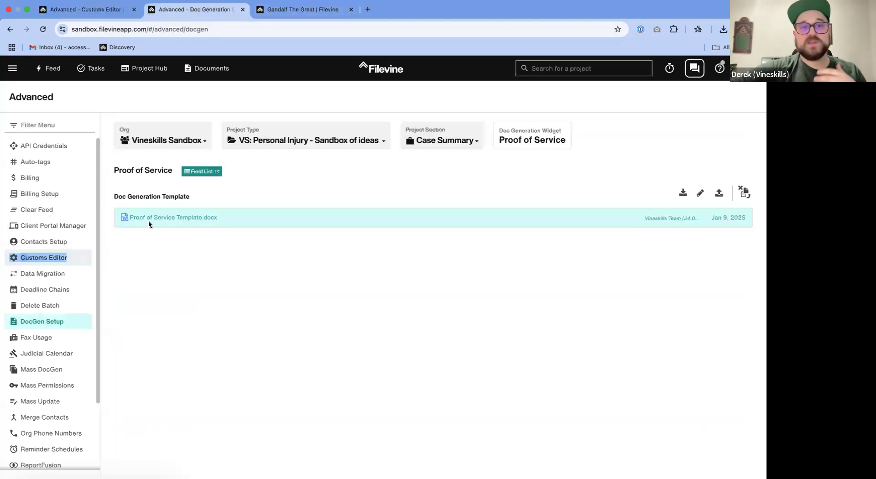
click(303, 10)
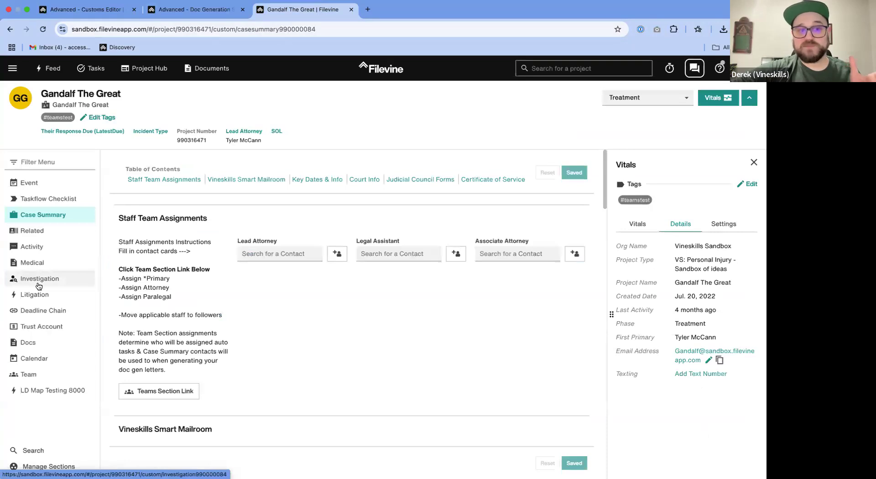
- Open the first item in the project's Medical section, check its Medical Templates field for available templates, and close the item
click(55, 263)
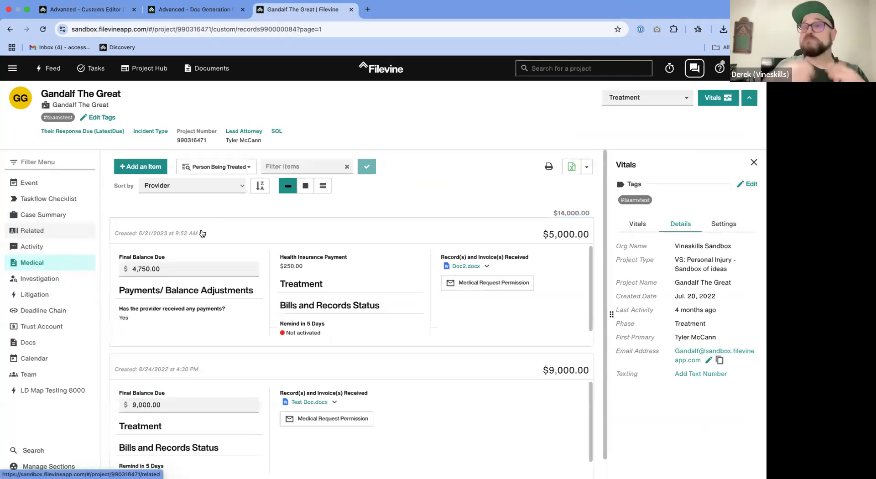
click(245, 225)
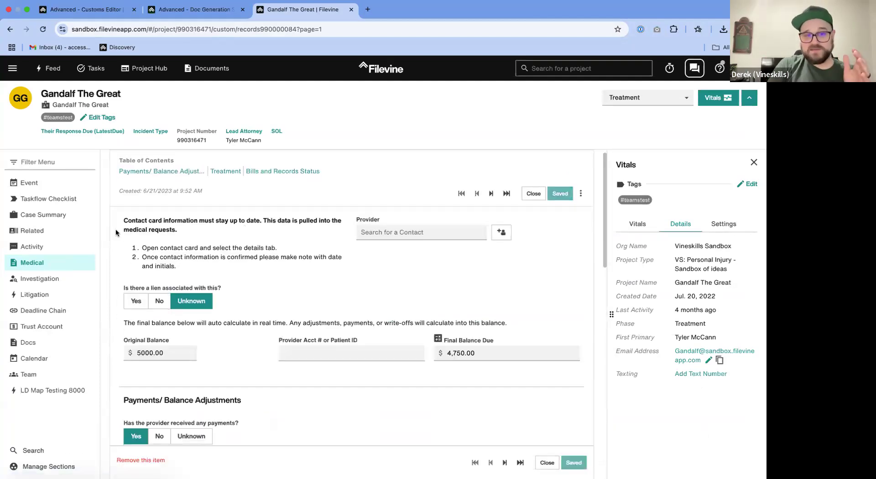
triple_click(181, 242)
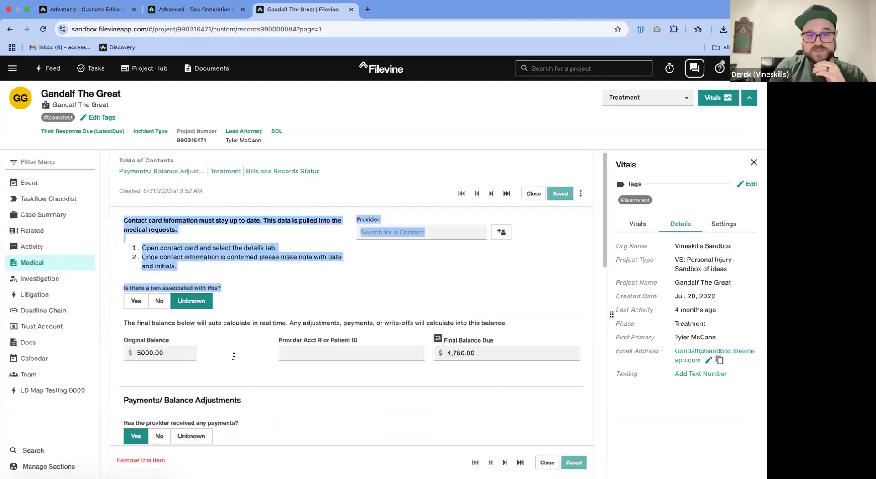
scroll(233, 356, down, 10)
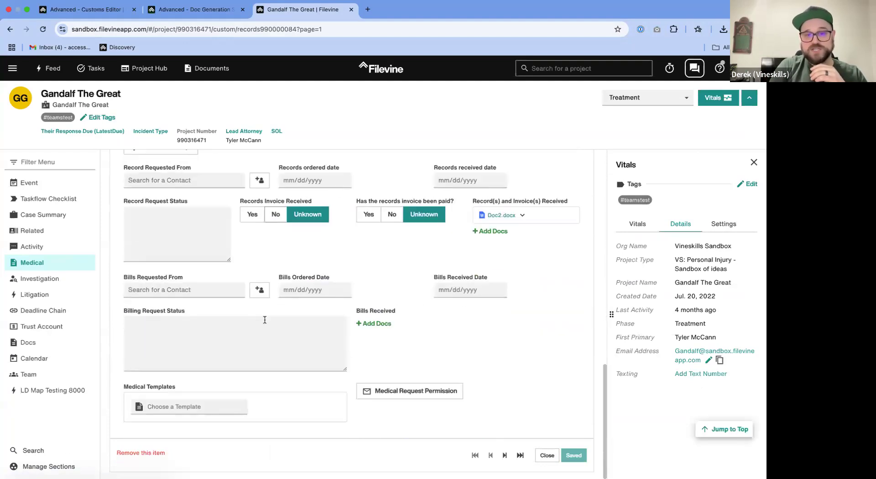
click(165, 402)
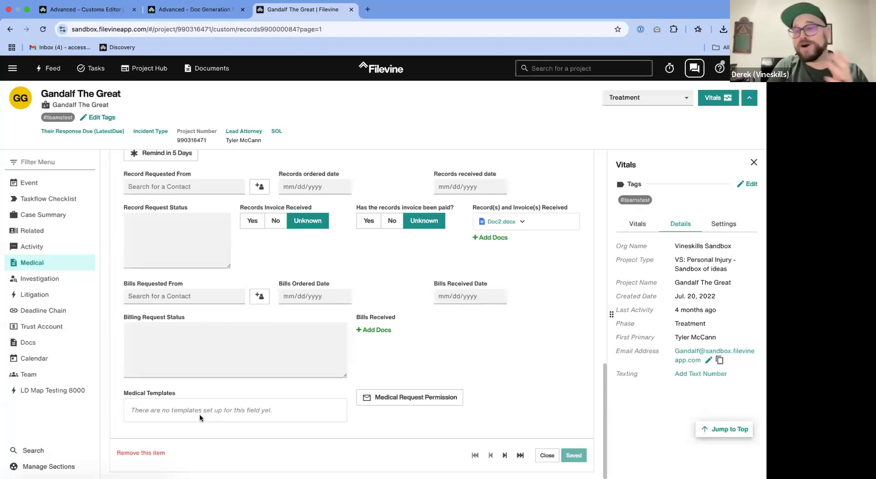
drag(199, 414, 166, 413)
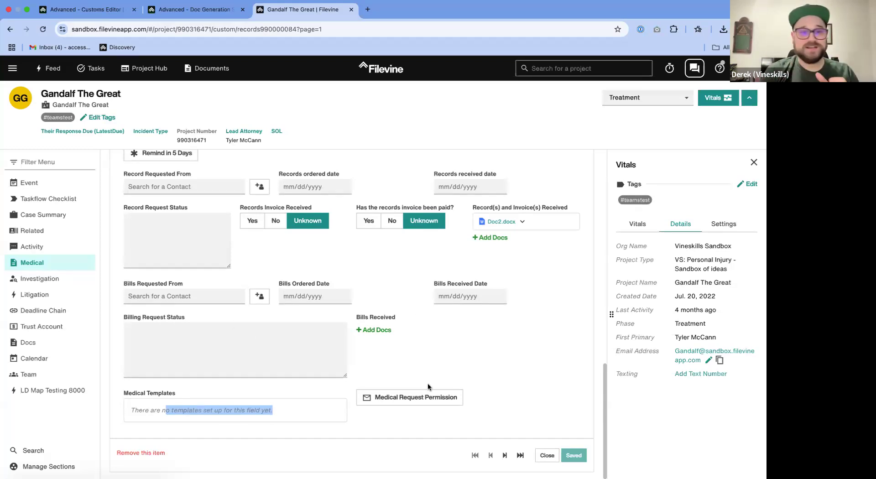
scroll(371, 376, up, 5)
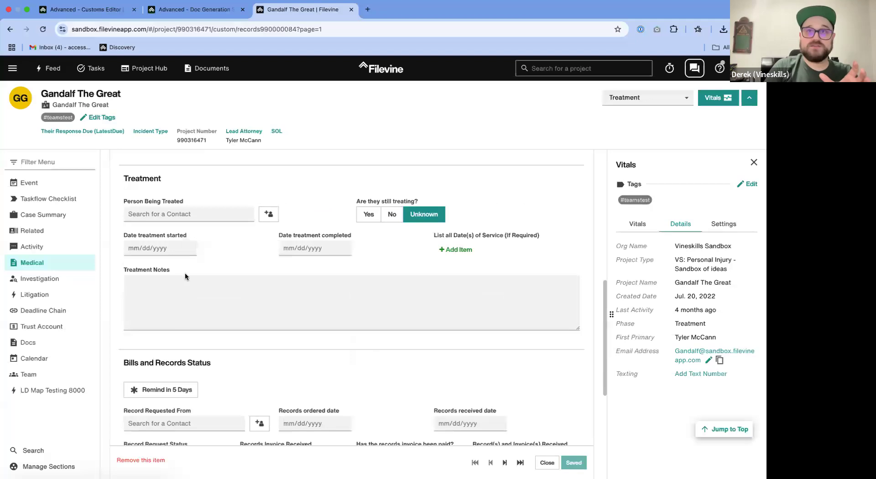
scroll(317, 214, down, 5)
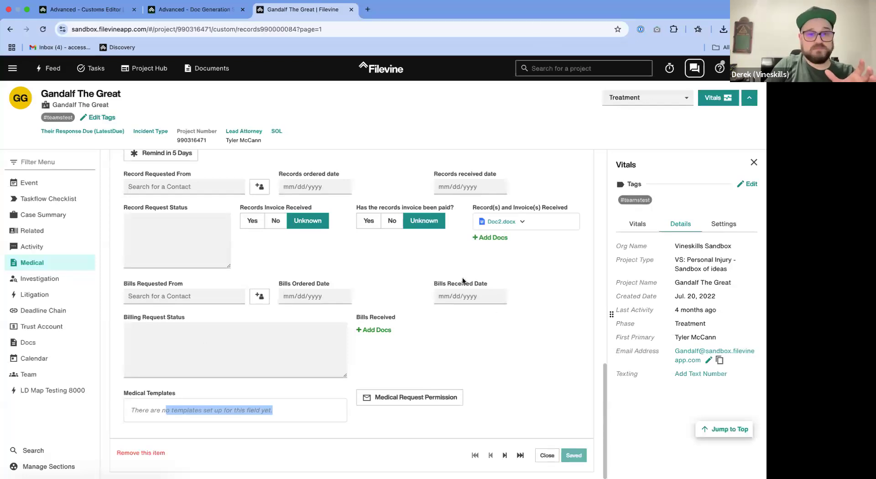
click(546, 456)
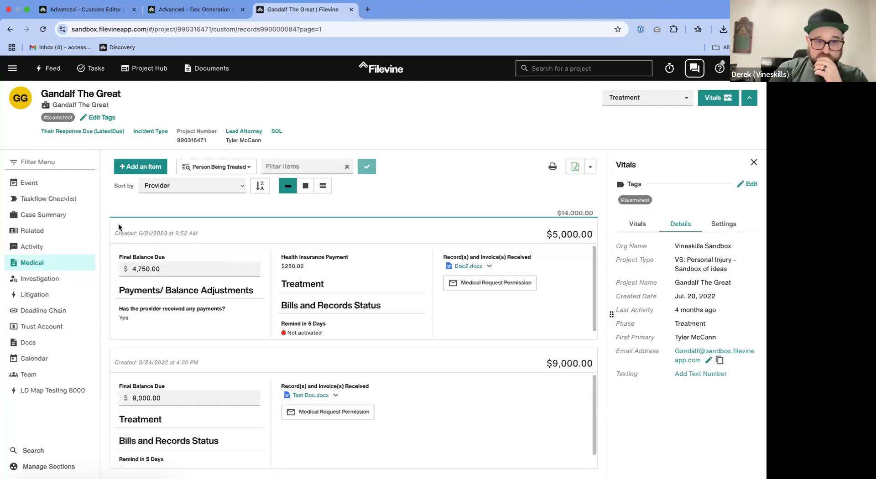
- Return to the Customs Editor and open the Case Summary section's properties at its list of custom fields and widgets
click(81, 14)
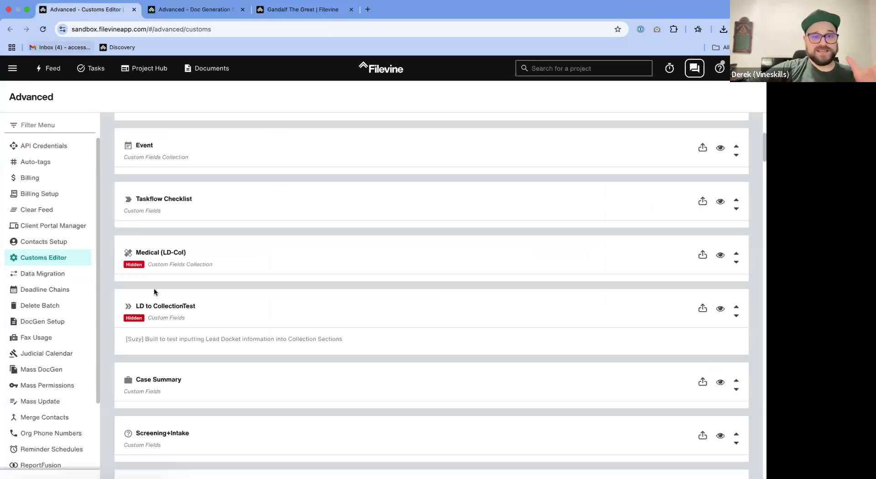
scroll(196, 281, up, 3)
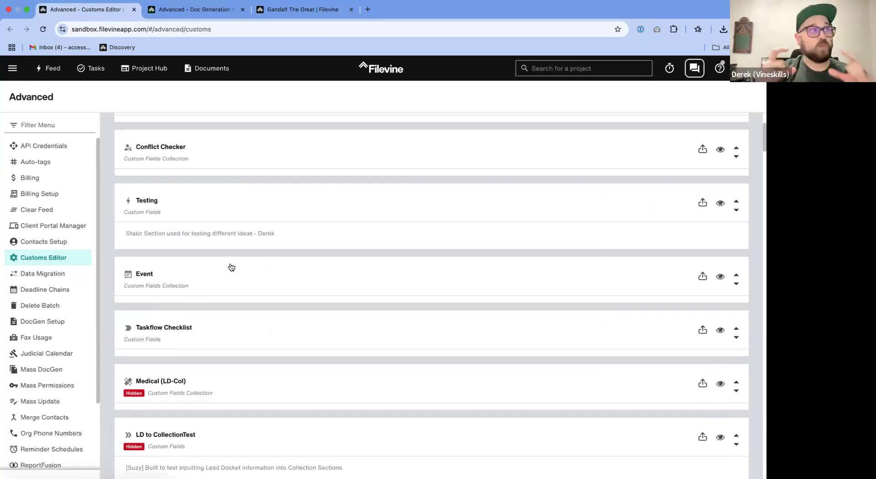
scroll(237, 272, up, 3)
scroll(228, 364, down, 5)
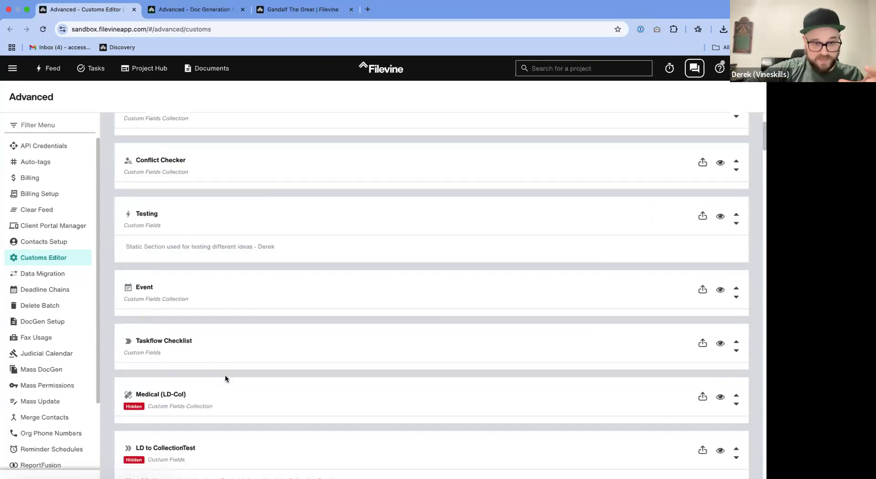
scroll(232, 201, up, 3)
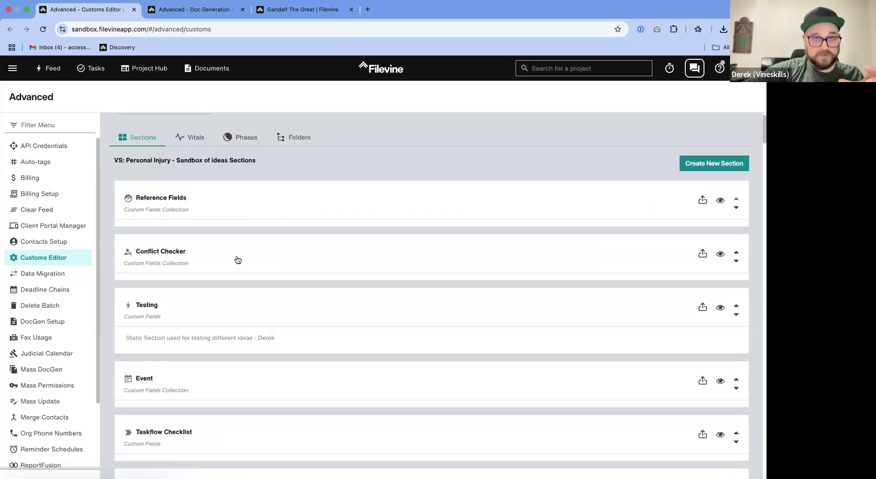
scroll(238, 259, down, 3)
scroll(237, 260, down, 3)
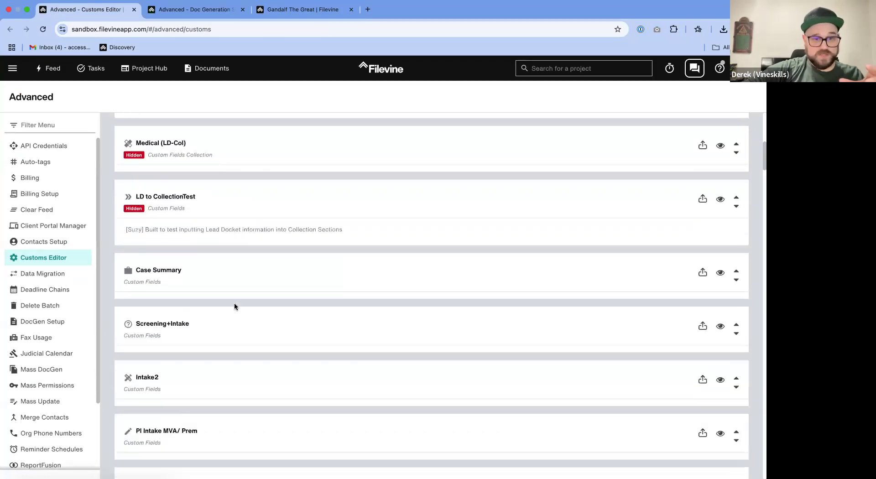
click(219, 271)
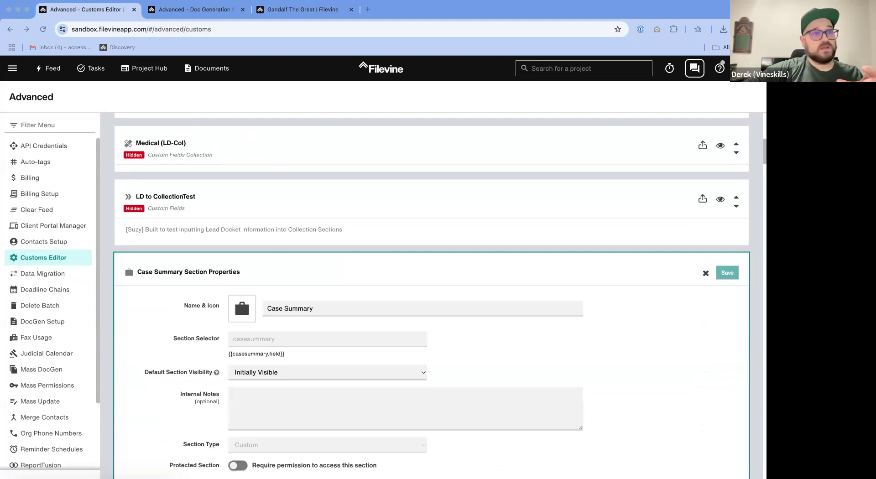
scroll(426, 201, down, 7)
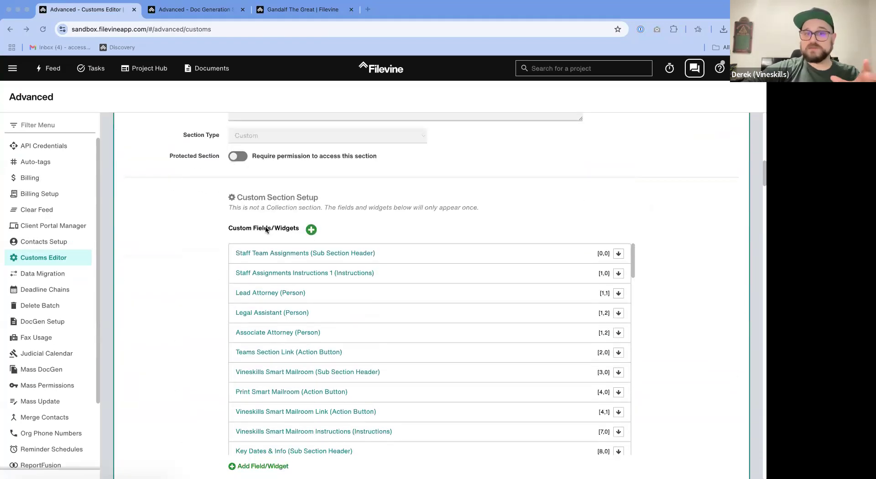
click(250, 228)
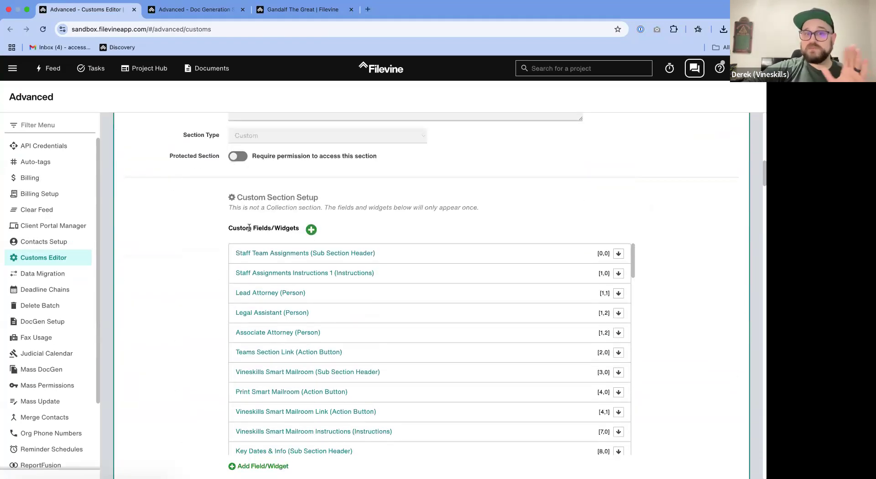
- Start a new field template in the Case Summary section and expand its advanced properties
click(311, 230)
click(305, 246)
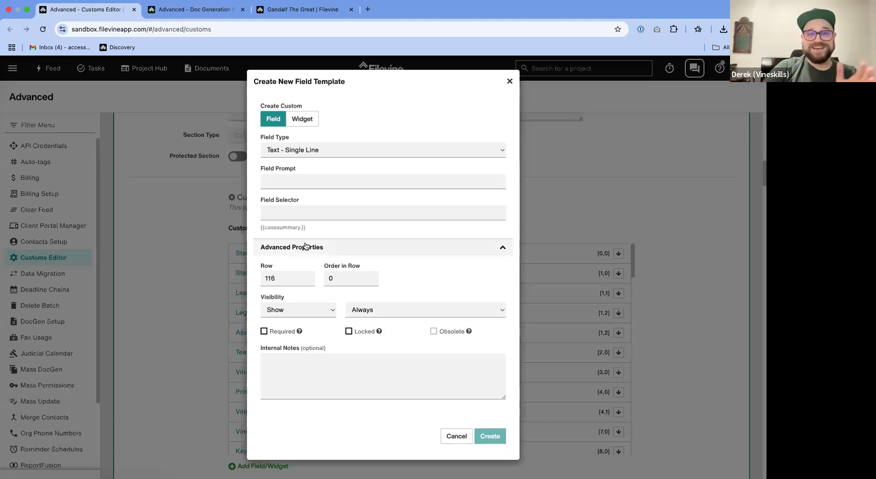
double_click(287, 277)
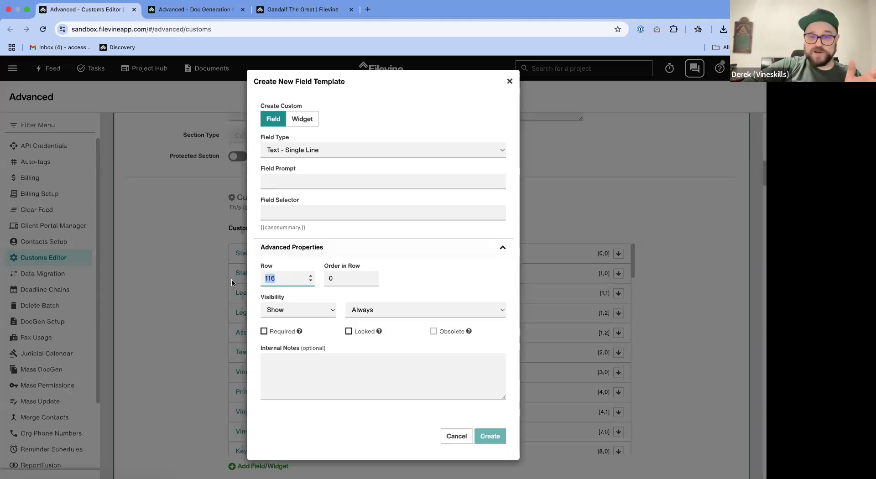
click(298, 11)
click(54, 214)
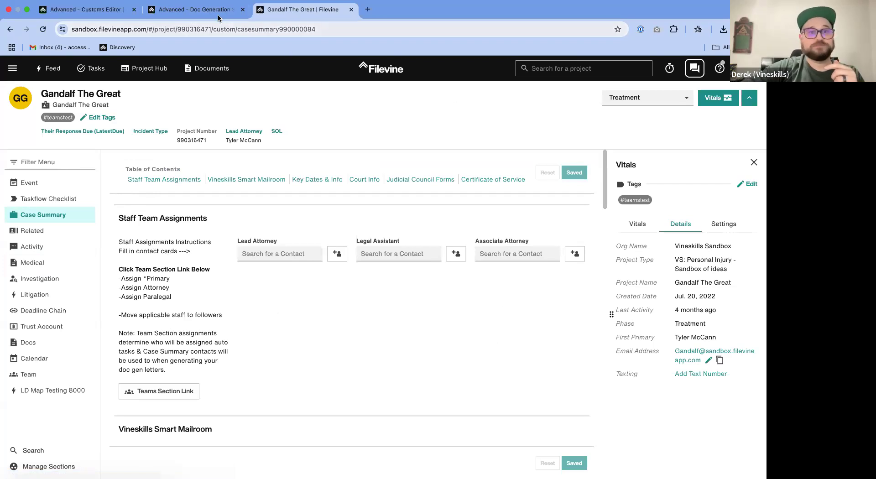
key(ctrl+shift+Tab)
click(243, 294)
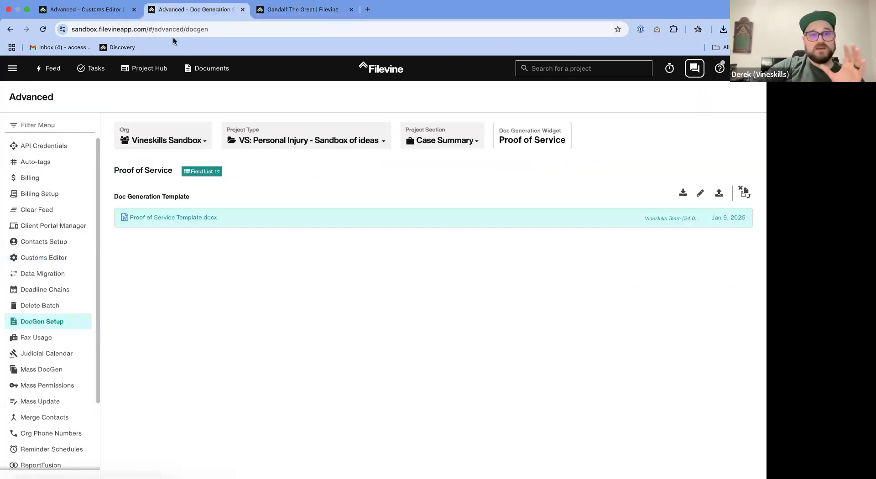
click(102, 15)
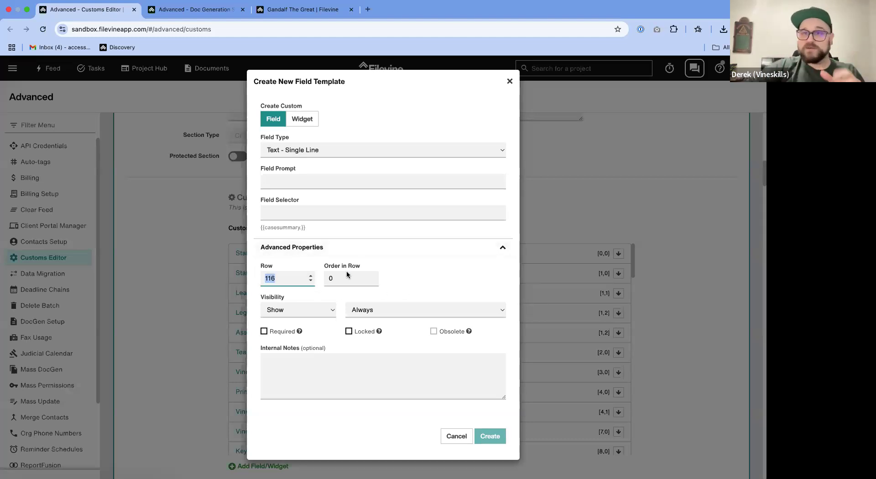
click(305, 182)
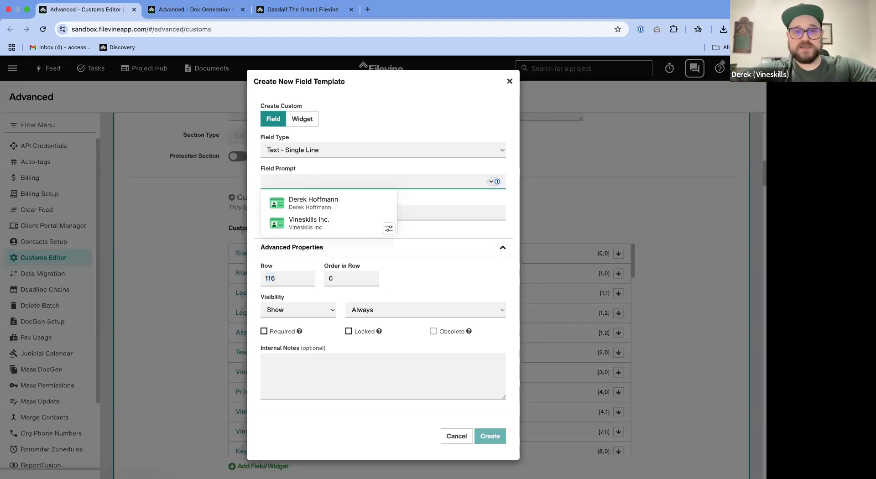
text(Tes)
key(BackSpace)
key(BackSpace)
key(BackSpace)
text(Ca)
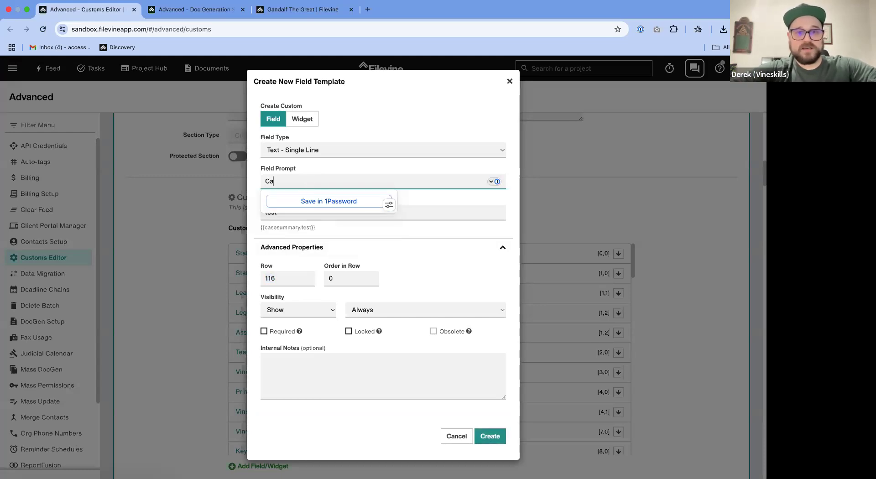
text(se Summary Doc)
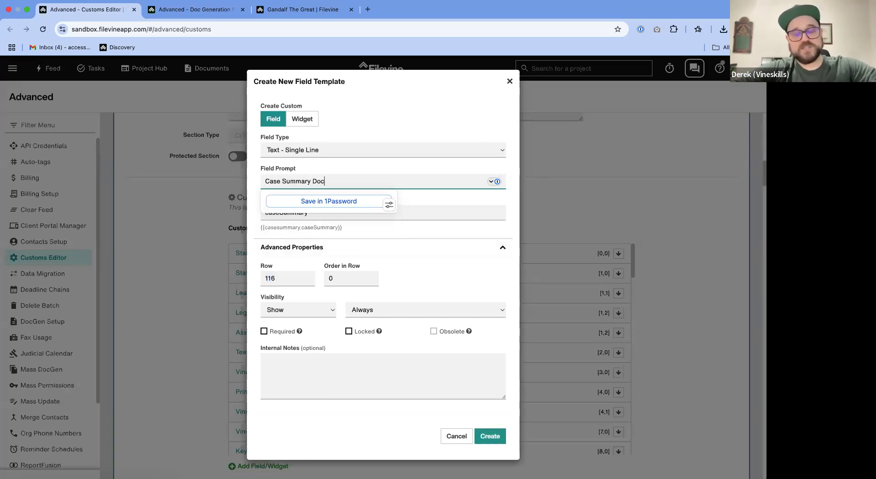
key(super+BackSpace)
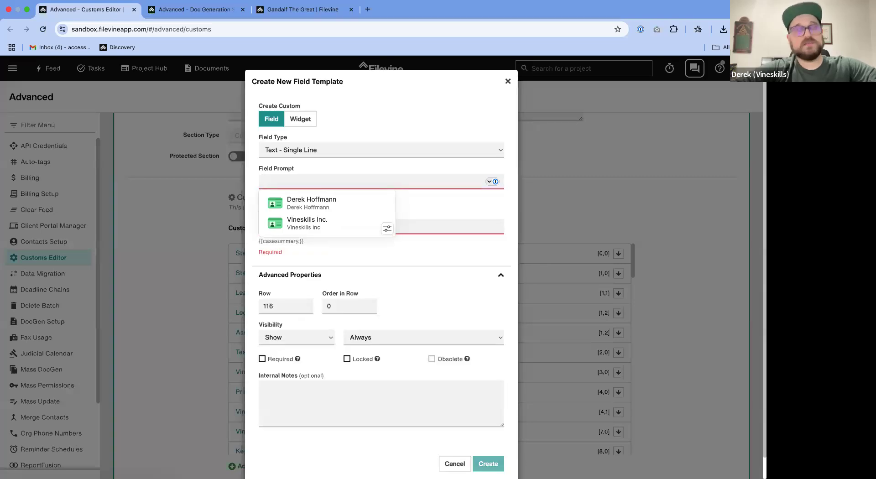
- Enter "Social Media Letter" as the prompt of the new template
text(Social Medial)
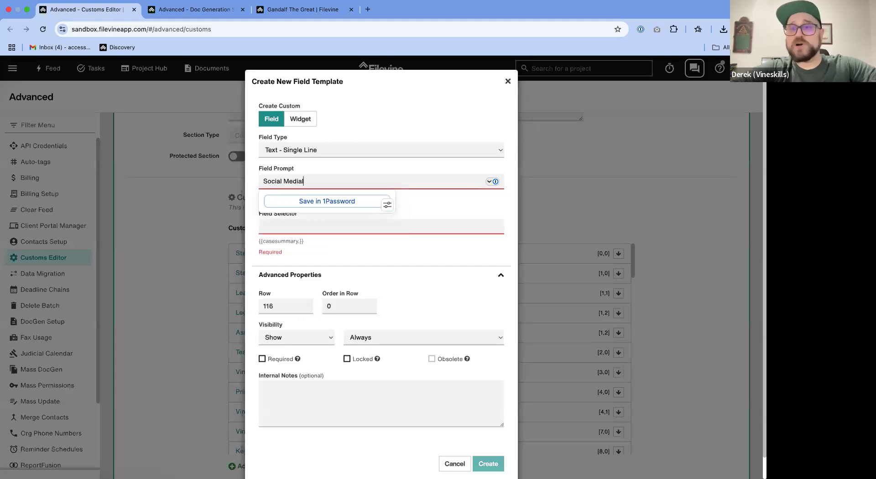
key(BackSpace)
text(Letter)
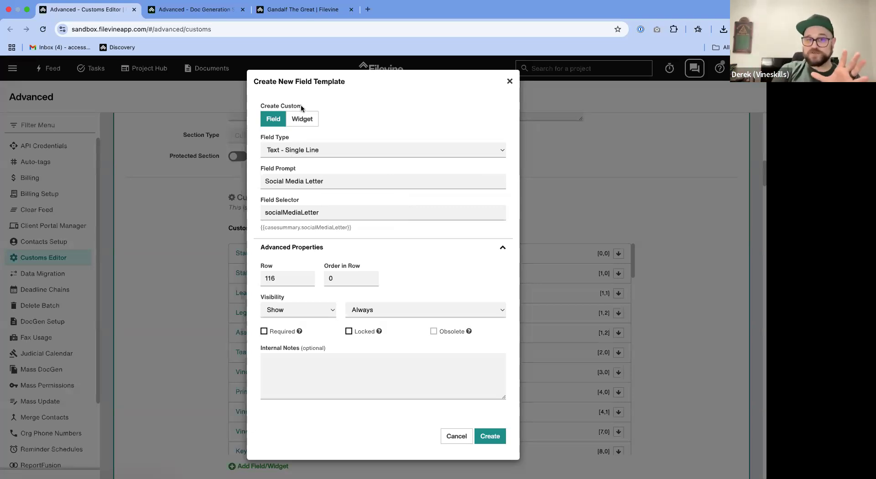
- Change the new template from a field to a widget of type Doc Generation Multi-template
click(302, 119)
click(299, 150)
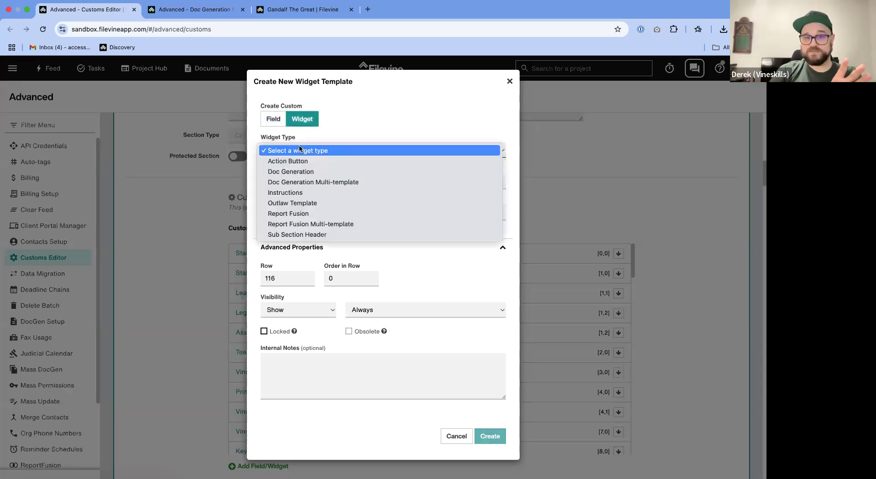
click(289, 185)
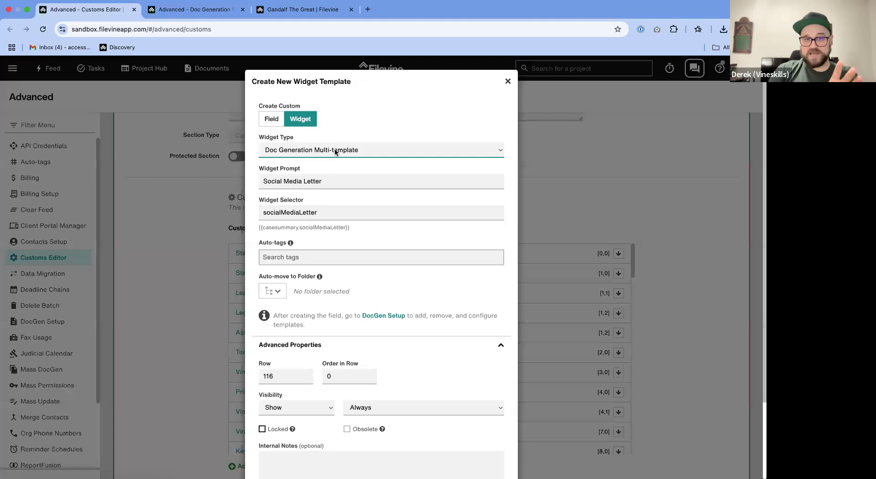
click(287, 268)
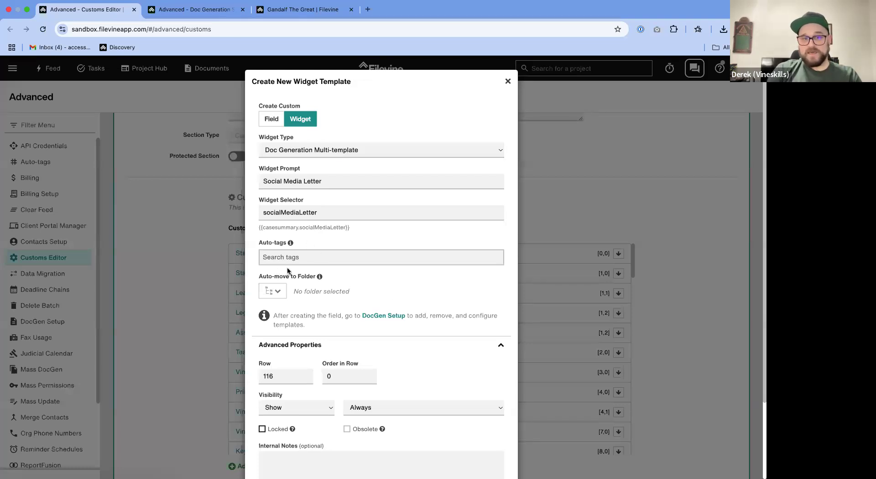
- Create the auto-tag "#SocialMedialetter" and assign it to the Social Media Letter widget
click(301, 264)
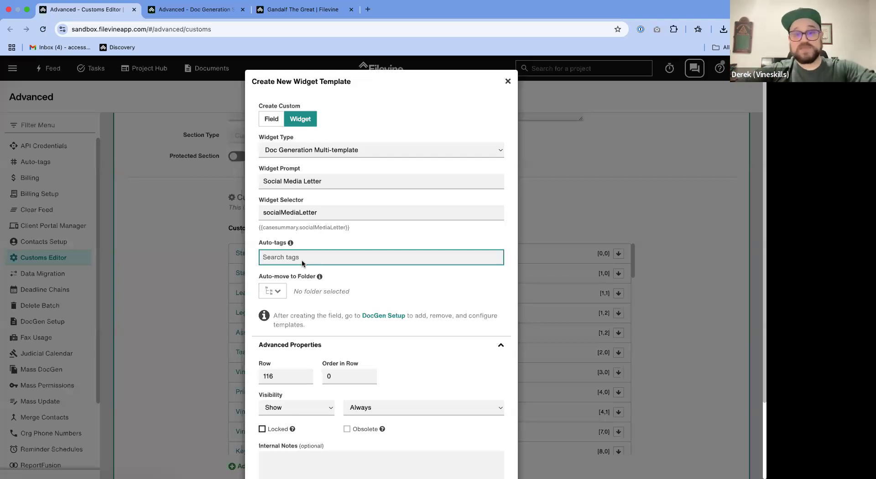
text(3)
key(BackSpace)
text(#)
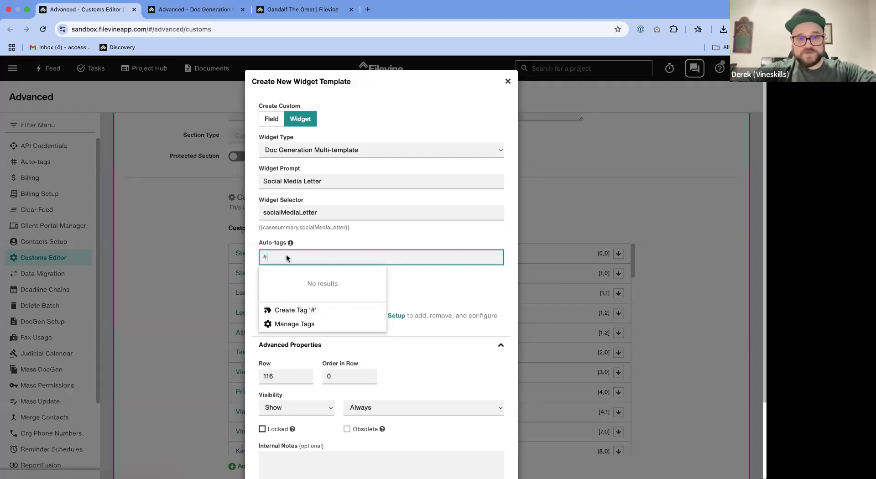
text(SocialMedialetter)
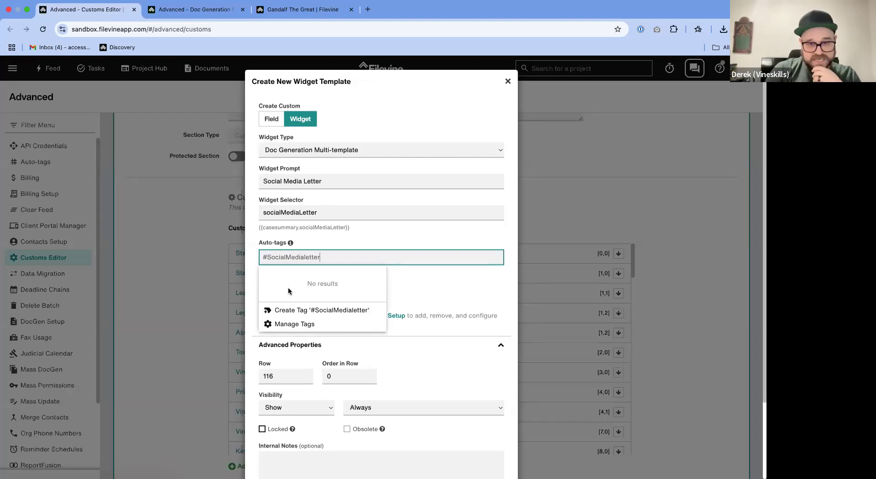
click(306, 310)
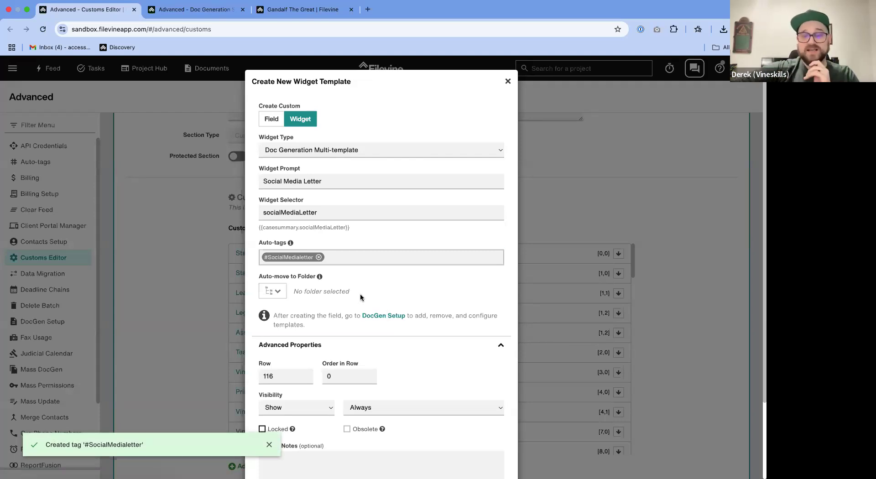
- Set the widget's auto-move folder to Client Intake and create the widget
scroll(360, 297, down, 3)
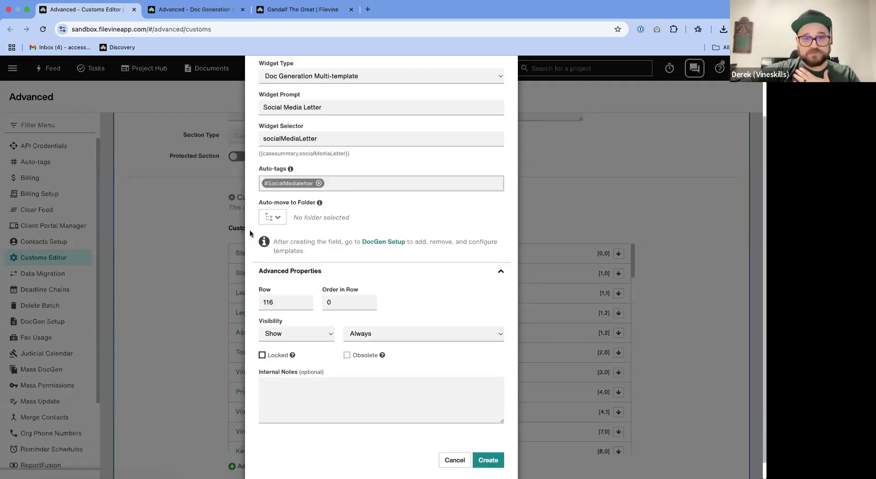
click(273, 217)
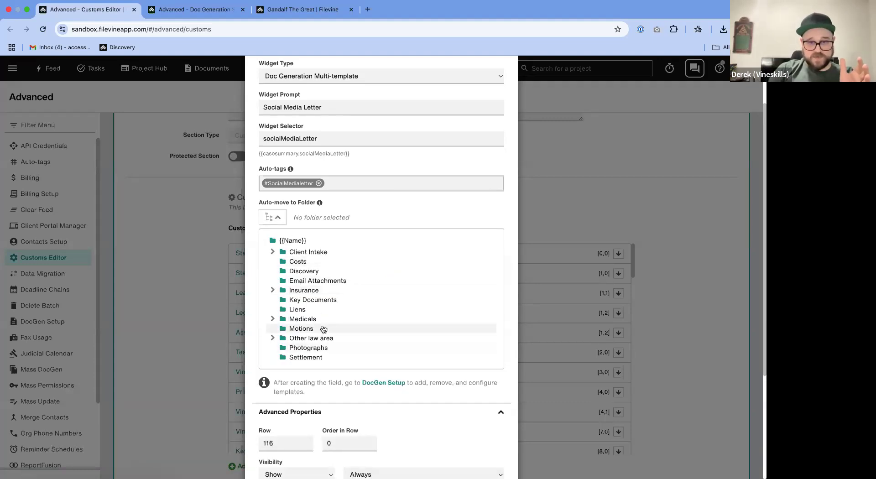
click(271, 252)
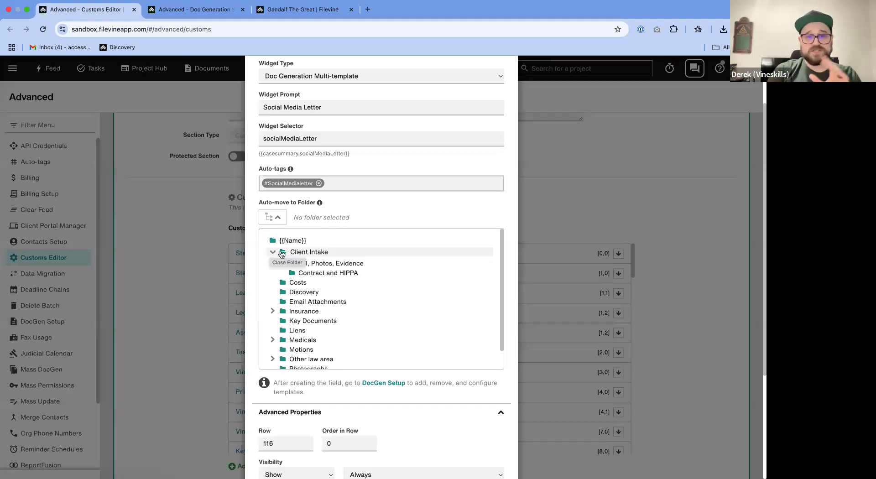
click(318, 252)
scroll(403, 300, down, 1)
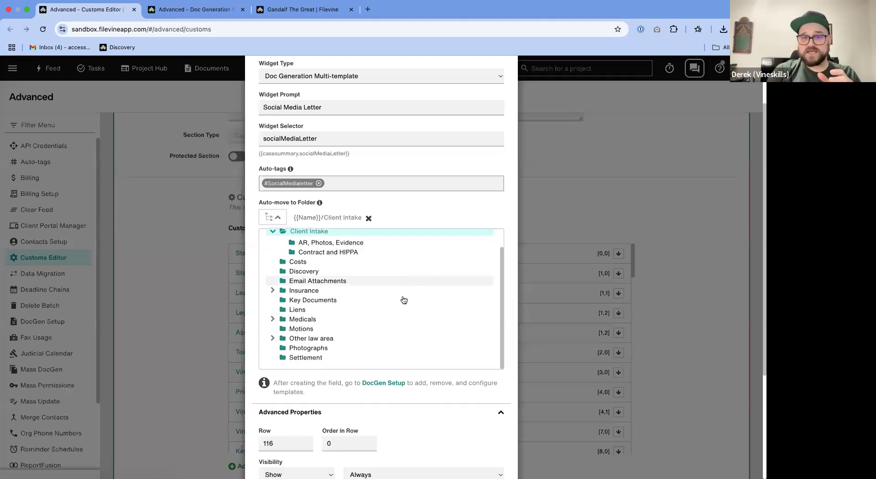
scroll(465, 424, down, 4)
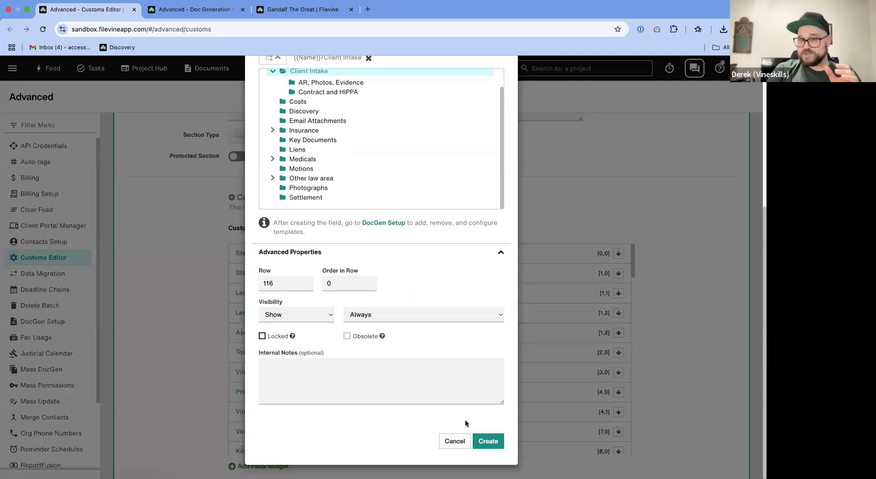
click(488, 442)
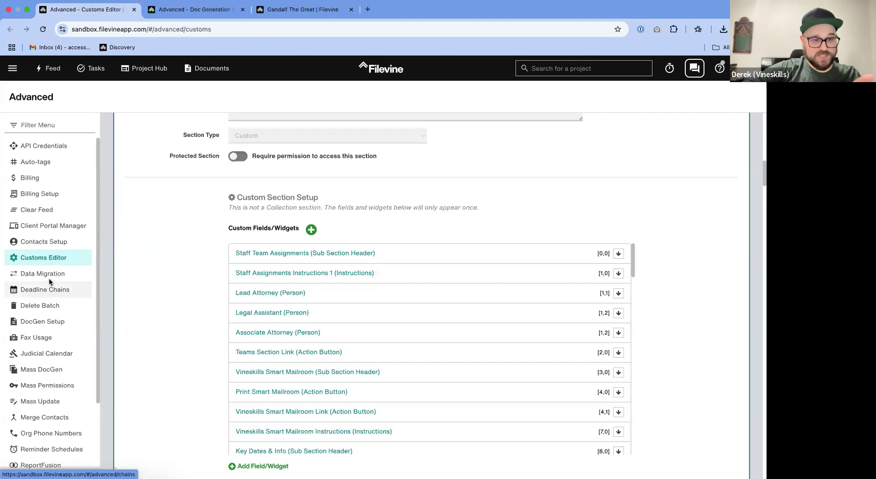
- Go to the DocGen Setup page, reload it, and choose the Vineskills Sandbox org
key(ctrl+Tab)
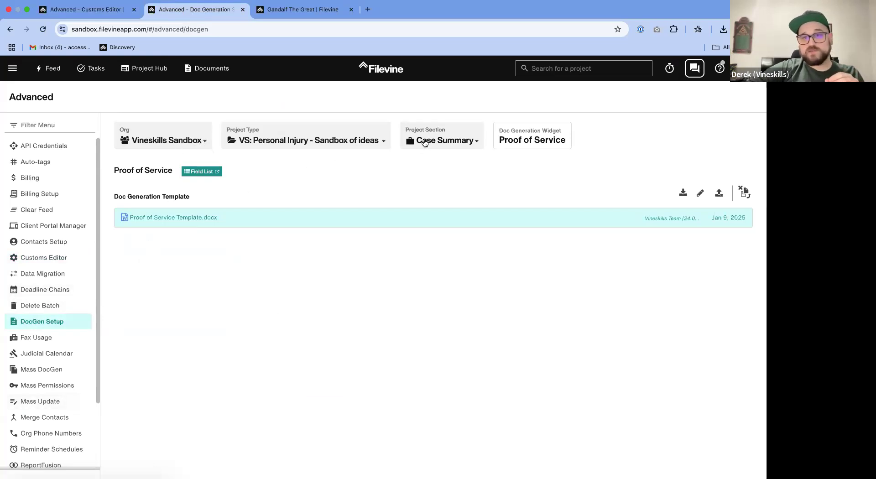
drag(531, 132, 561, 132)
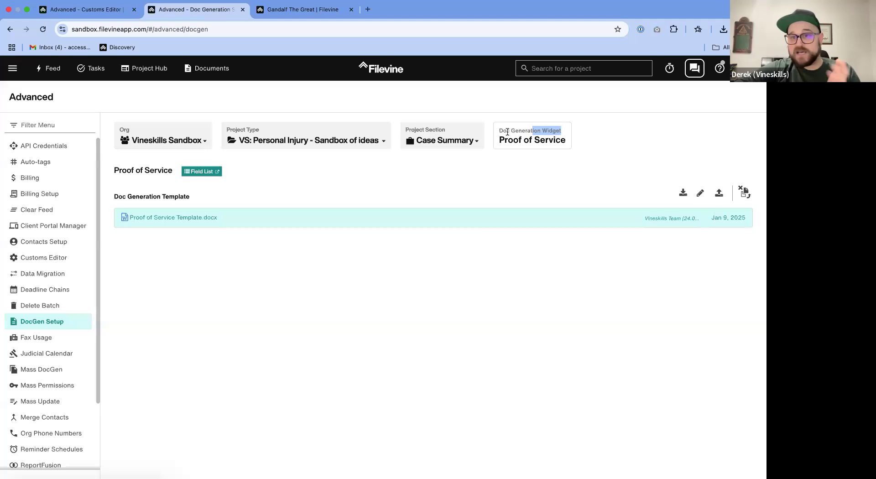
click(42, 29)
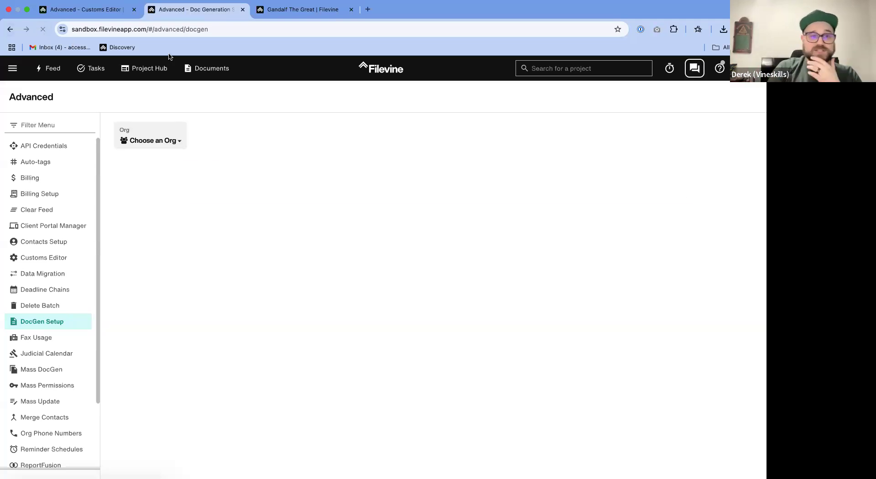
click(143, 140)
click(143, 145)
click(143, 146)
click(147, 196)
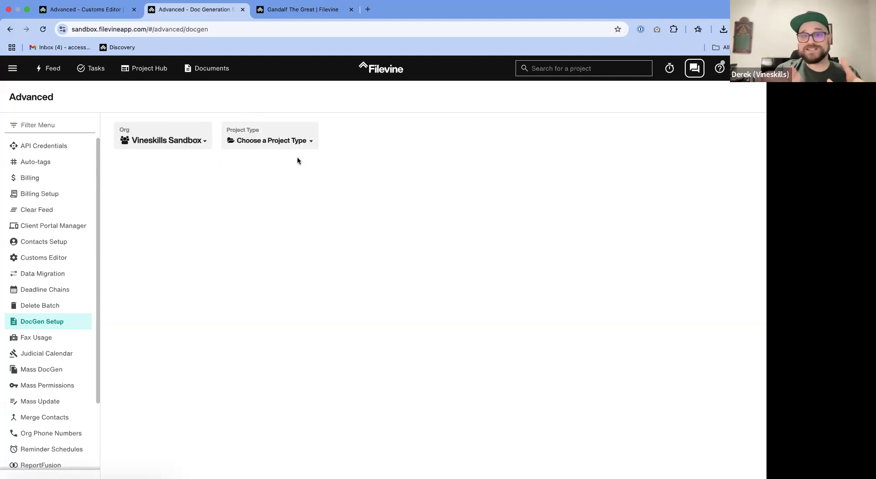
- Choose project type "VS: Personal Injury - Sandbox of ideas", section Case Summary, and the Social Media Letter doc generation widget
click(296, 140)
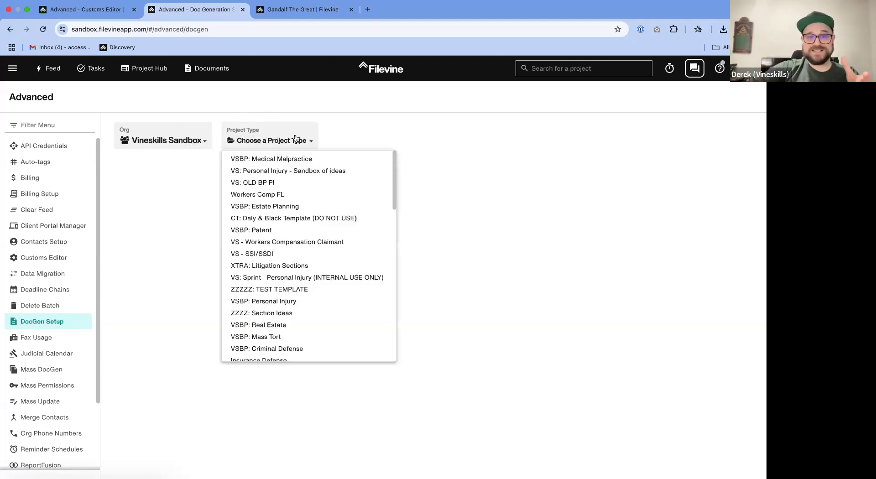
click(289, 171)
click(434, 140)
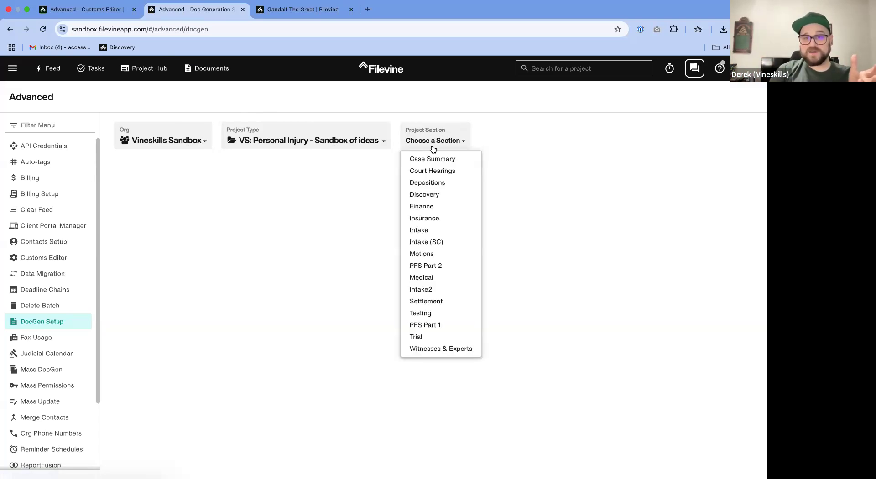
click(430, 160)
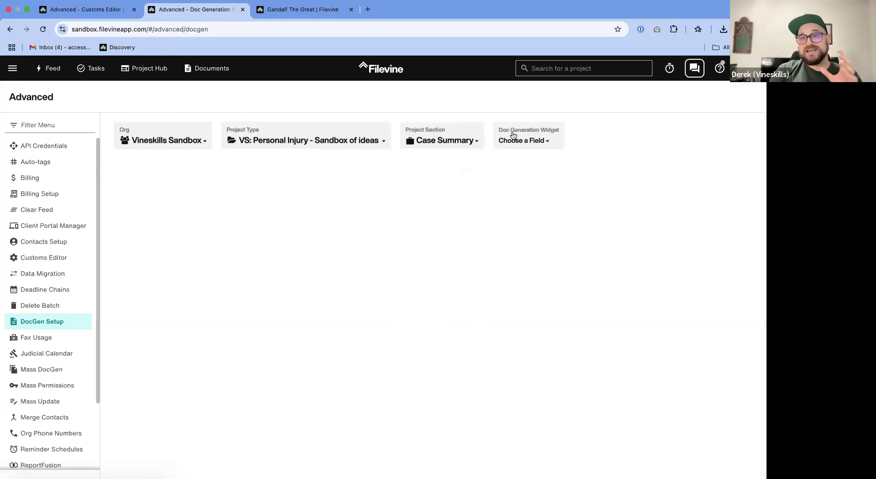
click(512, 138)
click(514, 172)
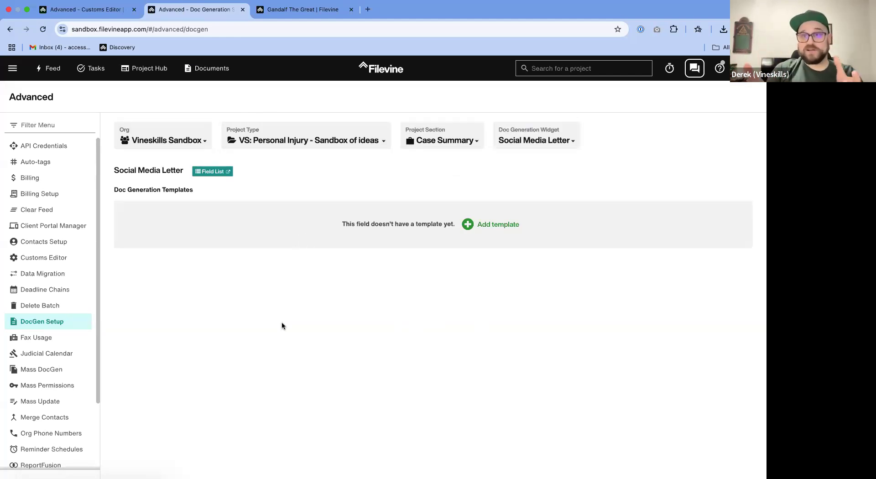
- Open the Social Media Letter widget's field list in a separate tab and return to the DocGen Setup page
drag(114, 172, 185, 172)
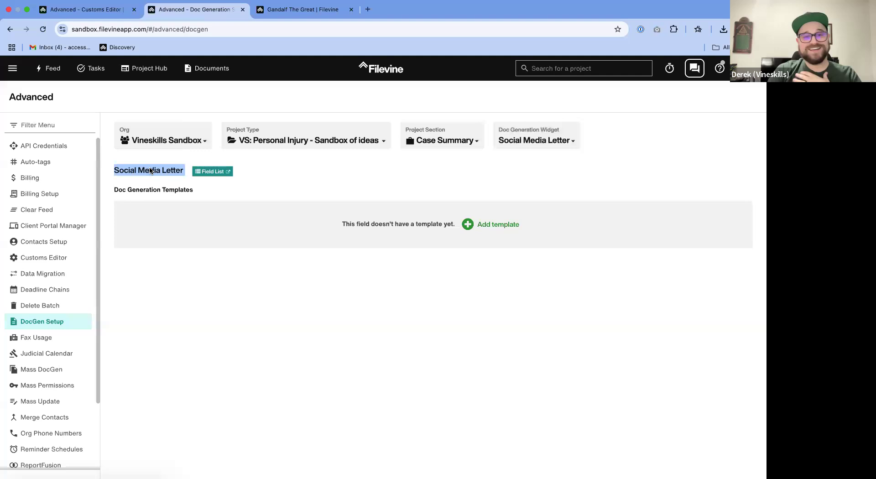
click(204, 172)
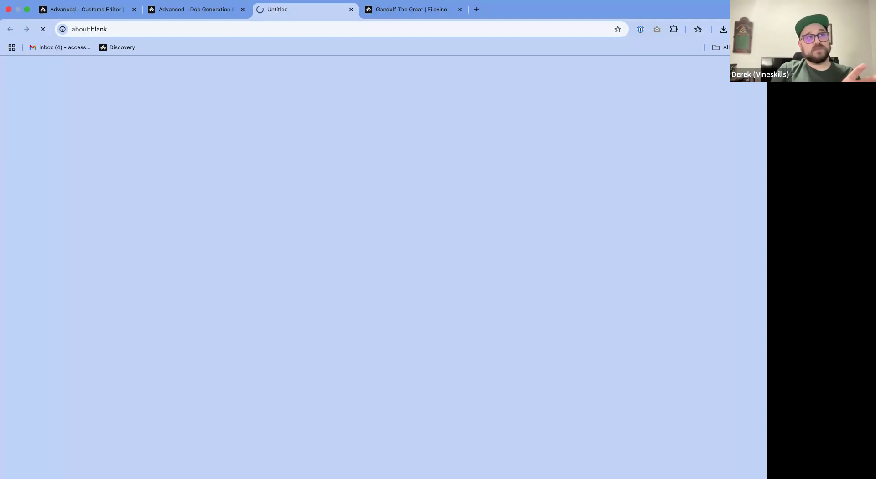
click(182, 21)
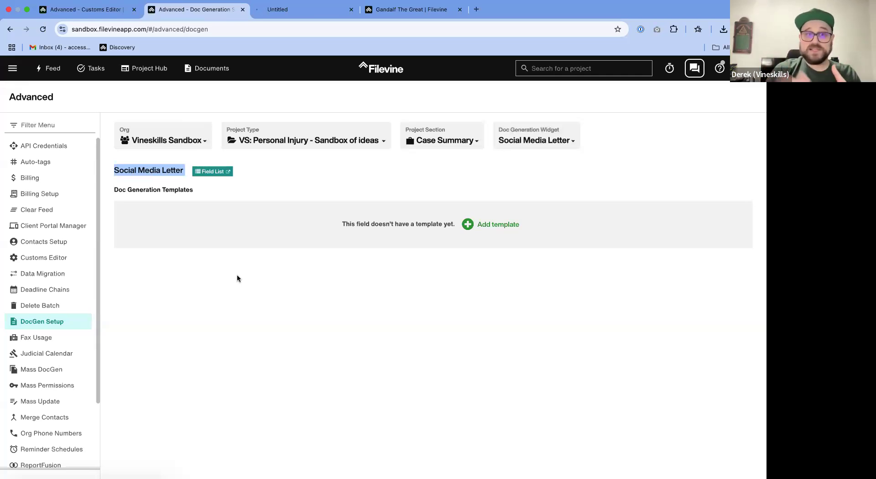
- In the Customs Editor, open the Case Summary section's Lead Attorney field template and highlight its merge code below the field selector
click(84, 10)
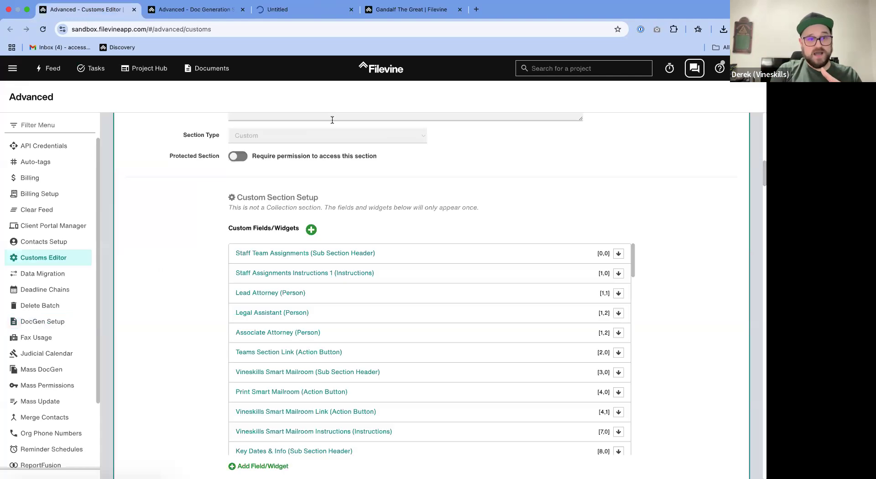
scroll(192, 267, up, 5)
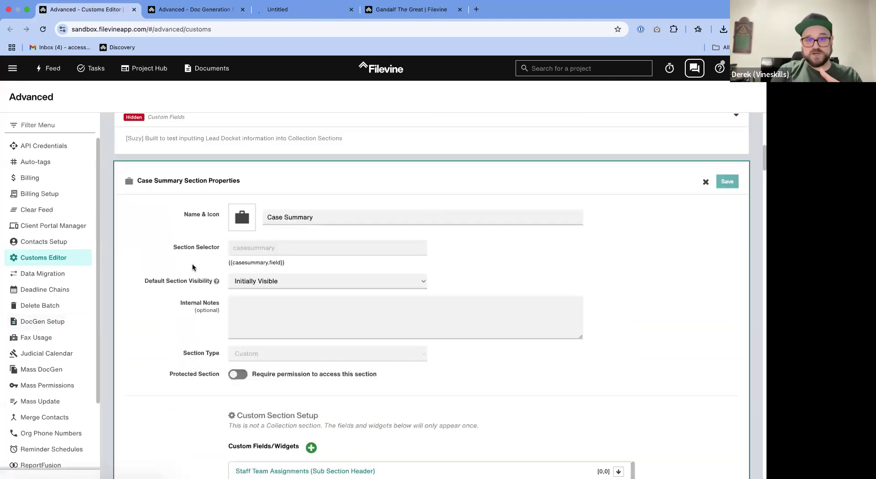
scroll(174, 314, down, 2)
scroll(173, 314, down, 2)
click(337, 319)
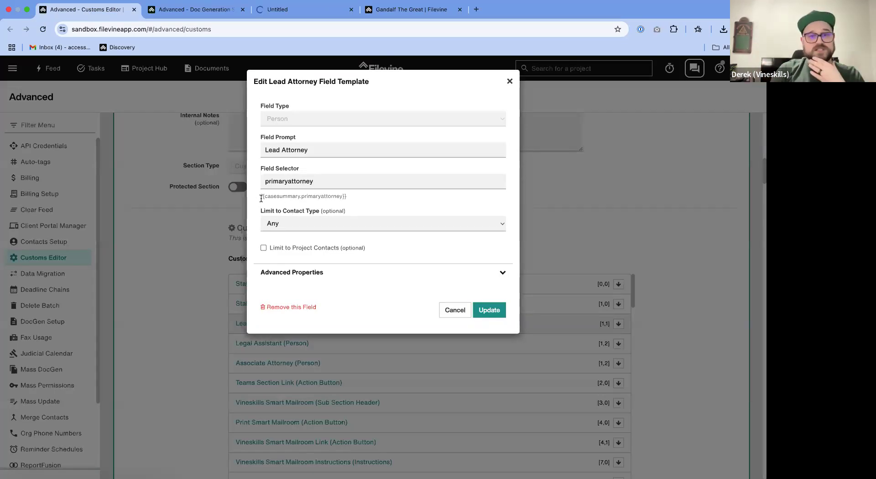
click(274, 154)
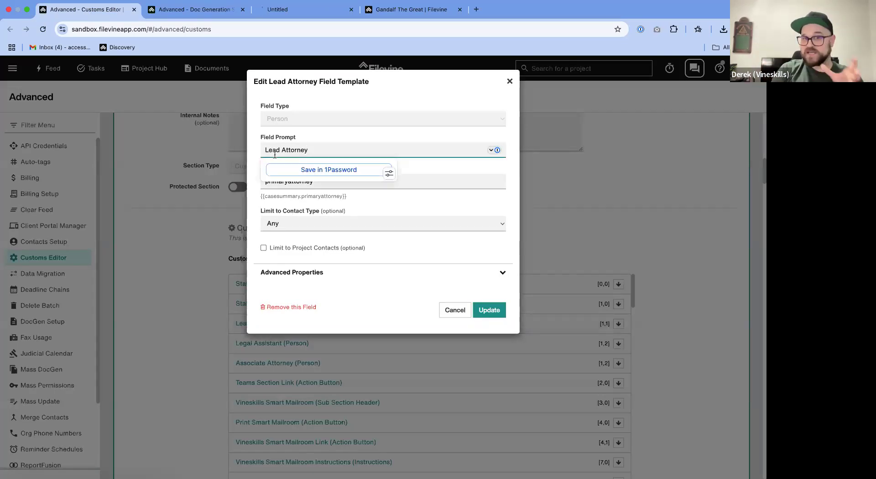
click(350, 193)
drag(346, 196, 259, 195)
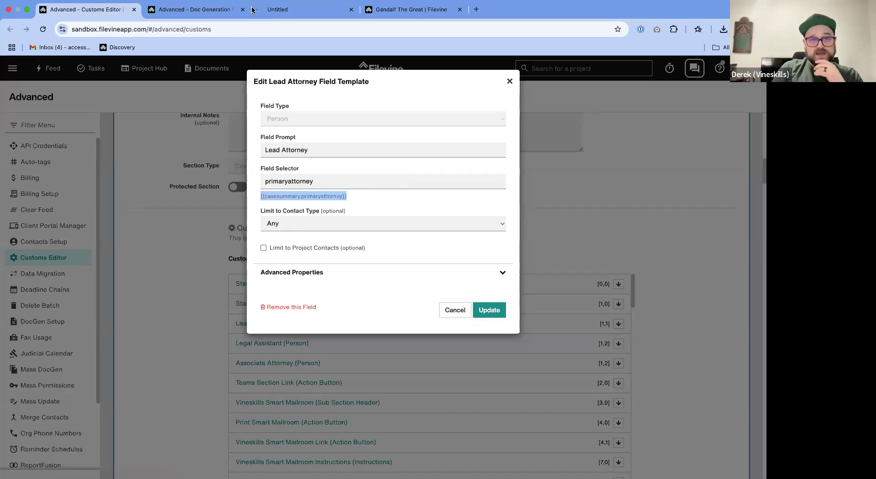
- Locate the Lead Attorney field in the open project's Case Summary and compare it with its field template in the Customs Editor
click(293, 10)
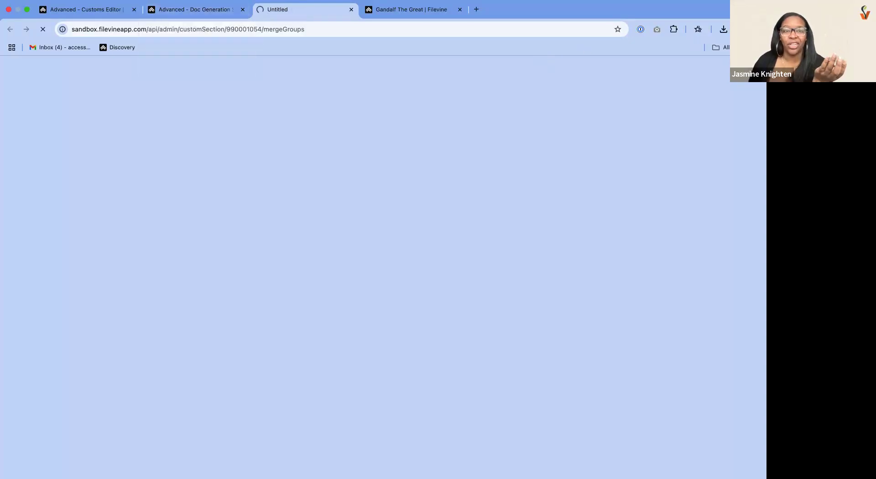
click(421, 10)
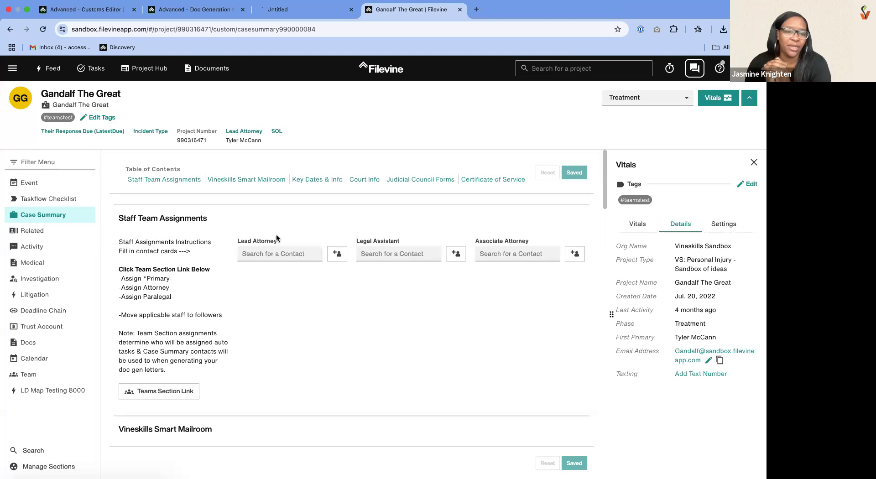
click(138, 9)
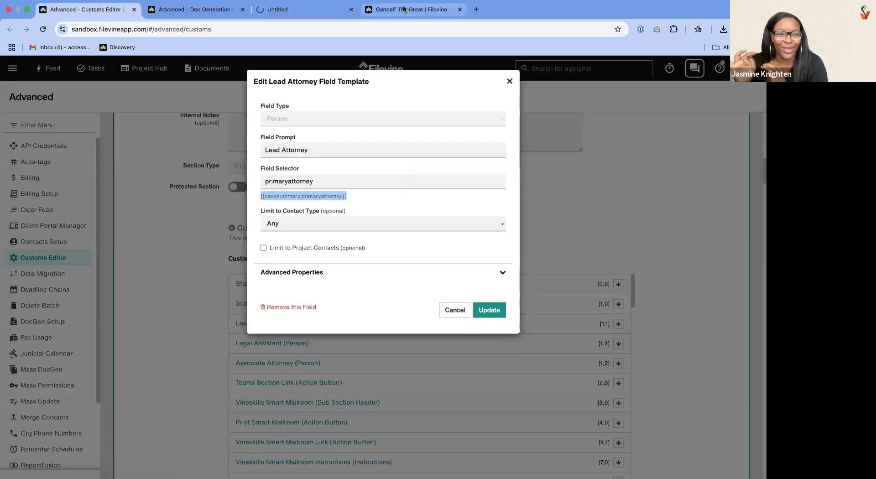
click(404, 9)
triple_click(239, 242)
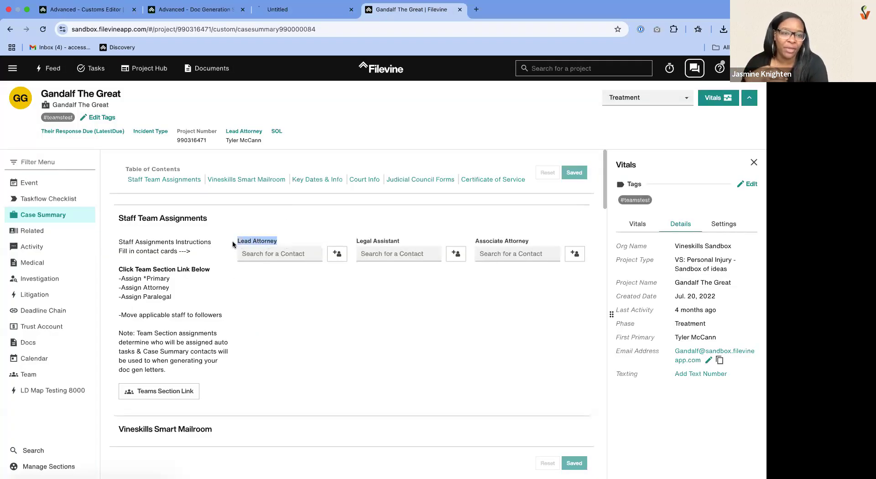
- Look through the Case Summary doc gen field list, and highlight the Lead Attorney merge code again in its Customs Editor field template
click(311, 10)
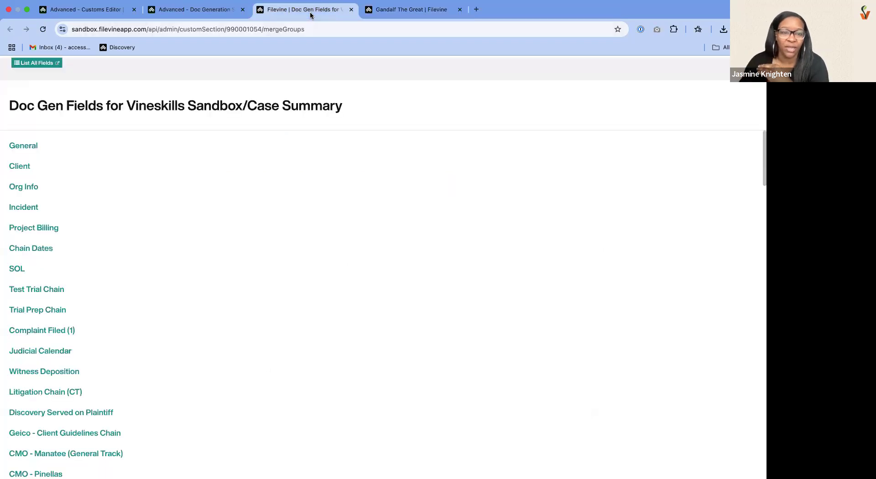
scroll(153, 332, down, 5)
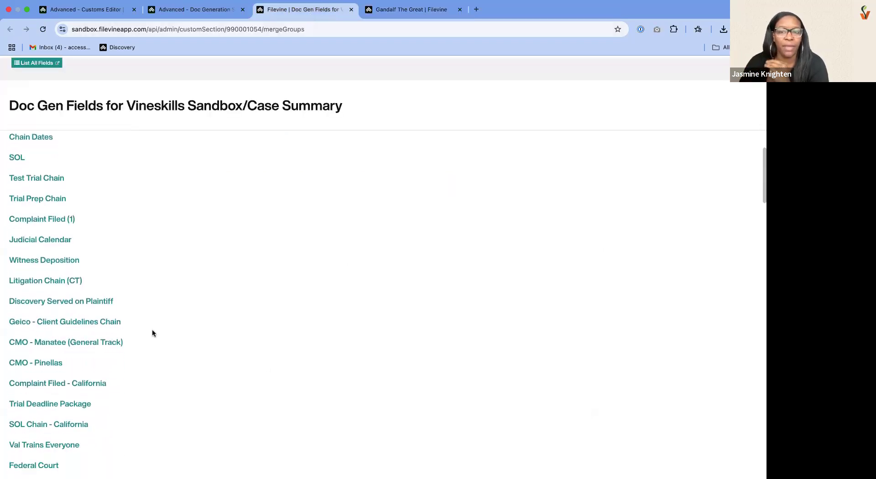
click(97, 6)
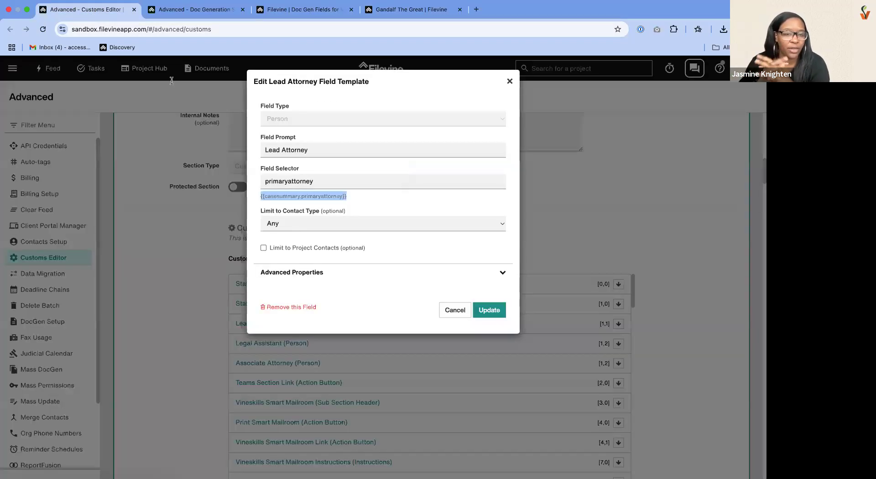
click(303, 198)
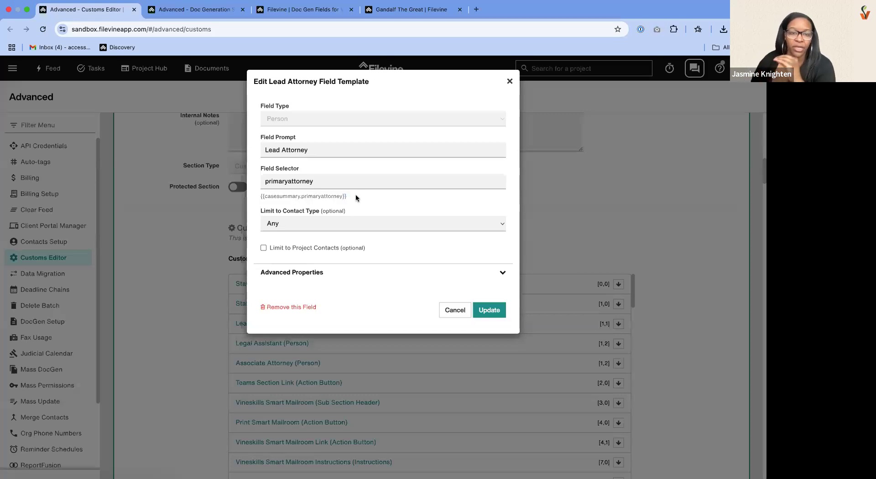
drag(356, 197, 260, 196)
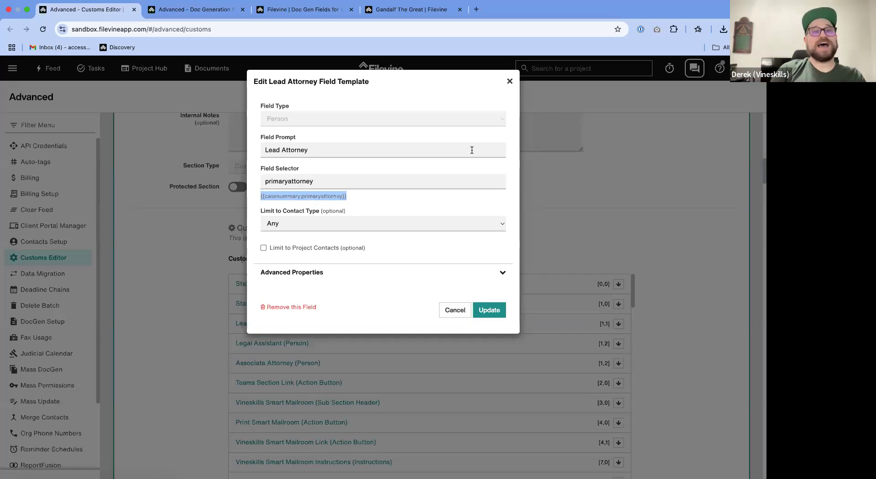
- Compare the Lead Attorney field's prompt with its merge code in the field template, and close the template without updating it
drag(342, 197, 259, 197)
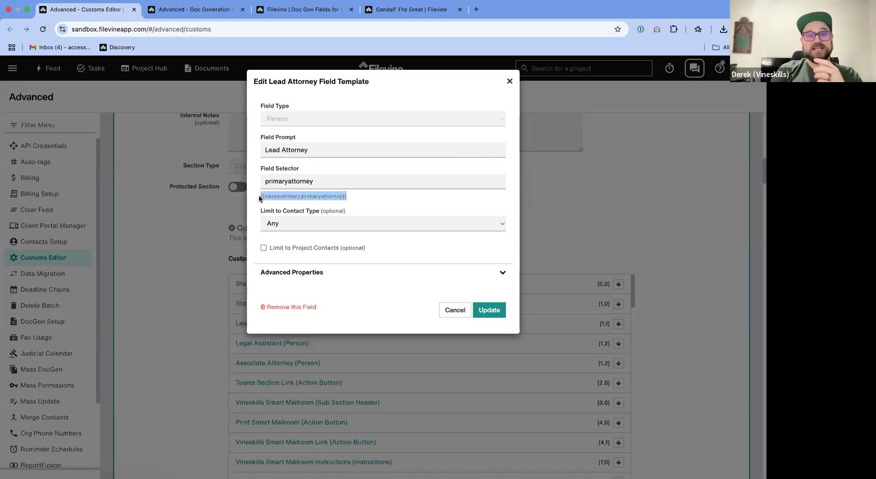
click(302, 154)
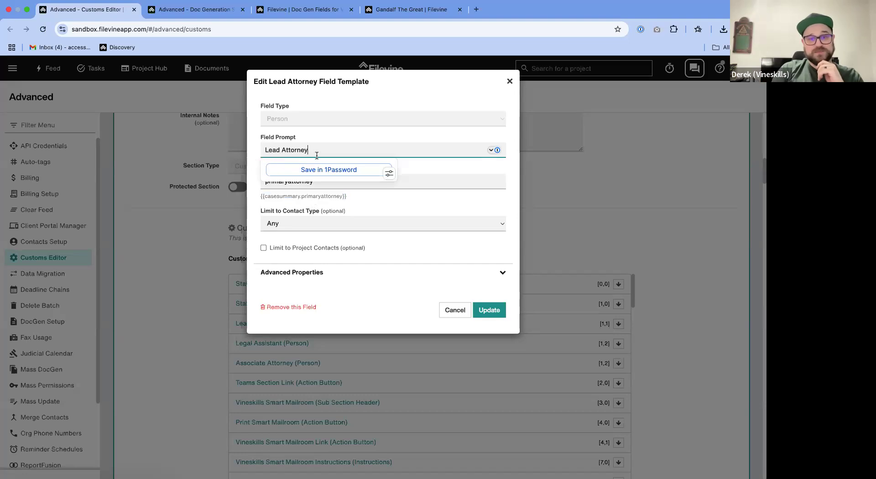
drag(316, 155, 267, 151)
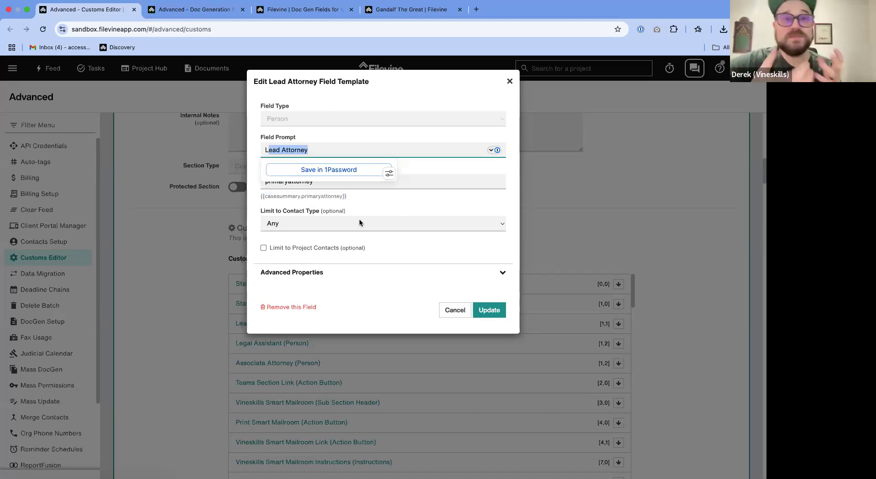
drag(343, 197, 284, 198)
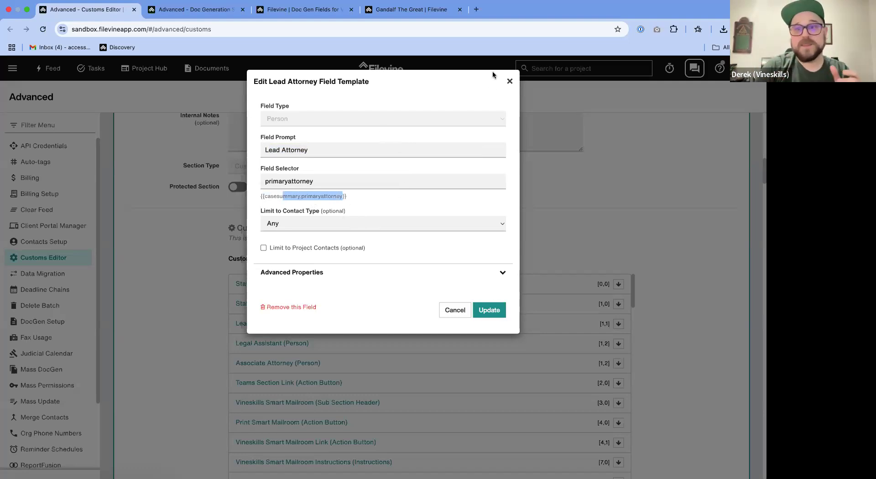
click(509, 81)
- Check the Case Summary in the open project, and highlight the Staff Team Assignments header's merge code in its Customs Editor widget template
click(406, 12)
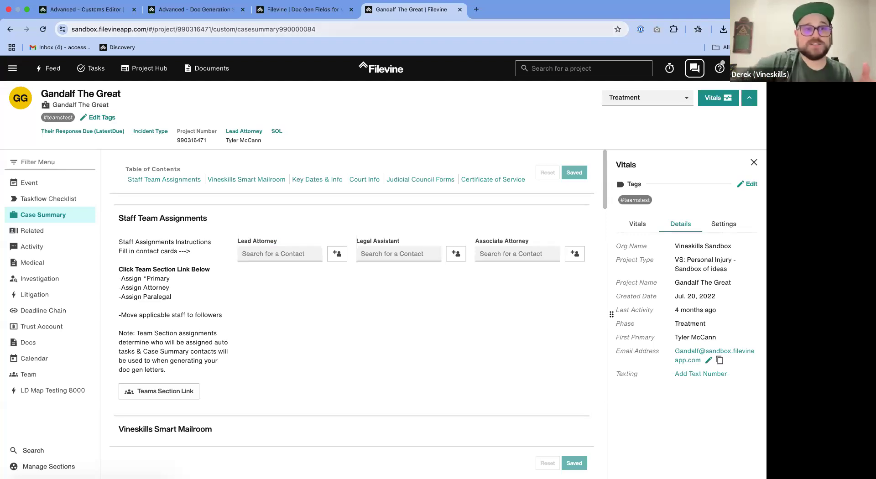
click(77, 14)
click(392, 288)
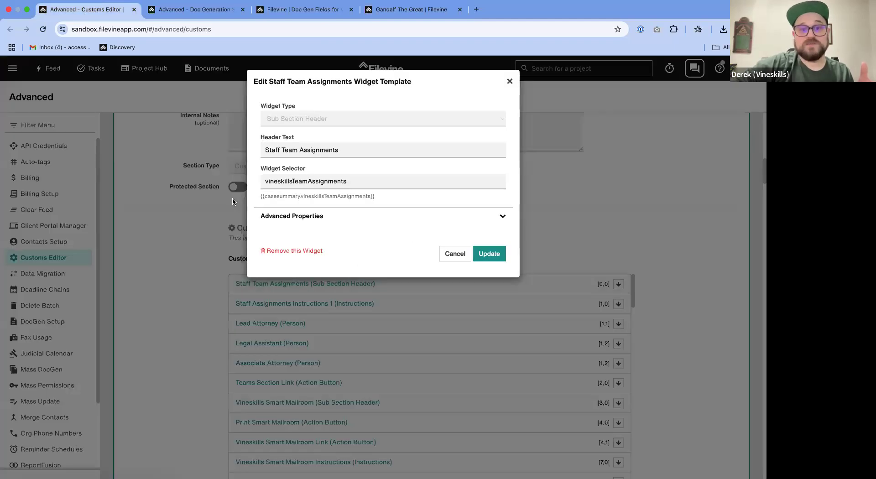
drag(379, 198, 234, 199)
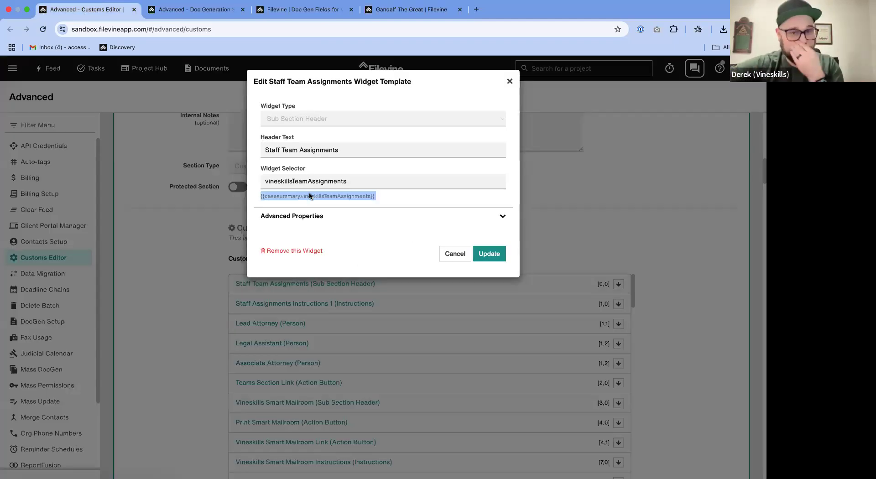
click(455, 254)
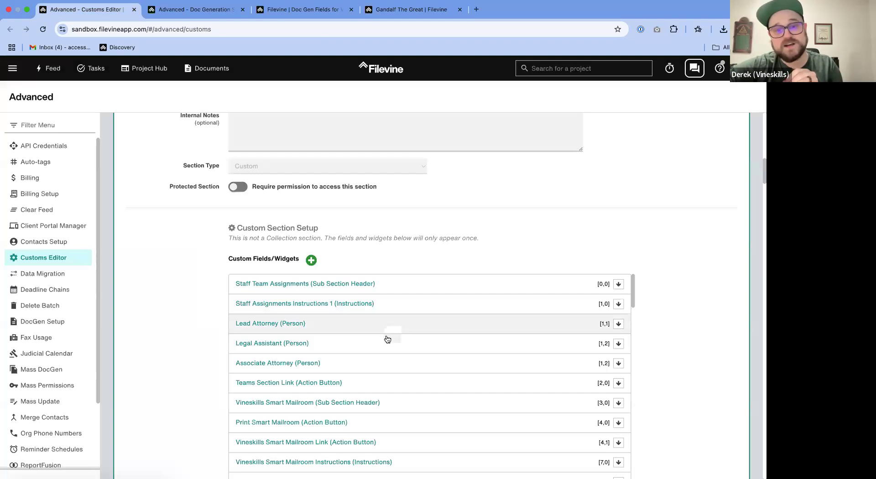
- Highlight the Legal Assistant field's merge code in its Customs Editor field template, and close the template without updating it
click(387, 342)
click(366, 193)
drag(365, 196, 254, 197)
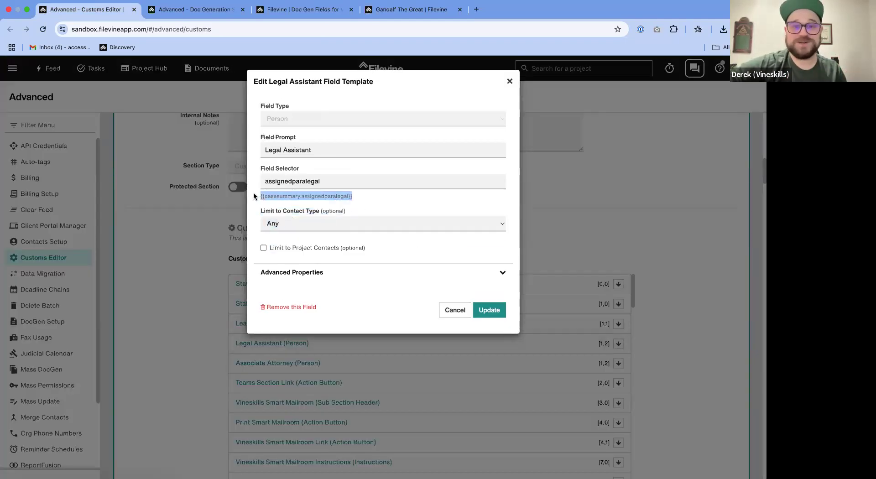
click(455, 310)
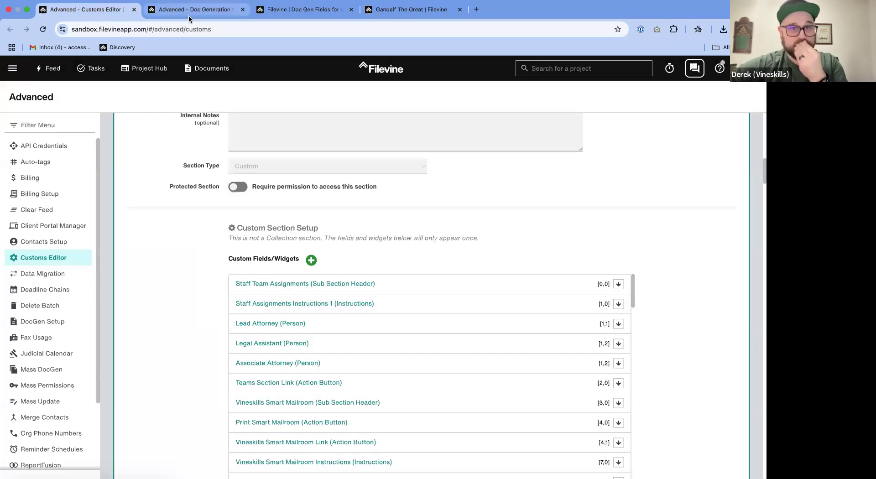
- Revisit the Social Media Letter's DocGen setup and look through the section groups in the Case Summary doc gen field list
click(298, 11)
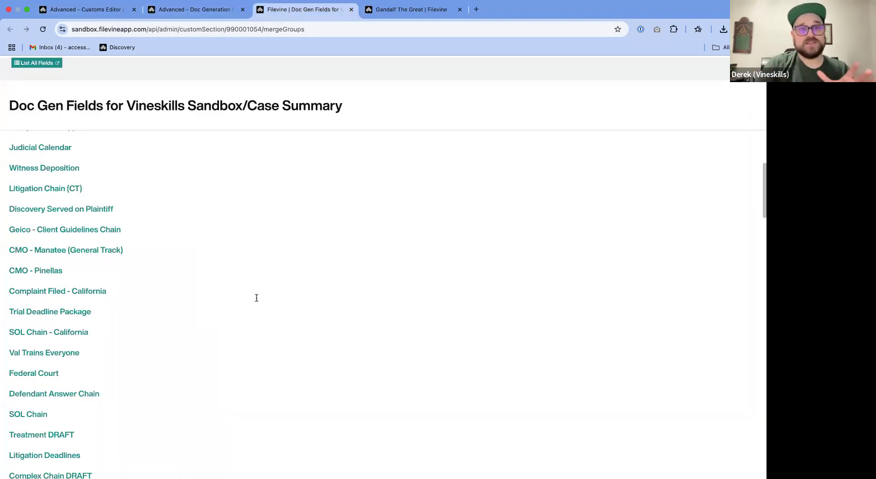
click(204, 14)
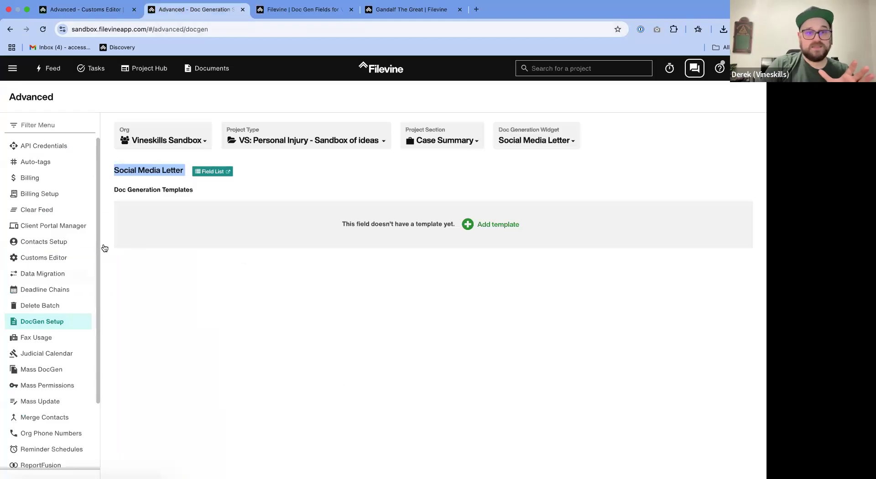
click(308, 13)
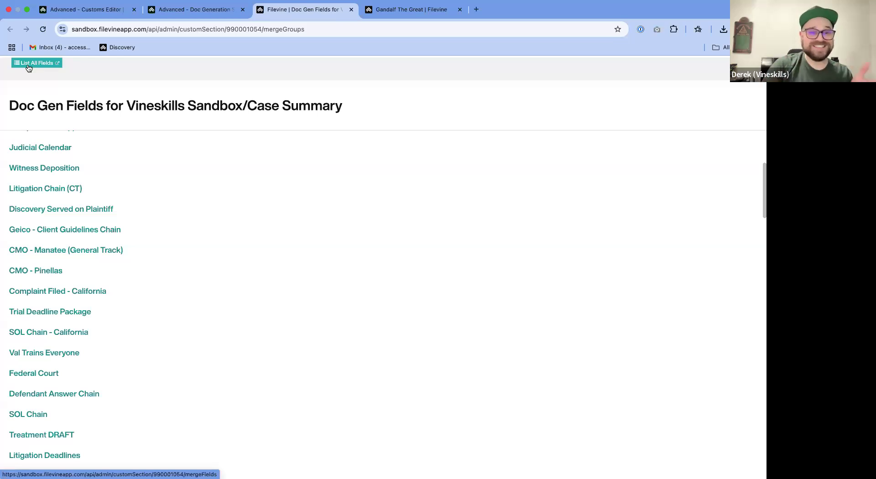
scroll(198, 376, down, 5)
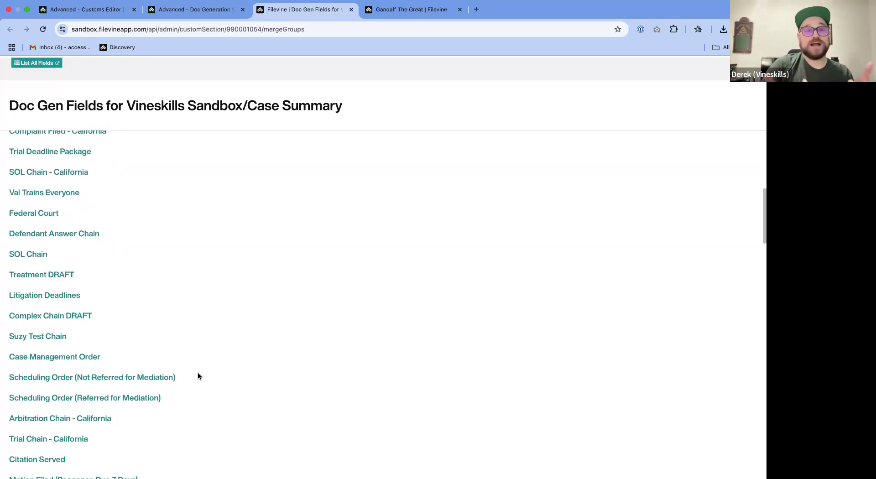
scroll(106, 255, up, 4)
scroll(182, 247, up, 5)
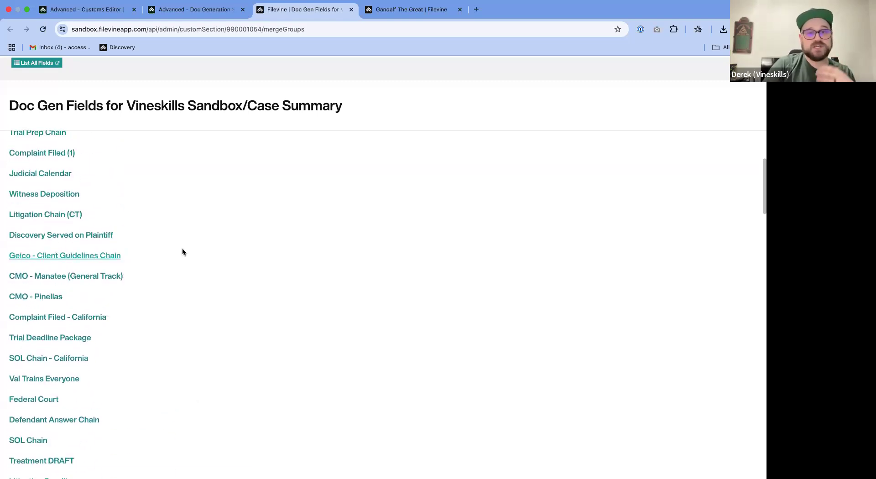
scroll(182, 248, up, 3)
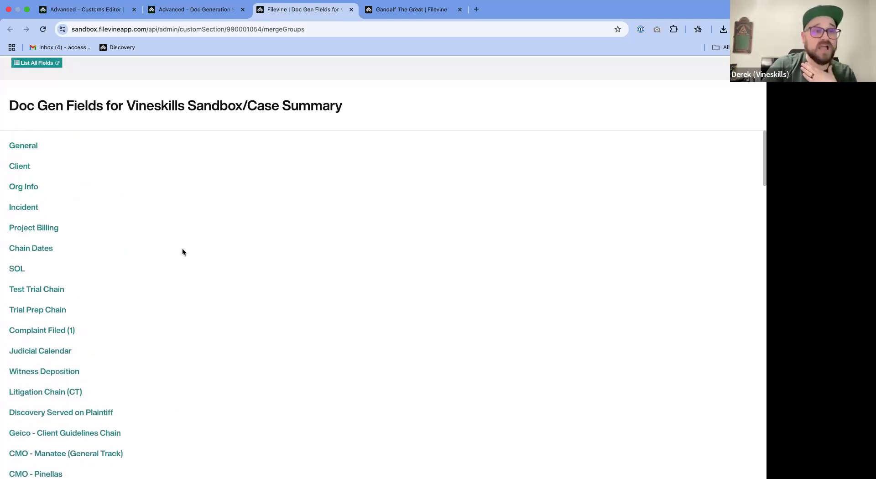
scroll(128, 318, down, 4)
scroll(127, 322, down, 6)
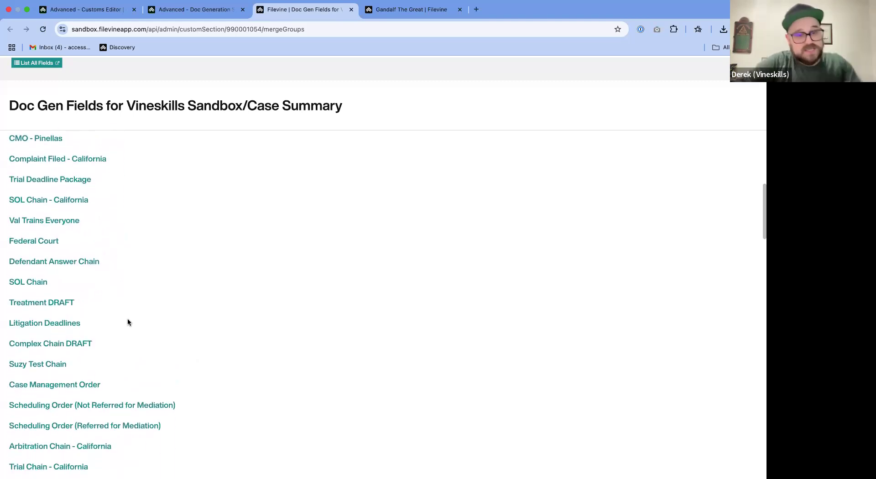
- Search the doc gen field groups for "case" and open the Case Summary group's field list
key(cmd+f)
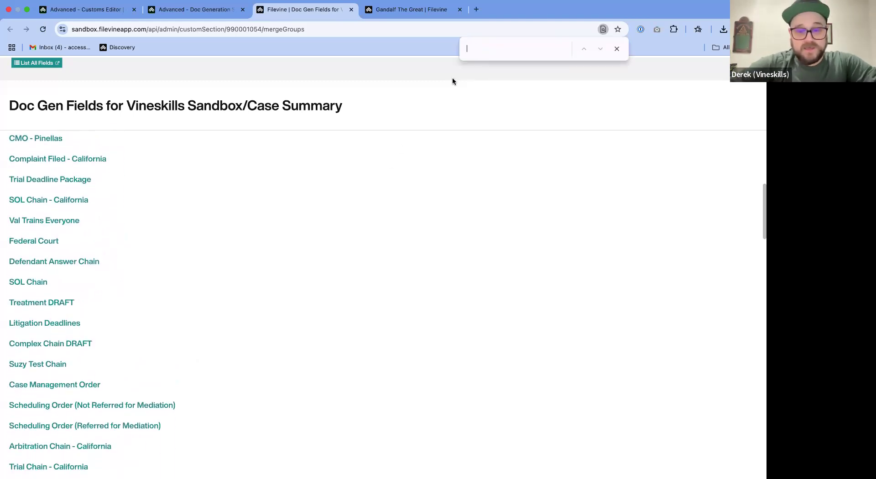
text(case)
key(Return)
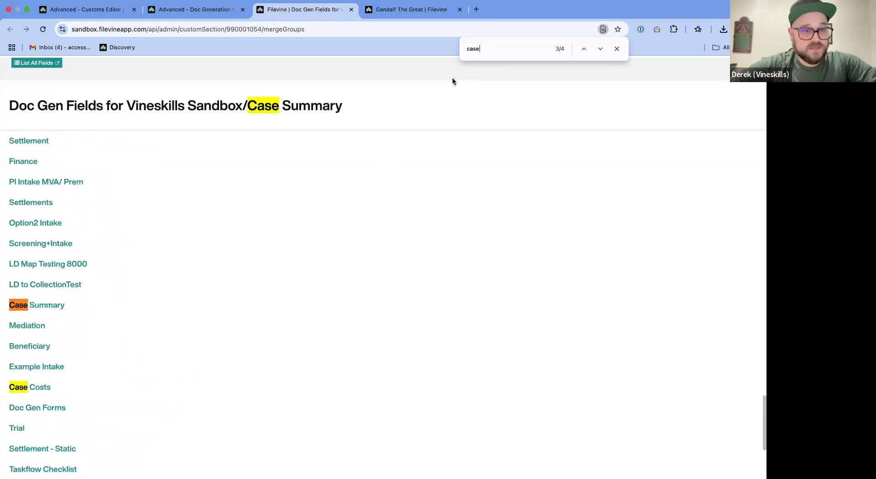
click(43, 308)
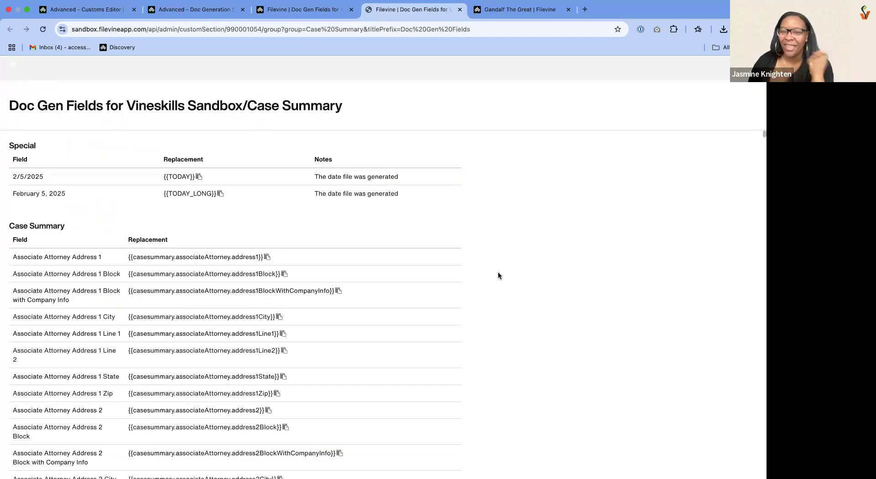
- Search the Case Summary doc gen fields for "client." and shorten the search term to "client"
key(super+f)
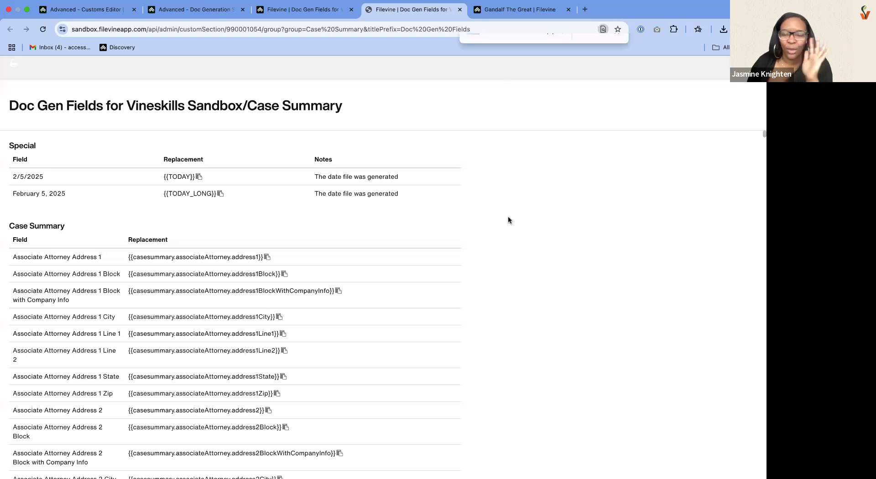
text(case)
key(BackSpace)
key(BackSpace)
key(BackSpace)
key(BackSpace)
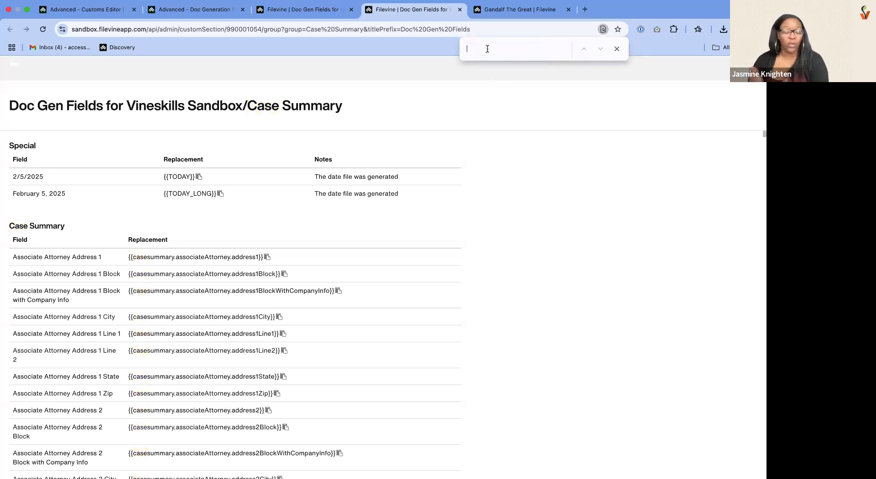
text(client.custom)
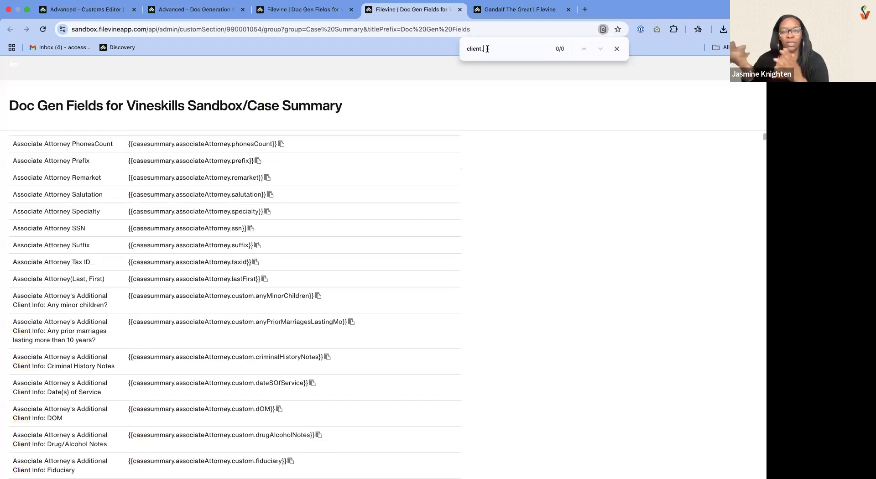
key(BackSpace)
key(BackSpace)
key(BackSpace)
key(BackSpace)
key(BackSpace)
key(BackSpace)
key(BackSpace)
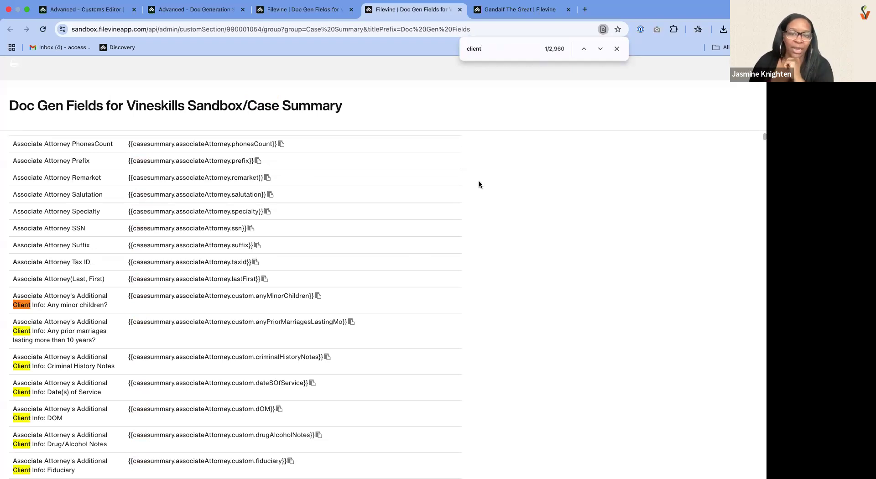
- Search the Case Summary doc gen fields for "fullname", and clear the search term
key(BackSpace)
key(BackSpace)
key(BackSpace)
key(BackSpace)
key(BackSpace)
key(BackSpace)
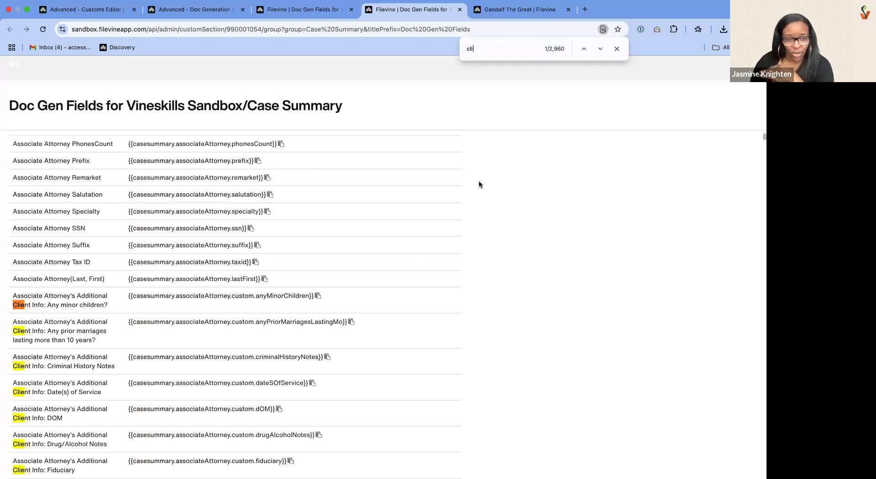
text(fullname)
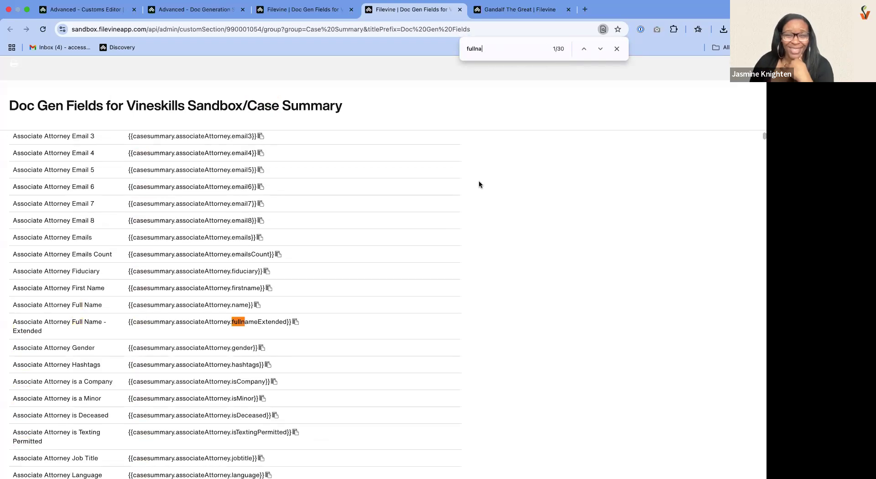
key(BackSpace)
key(BackSpace)
key(BackSpace)
key(BackSpace)
key(BackSpace)
key(BackSpace)
key(BackSpace)
key(BackSpace)
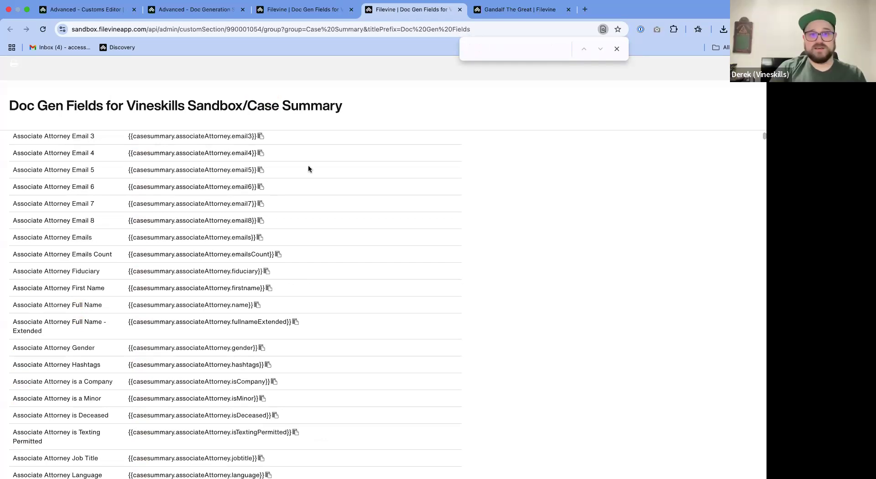
- Switch to the NeedNewHIPAA letter template in Word, expand it to full screen, and review it up to the date code
key(ctrl+Left)
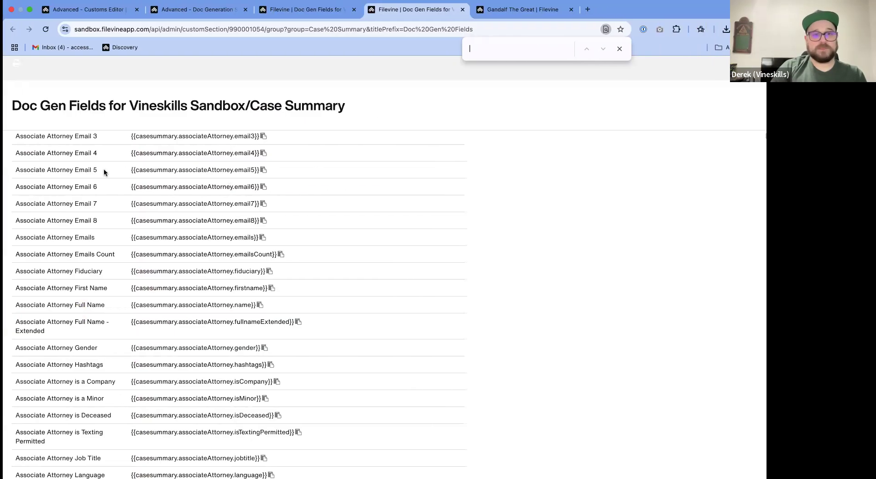
key(ctrl+Left)
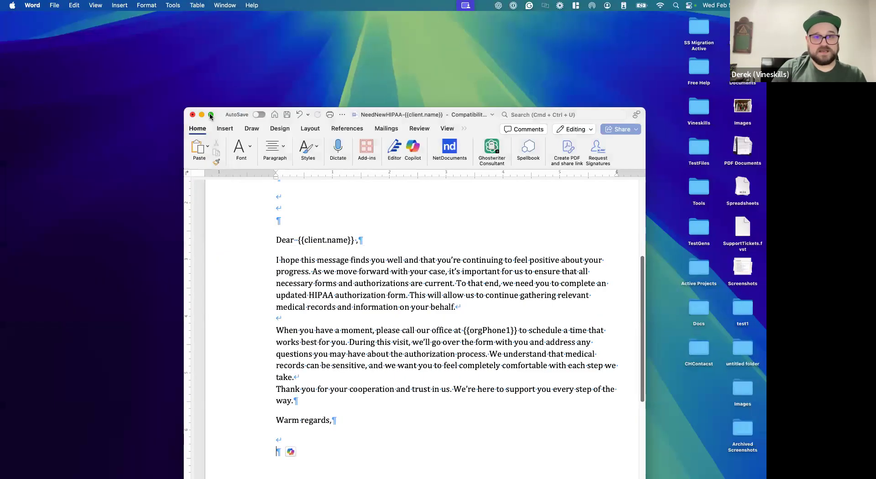
click(211, 116)
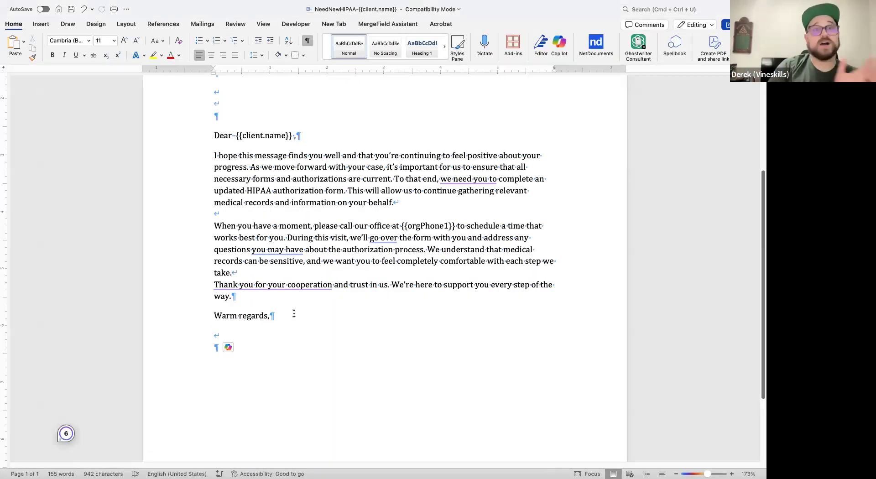
scroll(344, 287, up, 5)
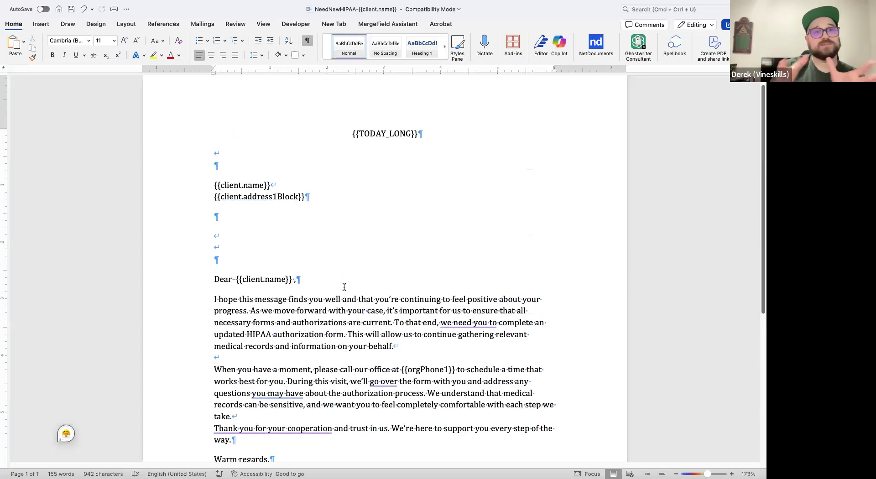
scroll(360, 277, up, 1)
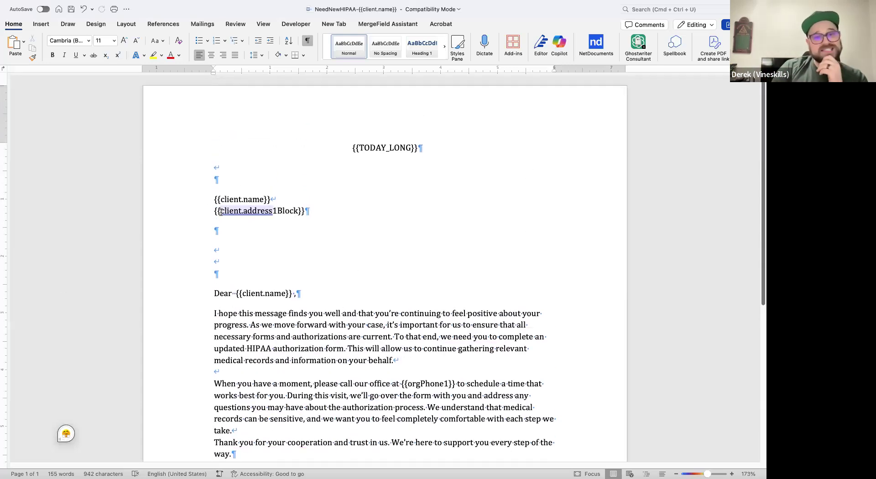
- Highlight the {{client.name}} and {{client.address1Block}} merge codes in the letter's address block, and clear the selection
click(205, 209)
click(260, 200)
click(198, 200)
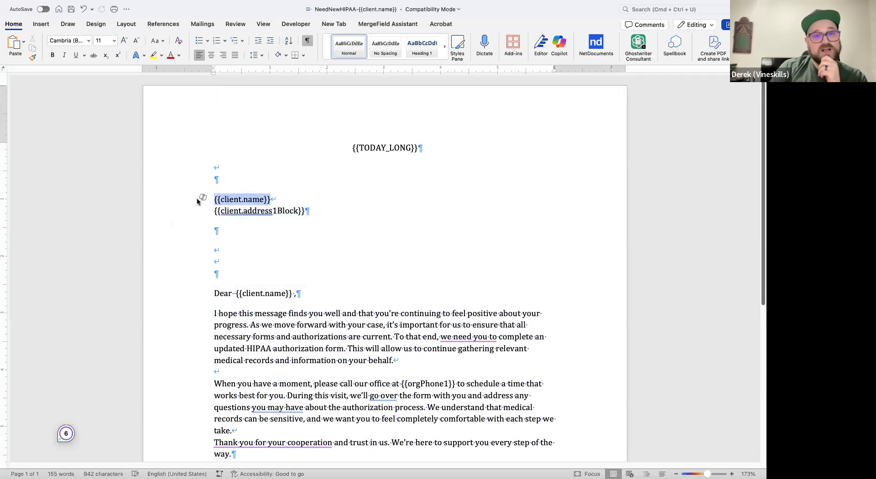
drag(307, 214, 209, 201)
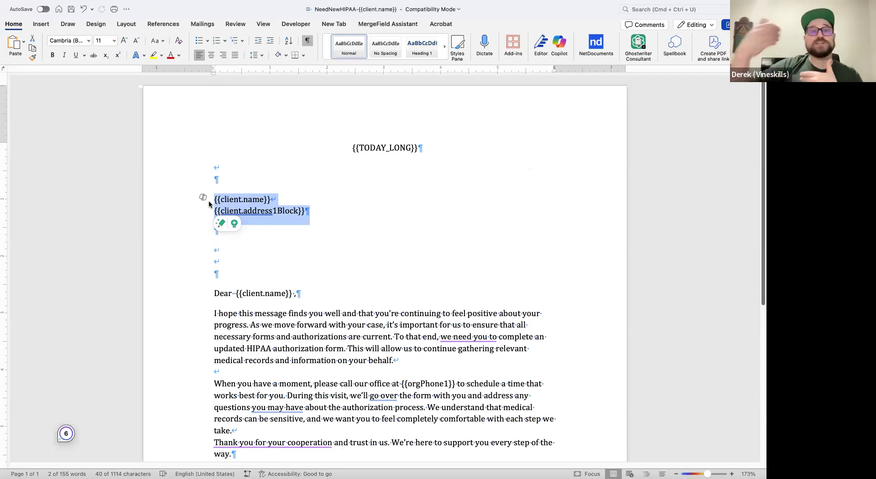
click(330, 231)
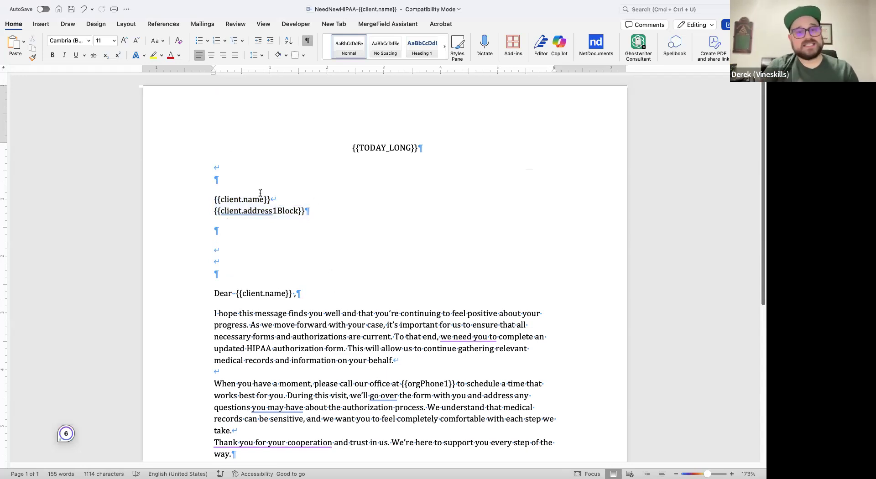
- Select the {{client.name}} code in the letter and search the Case Summary doc gen fields for "client.name" without the braces
click(201, 197)
key(super+c)
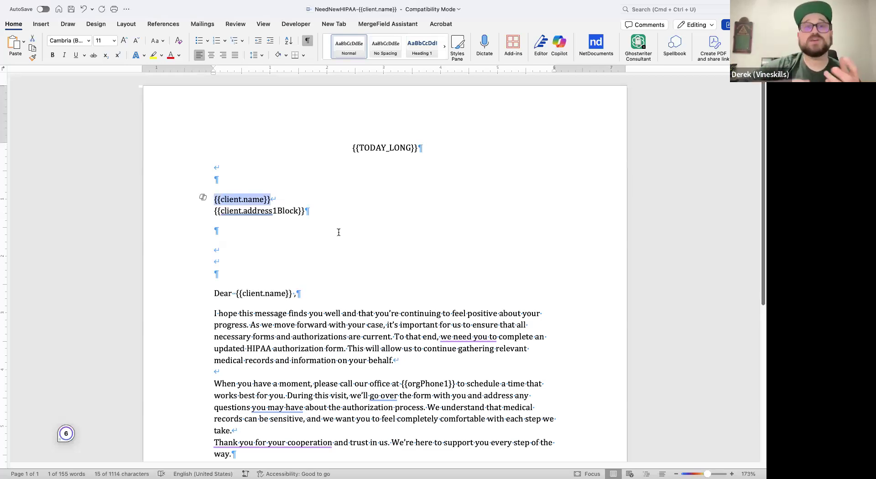
key(ctrl+Right)
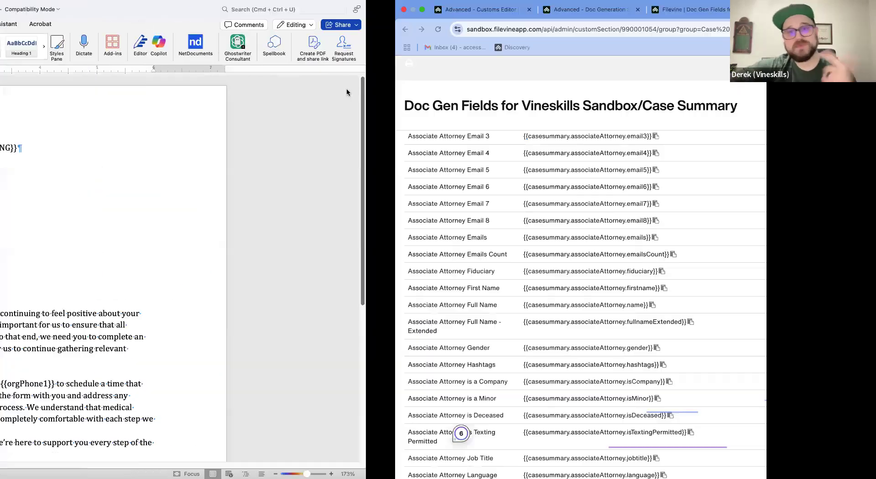
key(super+v)
key(BackSpace)
key(BackSpace)
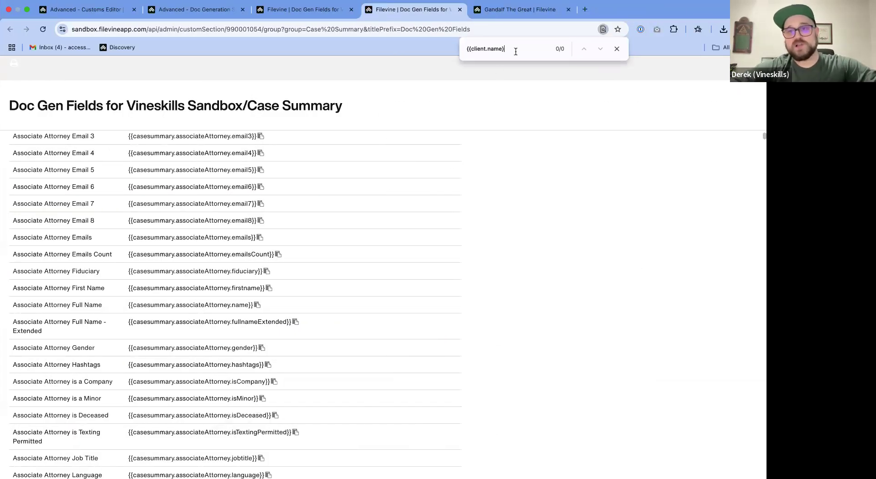
click(473, 49)
key(BackSpace)
key(BackSpace)
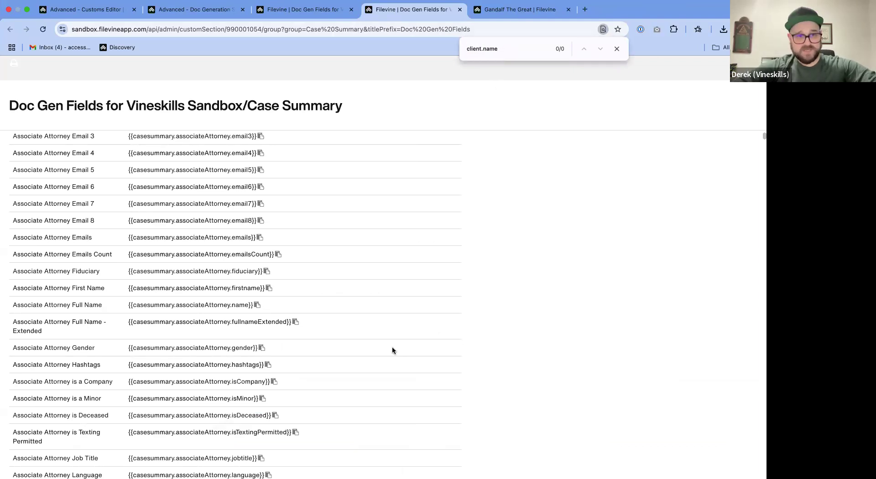
scroll(391, 347, up, 15)
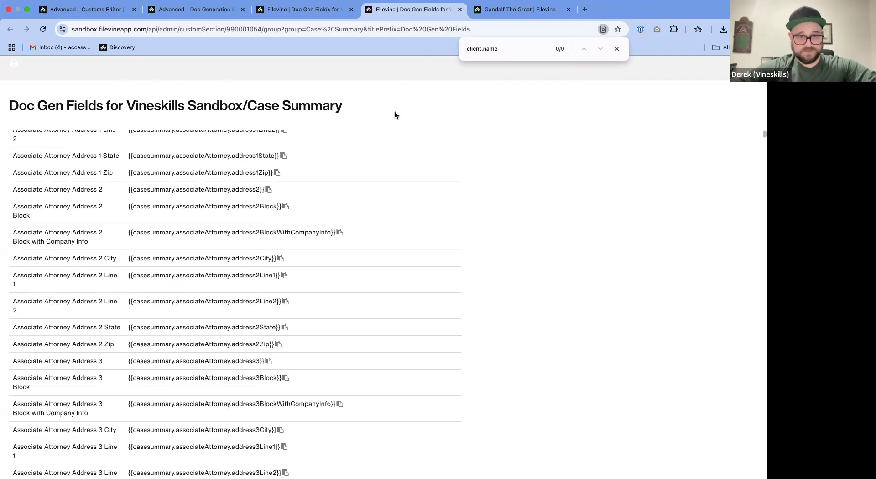
- Search the list of doc gen field groups for "client" and open the Client group's merge fields in a new browser tab
click(319, 17)
key(BackSpace)
key(BackSpace)
key(BackSpace)
key(BackSpace)
key(BackSpace)
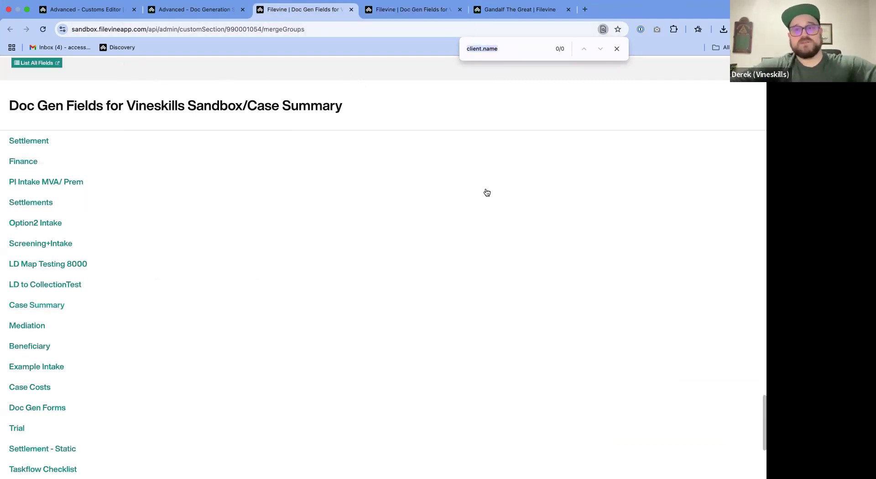
click(20, 167)
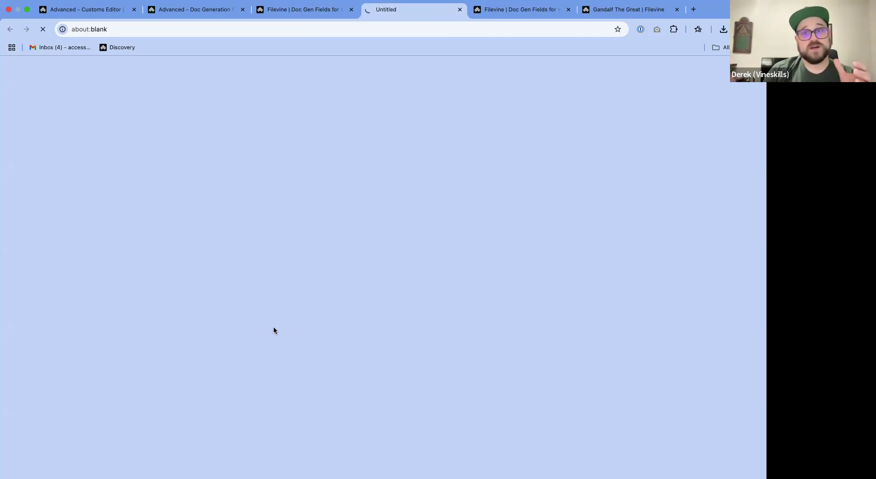
click(448, 29)
text(https://sandbox.filevineapp.com/api/admin/customSection/990001054/group?group=Client&titlePrefix=Doc%20Gen%20Fields)
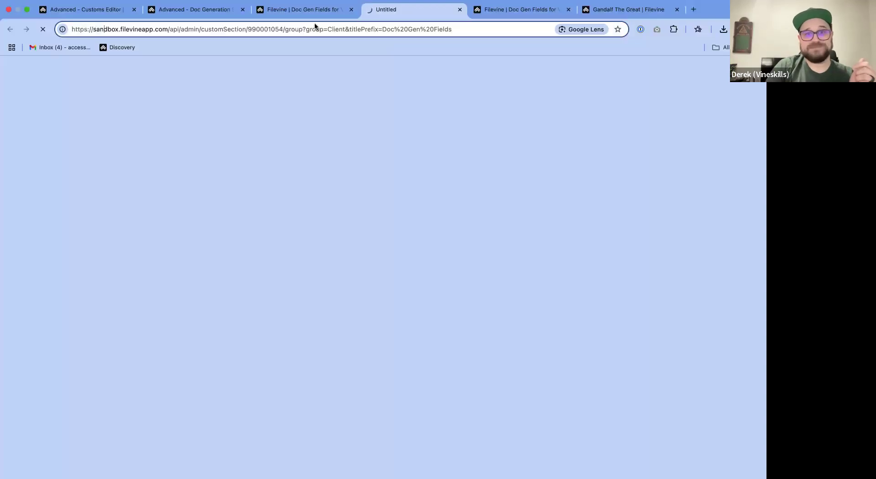
click(313, 11)
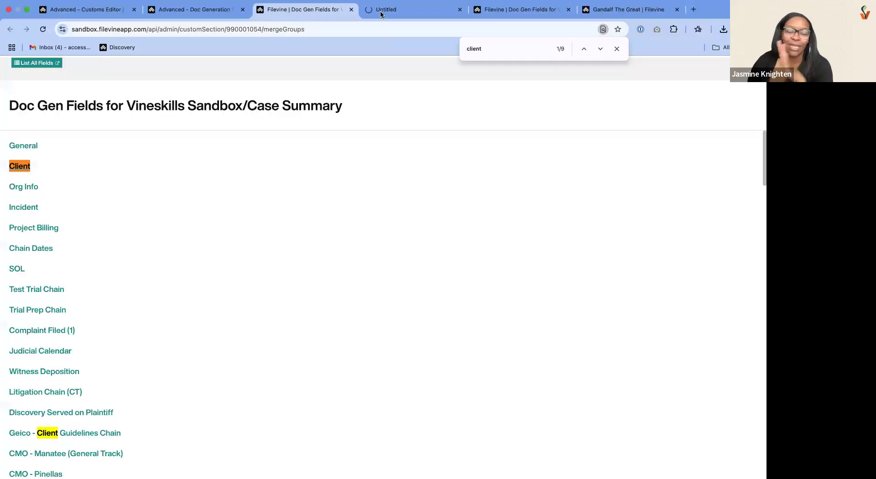
click(414, 12)
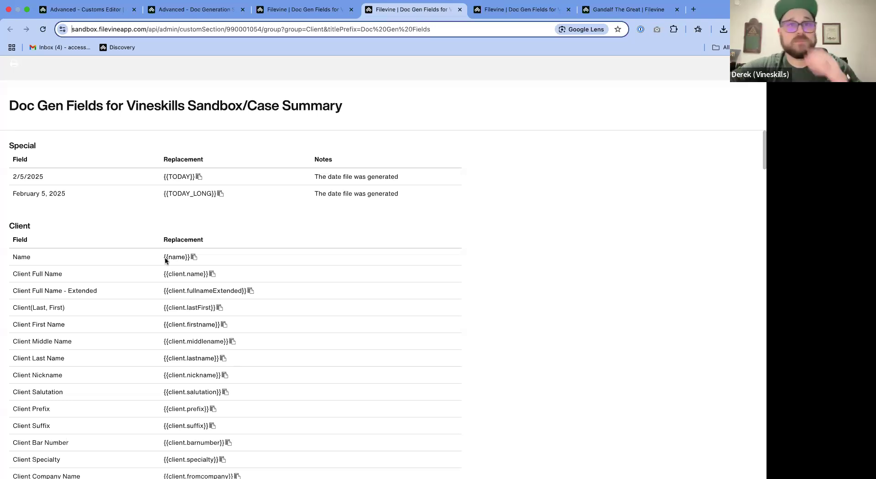
- Take the browser with the Client merge fields out of full screen and fit its window to half of the screen
key(ctrl+Left)
key(ctrl+Right)
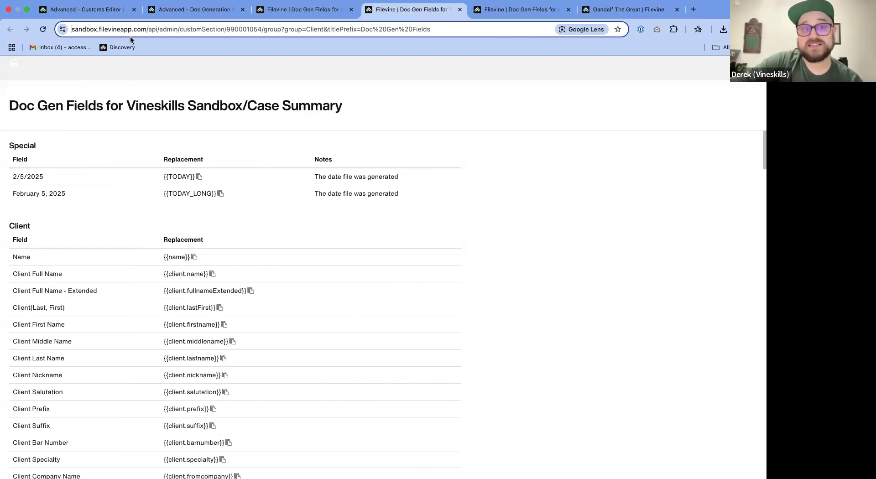
mouse_move(71, 18)
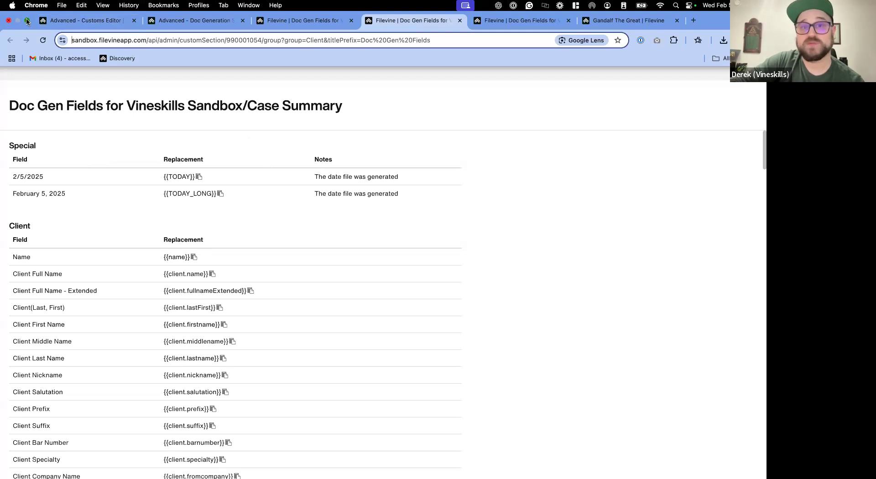
click(27, 20)
drag(630, 110, 766, 147)
key(ctrl+Right)
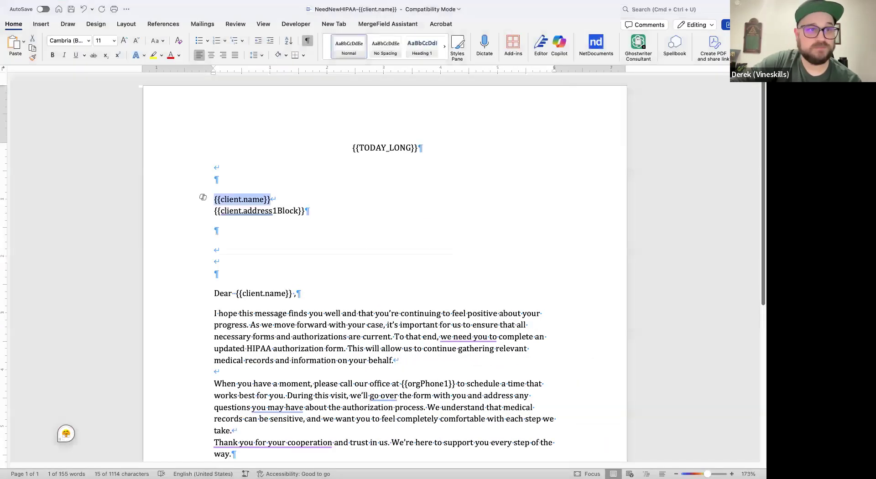
- Take the Word letter out of full screen and resize its window to fill the half beside the browser
click(26, 22)
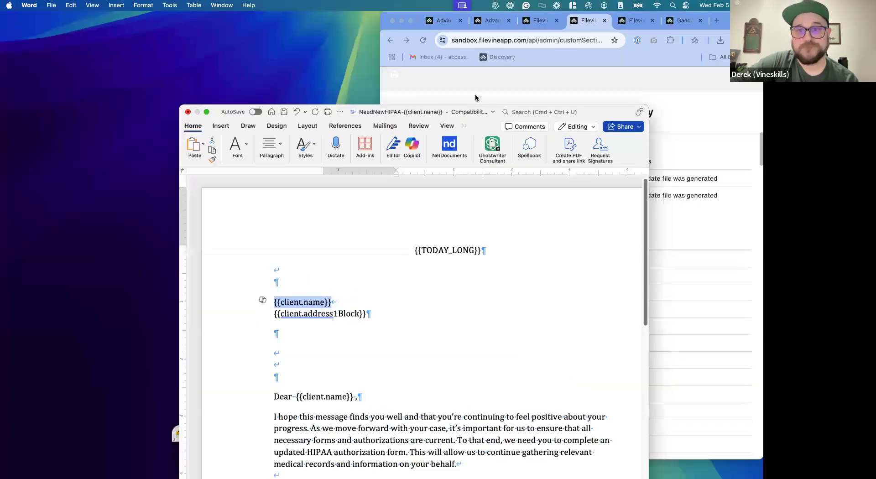
drag(249, 92, 215, 1)
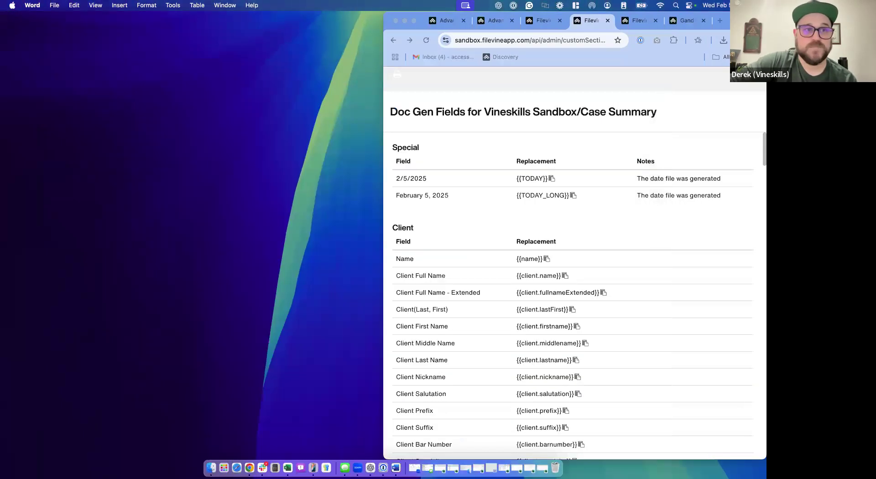
drag(6, 136, 297, 19)
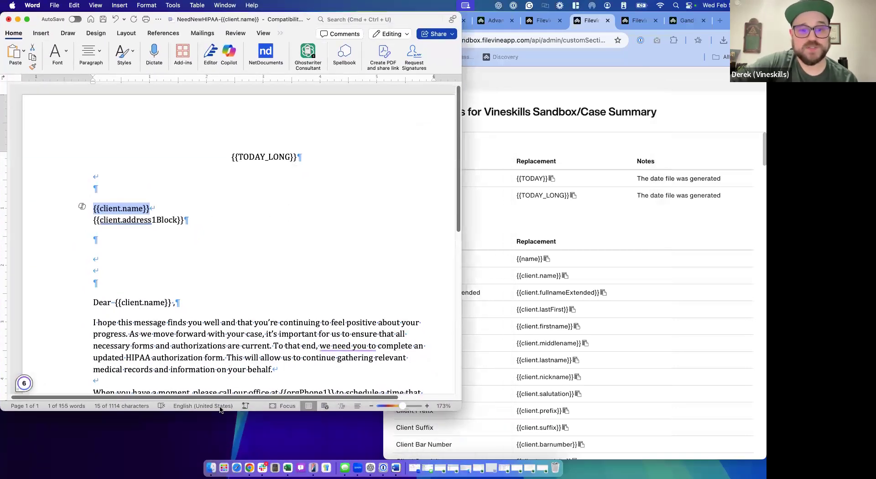
drag(218, 411, 217, 460)
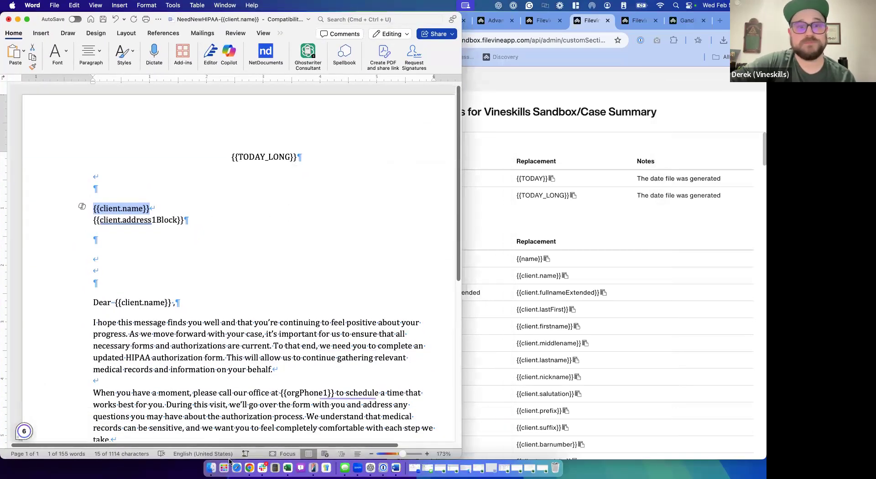
mouse_move(393, 225)
mouse_down()
mouse_move(328, 224)
mouse_move(383, 224)
mouse_up()
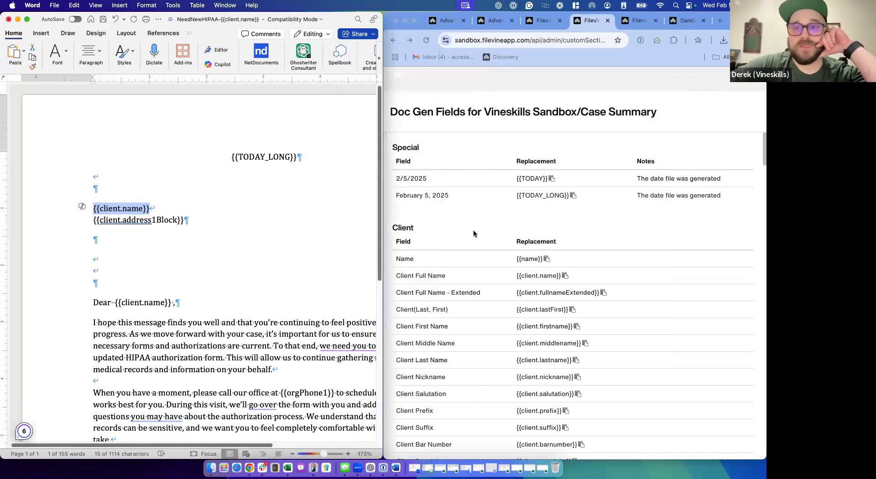
- Copy the Client Full Name code {{client.name}} from the field list and paste it over the name line in the letter's address block
click(492, 217)
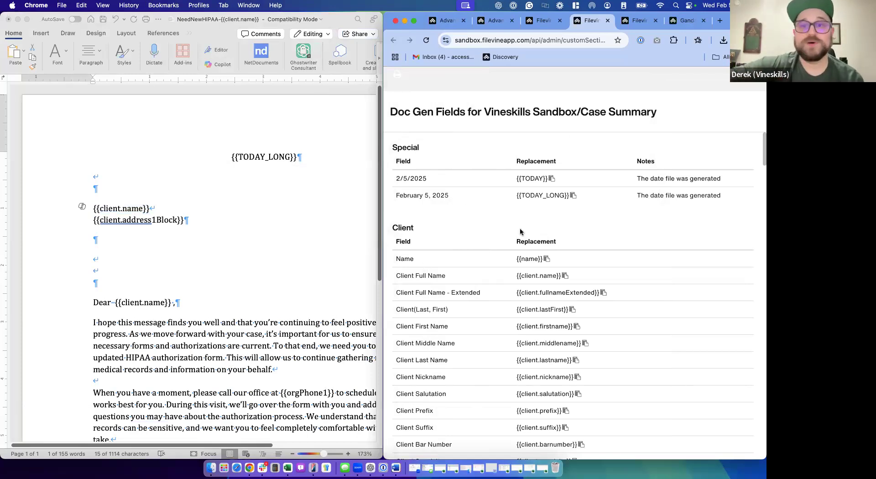
drag(507, 277, 579, 278)
key(super+c)
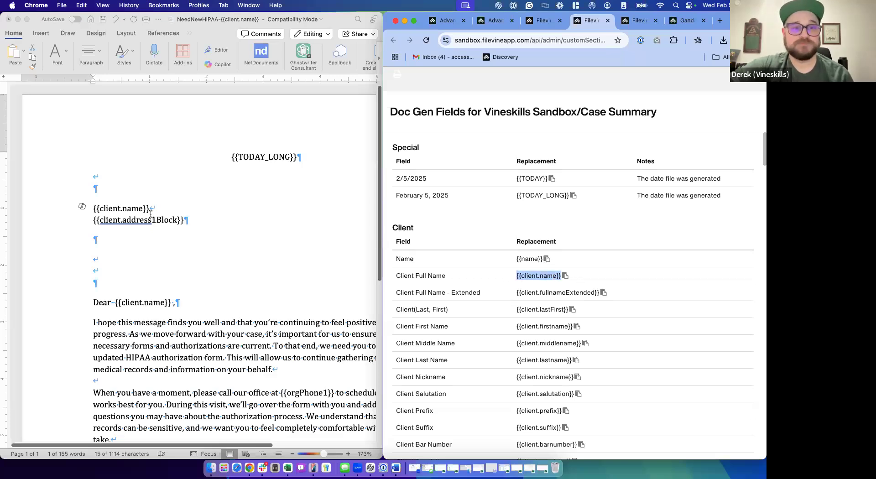
key(super+Tab)
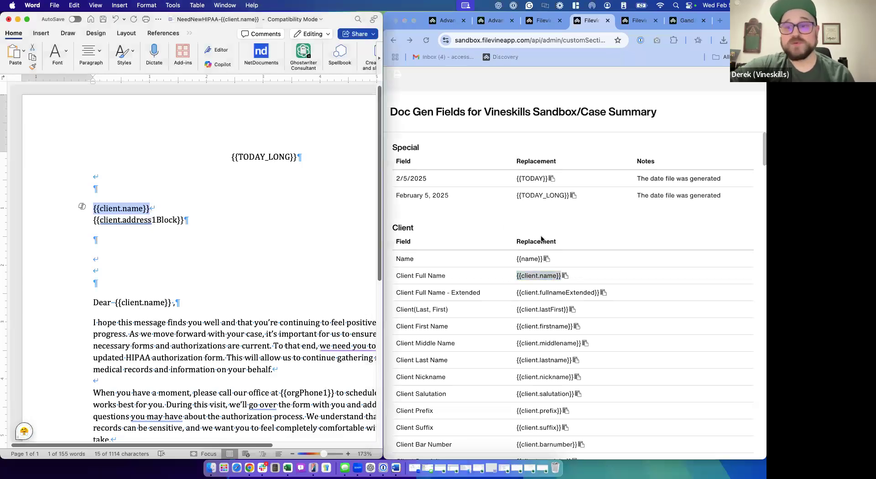
click(564, 276)
key(super+Tab)
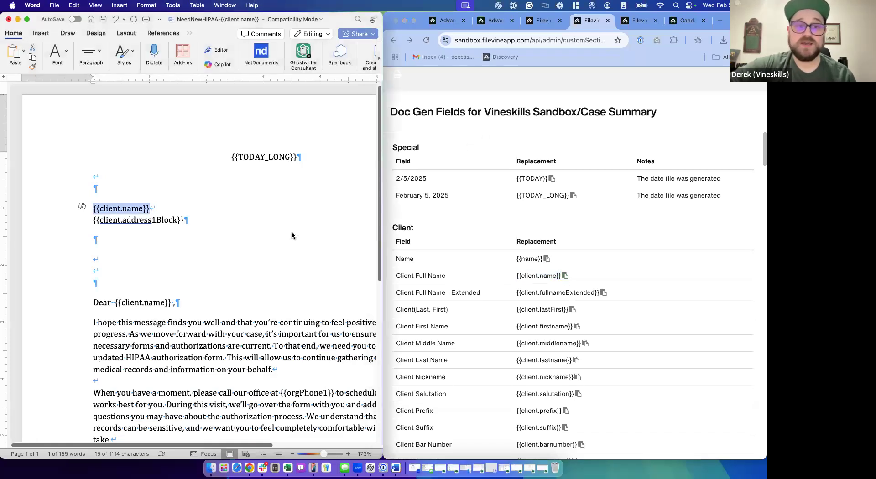
key(super+v)
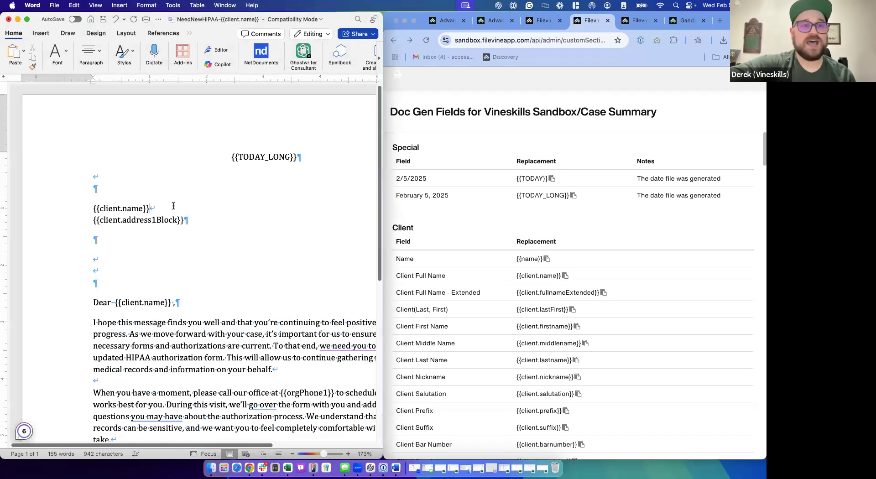
- Select all the letter text in full screen to check its font, clear the selection, and return to the side-by-side windows
key(super+a)
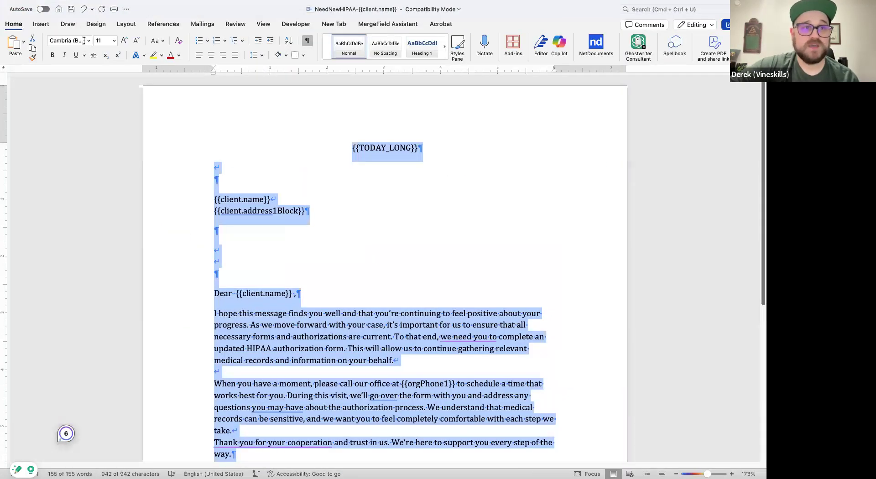
click(61, 40)
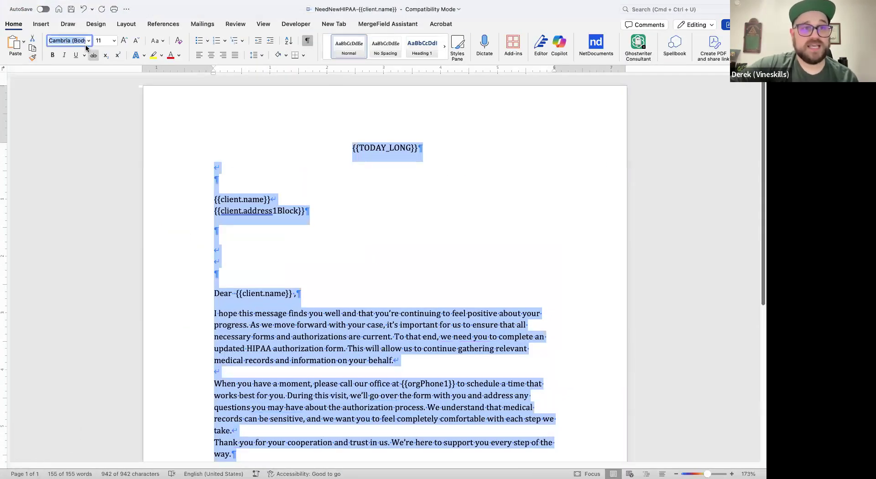
click(228, 173)
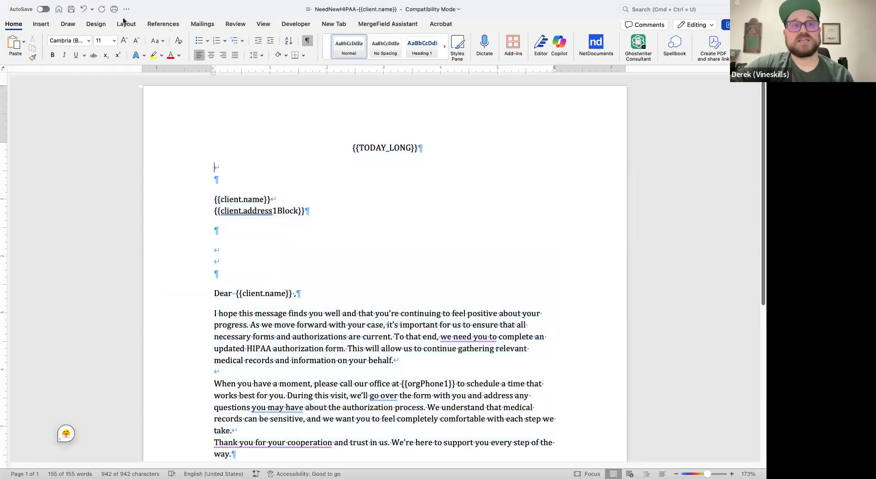
mouse_move(68, 4)
click(26, 21)
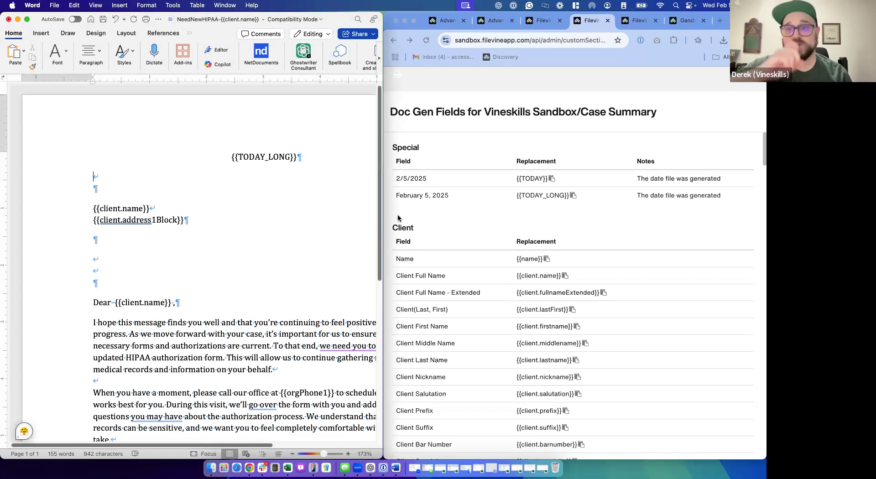
- Review the letter body and place the cursor on the last empty line below "Warm regards,"
click(480, 245)
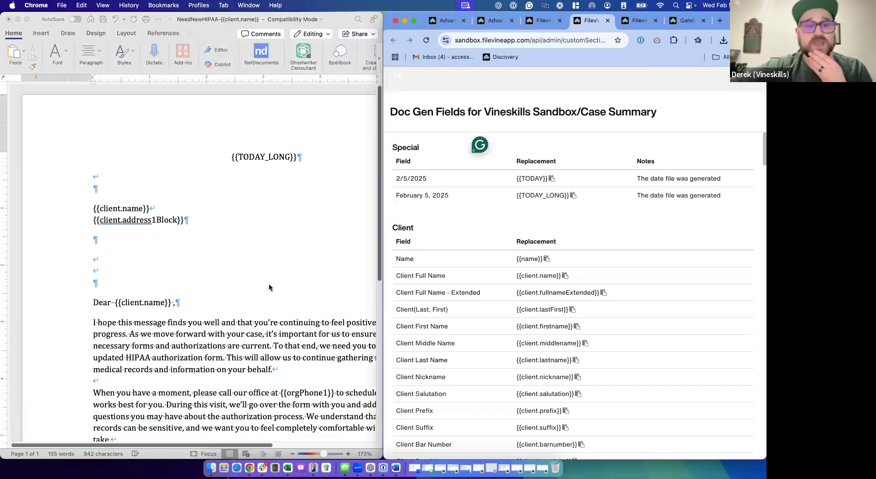
scroll(269, 287, down, 5)
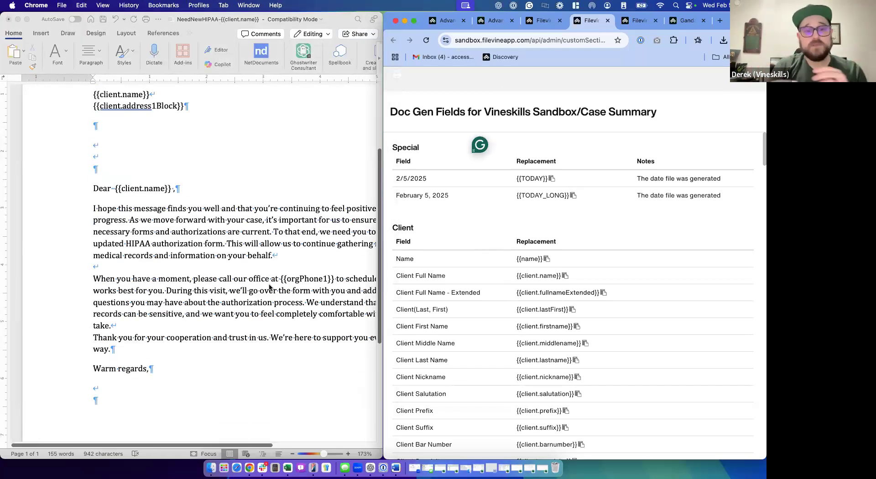
scroll(269, 286, right, 3)
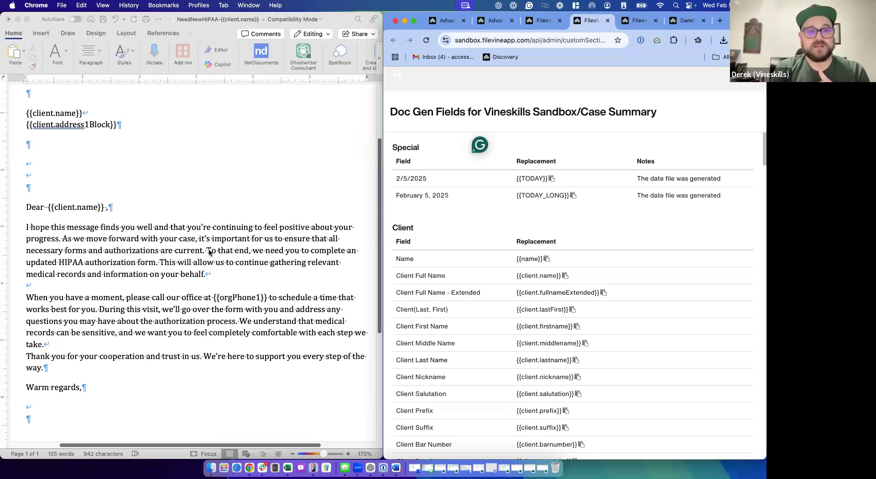
scroll(209, 252, up, 1)
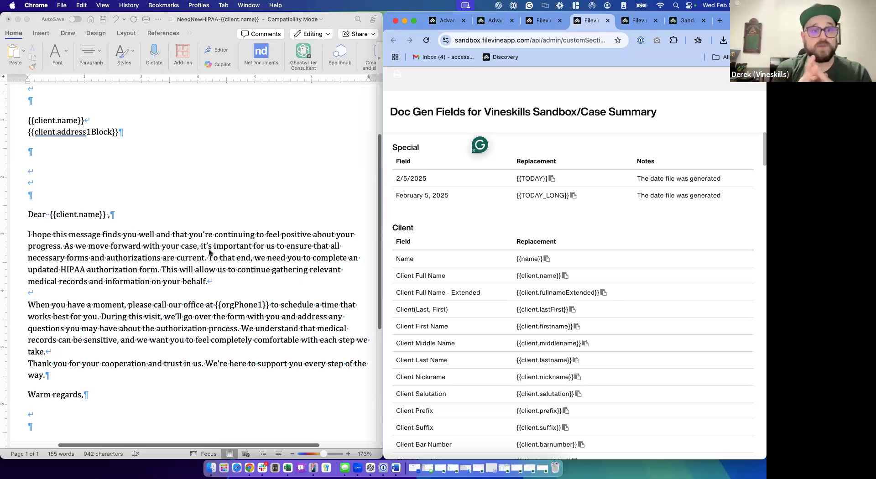
scroll(210, 252, down, 5)
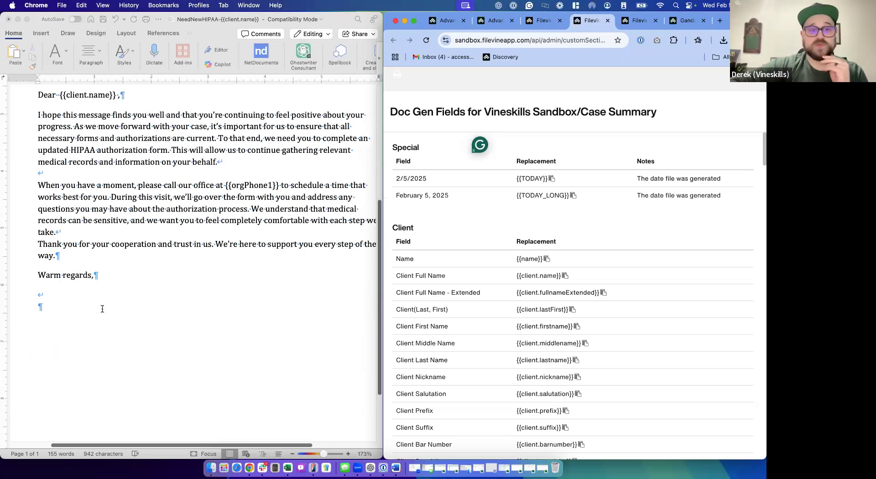
click(65, 304)
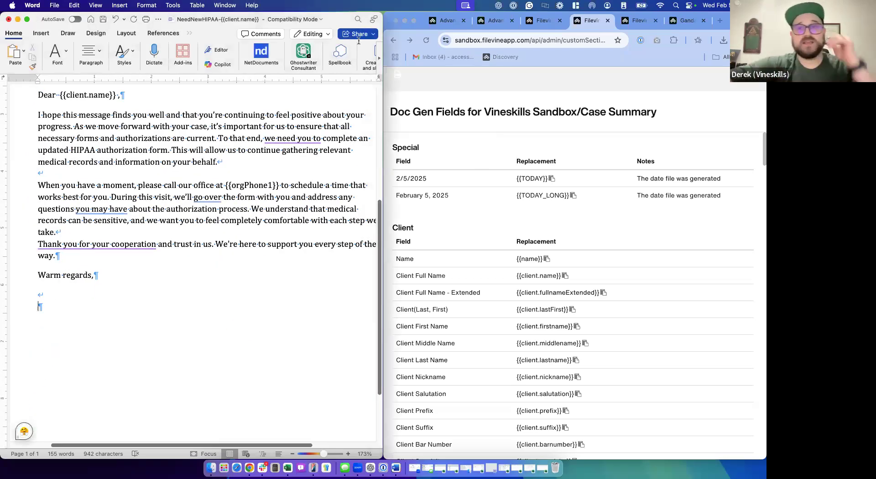
- Switch to the client project in Filevine and examine the attorney and legal assistant contact fields in its Case Summary section
click(640, 21)
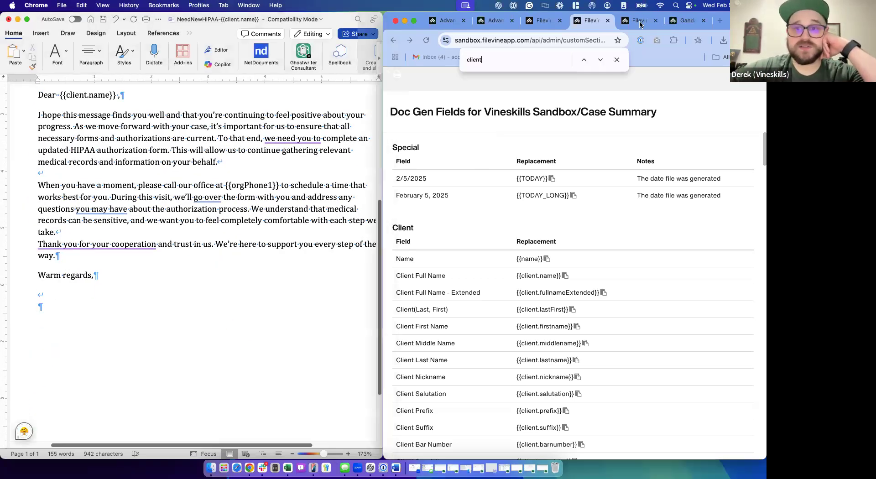
click(680, 27)
click(756, 111)
scroll(623, 328, down, 4)
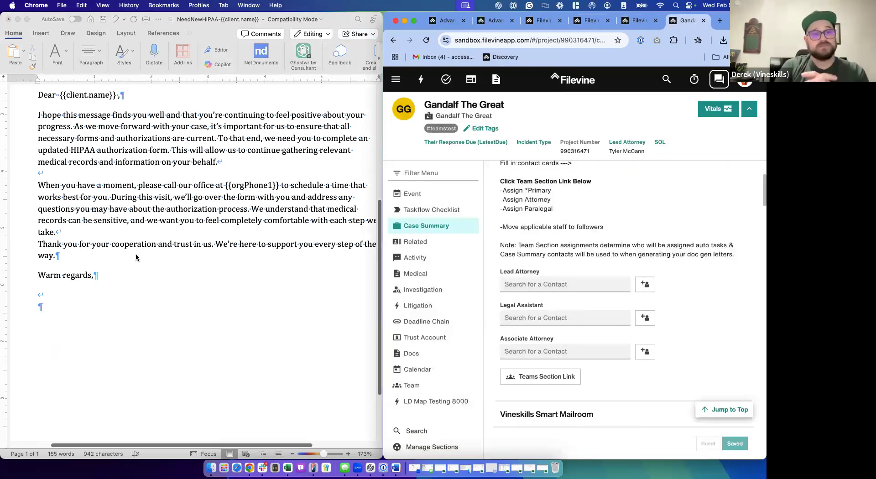
- Return from the client project to the Client group's doc gen field list and show the browser in full screen
scroll(135, 254, up, 4)
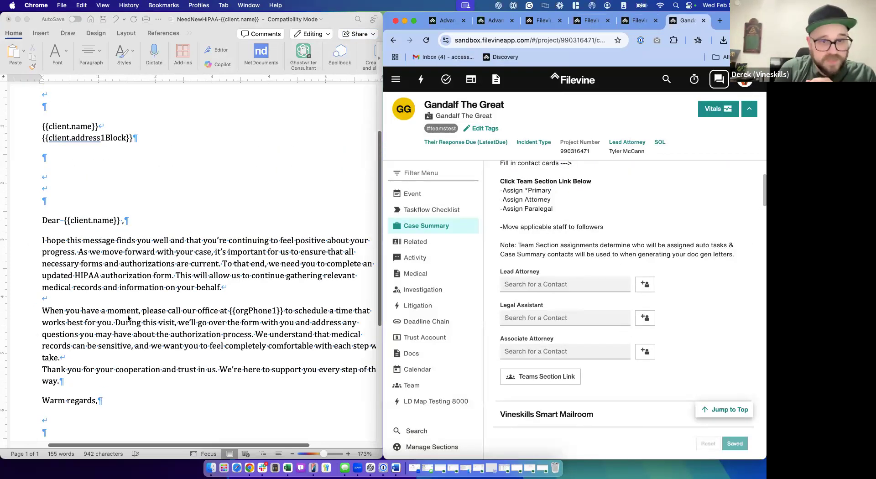
scroll(129, 318, down, 2)
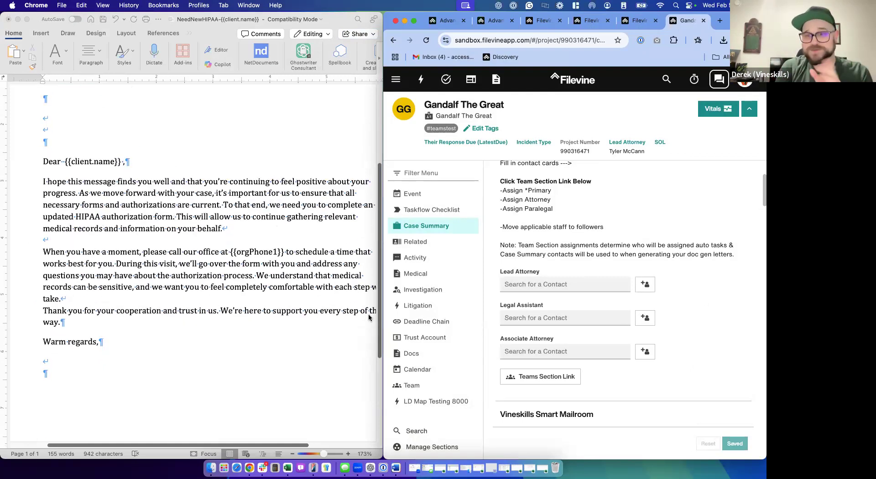
click(591, 20)
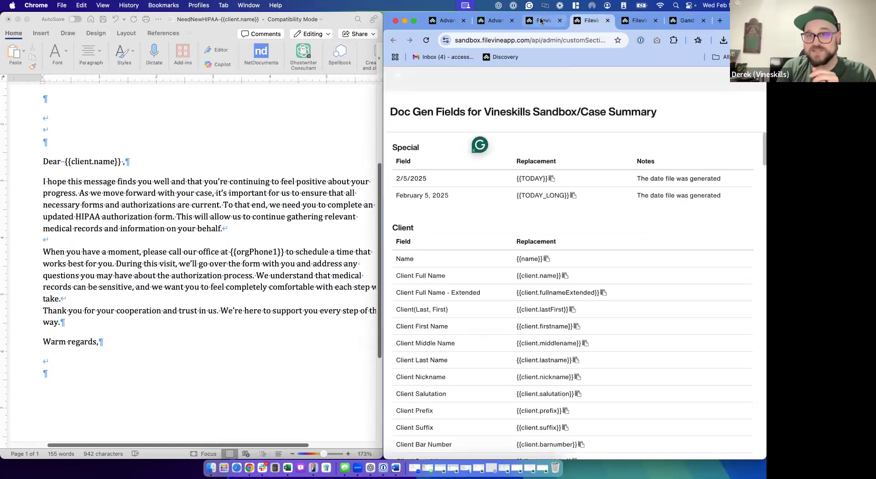
click(541, 21)
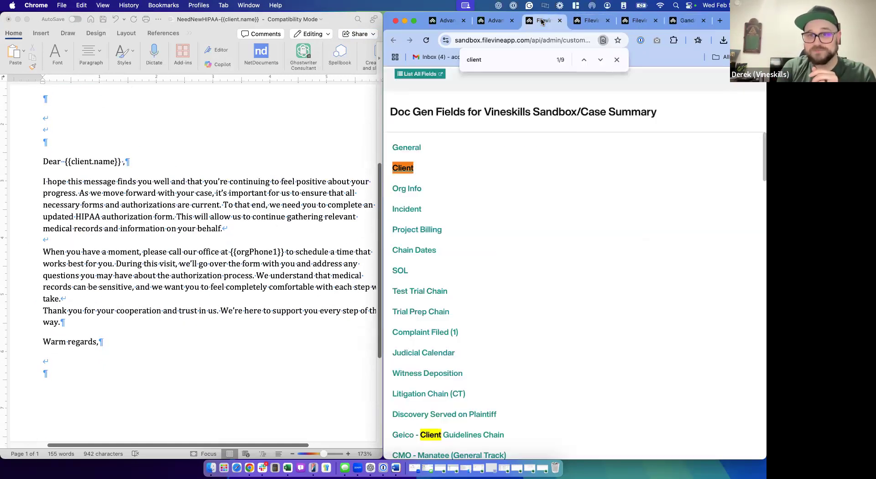
click(413, 20)
click(415, 15)
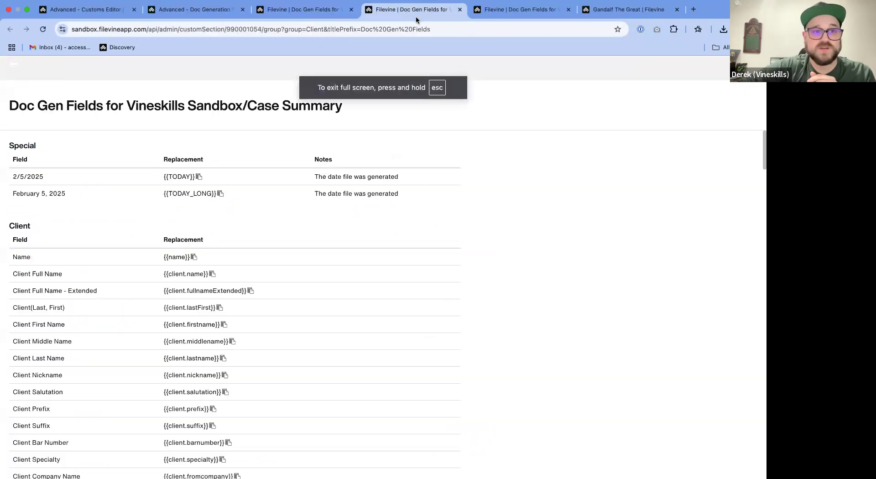
- Search the Client group's field list for casesummary codes, clear the search, and look through the listed client fields
key(super+f)
text(ca)
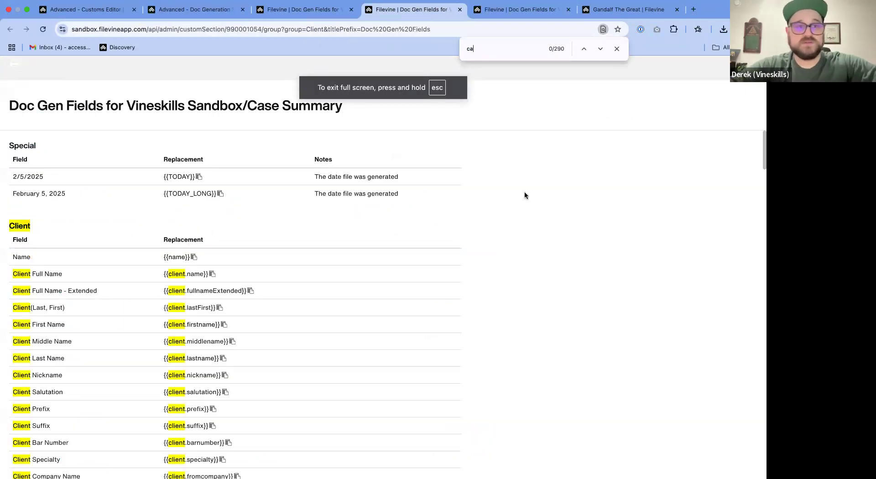
text(se)
key(BackSpace)
key(BackSpace)
key(BackSpace)
key(BackSpace)
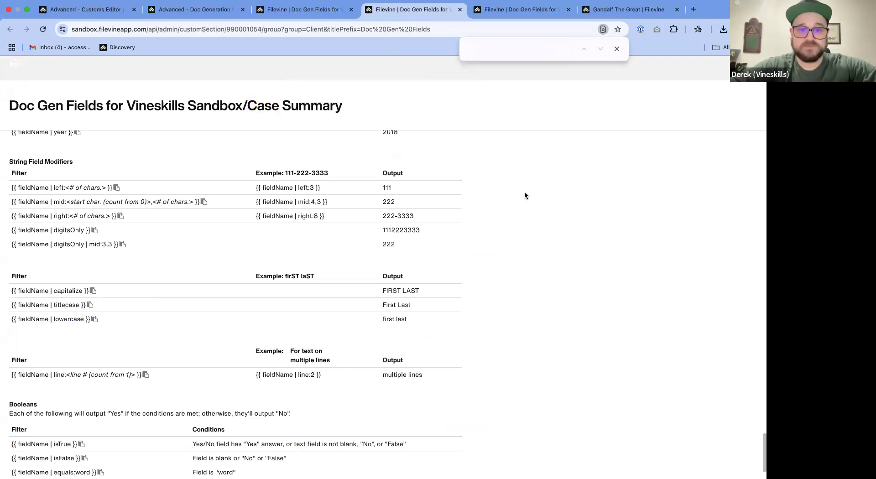
text(casesumar)
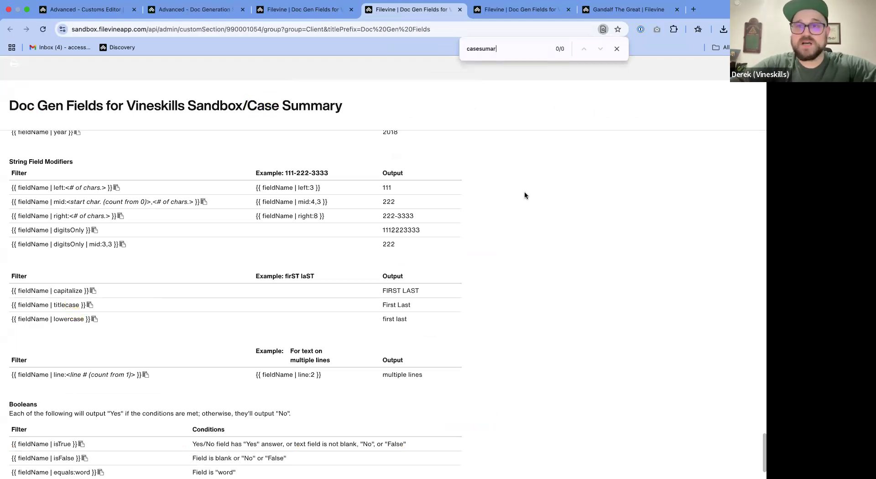
key(BackSpace)
key(BackSpace)
key(BackSpace)
key(BackSpace)
key(BackSpace)
scroll(514, 199, down, 1)
scroll(514, 200, up, 12)
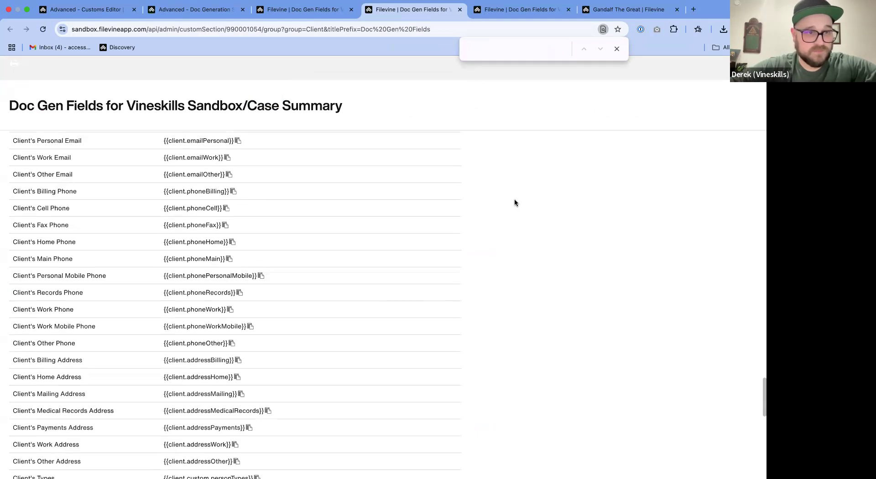
scroll(514, 199, up, 10)
- Close the two opened group field lists and return to the overview of doc gen field groups
click(460, 10)
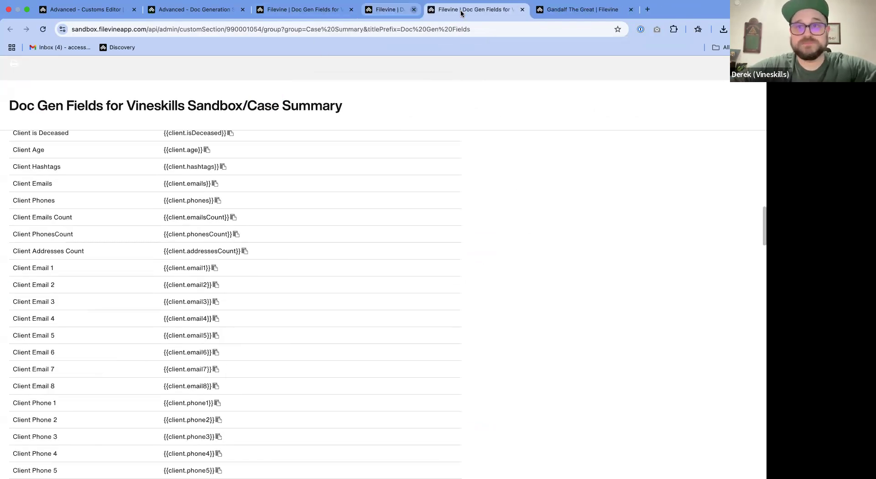
click(461, 10)
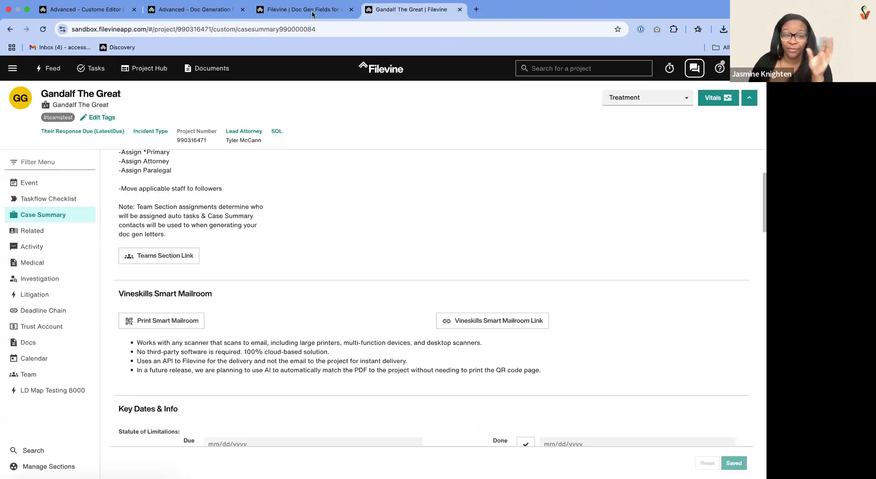
click(312, 13)
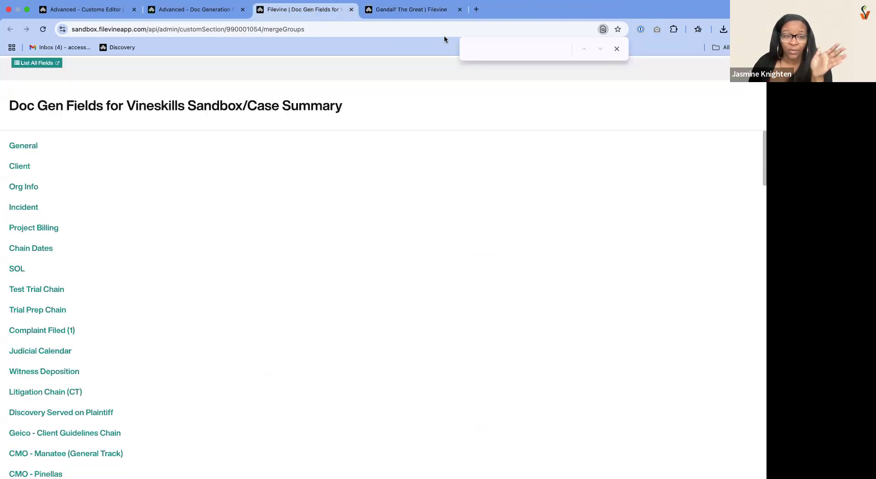
click(223, 10)
click(301, 10)
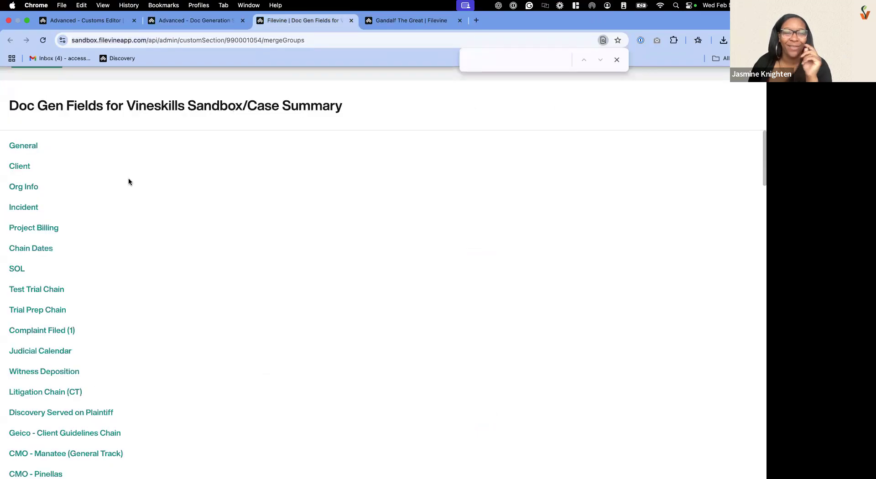
- Search the group overview for "case summary" and open the Case Summary group's field list
text(c)
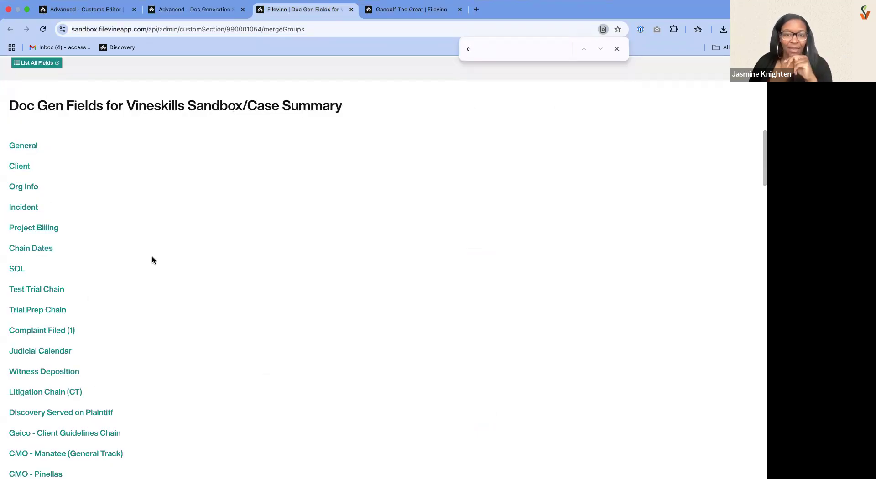
text(ase summary)
key(Return)
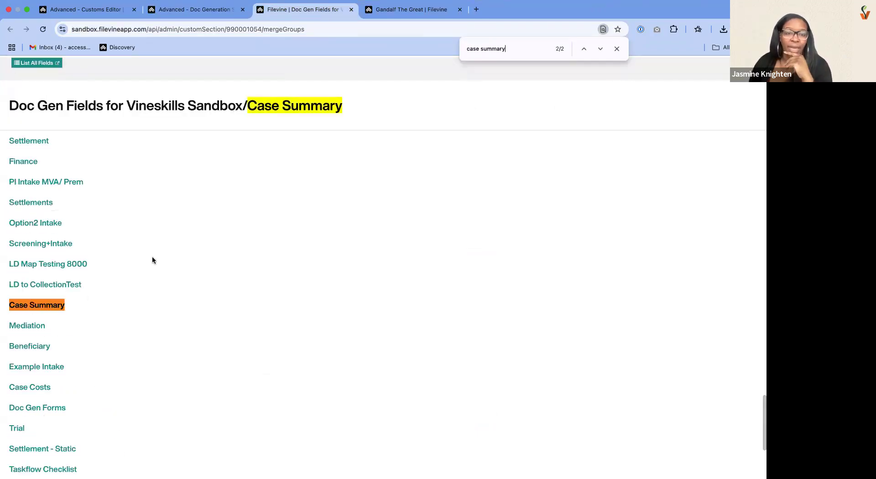
click(54, 305)
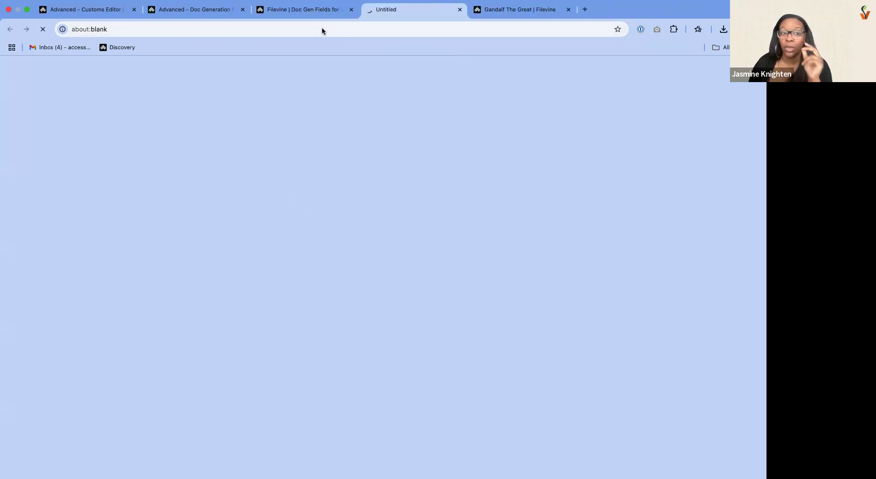
click(321, 11)
click(434, 12)
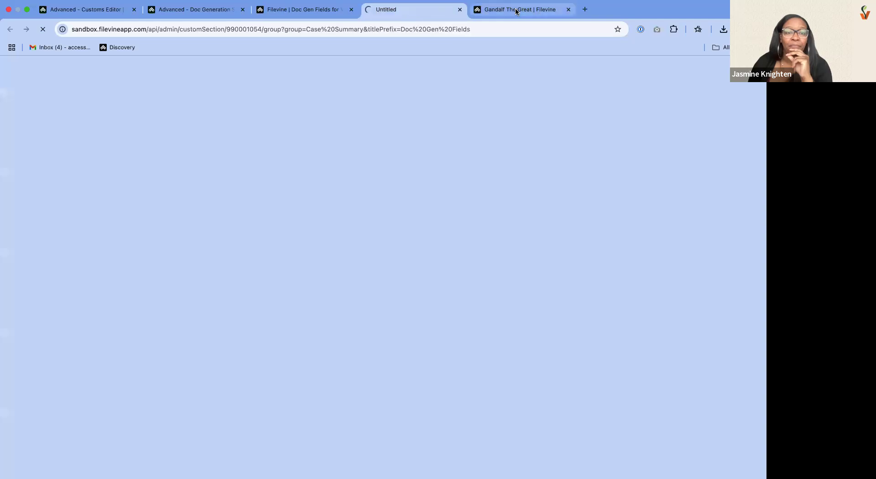
click(516, 11)
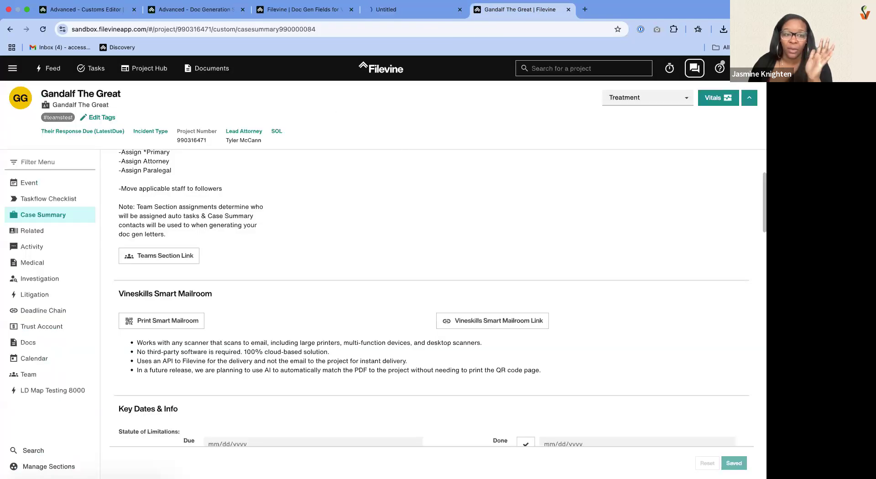
click(407, 12)
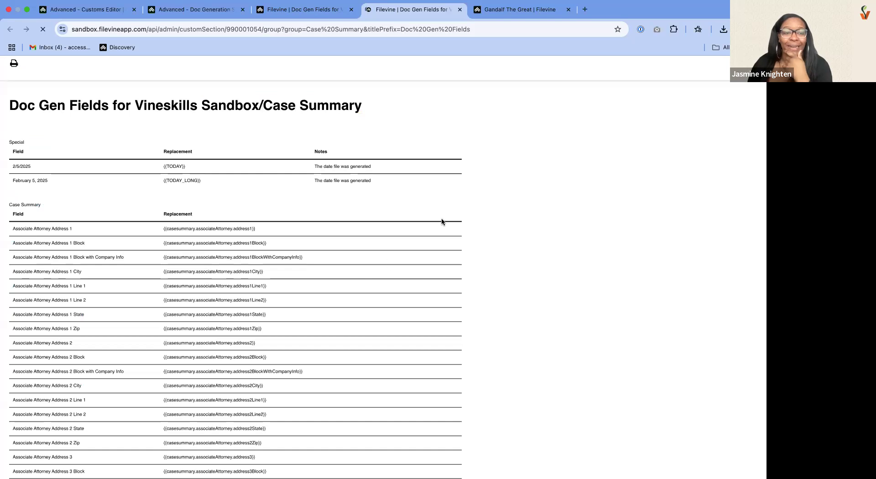
- Search the Case Summary field list for "casesummary", examine how the associateAttorney code is built, and clear the search
key(super+f)
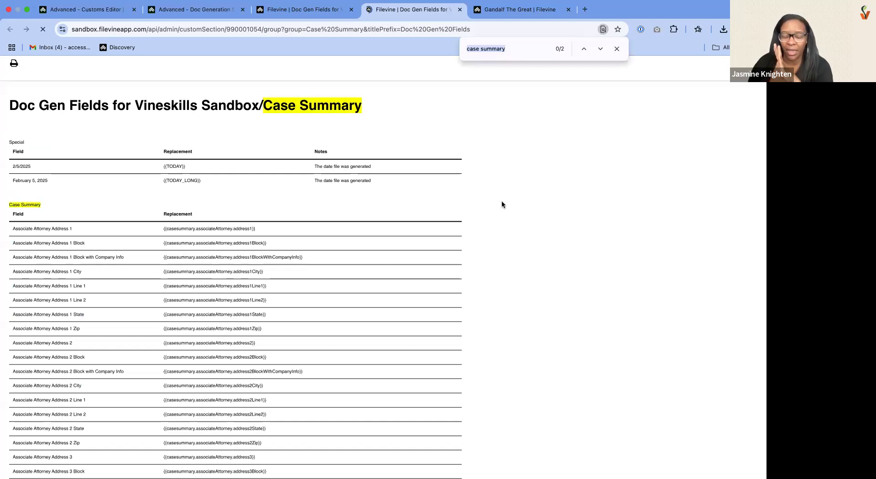
key(Return)
key(Return)
key(Return)
key(Return)
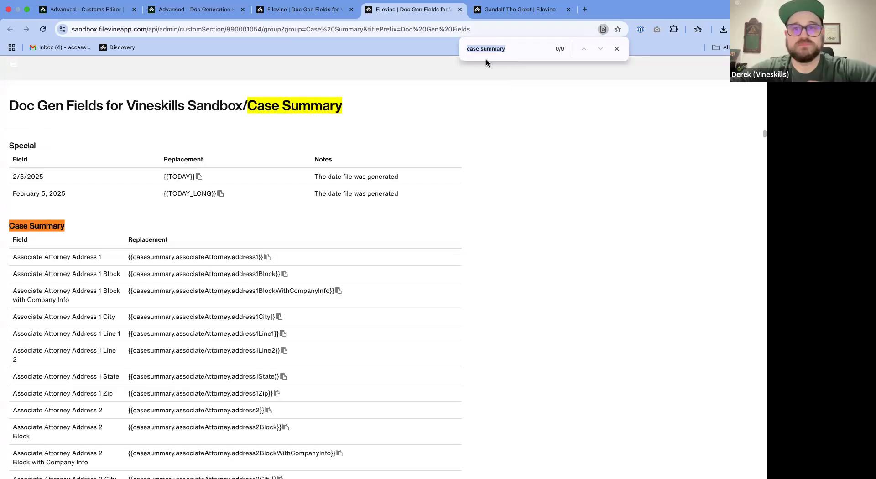
key(Return)
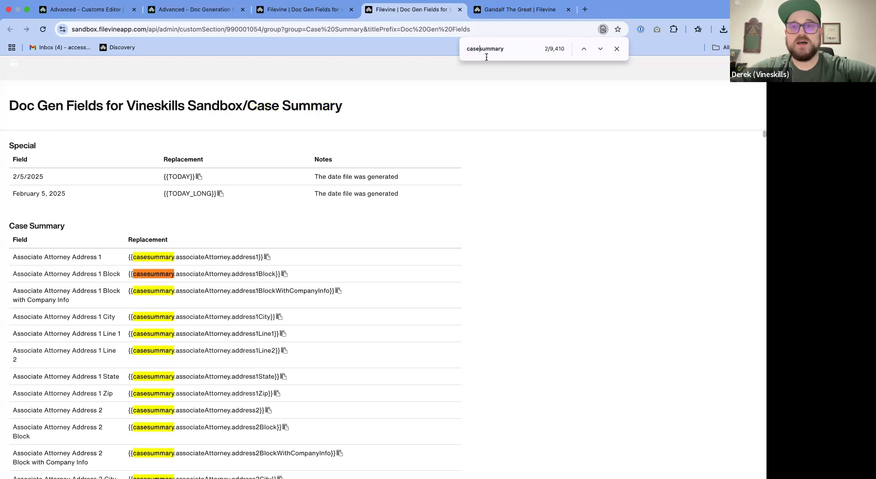
key(BackSpace)
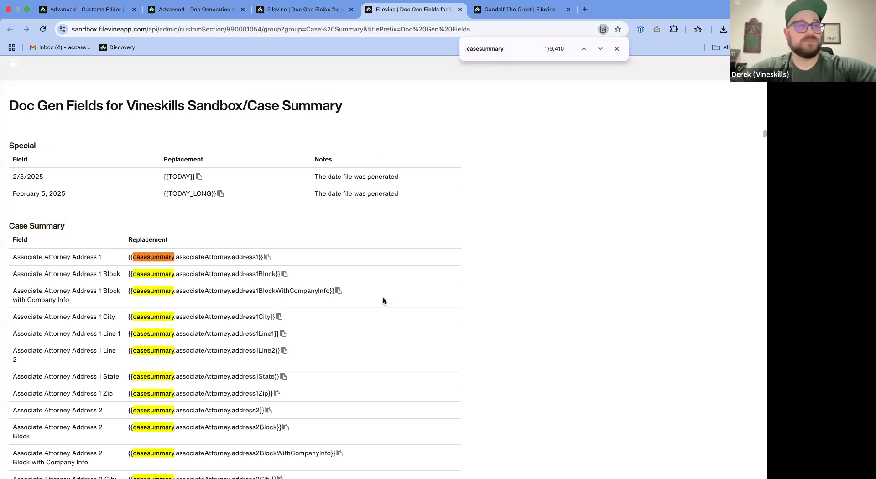
scroll(437, 193, down, 3)
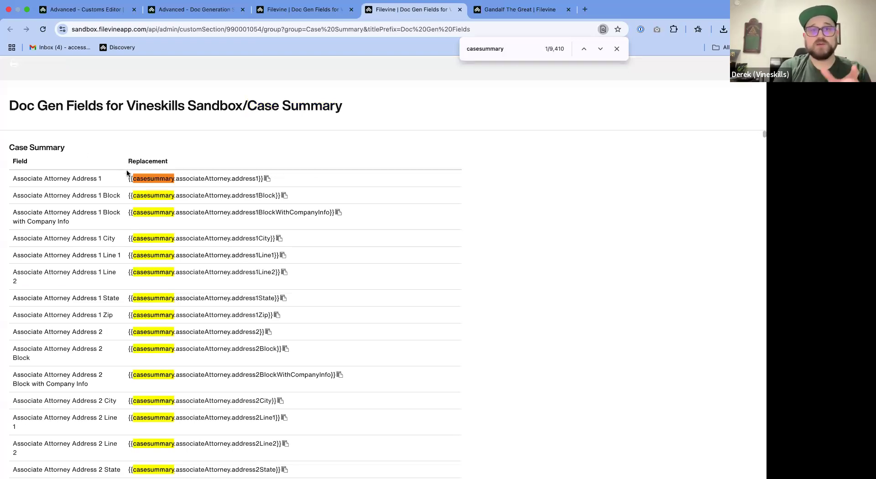
double_click(225, 178)
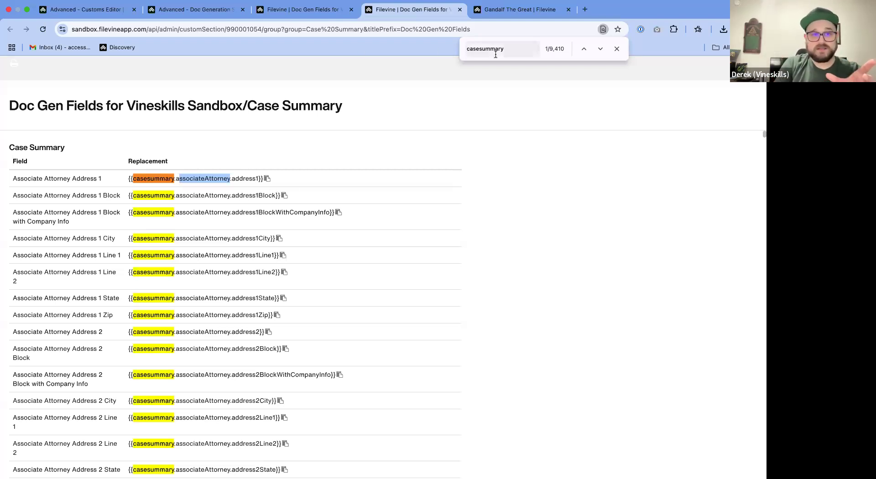
key(super+f)
key(BackSpace)
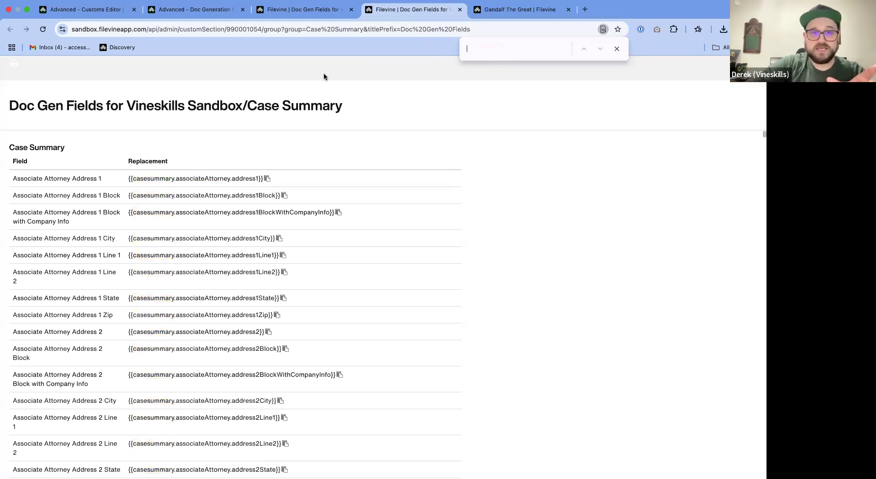
- Check the contact fields under Staff Team Assignments in the client project's Case Summary section
click(308, 9)
click(487, 8)
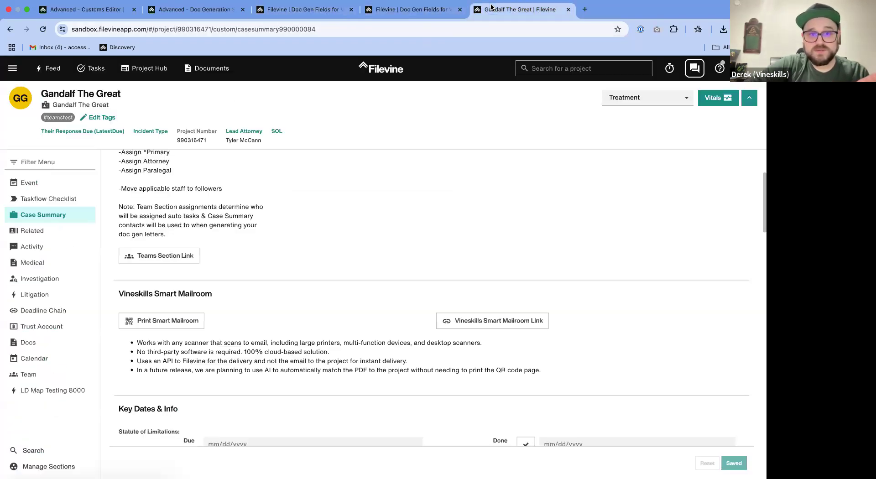
scroll(319, 226, up, 3)
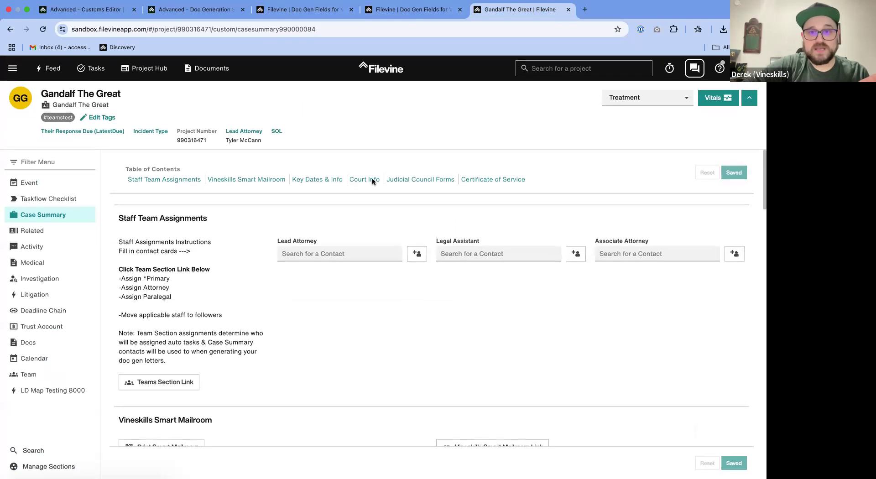
- Search the Case Summary field list for "legal assistant full" and copy the Legal Assistant Full Name code {{casesummary.assignedparalegal.name}}
click(410, 15)
text(legal)
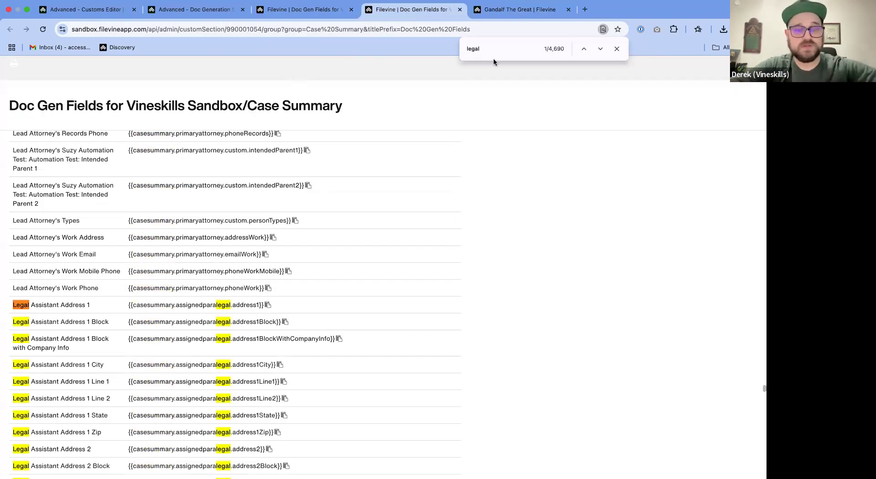
text( assistant)
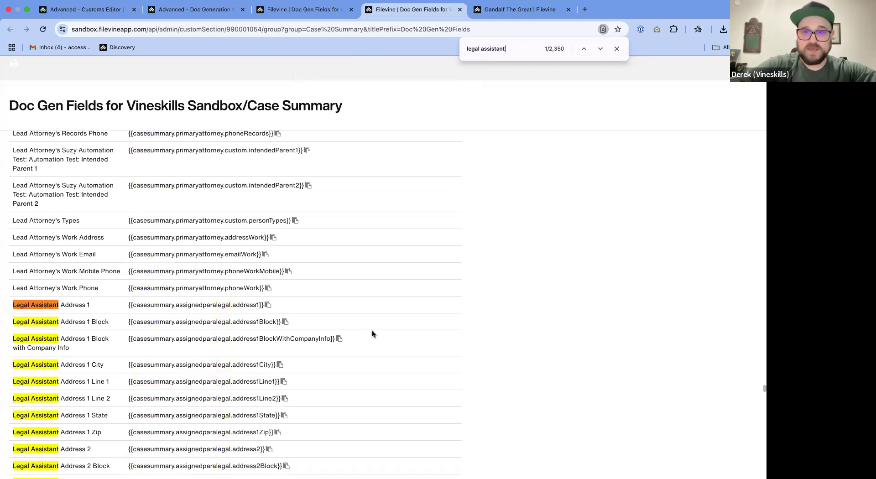
text( full)
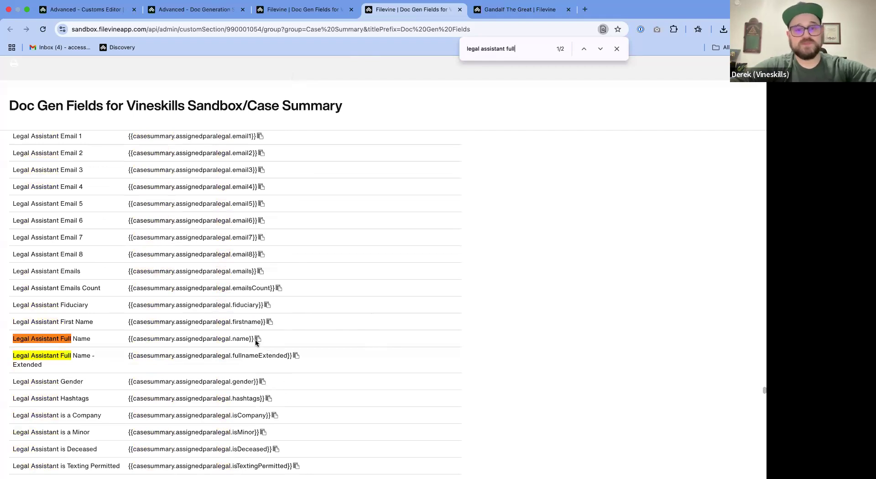
click(257, 338)
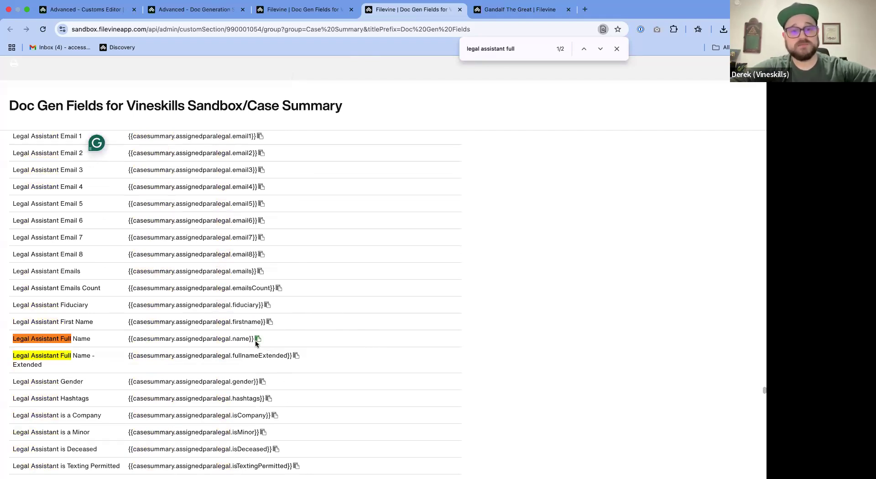
- Switch to the Word letter, show it in full screen, and paste the copied code on the last empty line below "Warm regards,"
key(ctrl+Left)
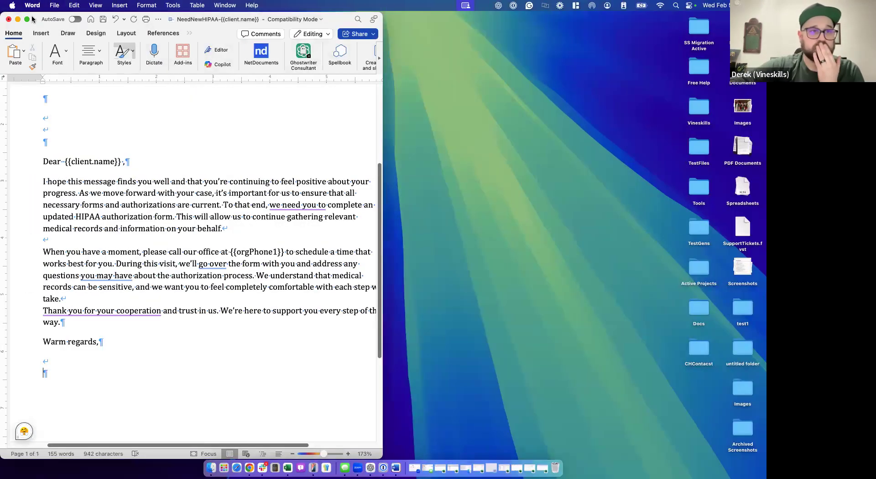
click(27, 20)
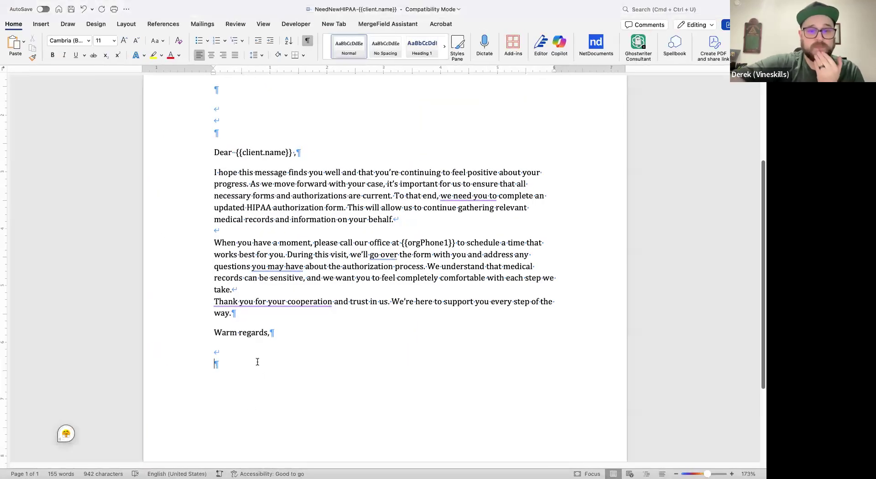
key(super+v)
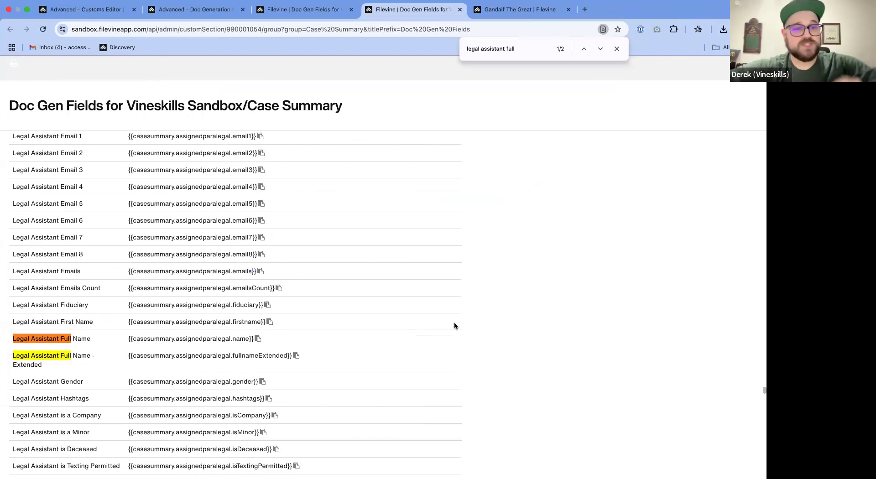
- Search the Case Summary field list for "legal assistant compa" and copy the Legal Assistant Company Name code {{casesummary.assignedparalegal.fromcompany}}
click(527, 52)
key(BackSpace)
key(BackSpace)
key(BackSpace)
key(BackSpace)
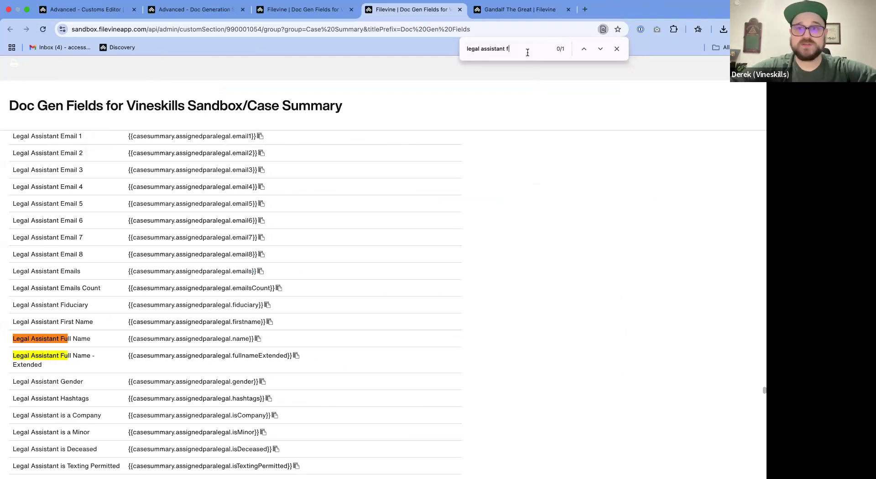
text(compa)
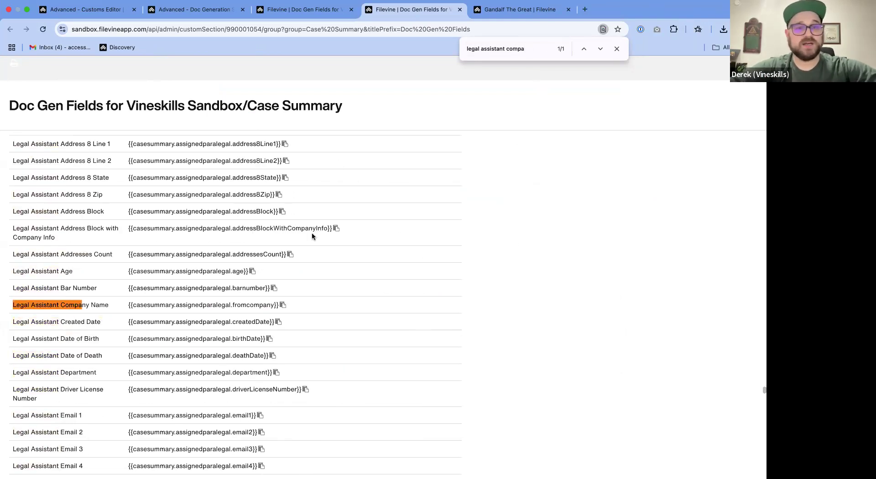
click(282, 305)
- Switch to the Word letter and paste the company name code on a new line below the legal assistant's name code
key(ctrl+Left)
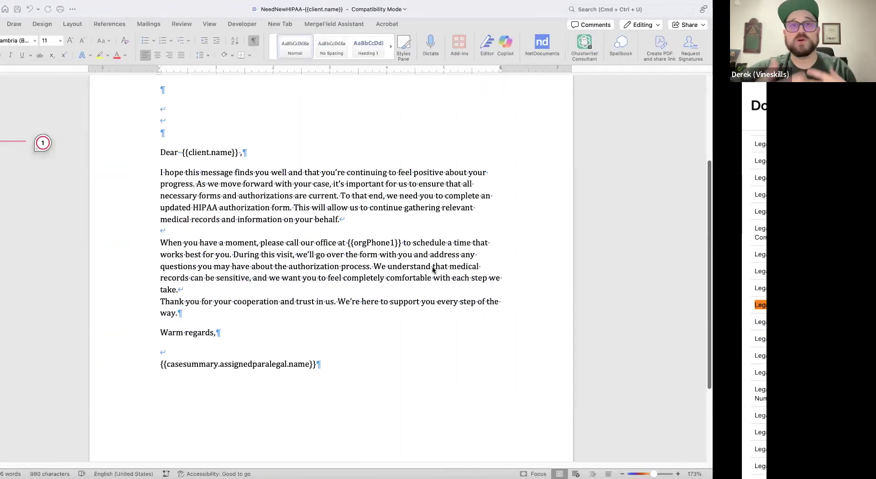
key(Return)
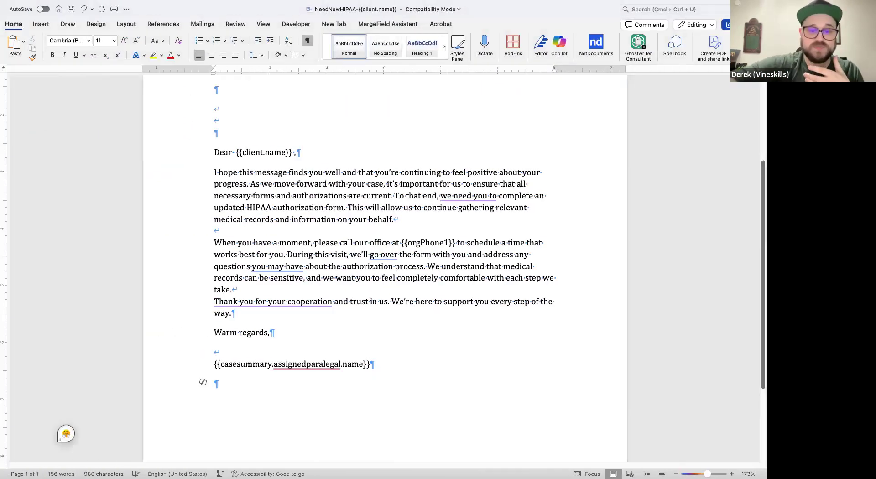
key(super+v)
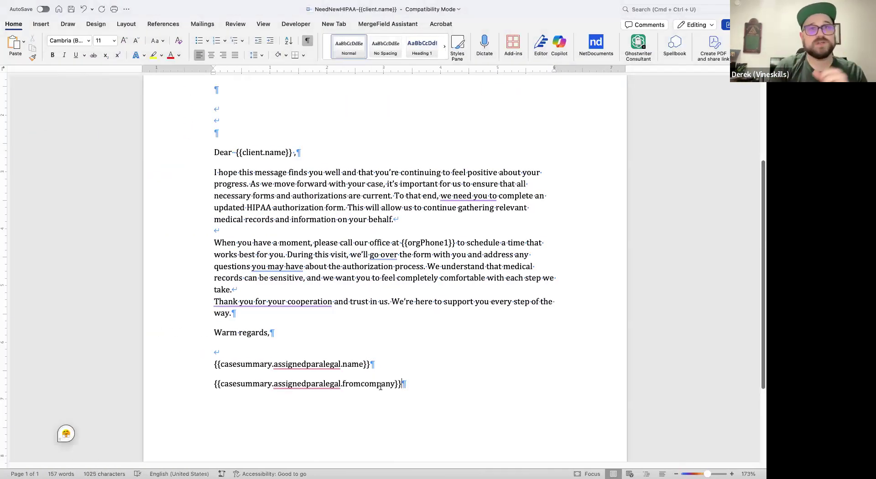
- Clear the field list search, copy the Legal Assistant Email 1 code {{casesummary.assignedparalegal.email1}}, and paste it on a new line below the company code in Word
key(ctrl+Right)
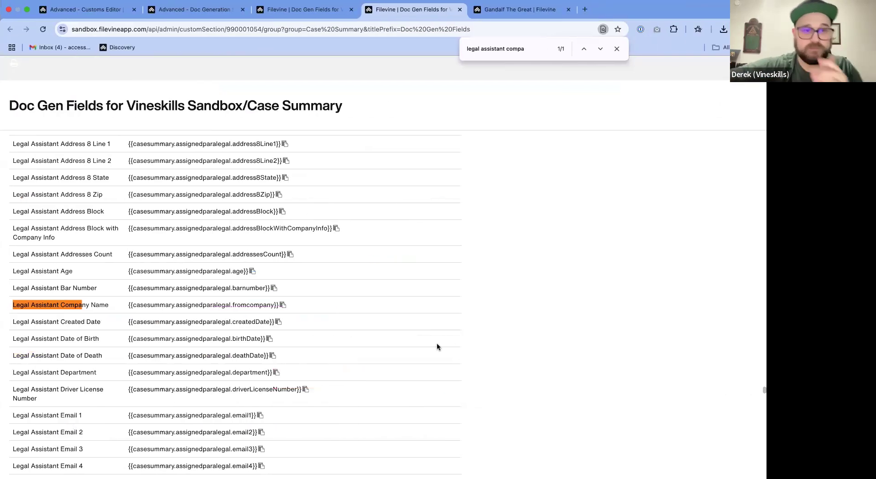
key(super+a)
key(BackSpace)
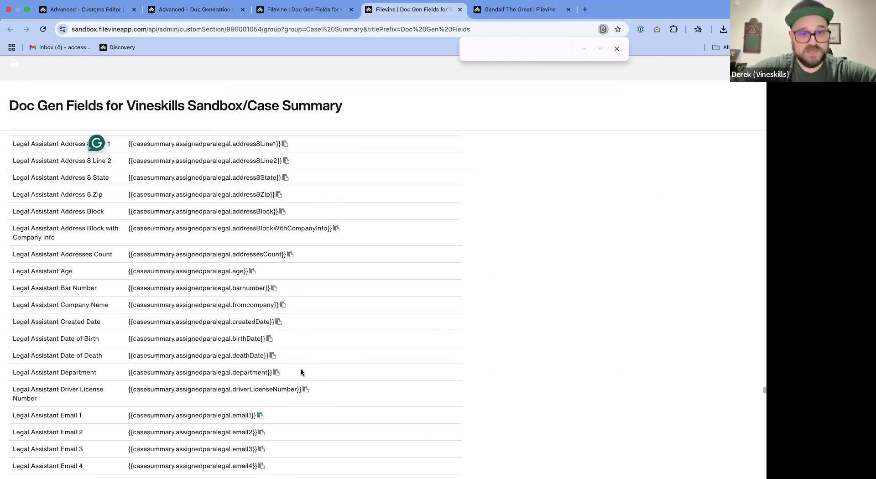
key(ctrl+Left)
key(Return)
key(super+v)
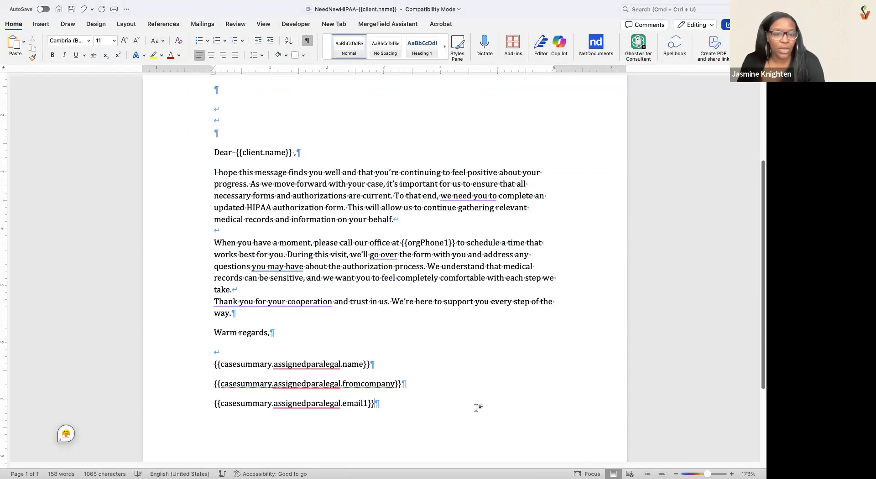
- Examine the Legal Assistant email codes from Email 1 to Emails in the Case Summary field list, and return to the start of the Word letter
key(ctrl+Right)
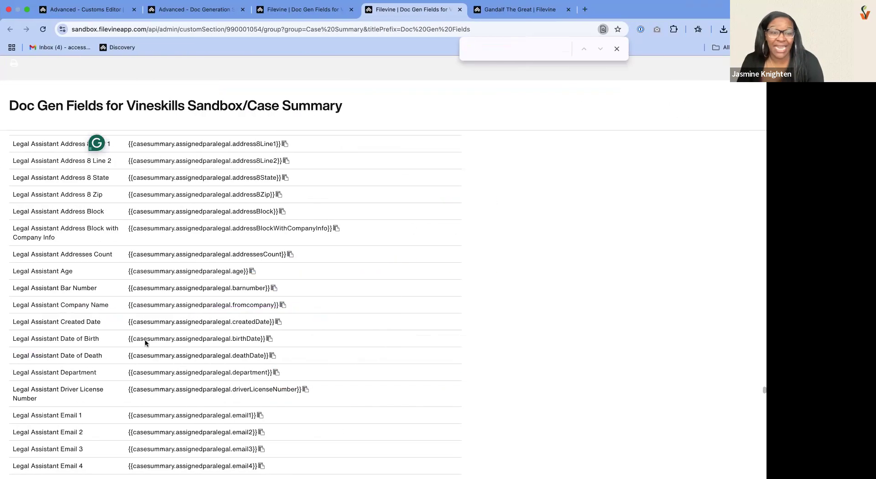
scroll(145, 343, down, 5)
scroll(145, 343, down, 3)
drag(12, 231, 276, 375)
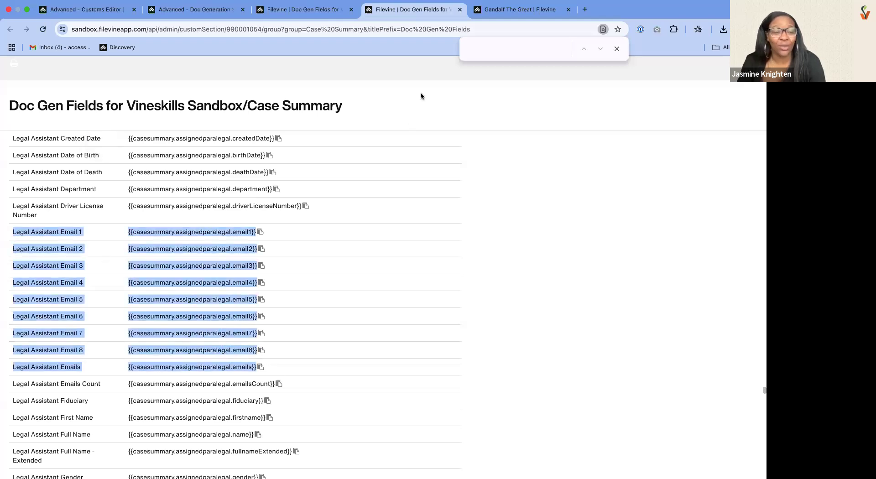
click(617, 49)
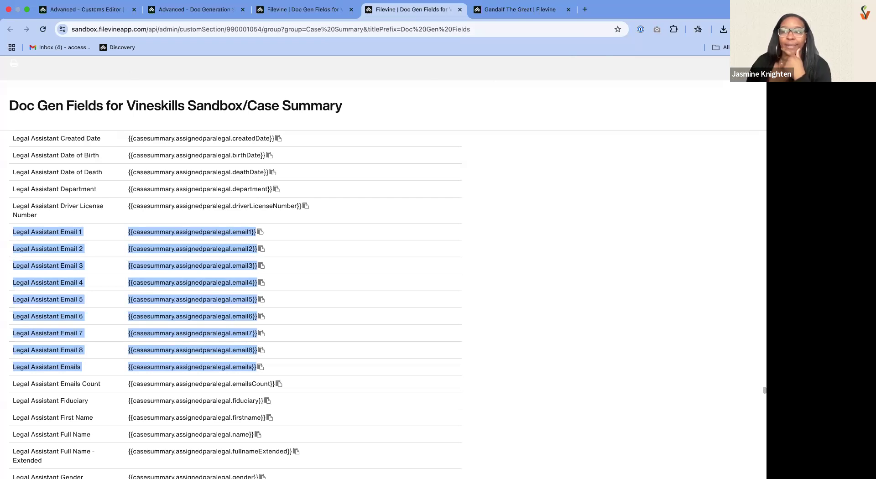
click(310, 93)
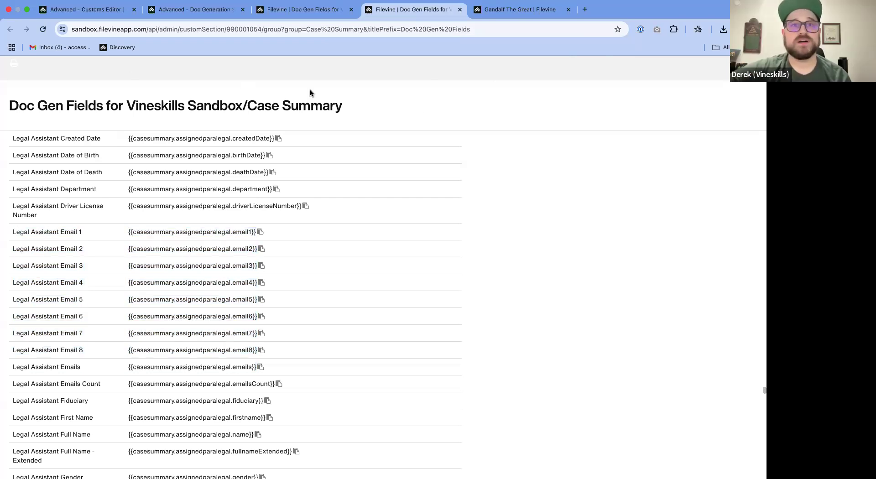
key(ctrl+Left)
scroll(467, 194, up, 5)
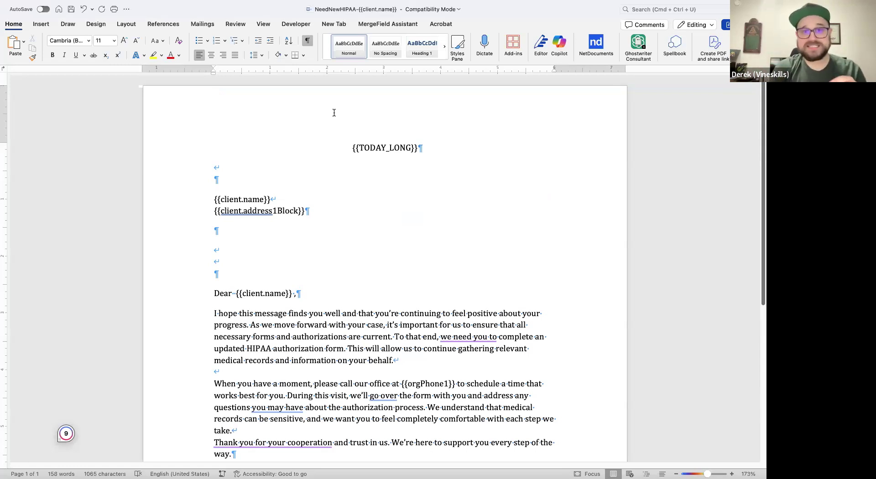
click(334, 113)
click(405, 114)
double_click(405, 115)
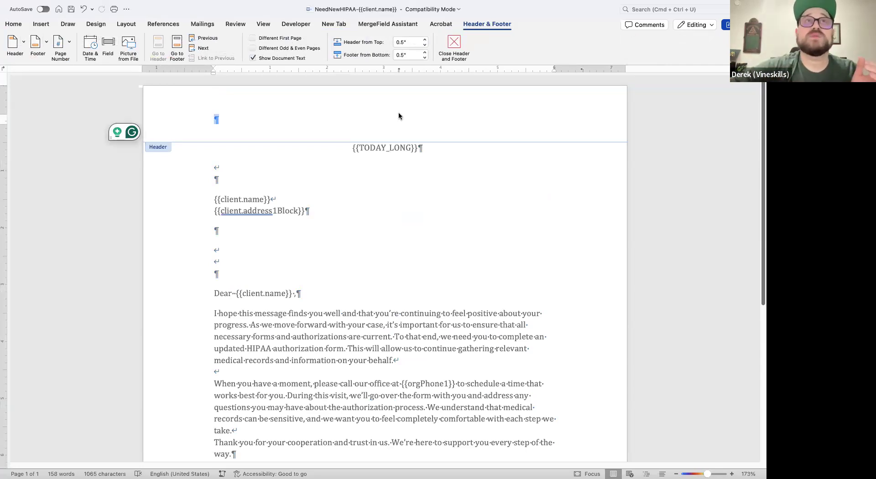
key(super+Tab)
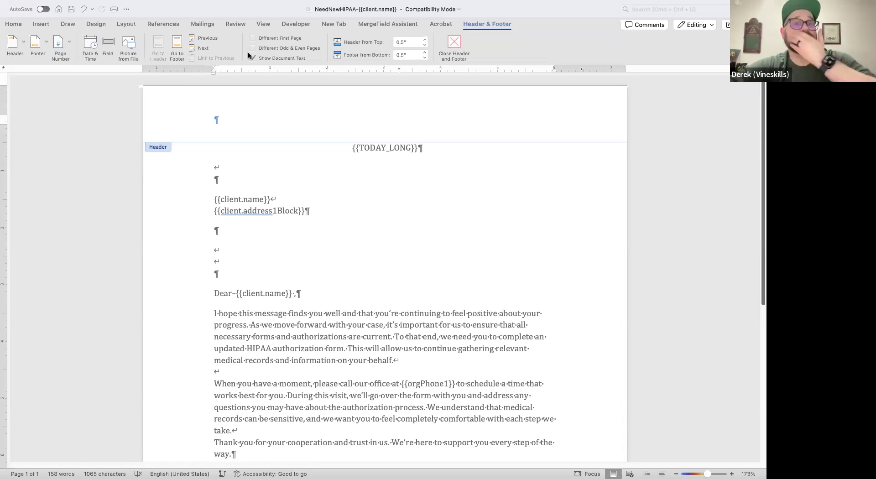
click(604, 128)
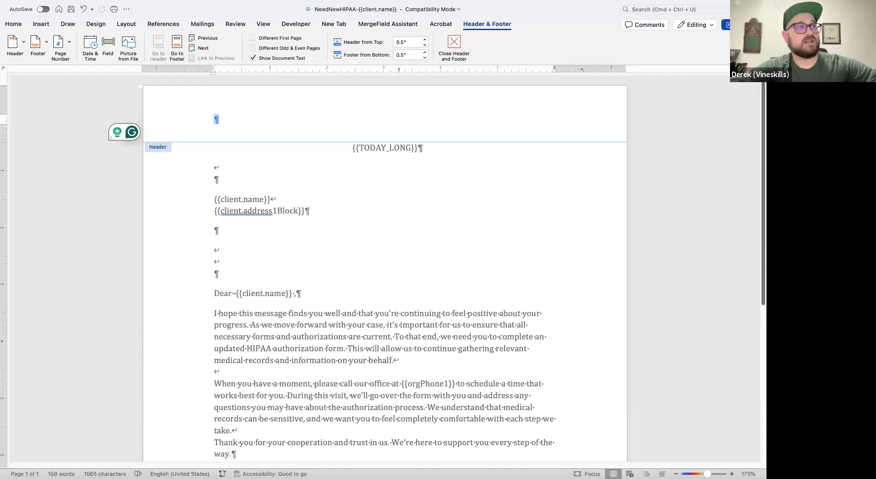
double_click(405, 222)
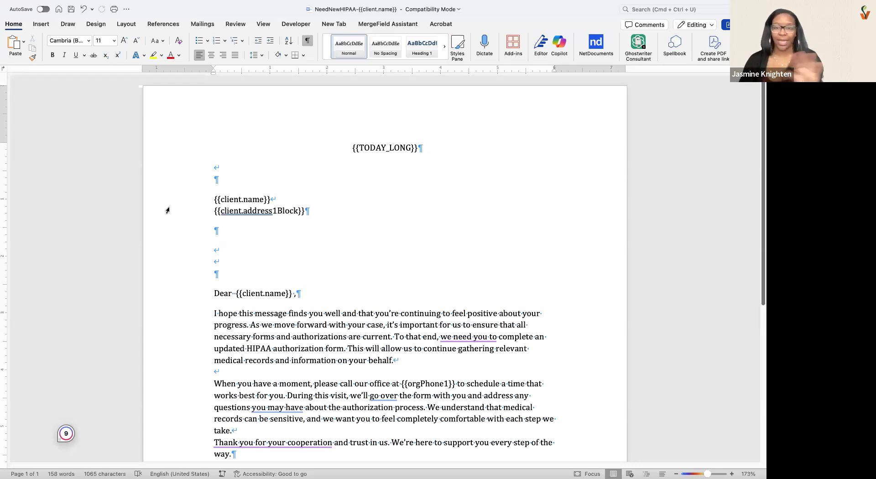
- Save the letter and open its page header for editing
click(316, 232)
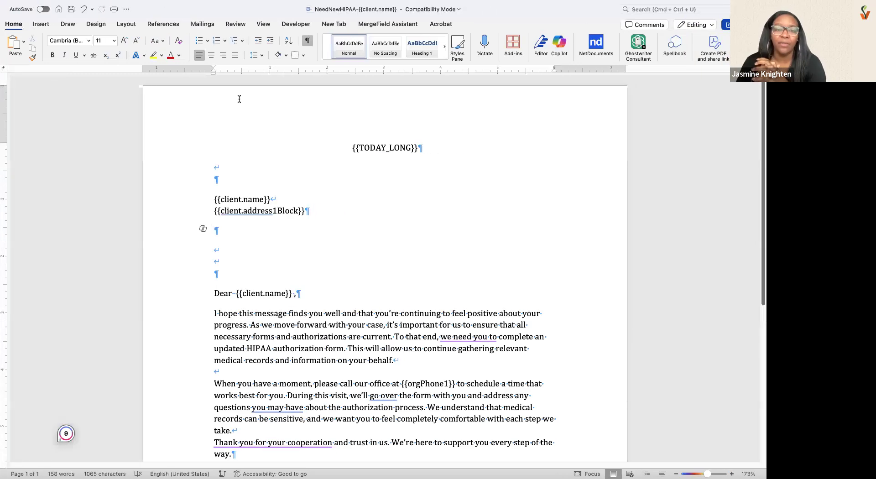
click(72, 9)
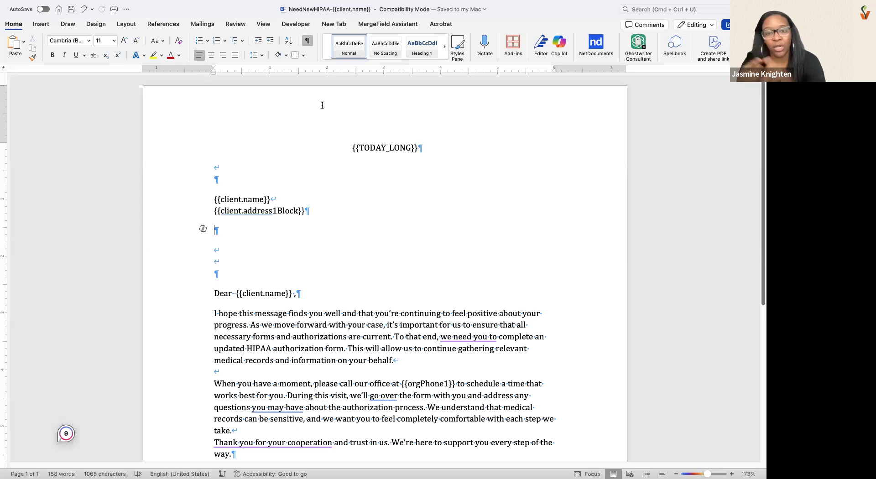
click(394, 120)
double_click(394, 120)
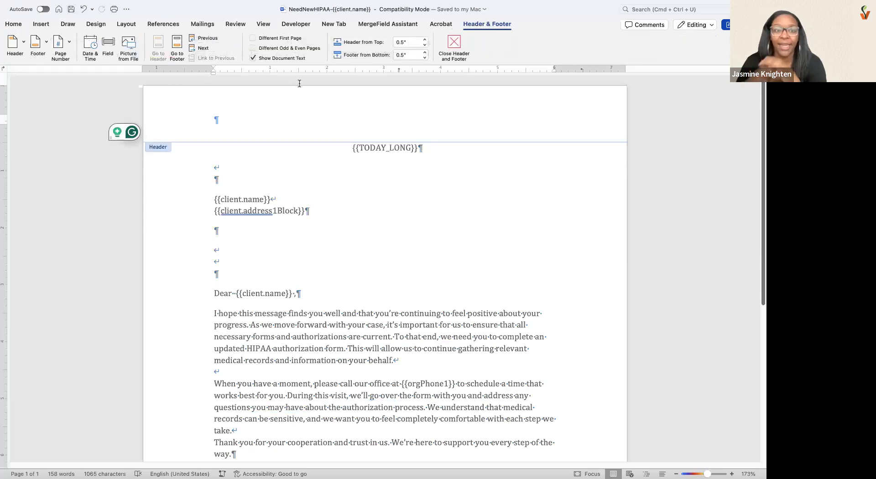
- Start inserting a field in the header, choosing IncludePicture from the Links and References category
click(151, 5)
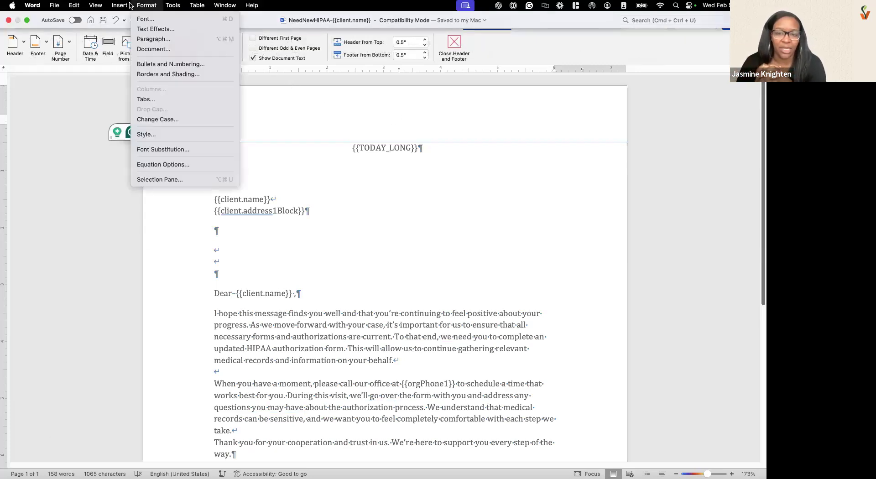
mouse_move(120, 5)
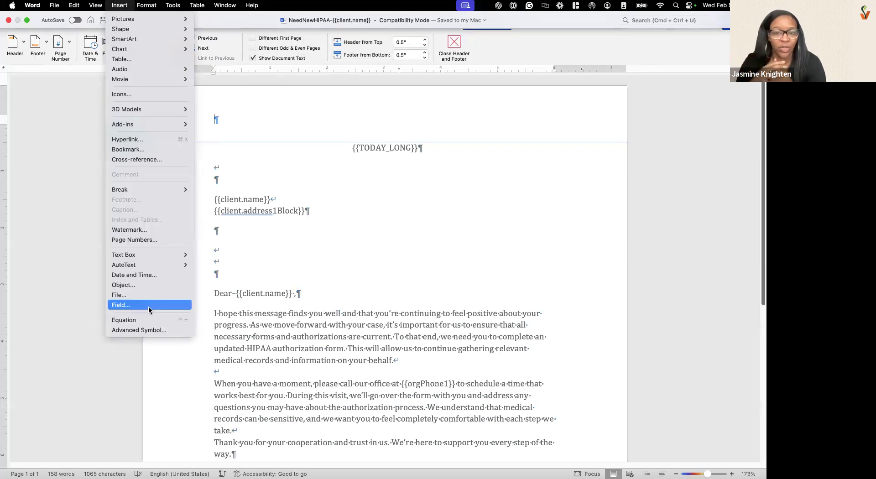
click(121, 304)
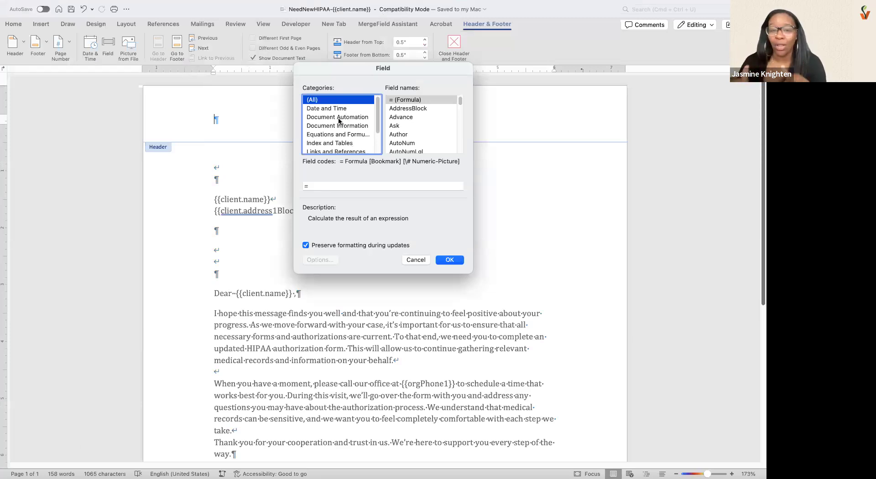
scroll(363, 136, down, 2)
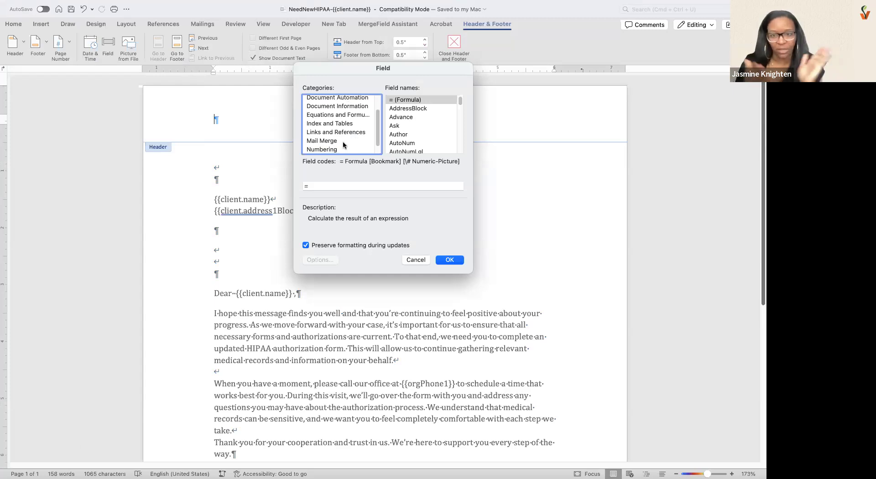
click(345, 124)
click(346, 132)
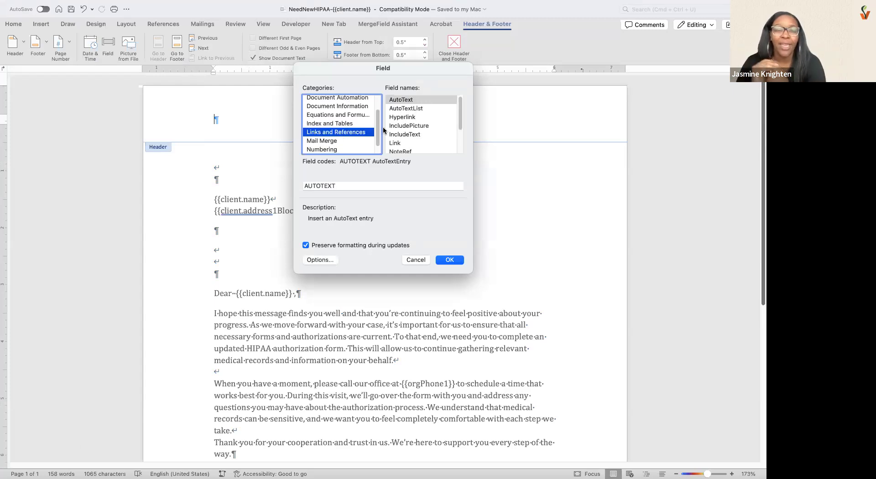
click(408, 126)
- Complete the field code as INCLUDEPICTURE "pictureurlhere"
click(418, 186)
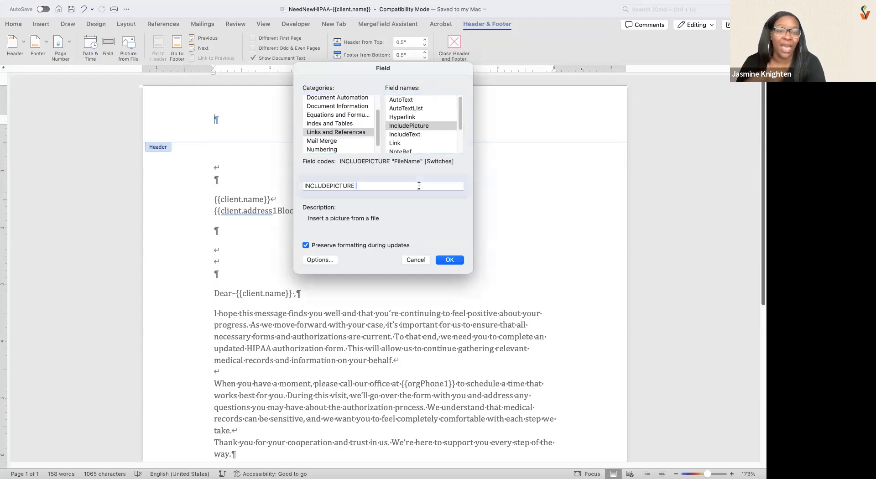
text("pictureh)
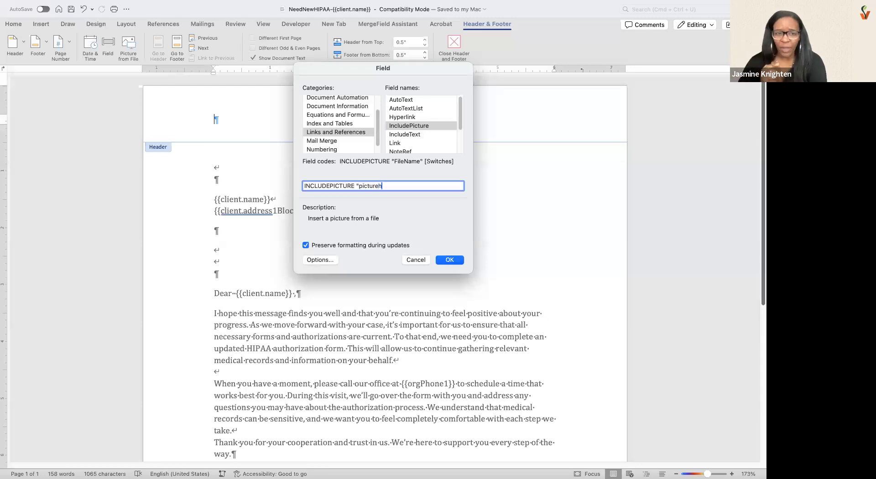
key(BackSpace)
text(r)
key(BackSpace)
text(eurl)
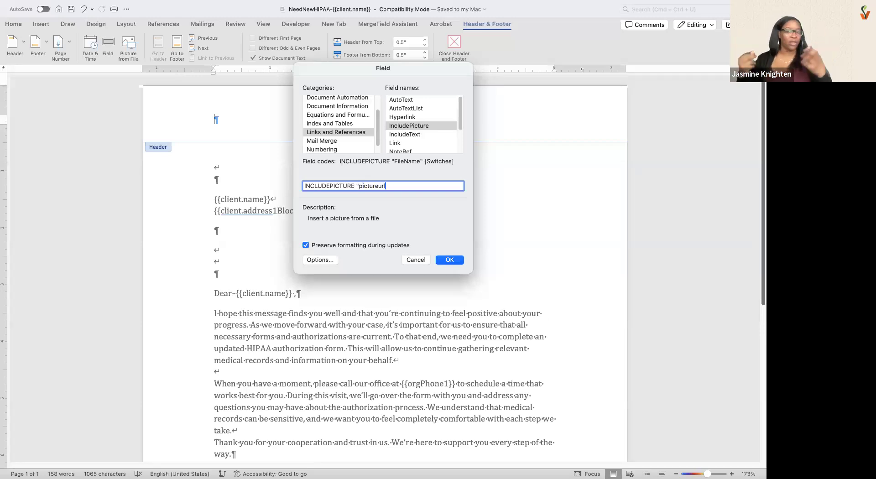
text(here")
- Add the \d switch to the INCLUDEPICTURE field code and accept the field options
click(328, 259)
click(328, 155)
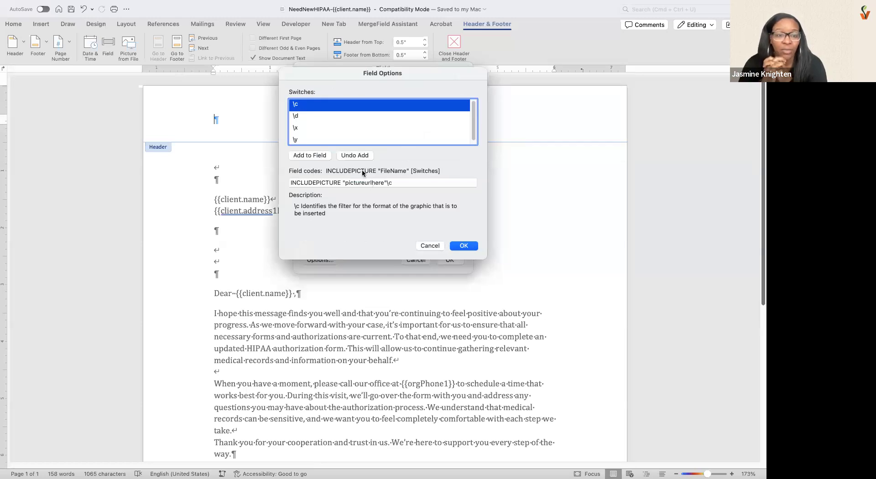
click(355, 155)
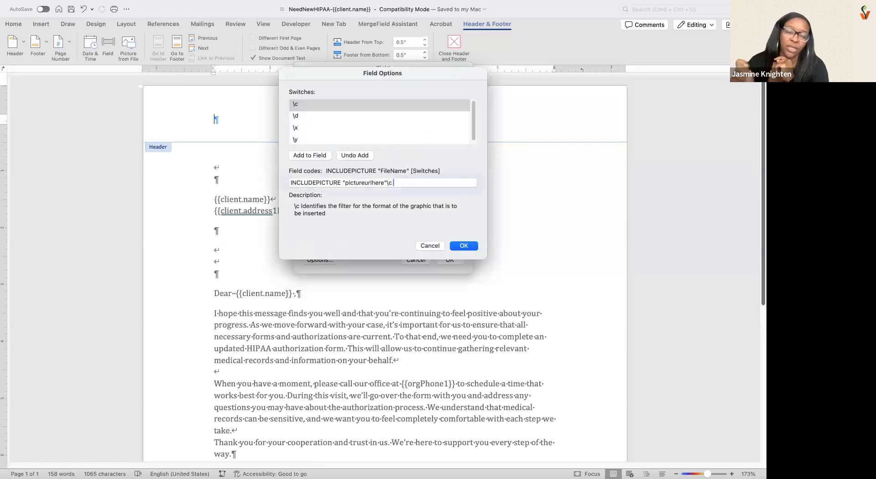
click(304, 120)
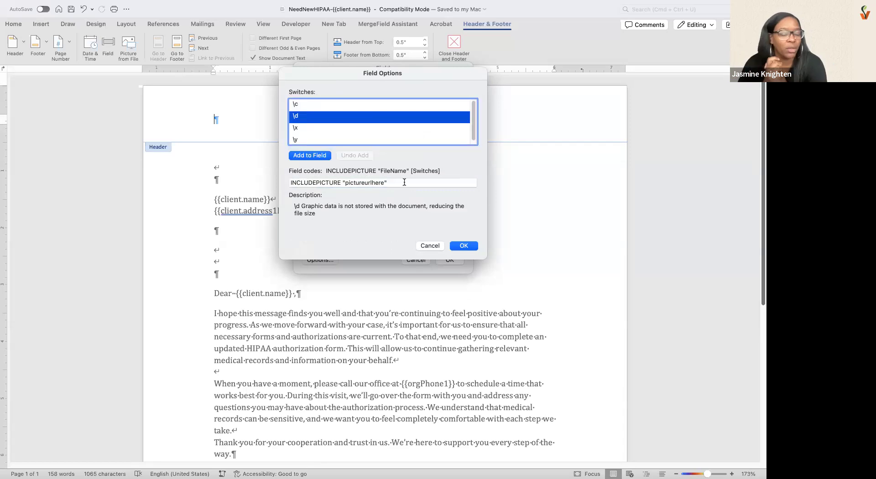
key(Return)
click(459, 247)
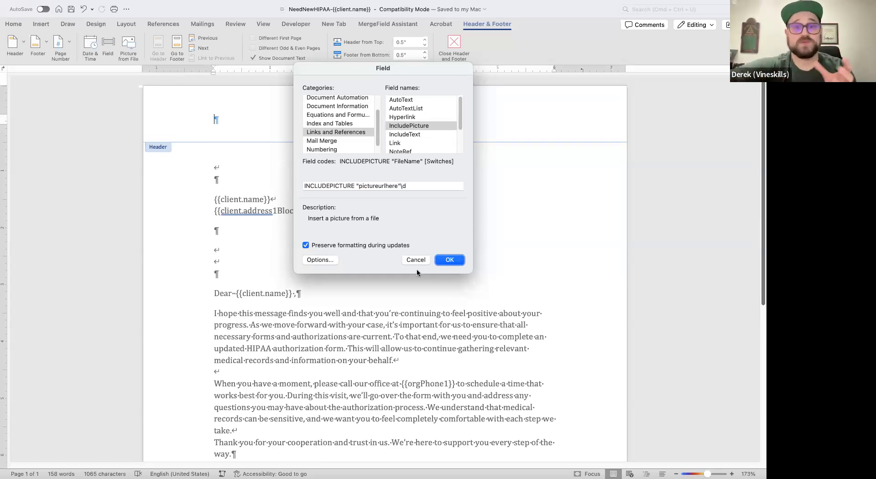
- Insert the picture field into the header, allow field updates from external sources, and select the picture placeholder
click(450, 260)
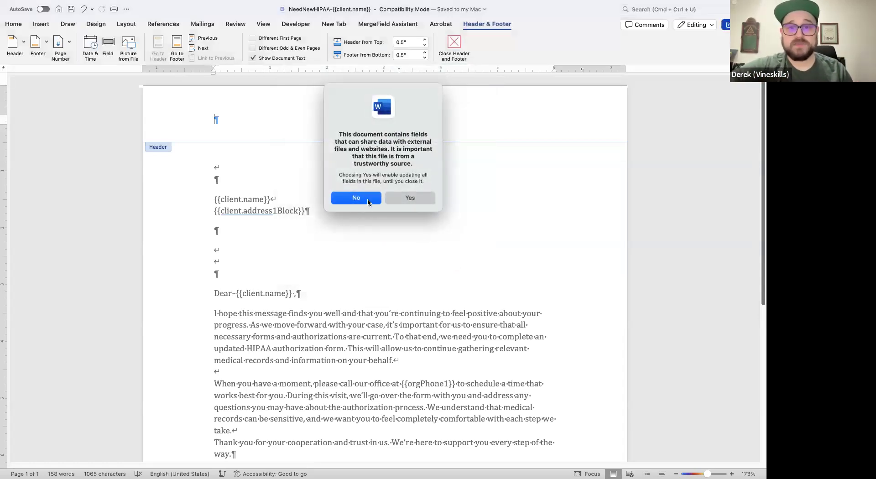
click(400, 201)
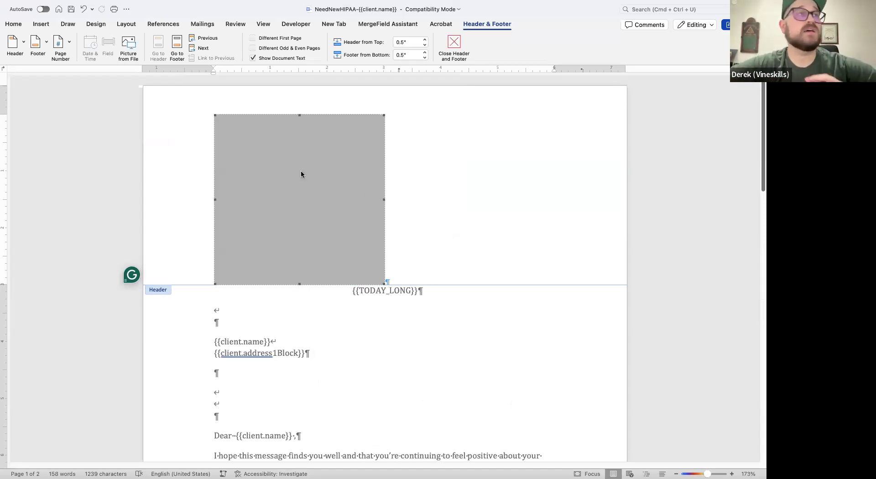
double_click(333, 172)
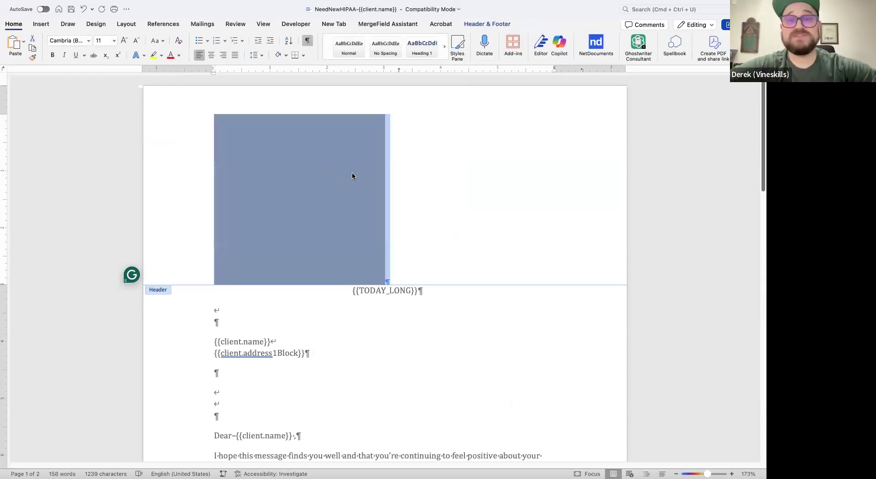
- Delete the grey picture placeholder from the letter's header, leaving only the empty header paragraph
click(436, 180)
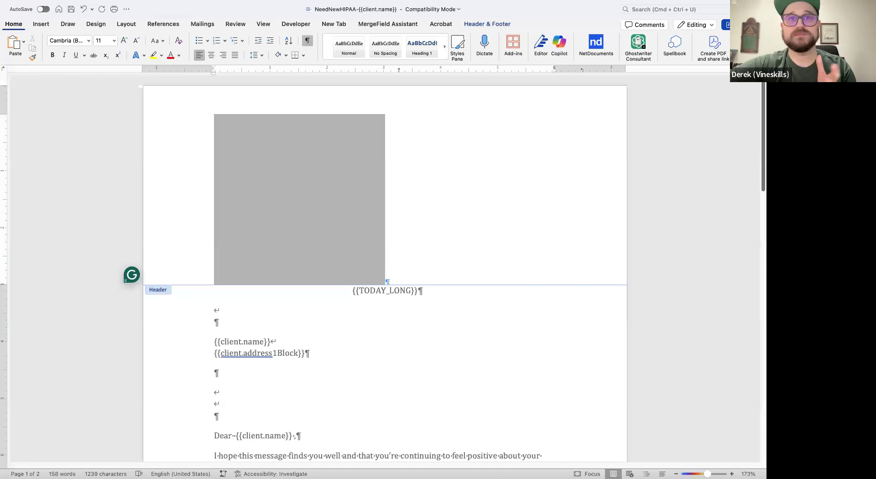
key(super+Tab)
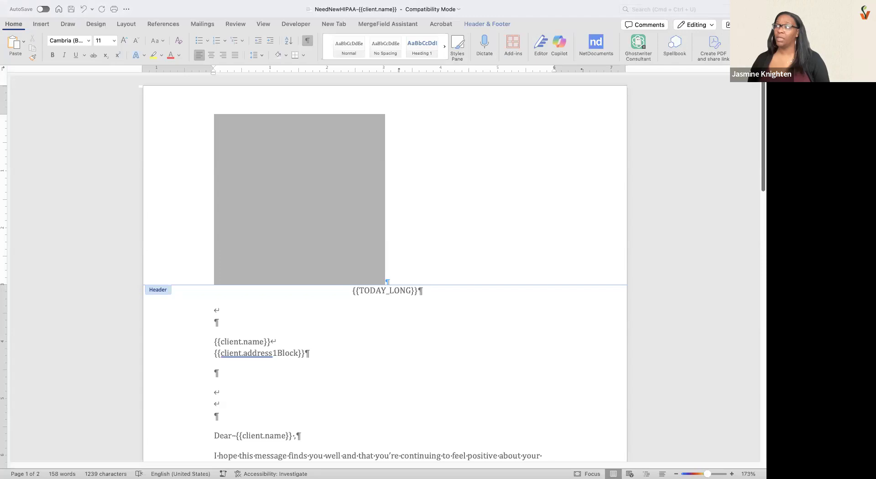
click(329, 218)
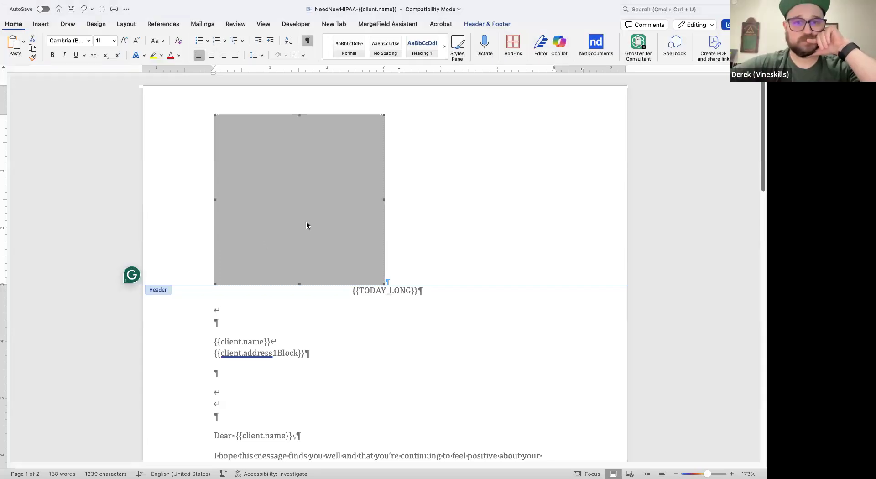
key(Delete)
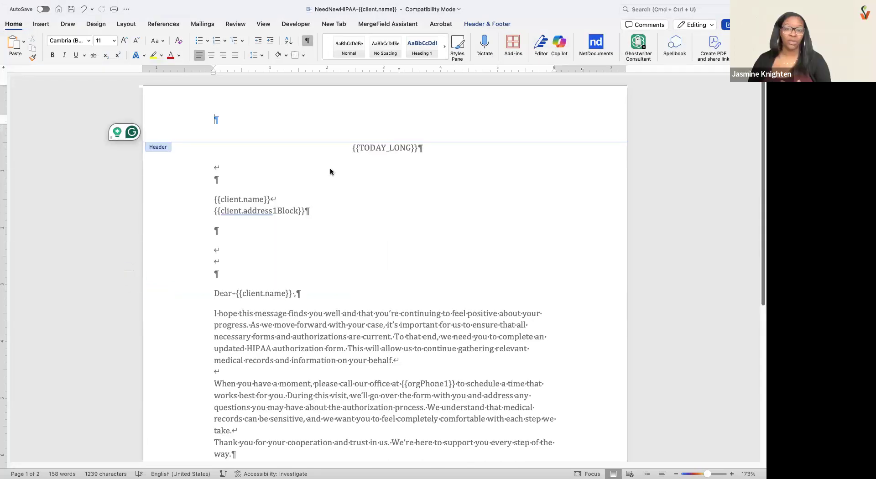
key(super+Tab)
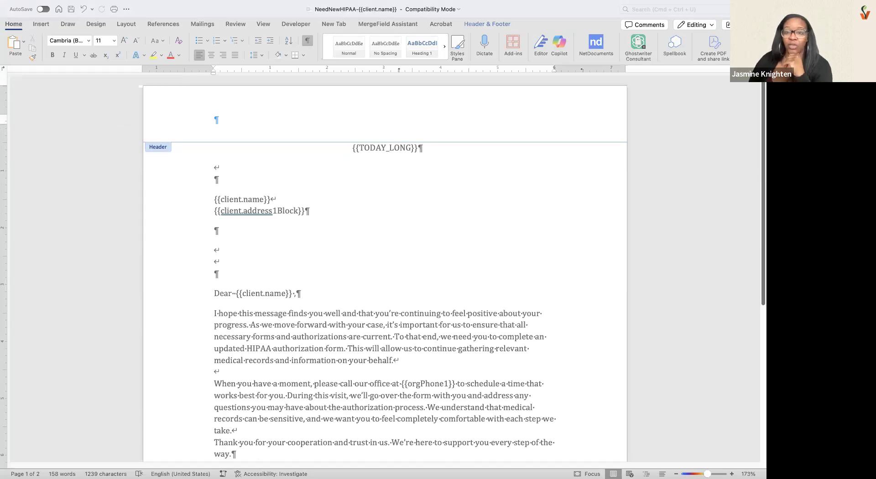
click(383, 122)
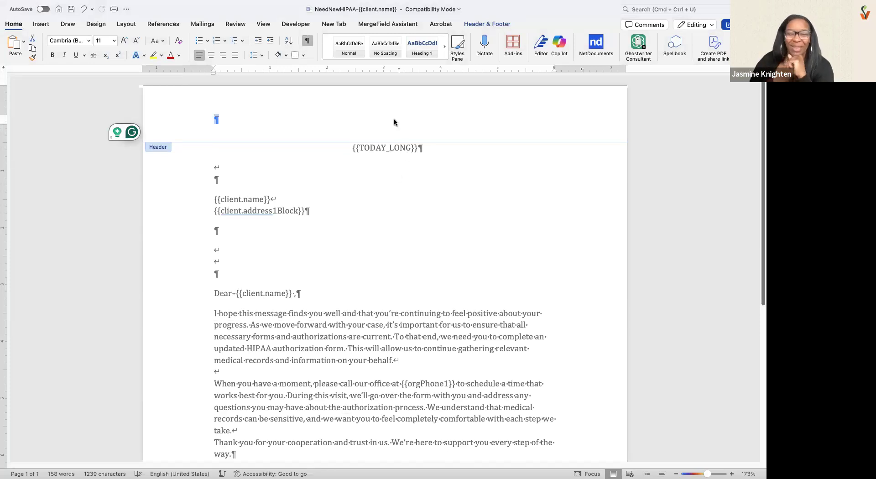
- Switch to the browser and open SAMPLE LETTER 2023-02-01 1008.docx from the Gandalf The Great project's documents
key(ctrl+Right)
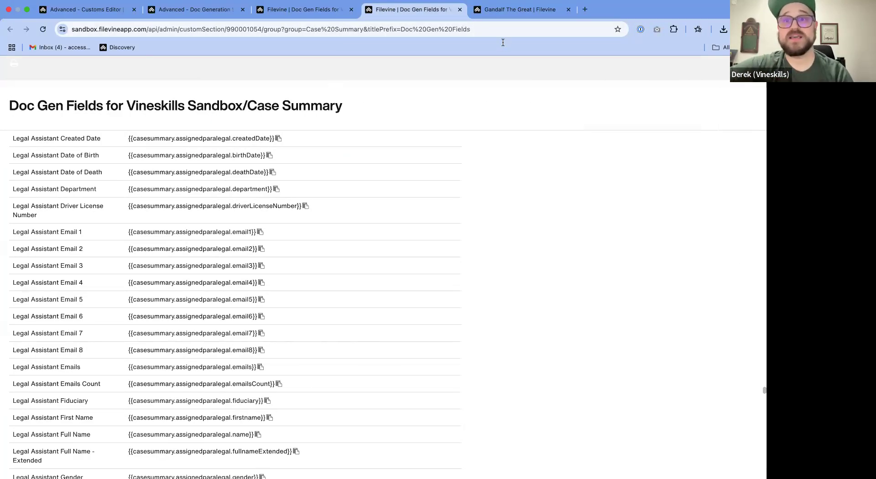
click(497, 14)
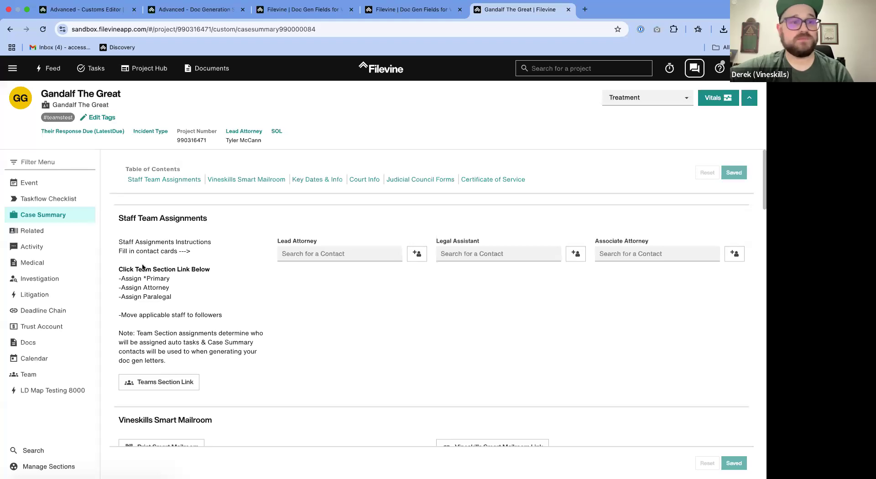
click(43, 356)
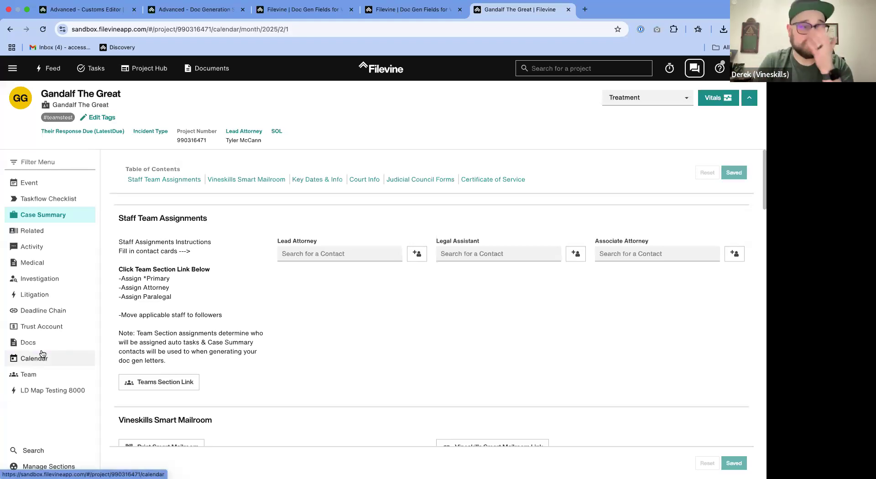
click(31, 344)
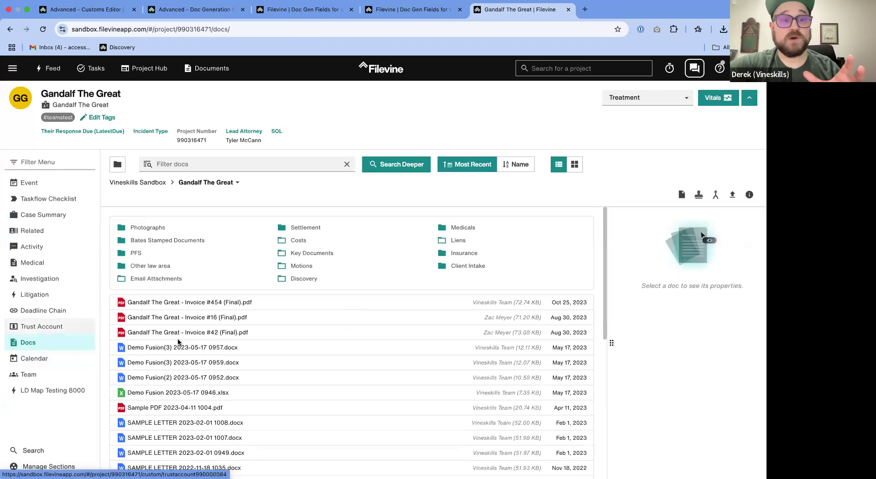
click(272, 352)
scroll(263, 376, down, 4)
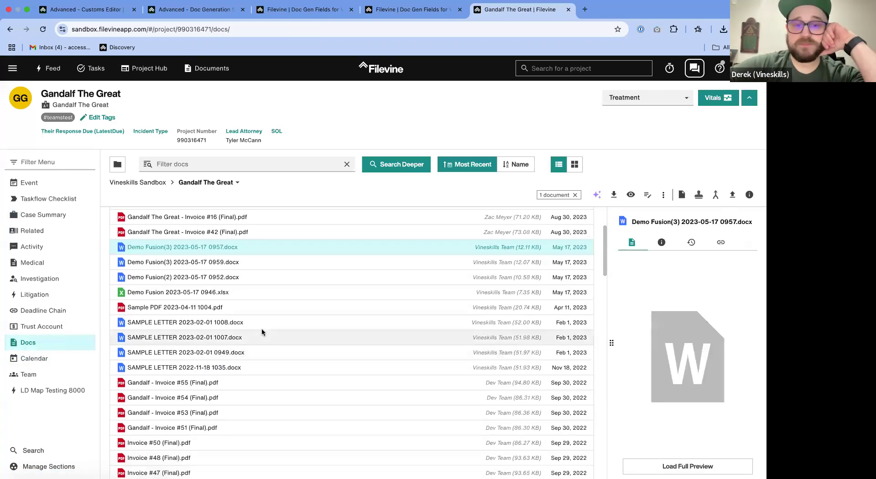
double_click(266, 325)
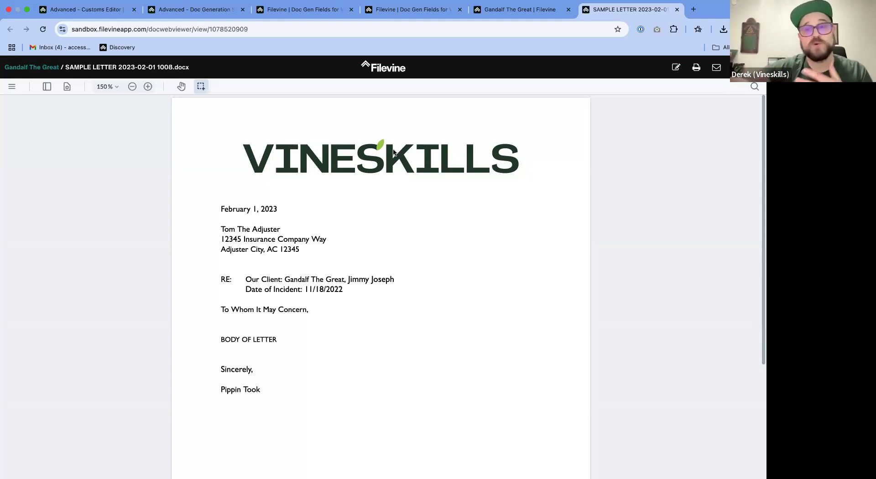
- Examine the sample letter's header logo and the merged client names in its RE line
mouse_move(388, 474)
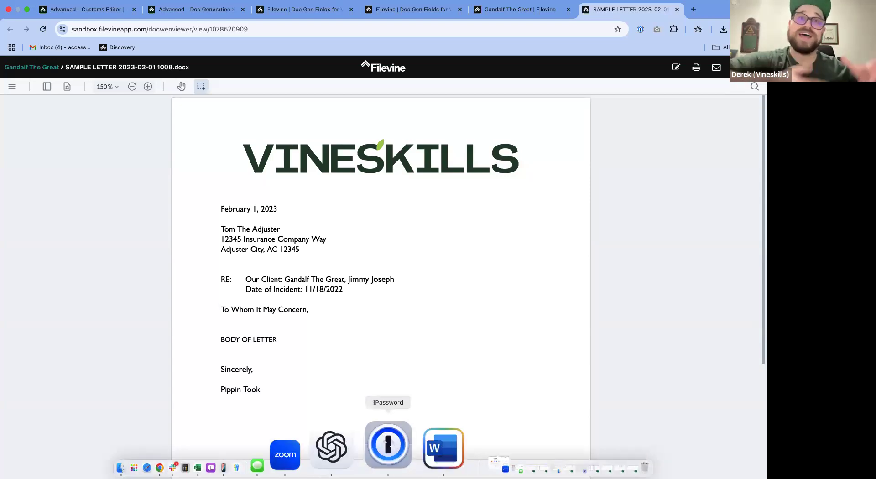
double_click(358, 280)
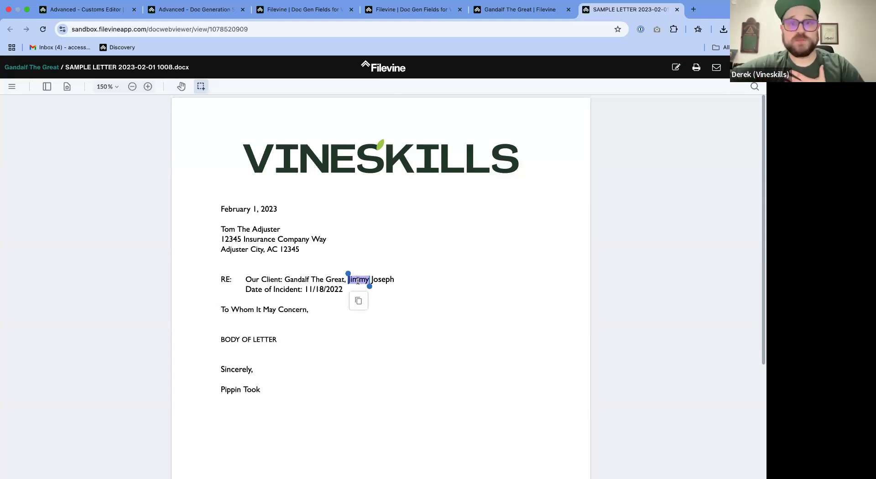
click(402, 286)
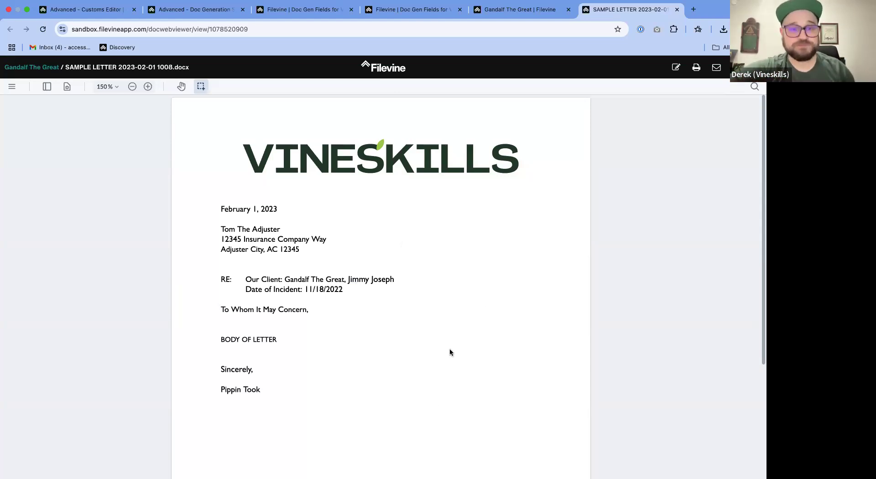
drag(224, 119, 539, 187)
click(458, 167)
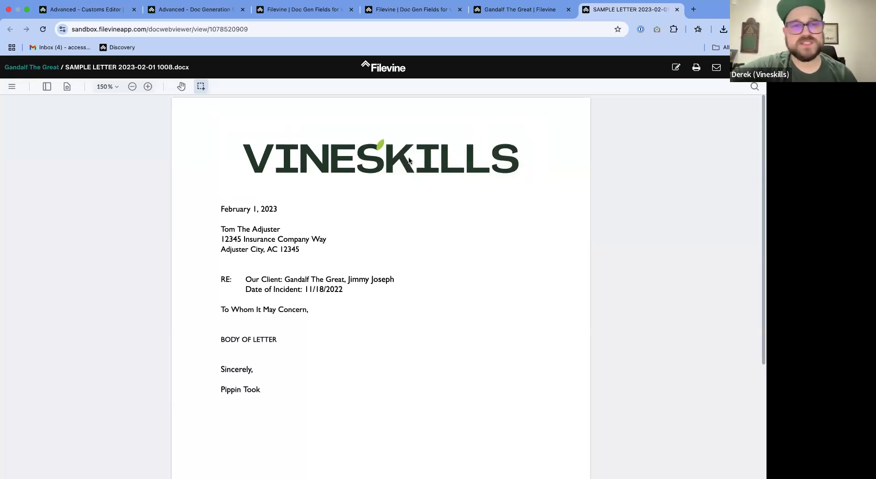
- Close the sample letter and return to the Doc Generation setup for Social Media Letter
click(677, 9)
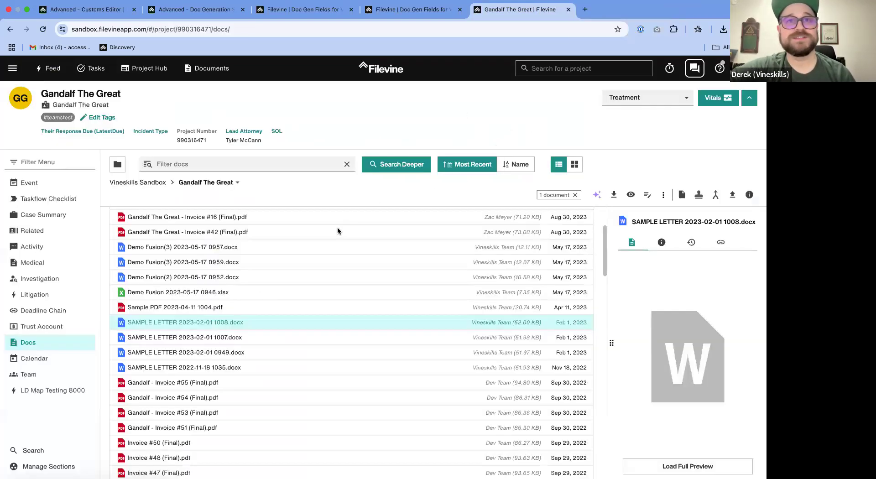
scroll(210, 270, up, 3)
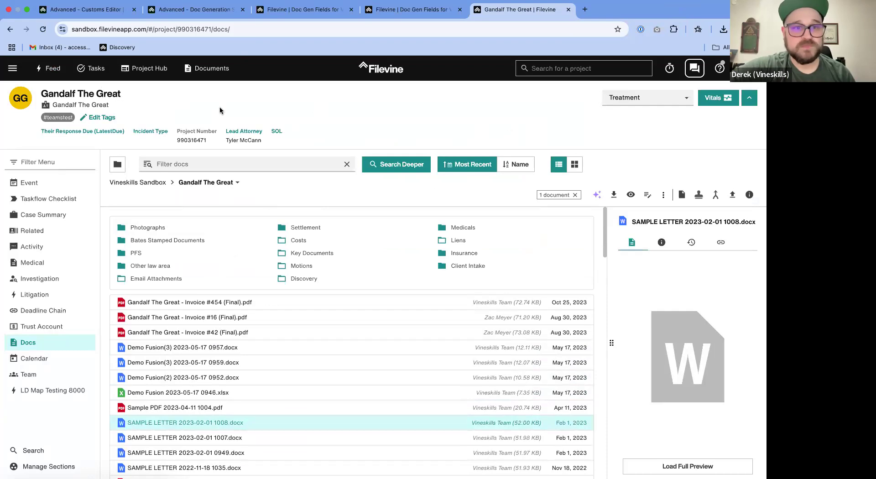
click(93, 9)
click(192, 10)
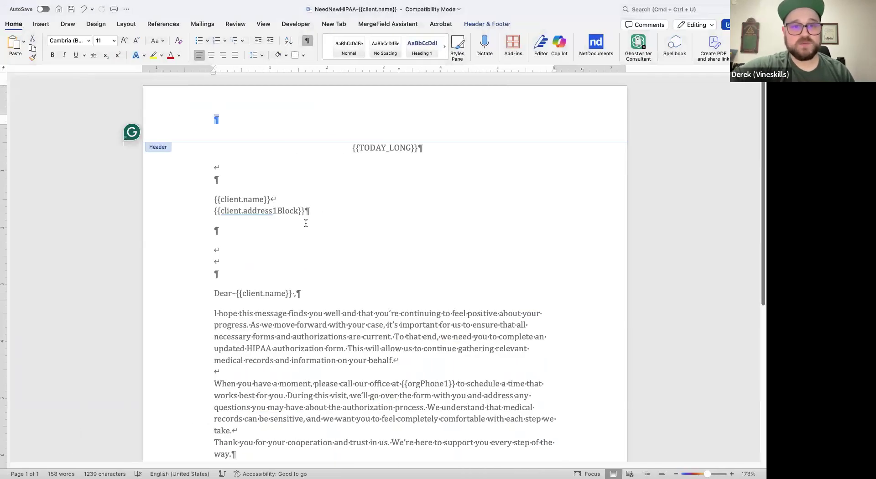
- In the Word template, leave the header, change the address block's client name code to {{client.nambe}}, and save
double_click(305, 221)
click(257, 199)
text(b)
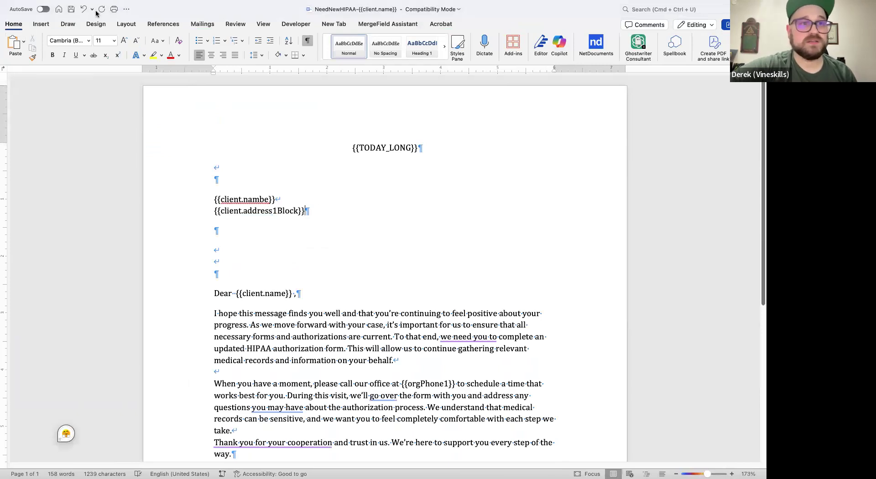
click(72, 9)
- Try to add NeedNewHIPAA-{{client.name}}.docx from Downloads as the Social Media Letter template in Filevine
key(ctrl+Right)
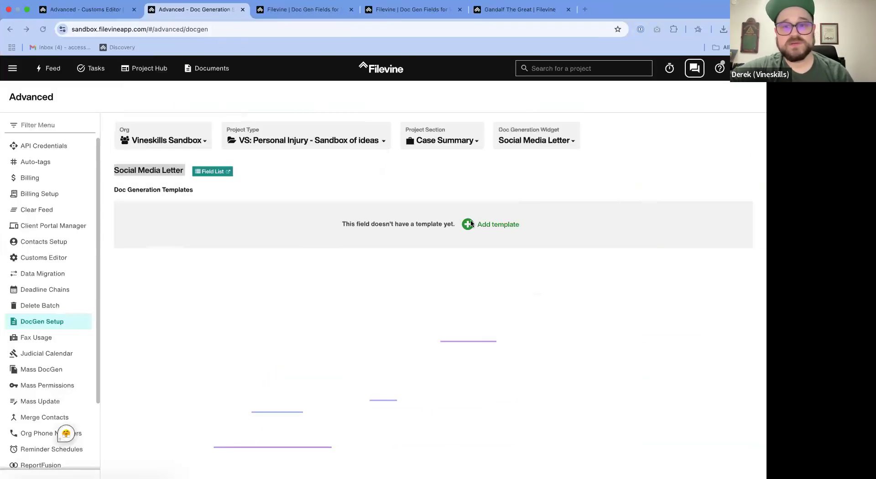
click(482, 231)
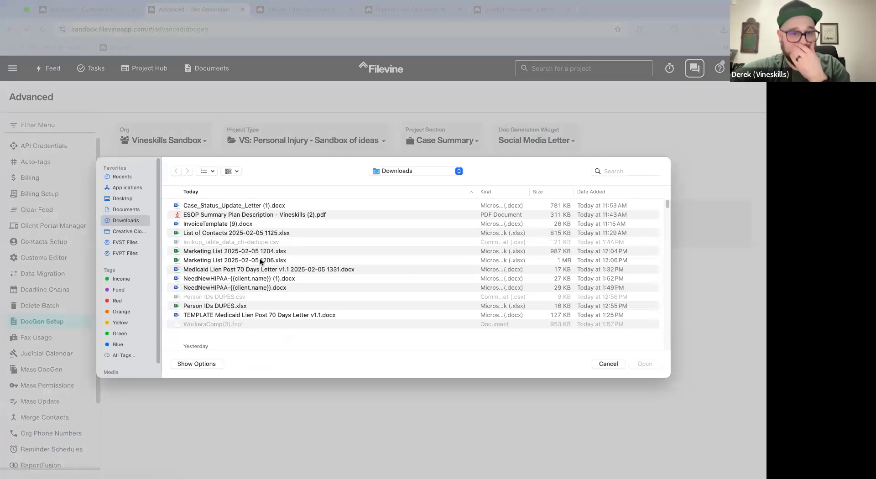
scroll(259, 272, down, 5)
scroll(259, 272, up, 5)
key(ctrl+Left)
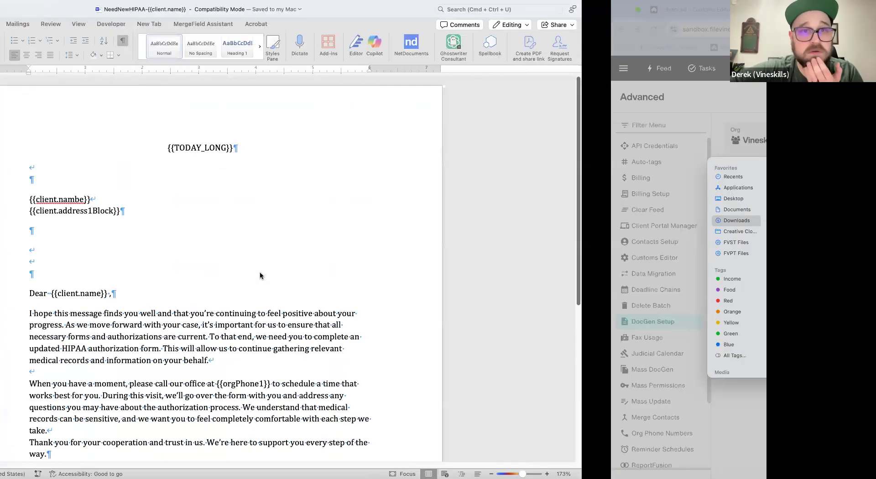
key(ctrl+Right)
scroll(289, 256, down, 3)
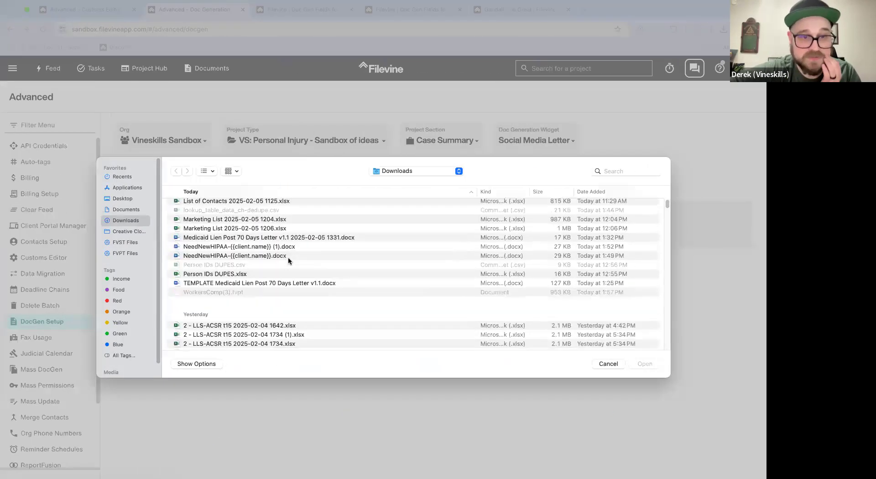
scroll(289, 256, up, 2)
click(273, 254)
click(289, 263)
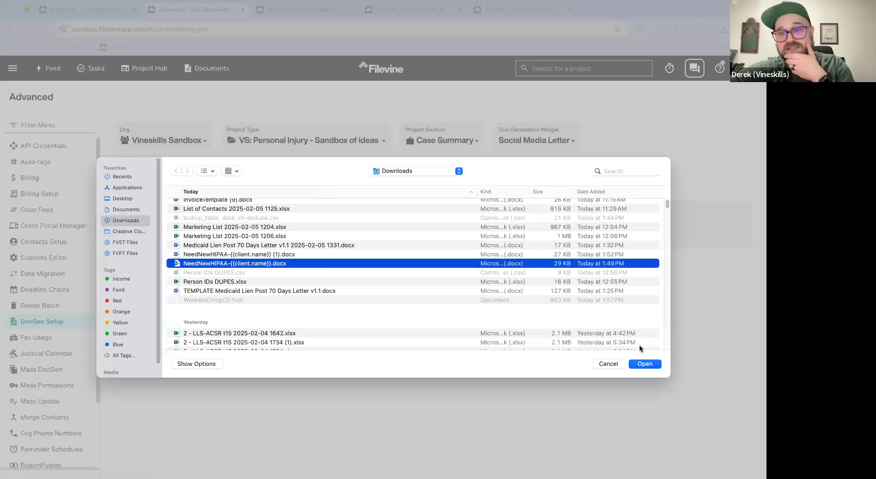
click(630, 363)
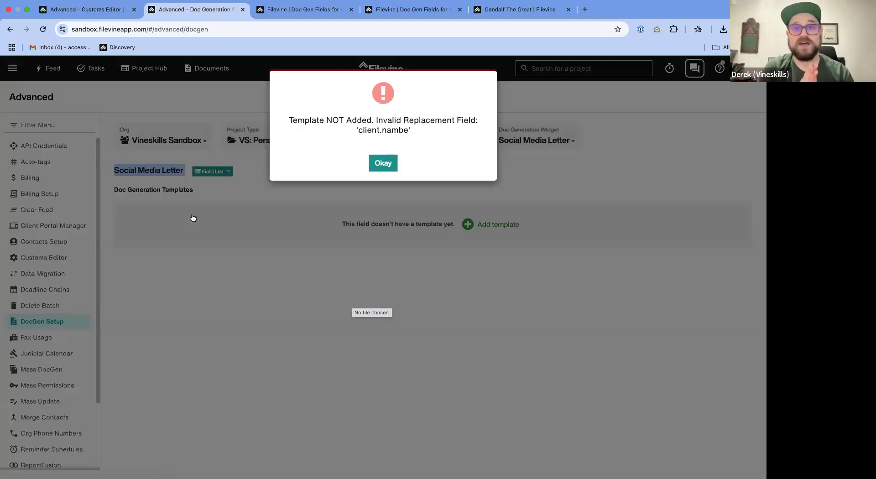
- Review the template upload error for the invalid replacement field and dismiss it
drag(409, 131, 275, 116)
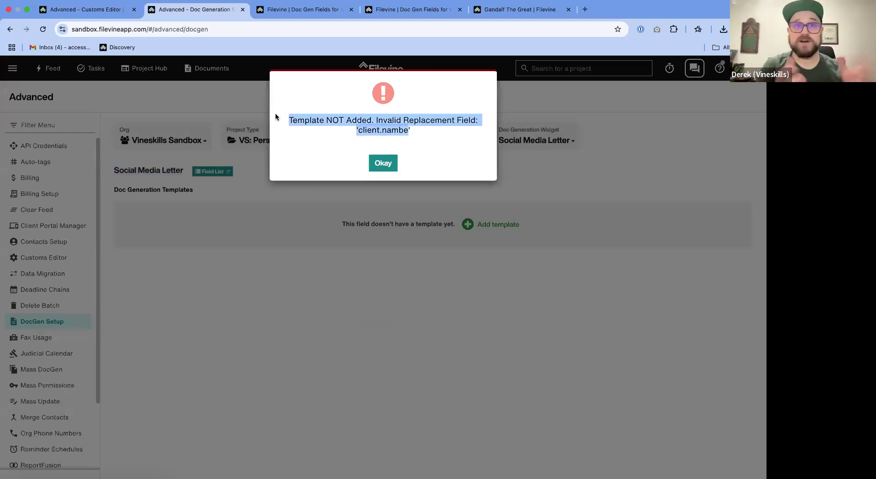
click(400, 129)
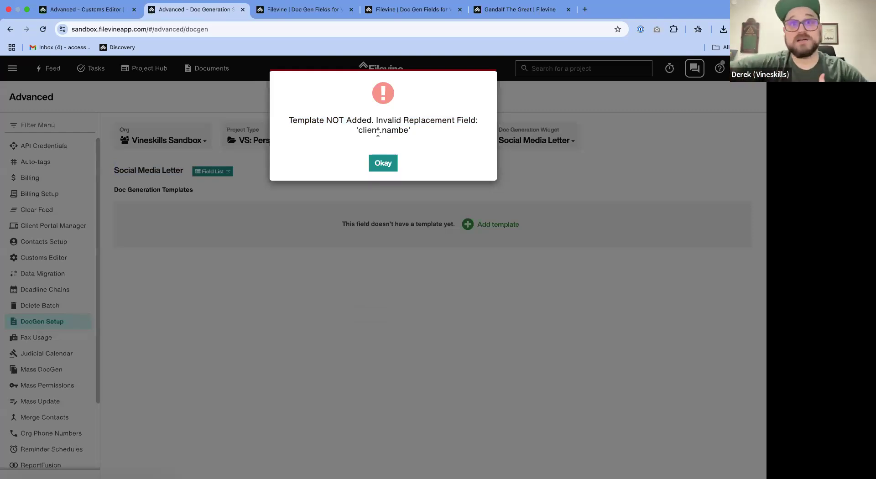
click(383, 163)
- Back in Word, correct the misspelled code above the client address to {{client.name}} and save the template
key(super+Tab)
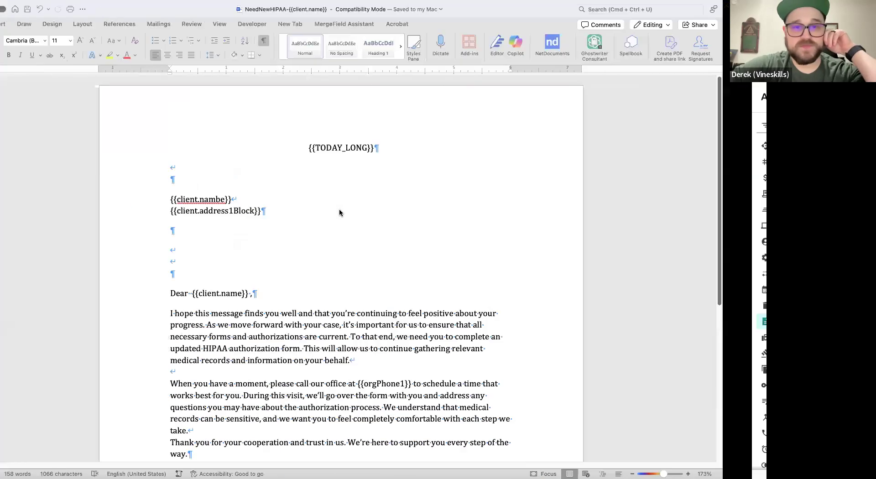
scroll(357, 307, down, 5)
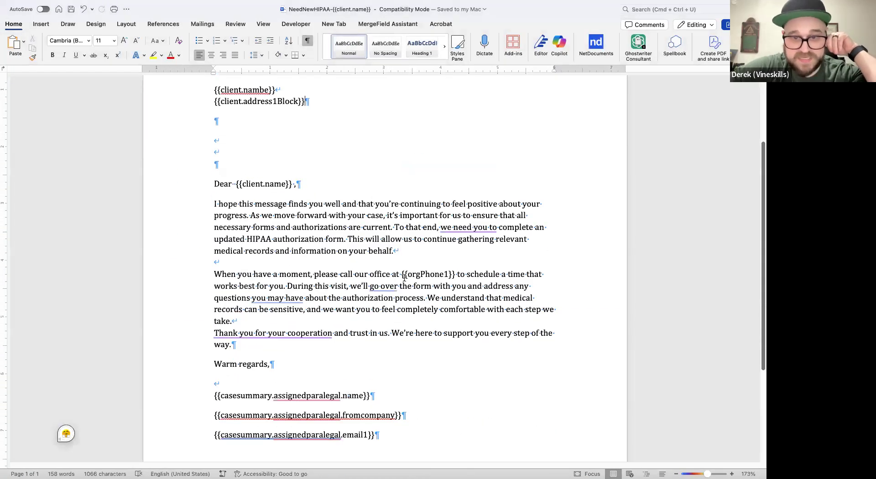
scroll(332, 234, up, 3)
click(265, 160)
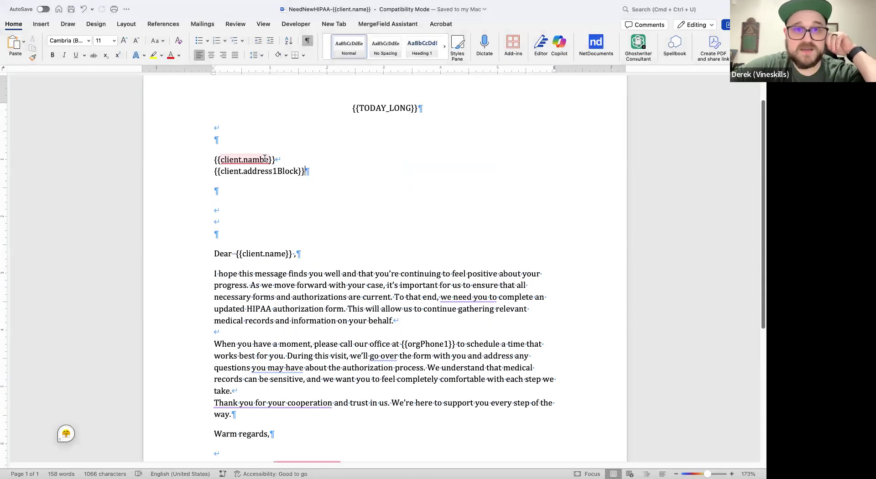
key(BackSpace)
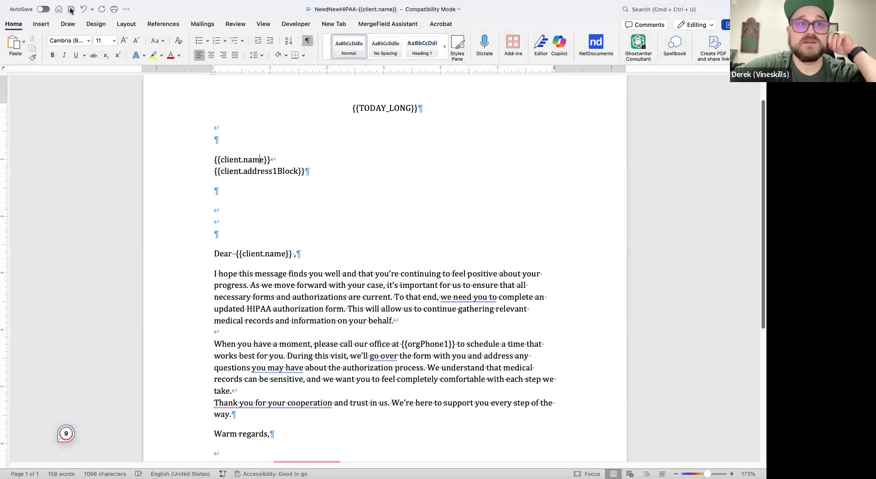
- Switch to Filevine and upload the corrected NeedNewHIPAA-{{client.name}}.docx as the Social Media Letter template
key(super+Tab)
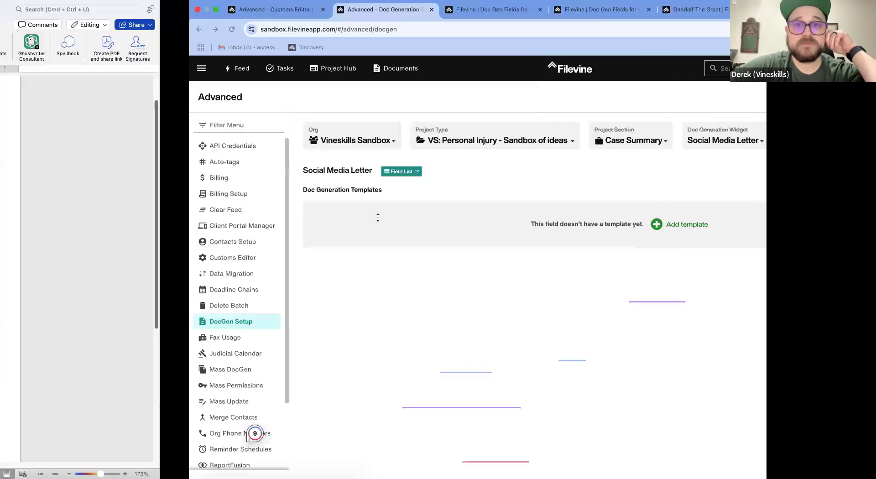
click(494, 232)
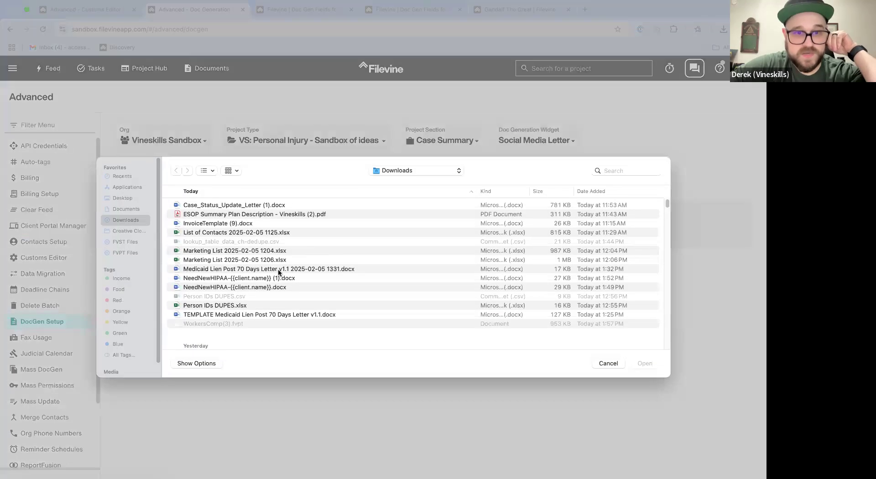
scroll(269, 270, down, 2)
click(647, 364)
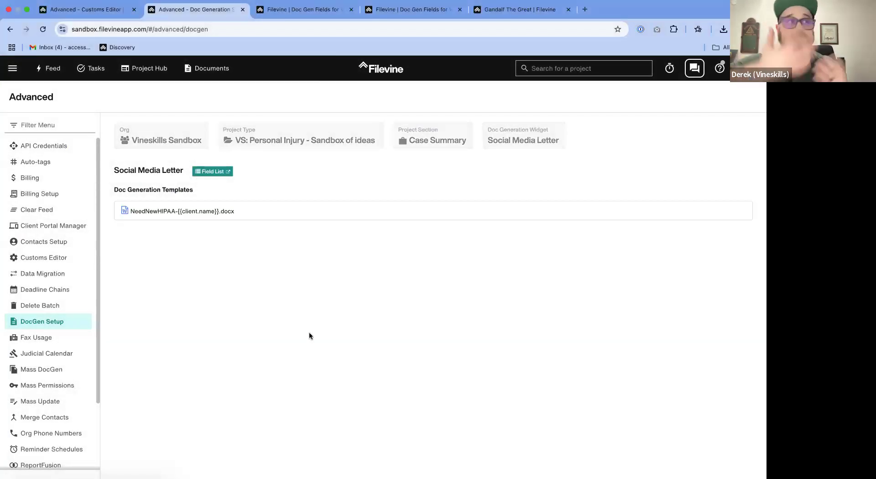
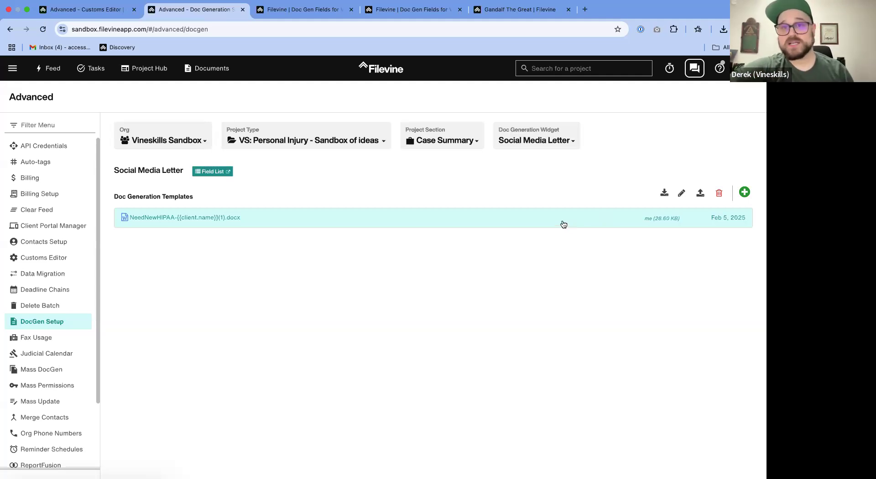
- Open the uploaded NeedNewHIPAA-{{client.name}}(1).docx template and review its merge codes from the date down to the paralegal lines
click(459, 217)
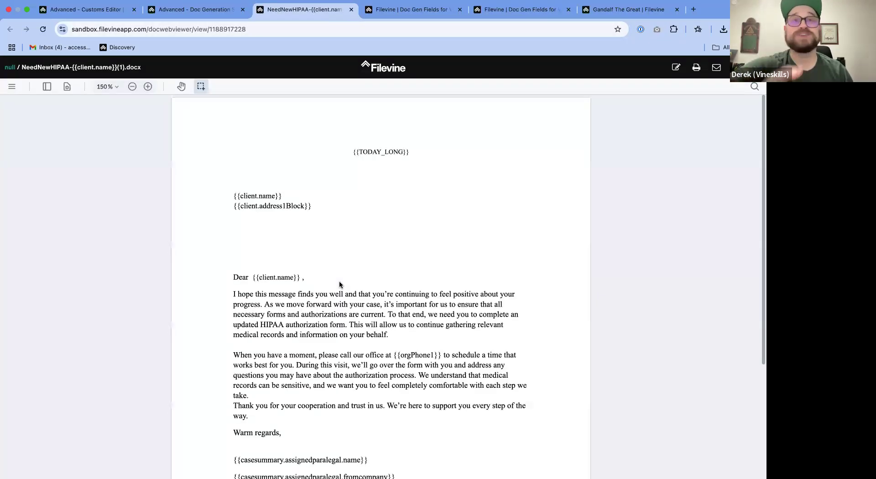
scroll(345, 264, down, 2)
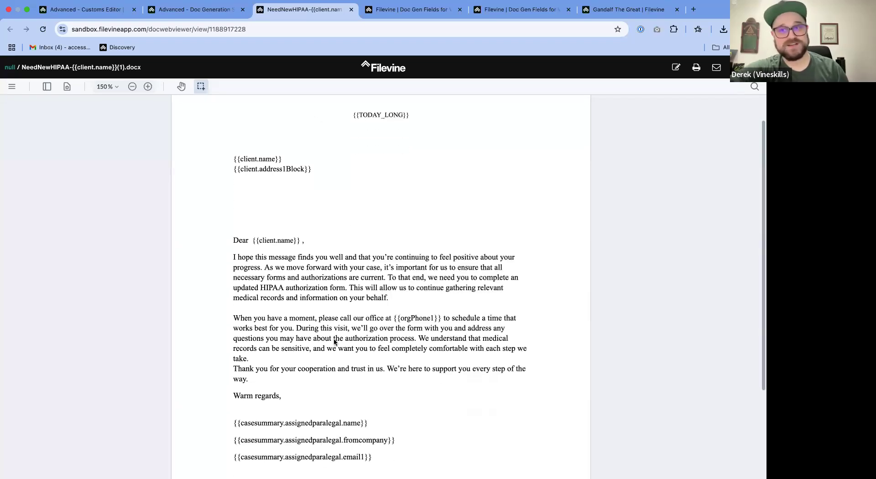
scroll(335, 341, up, 2)
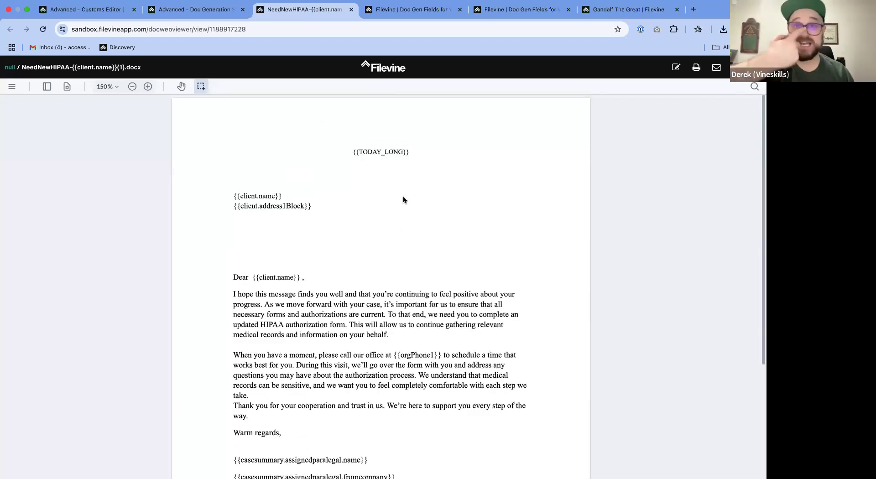
- Open the previewed template for editing in Microsoft Word, always allowing such links from the Filevine sandbox, and show its window full screen
click(678, 70)
click(438, 87)
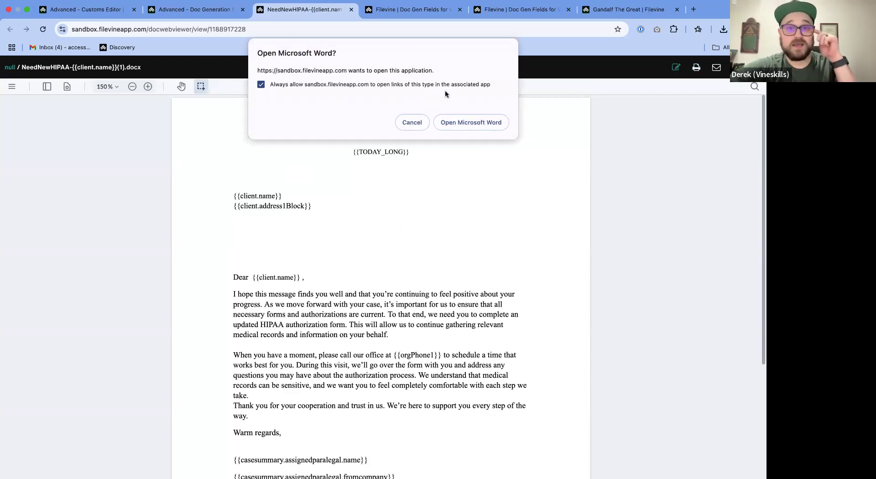
click(472, 122)
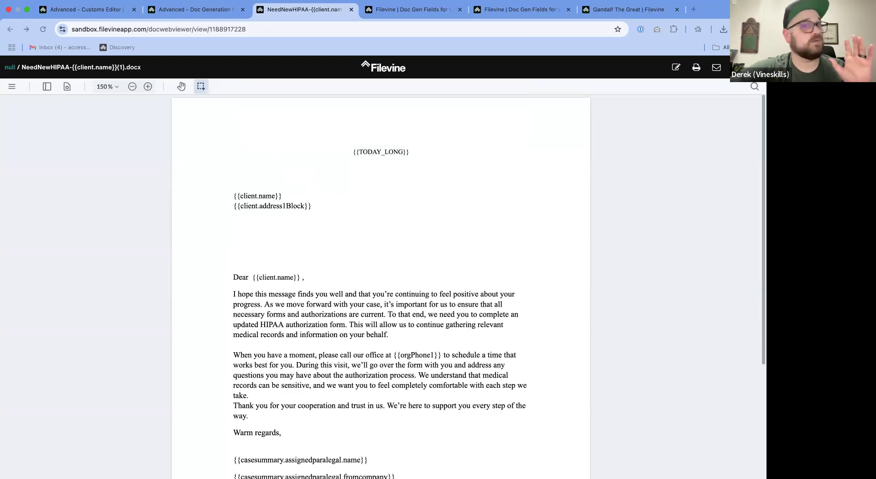
key(ctrl+Left)
key(ctrl+Left)
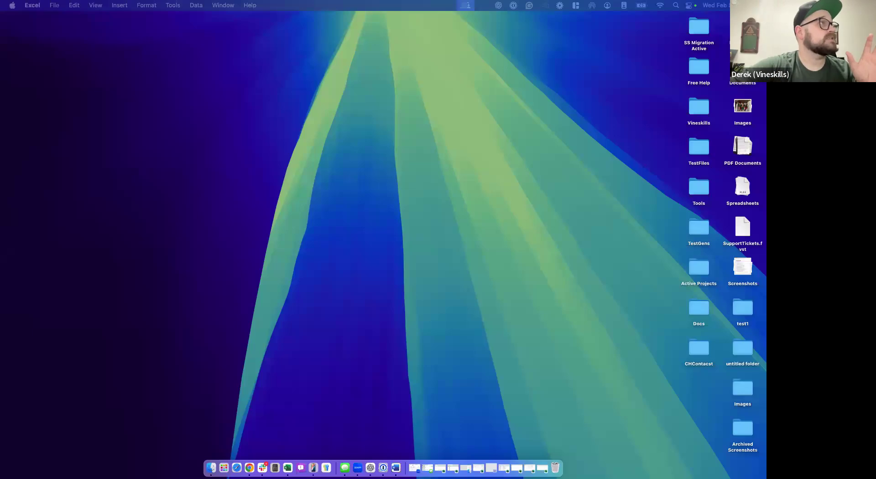
drag(270, 141, 309, 146)
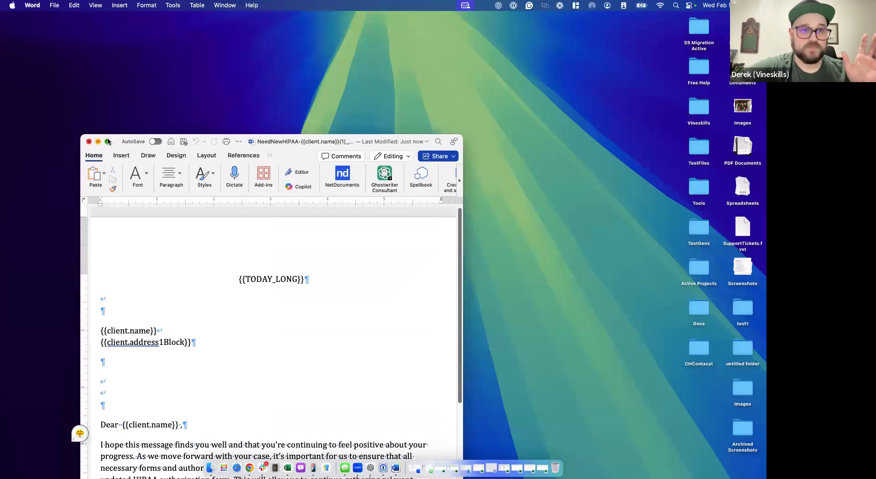
click(108, 141)
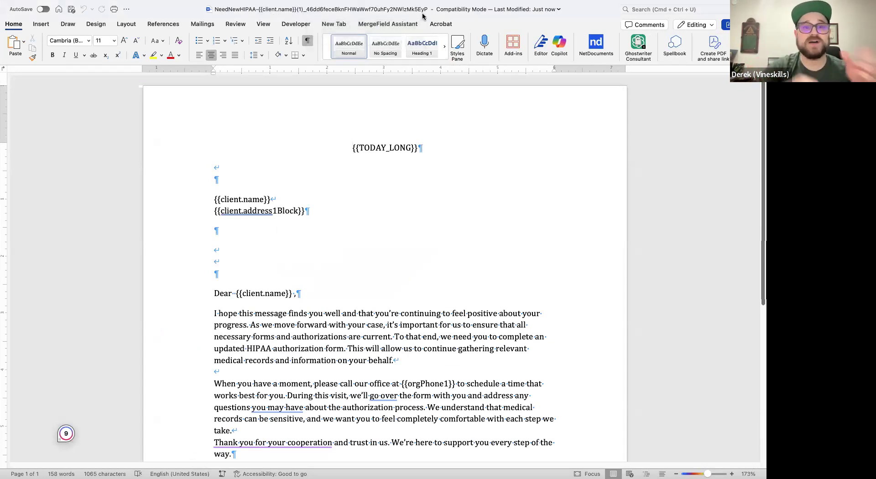
- Review the letter in Word and add two blank paragraphs after the assigned paralegal's email code at the end
scroll(312, 264, down, 5)
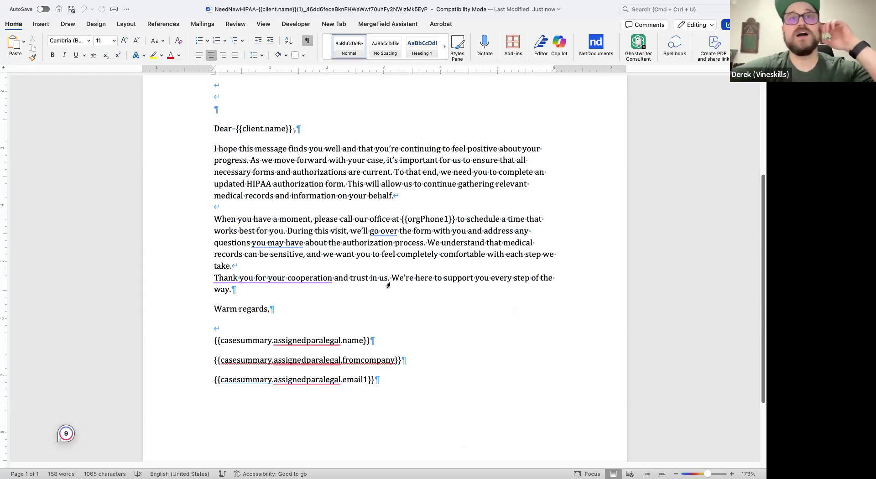
scroll(361, 292, up, 5)
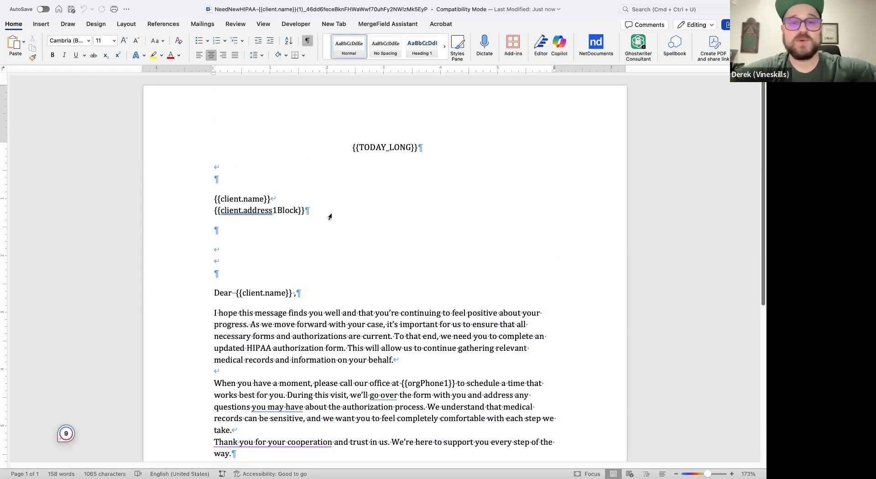
click(282, 212)
scroll(283, 215, down, 3)
scroll(284, 215, down, 8)
scroll(384, 269, up, 2)
click(398, 330)
key(Return)
key(Return)
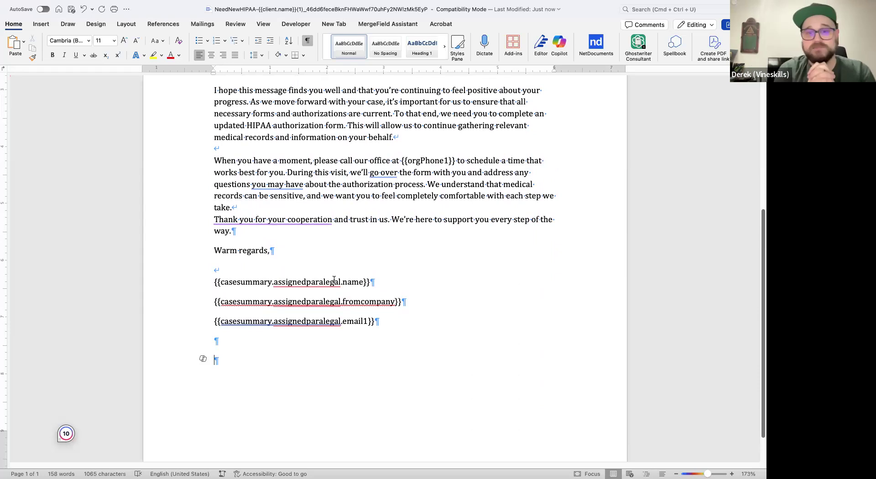
scroll(362, 342, up, 3)
scroll(363, 342, down, 2)
scroll(363, 342, up, 5)
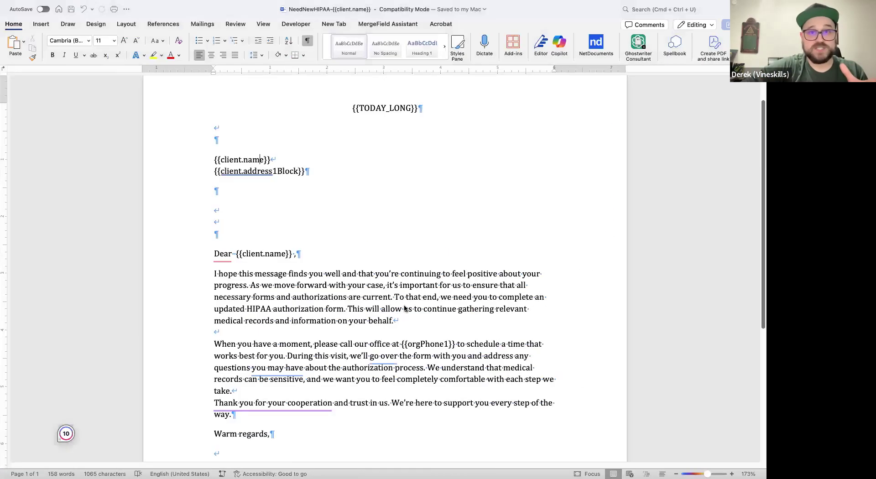
- Switch to Filevine and view the Medical section of the Gandalf The Great project
key(ctrl+Right)
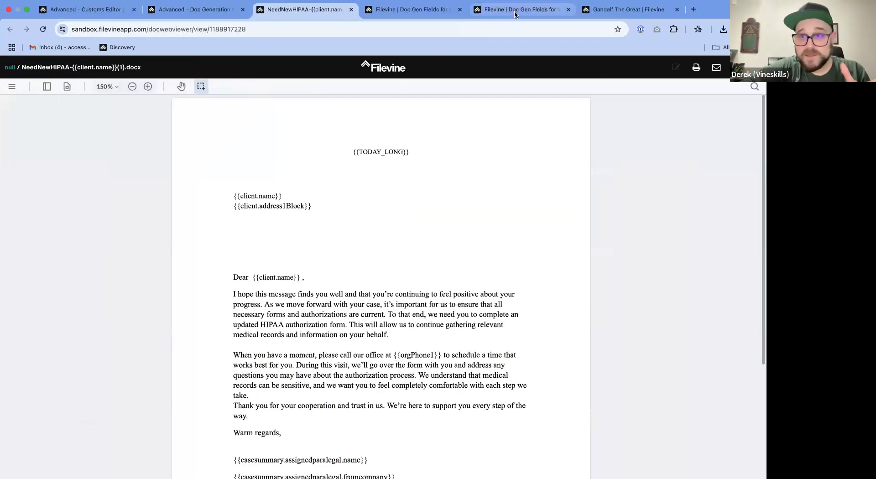
mouse_move(624, 1)
click(611, 20)
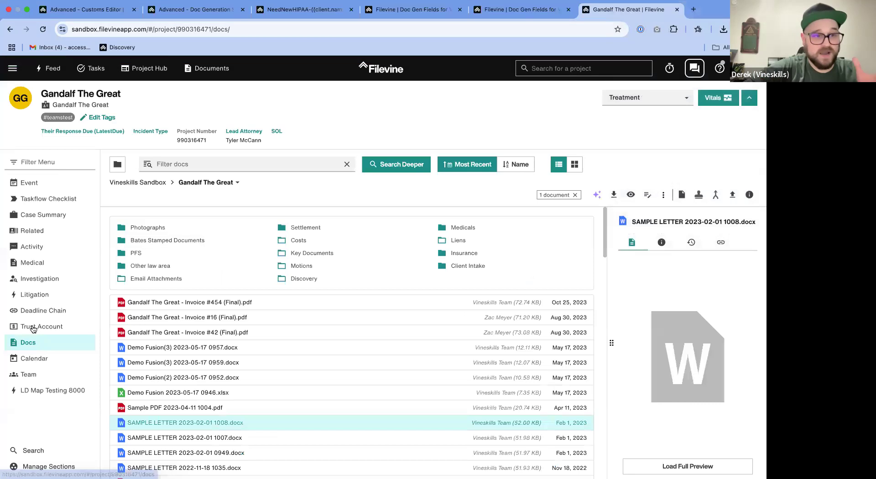
click(51, 283)
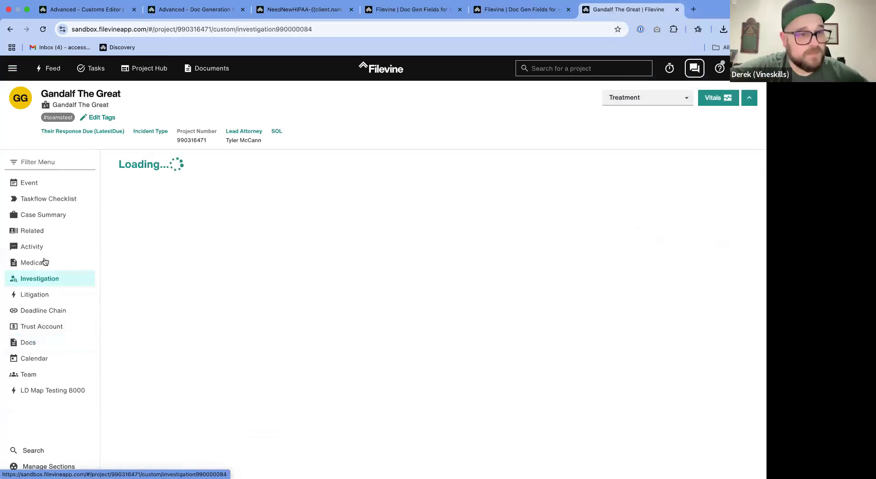
click(45, 263)
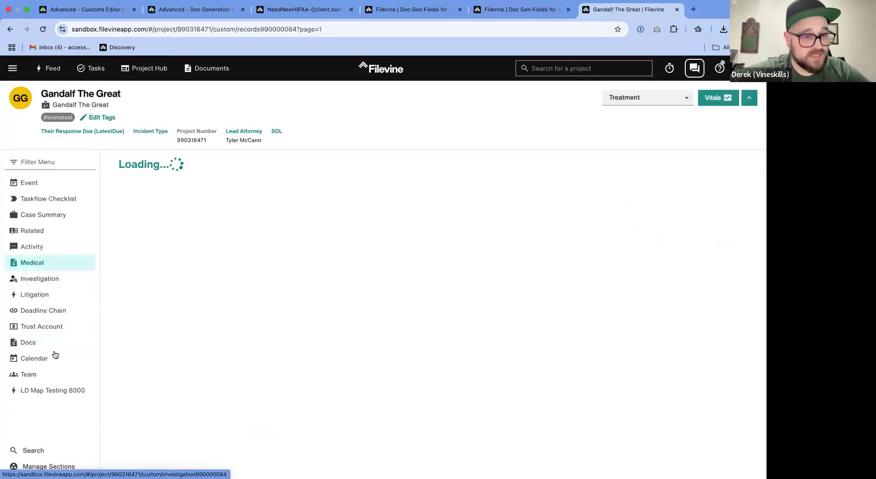
- Enable the Liens section in the Gandalf The Great project's visible sections
click(49, 465)
scroll(382, 316, down, 5)
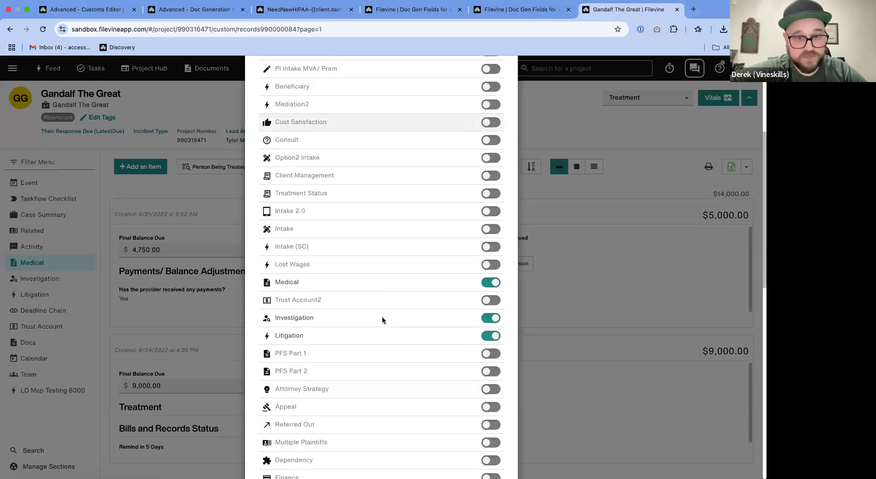
scroll(418, 212, down, 4)
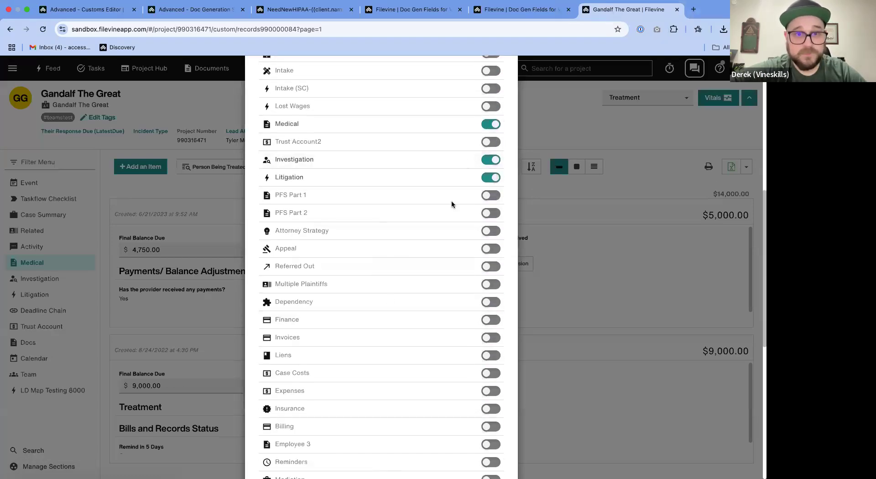
scroll(451, 203, down, 5)
scroll(451, 196, down, 2)
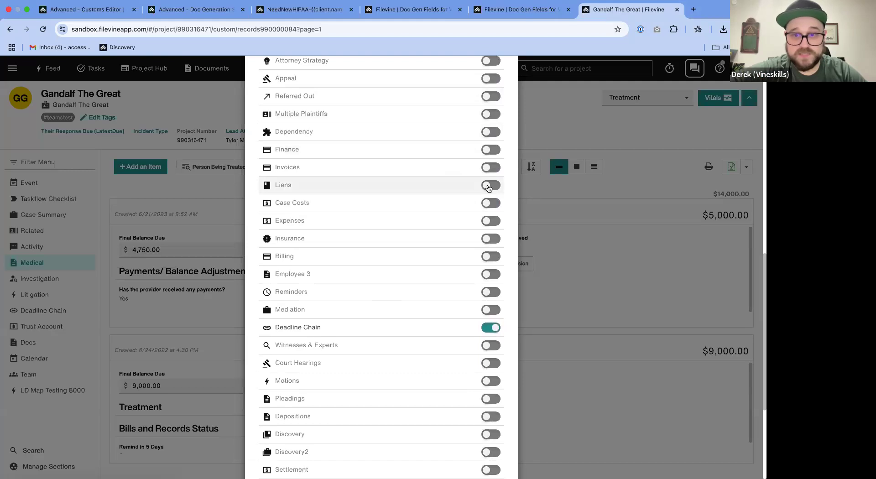
scroll(456, 251, down, 7)
click(491, 449)
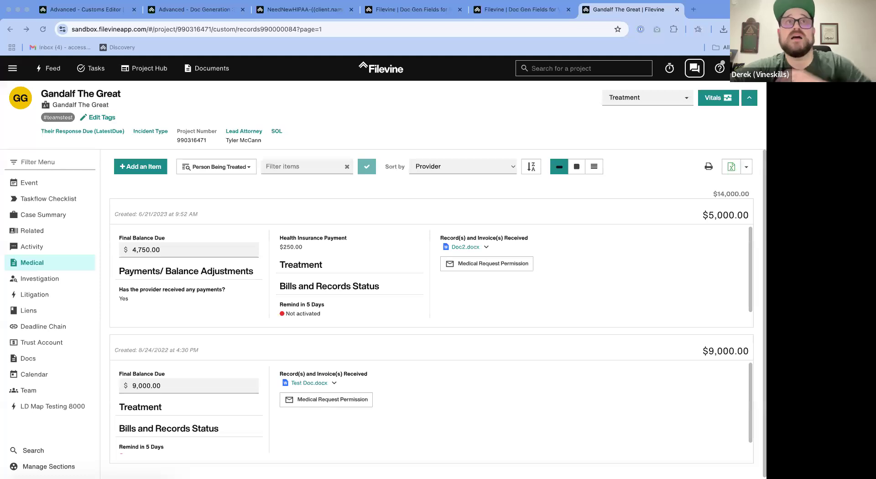
- Switch to Word and insert an empty merge field in the blank paragraph directly above the "Dear {{client.name}}" line
key(ctrl+Left)
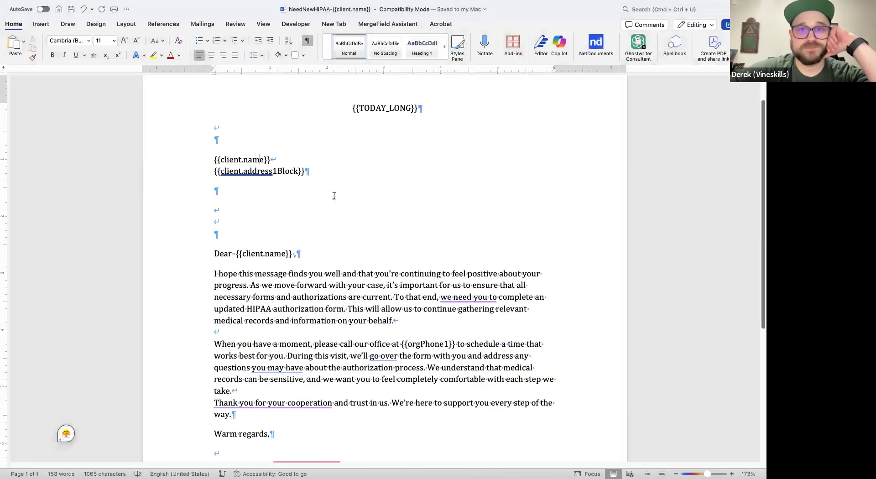
click(334, 196)
click(299, 205)
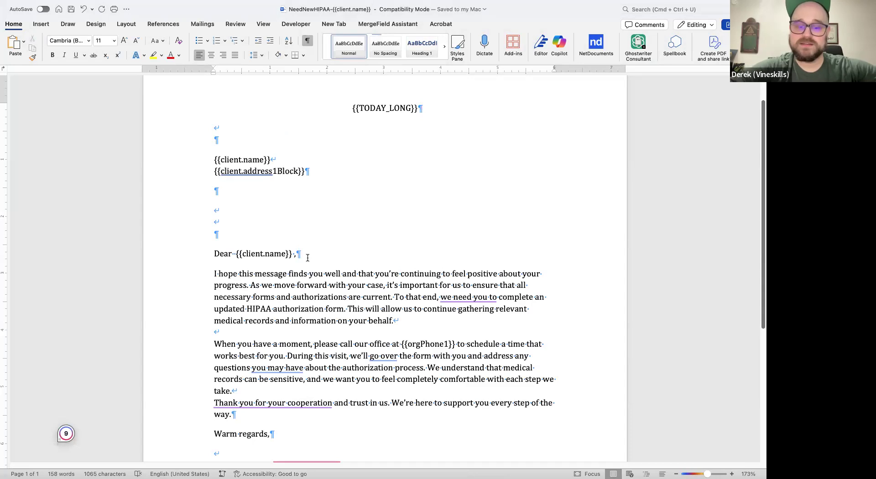
right_click(279, 237)
key(Escape)
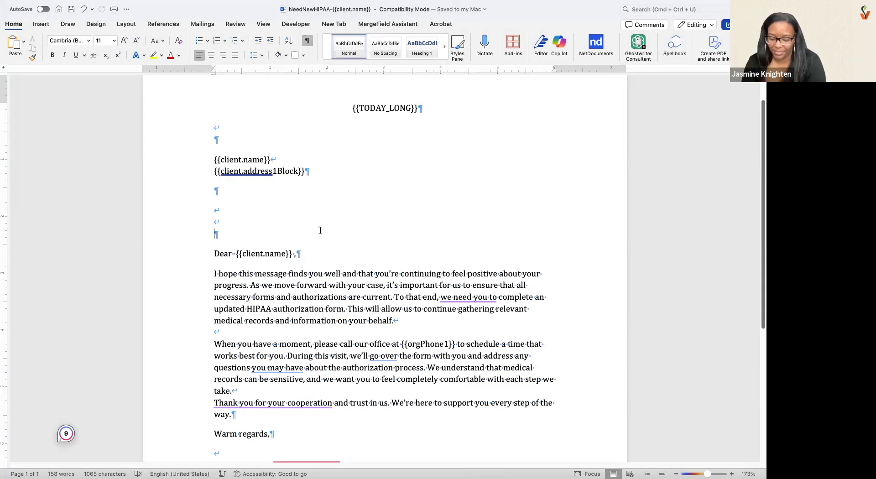
right_click(250, 234)
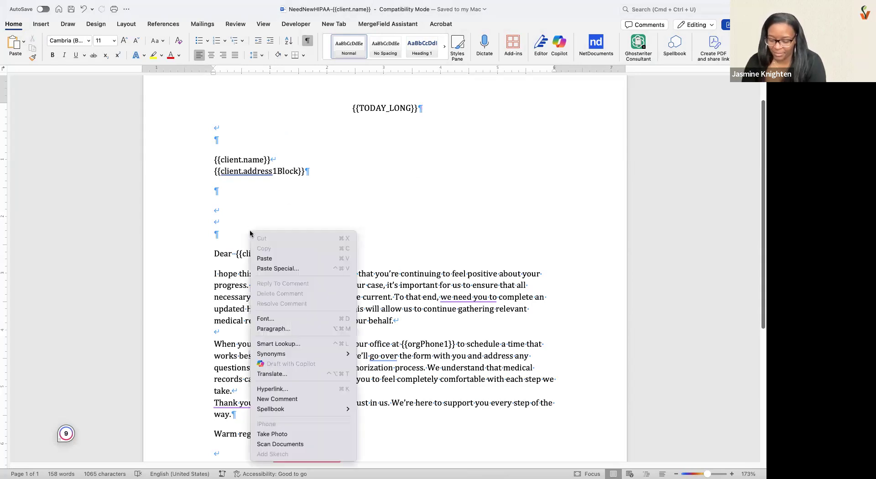
click(239, 221)
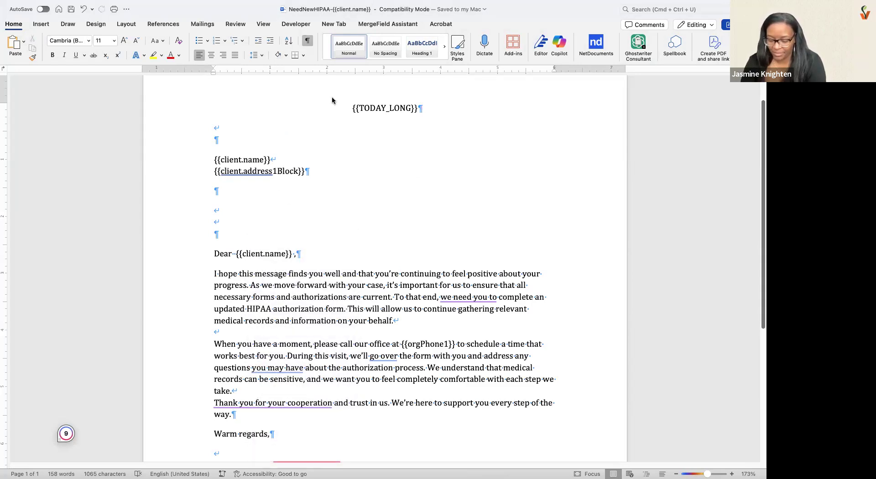
click(388, 27)
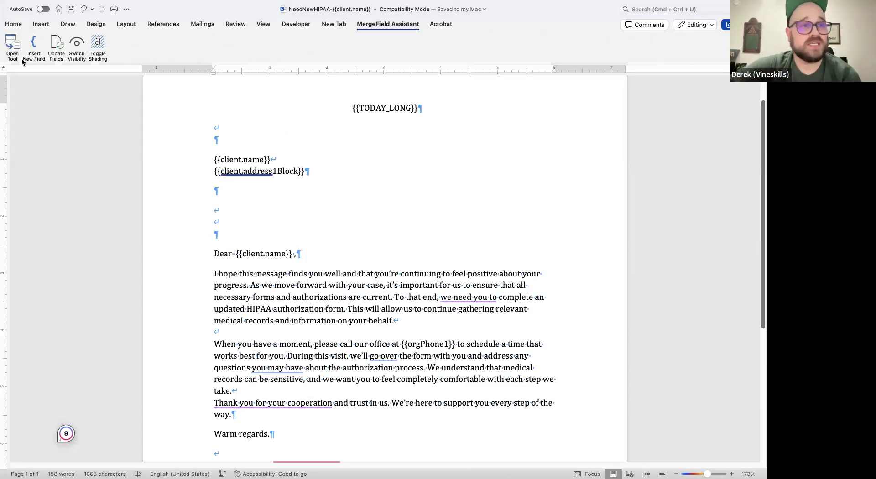
click(34, 45)
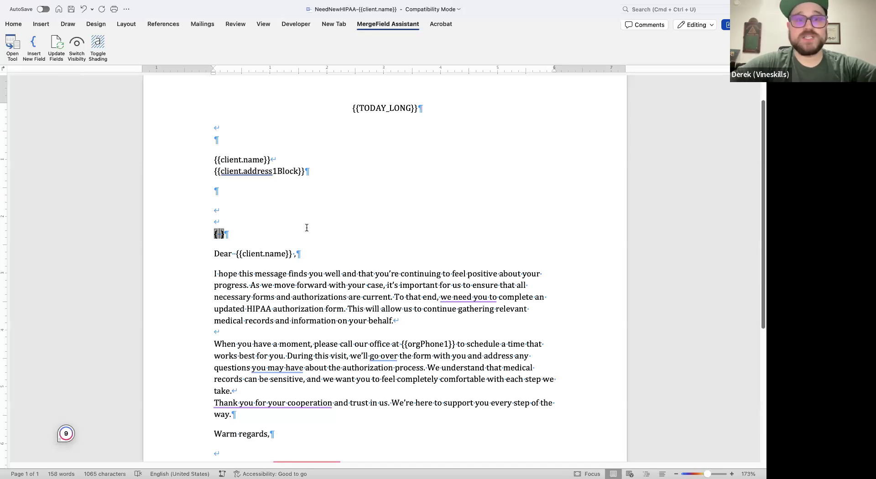
- Add the plain-text example "IF X=Y THE T Otherwse F" two paragraphs below the empty merge field
key(Return)
key(Return)
text(IF X=Y )
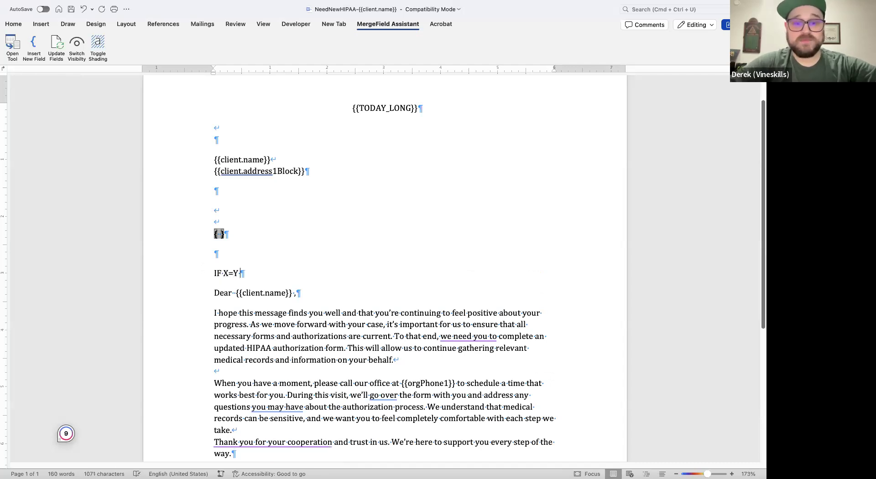
text(THE T )
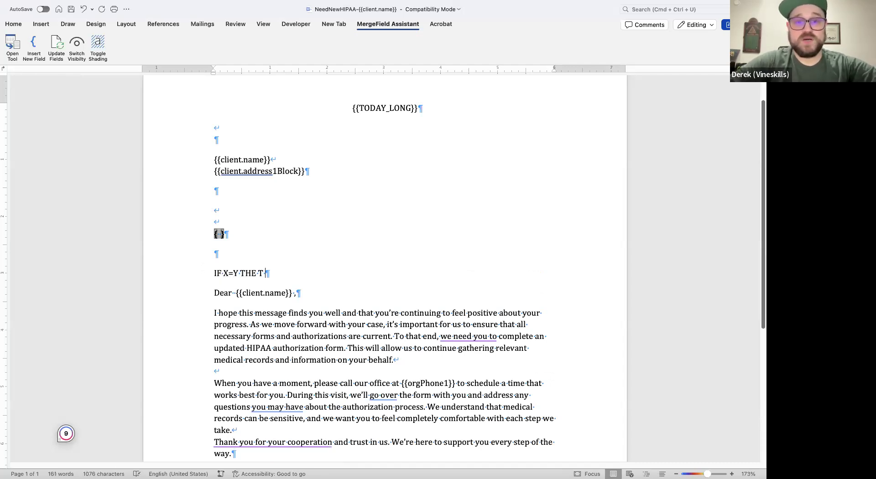
text(Other)
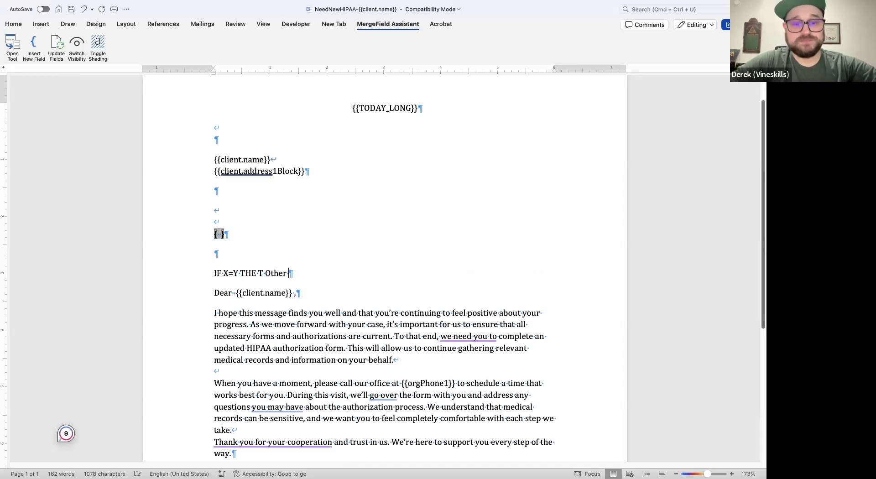
key(BackSpace)
text(wse )
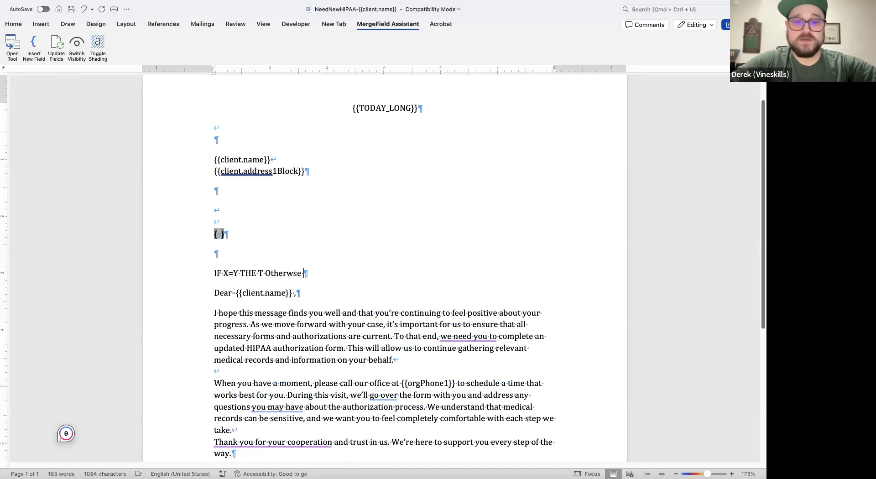
text(F)
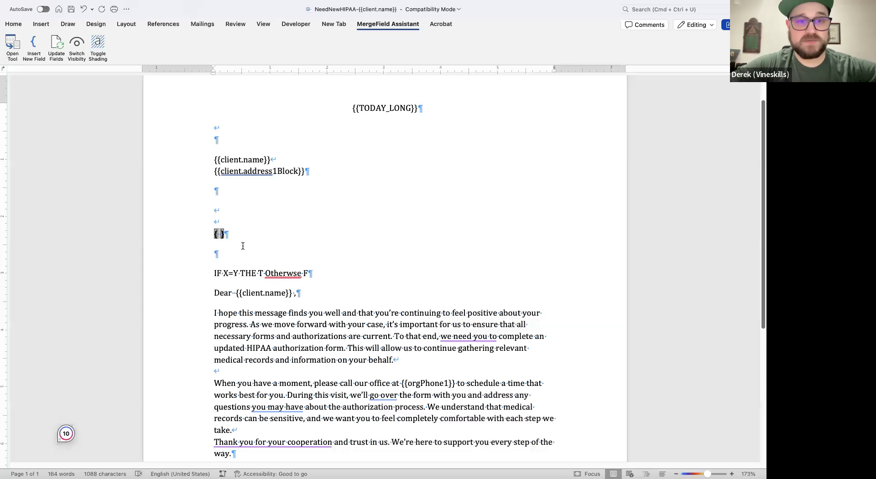
- Begin the empty merge field with IF and an opening quotation mark, and insert a nested empty field after it
text(IF)
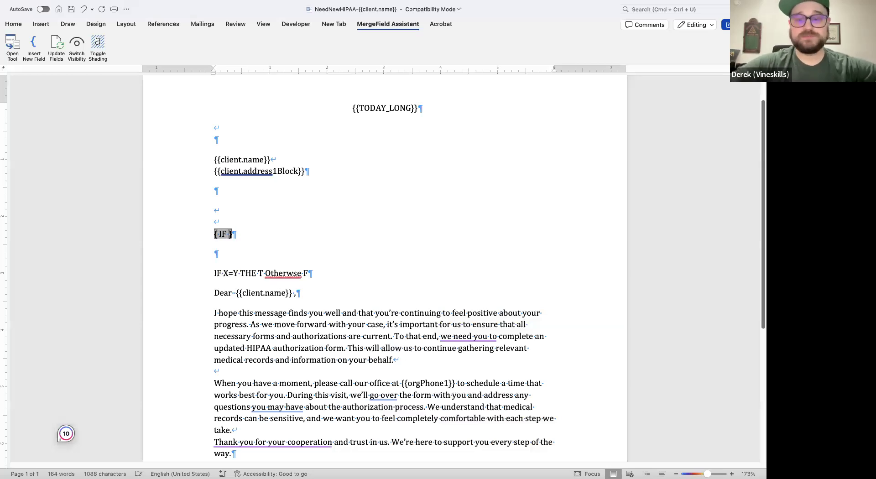
text( ")
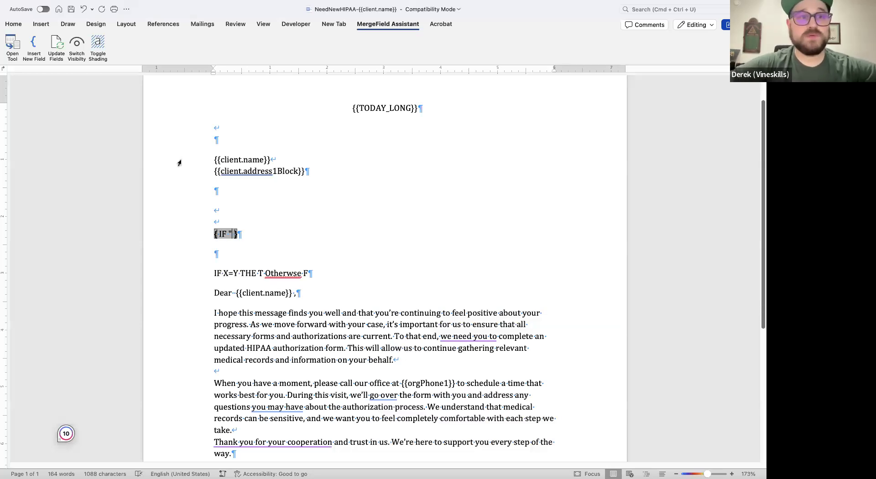
click(34, 46)
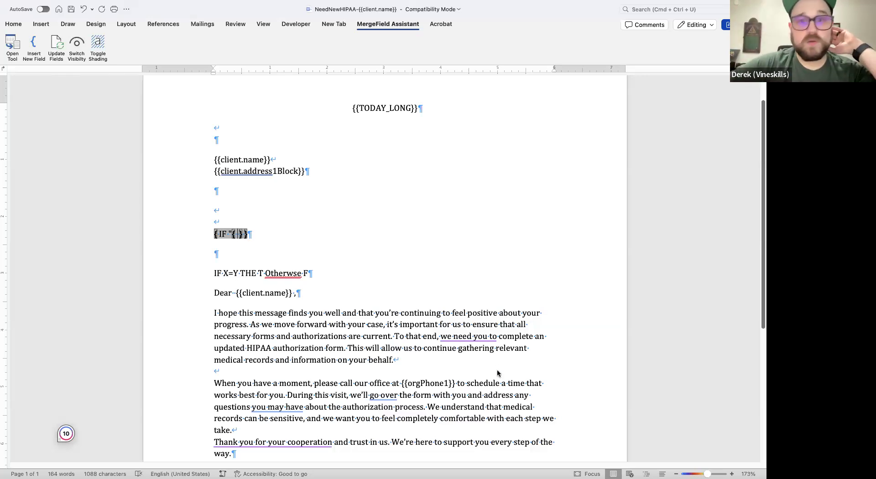
- Switch to Filevine and search the full Case Summary doc gen field list for "gender", stepping through the matches
key(ctrl+Right)
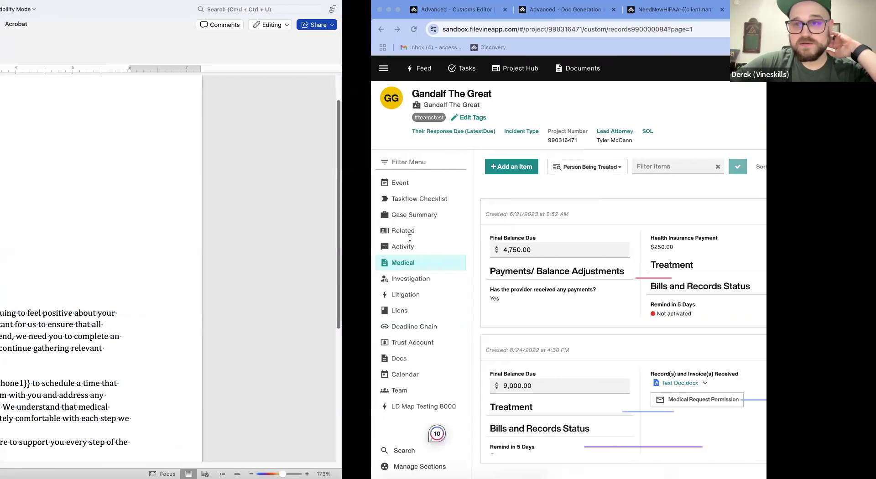
click(531, 6)
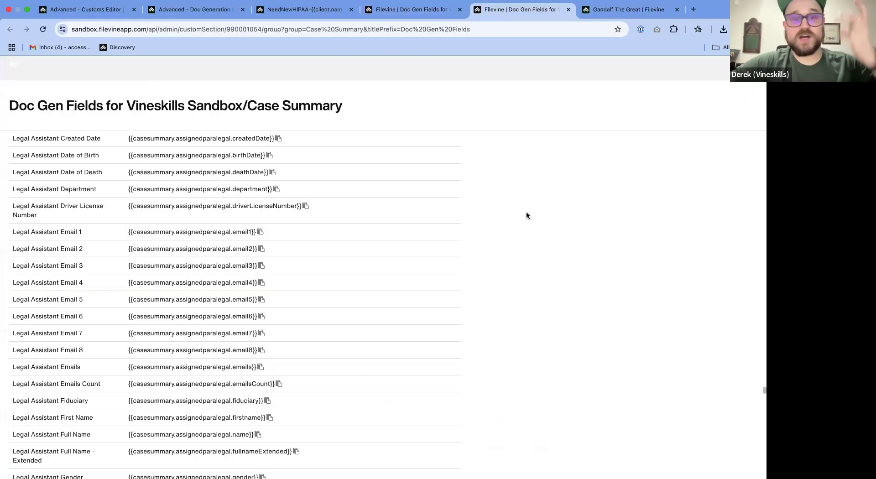
click(434, 10)
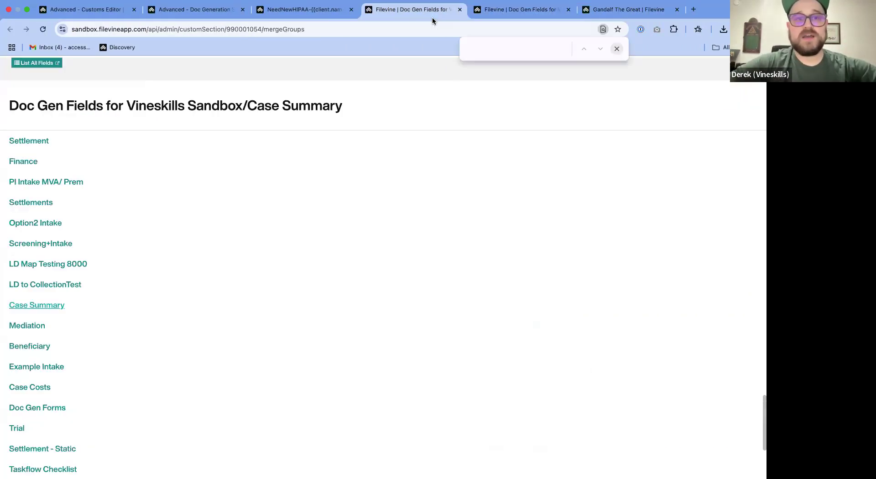
click(318, 10)
click(515, 14)
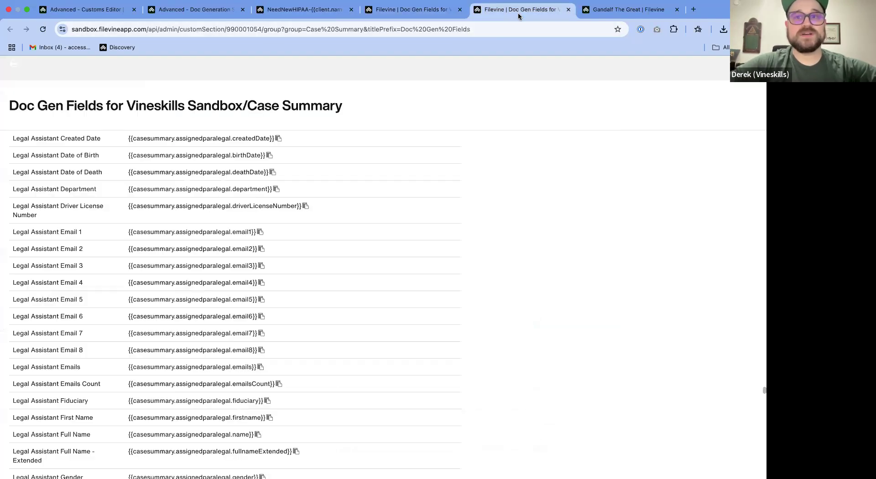
scroll(526, 184, up, 20)
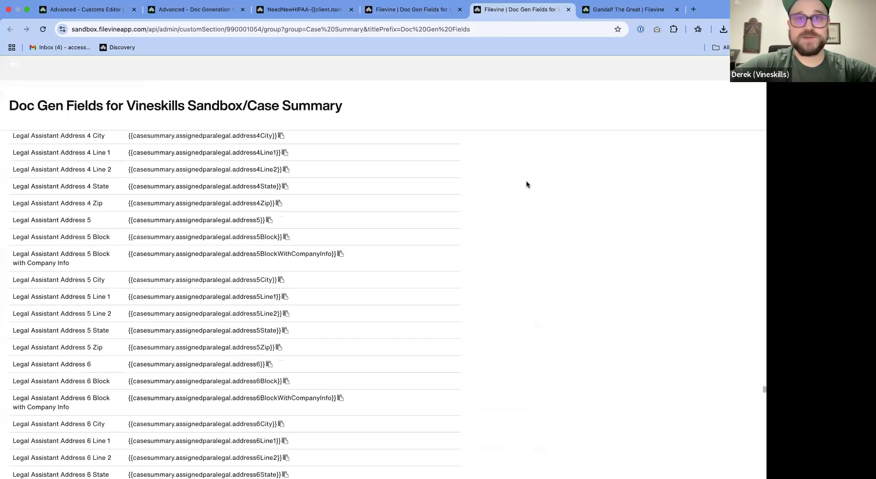
scroll(526, 184, up, 1)
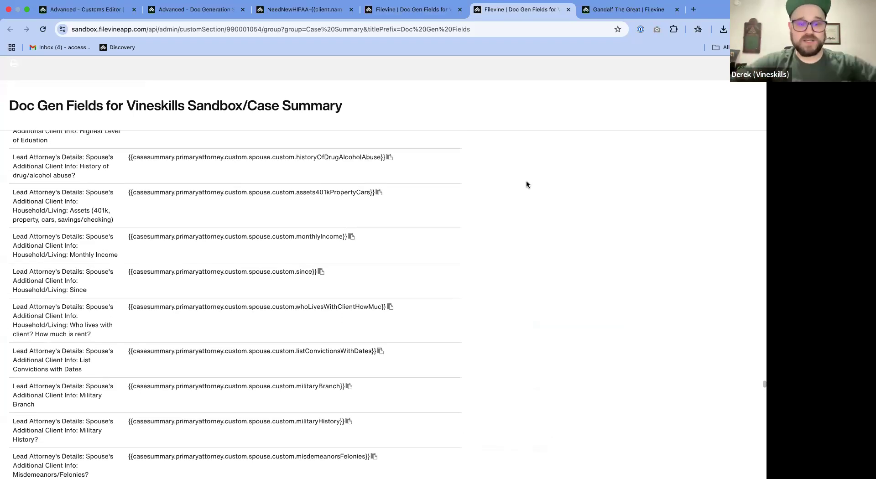
key(super+f)
text(gen)
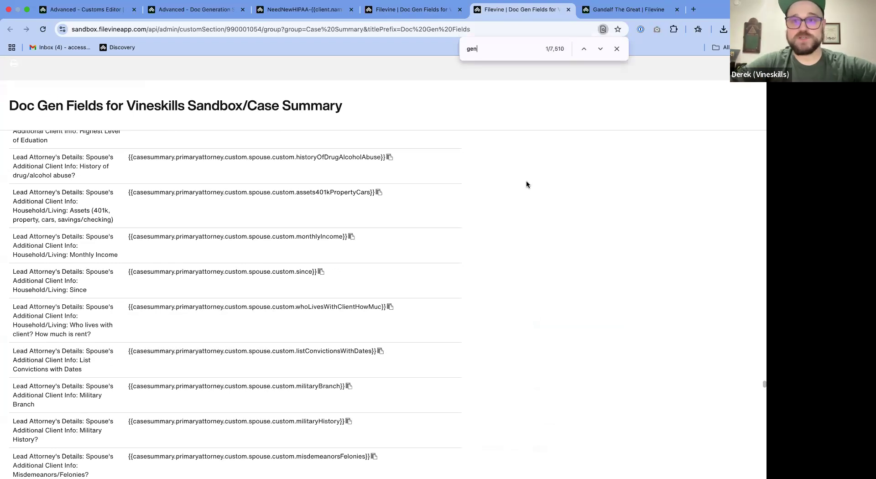
text(der)
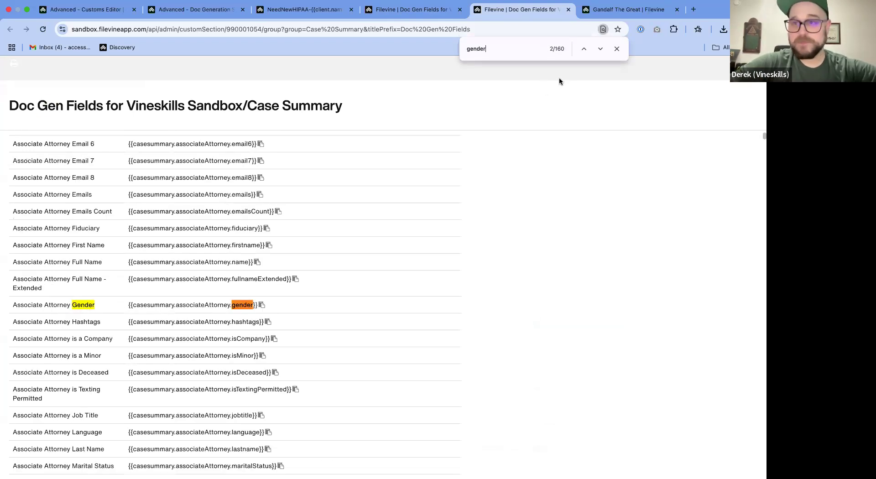
click(584, 48)
click(584, 49)
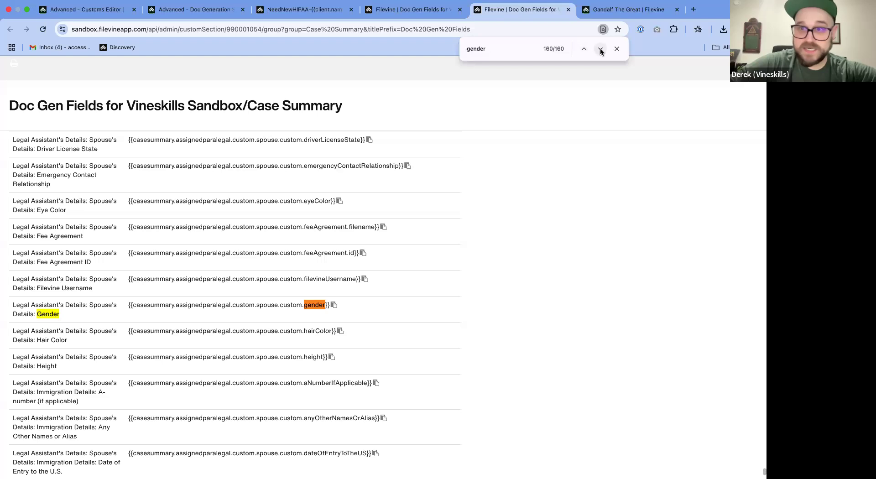
click(600, 49)
- Search the Case Summary field list for "client", and look through the "gender" matches again for a client gender field
drag(519, 50, 381, 47)
key(BackSpace)
text(cl)
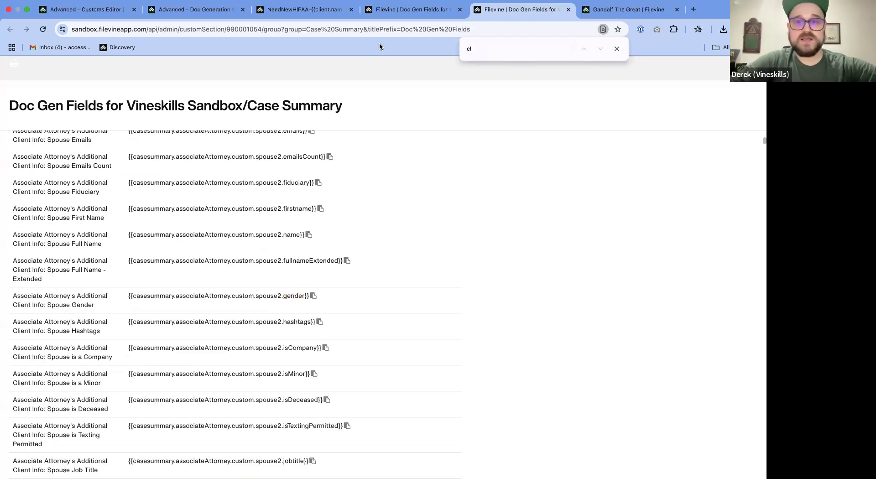
text(ient)
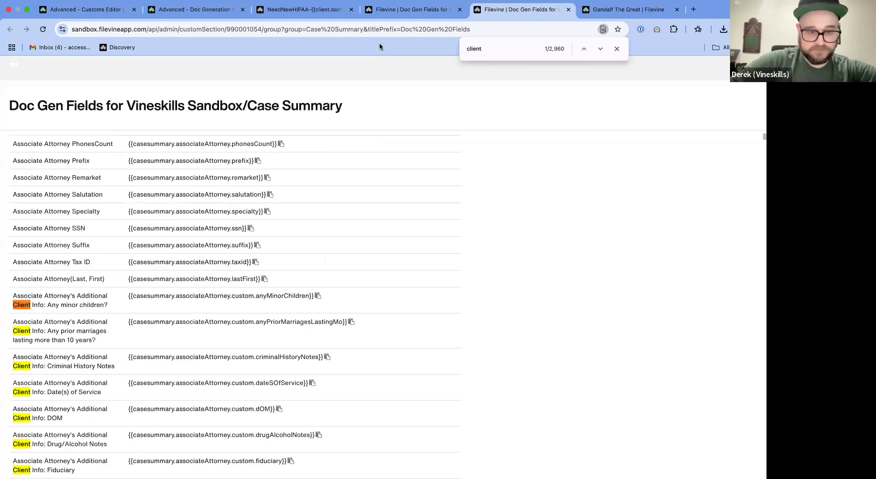
key(BackSpace)
key(BackSpace)
key(BackSpace)
key(BackSpace)
key(BackSpace)
key(BackSpace)
text(gender)
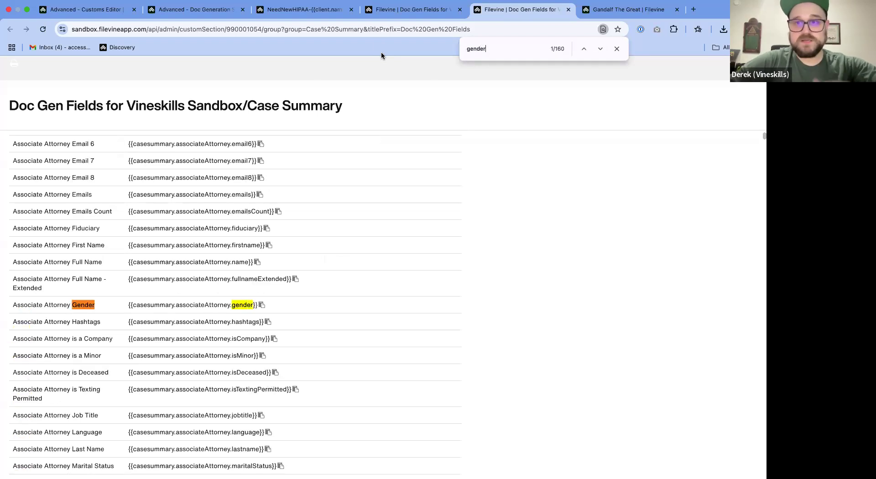
key(Return)
key(Return)
key(Return)
key(Return)
key(Return)
key(Return)
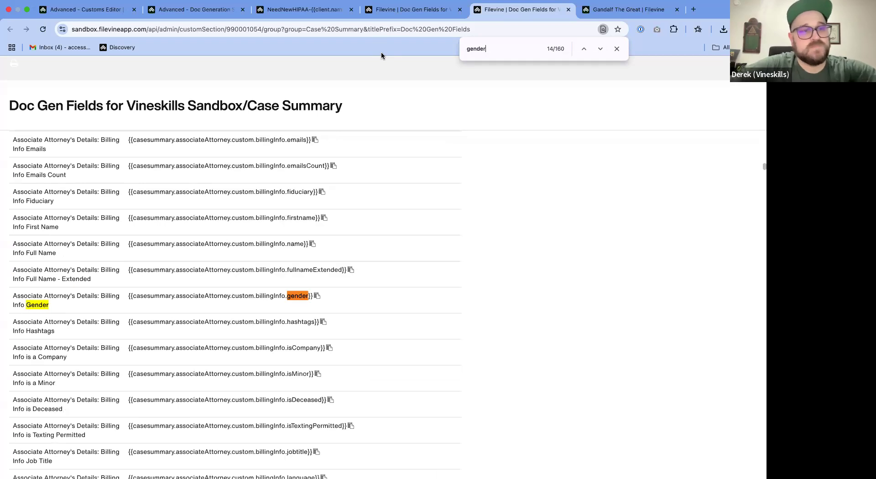
- Search the Case Summary field list for "client.custom" and "client", look through the listed fields, and end the search
key(BackSpace)
key(BackSpace)
key(BackSpace)
key(BackSpace)
key(BackSpace)
key(BackSpace)
text(client.custom)
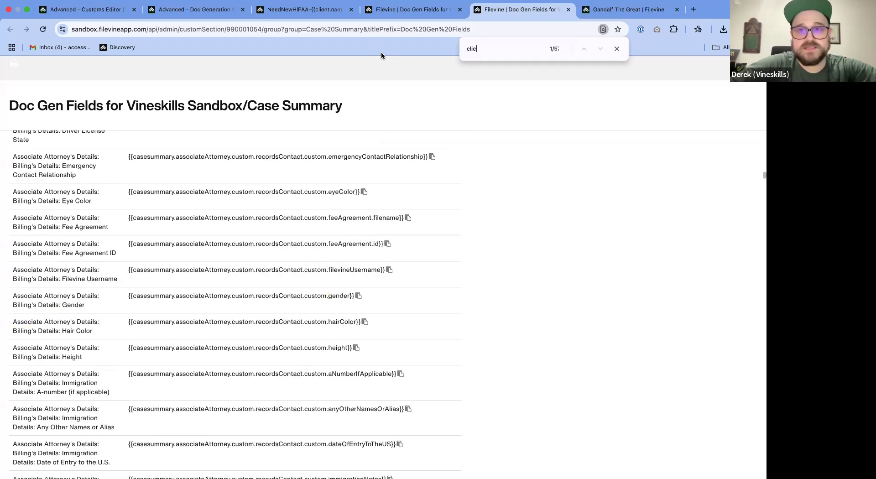
key(BackSpace)
key(BackSpace)
key(BackSpace)
key(BackSpace)
key(BackSpace)
key(BackSpace)
key(BackSpace)
key(BackSpace)
key(BackSpace)
key(BackSpace)
key(BackSpace)
key(BackSpace)
key(BackSpace)
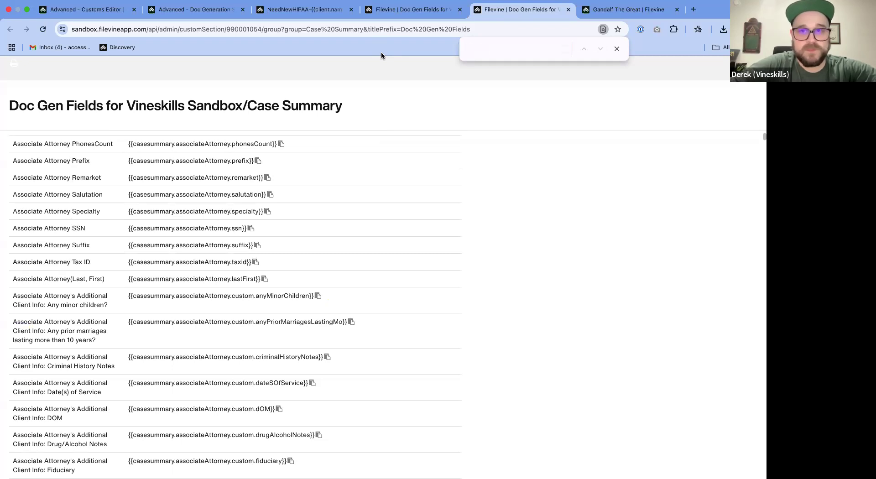
text(client deti)
key(BackSpace)
key(BackSpace)
key(BackSpace)
key(BackSpace)
scroll(396, 245, down, 5)
scroll(396, 246, down, 15)
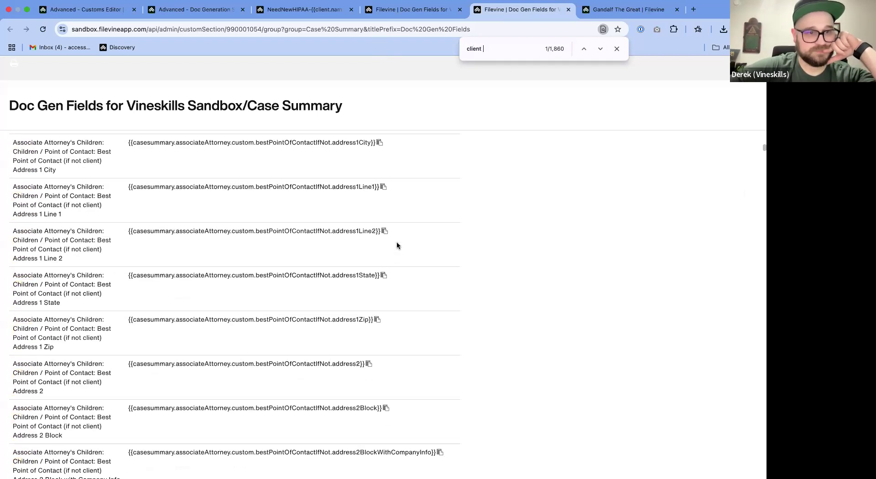
scroll(397, 246, down, 5)
click(617, 49)
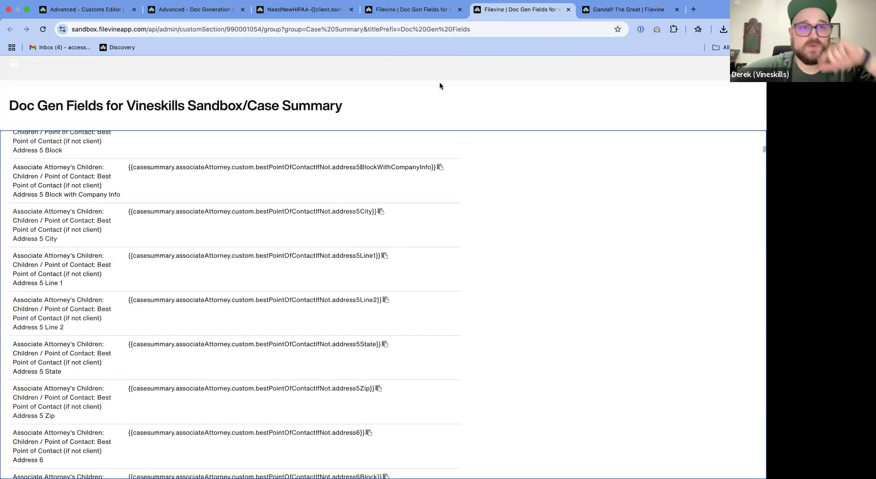
- Check the uploaded template and the Social Media Letter DocGen setup, and search the doc gen field groups for the client group
scroll(453, 204, up, 15)
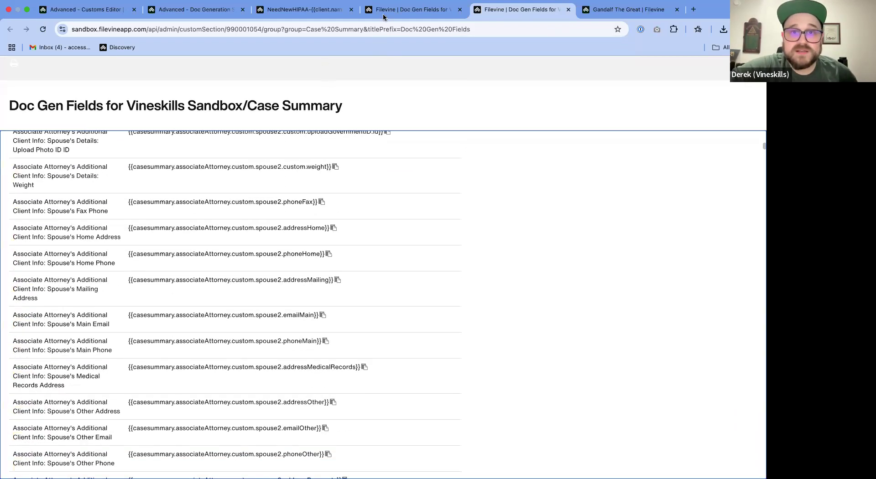
click(383, 14)
click(316, 13)
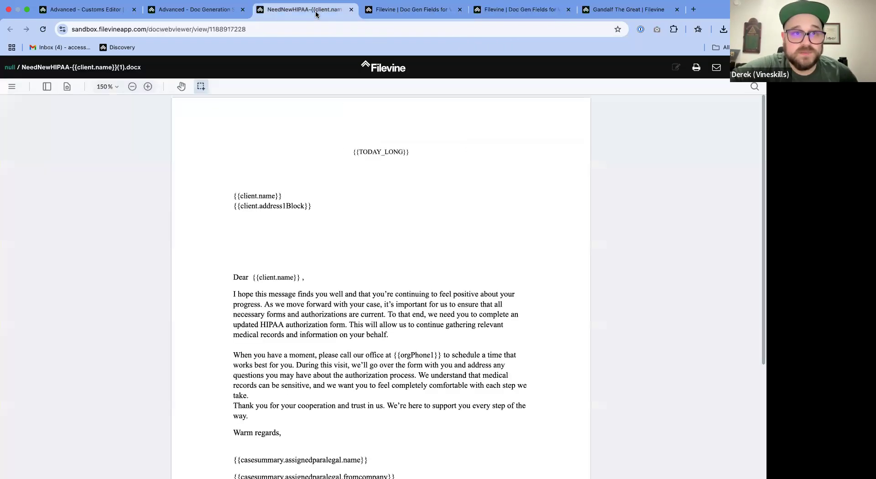
click(205, 14)
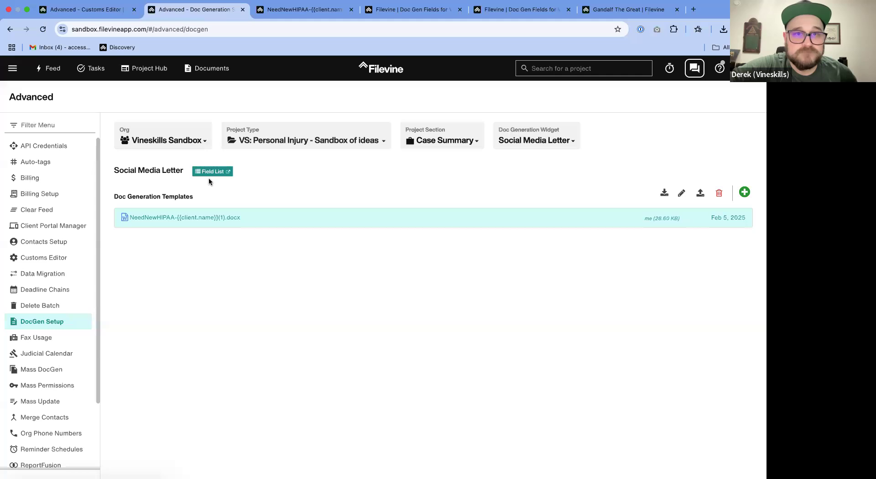
click(383, 10)
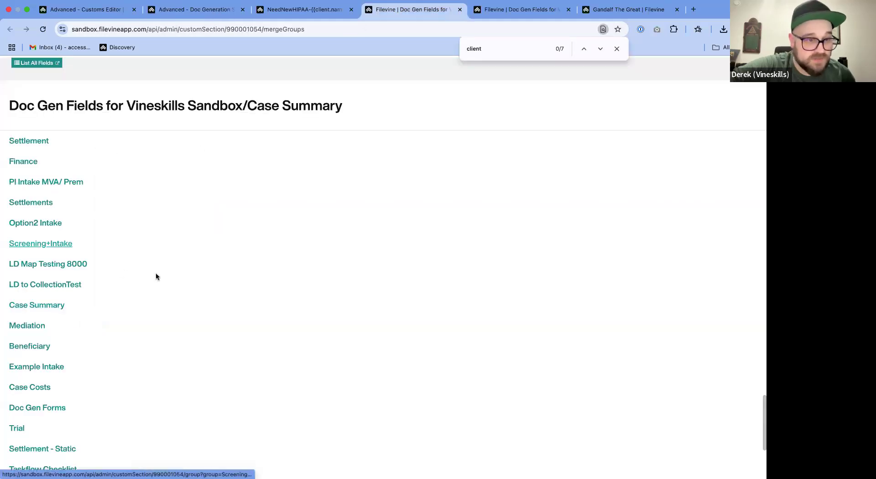
scroll(365, 137, up, 20)
drag(505, 48, 438, 49)
text(clietn)
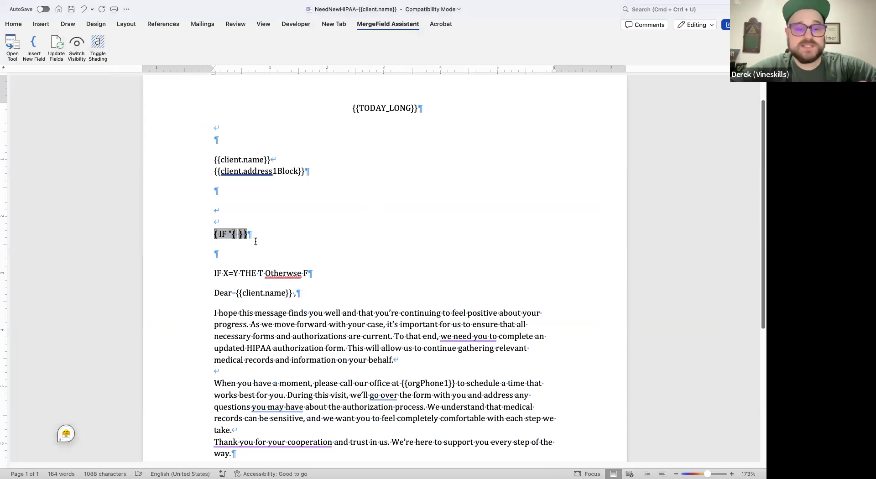
- Back in Word, fill the nested field with MERGEFIELD client.custom.gender and add a closing quotation mark directly after it
text(MERGE )
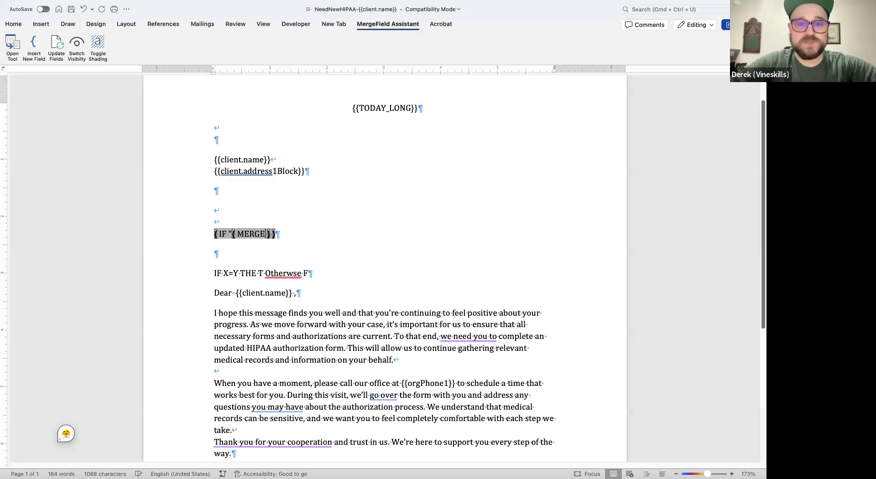
text(FIELD client.custom.gender)
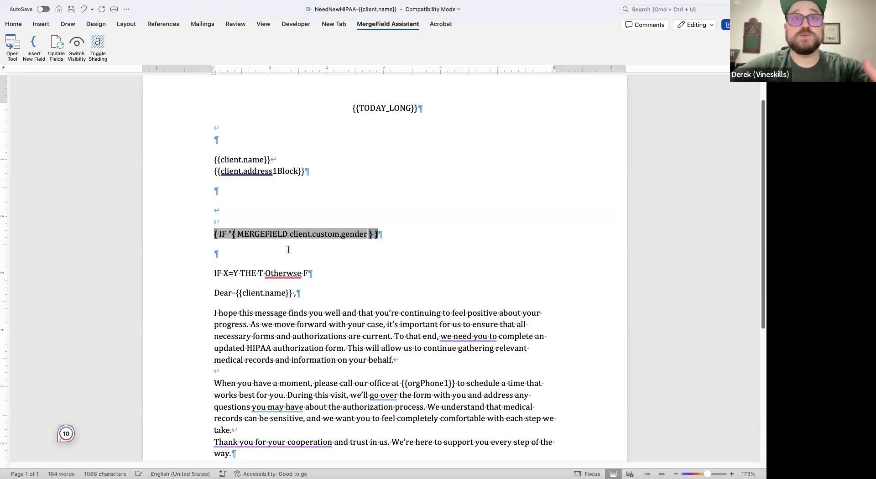
key(BackSpace)
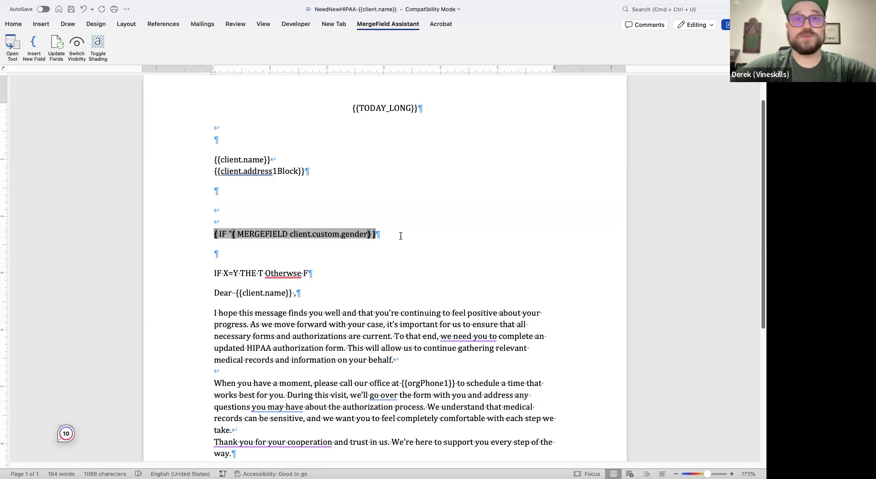
text(")
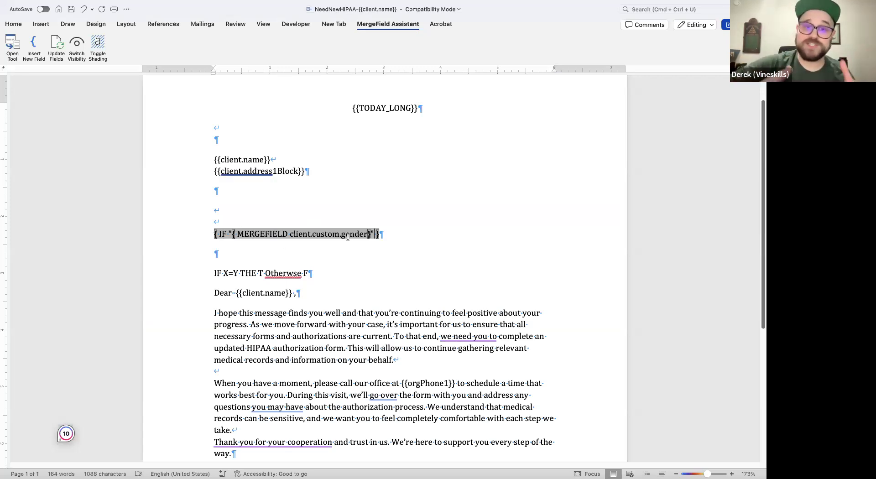
- Extend the IF field with the comparison ="Male" and the true result "him", and leave the field
text(=)
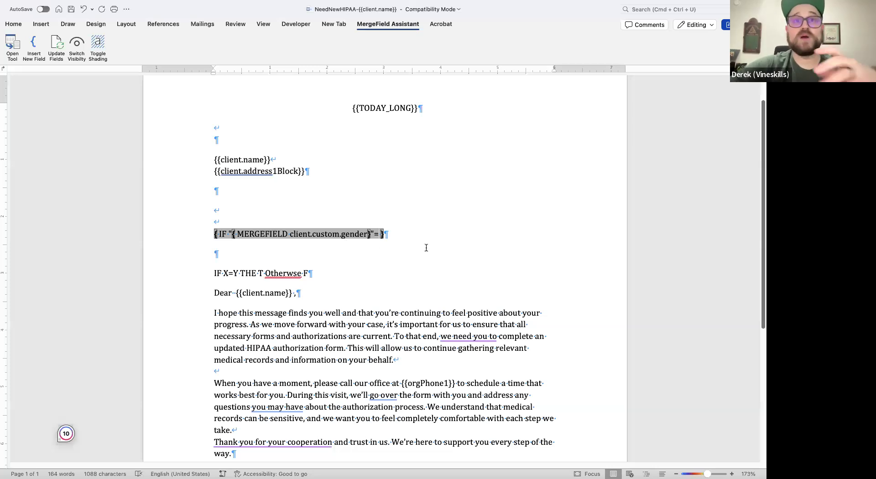
text(")
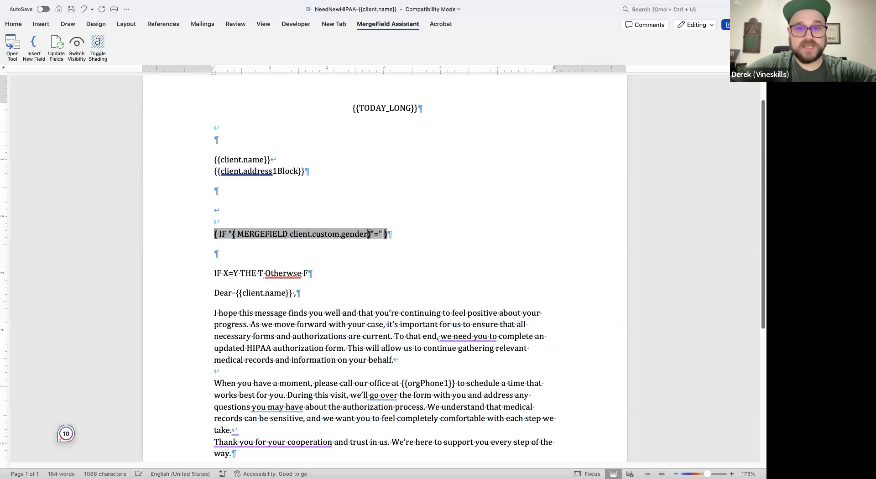
text(Male")
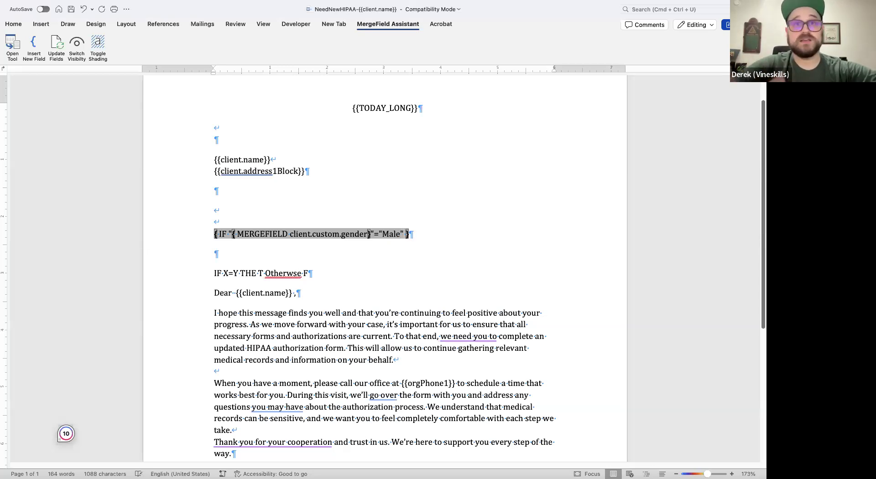
text( "him")
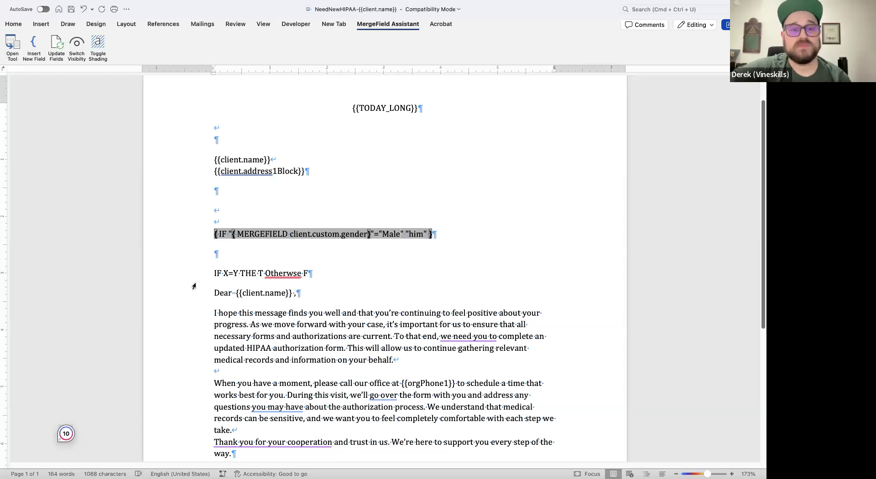
click(258, 234)
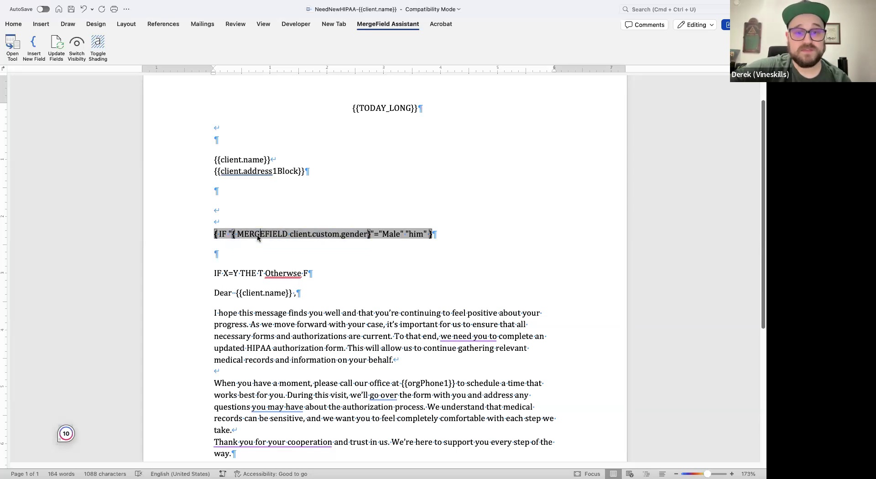
click(249, 266)
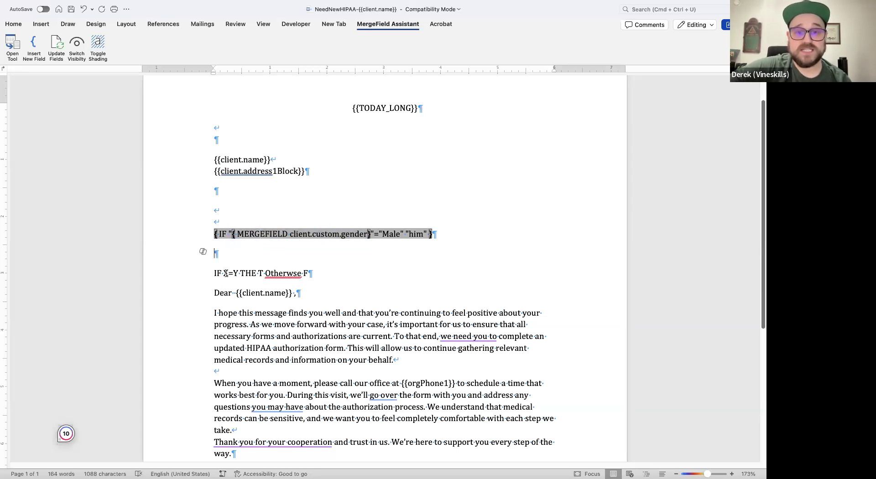
- Start the IF field's false result with an opening quotation mark and insert a nested field beginning with IF and an opening quotation mark
drag(249, 228, 245, 237)
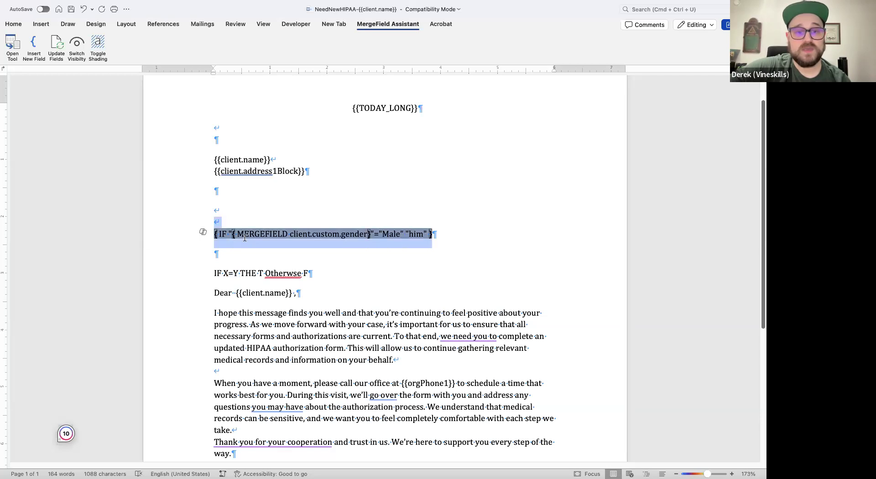
click(259, 274)
double_click(283, 274)
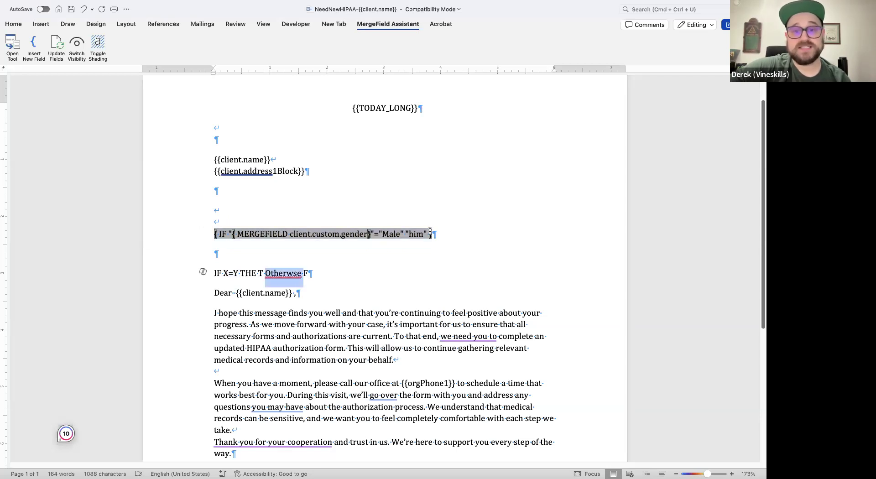
click(444, 256)
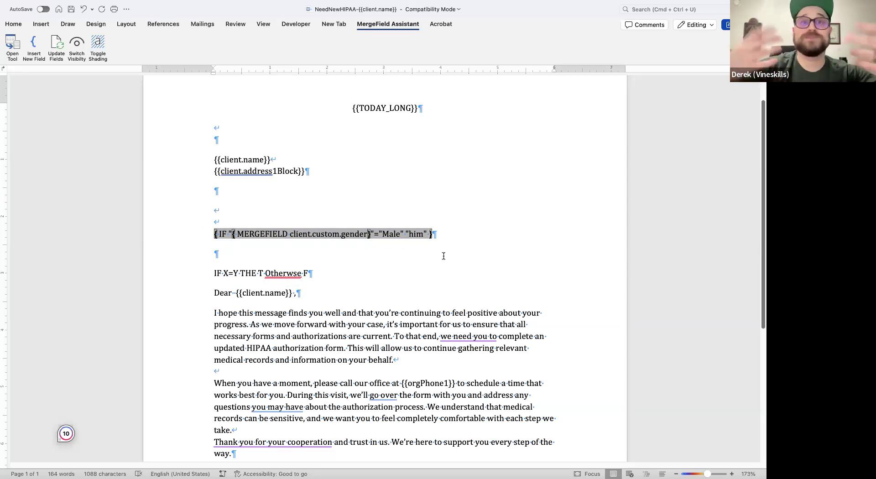
text(")
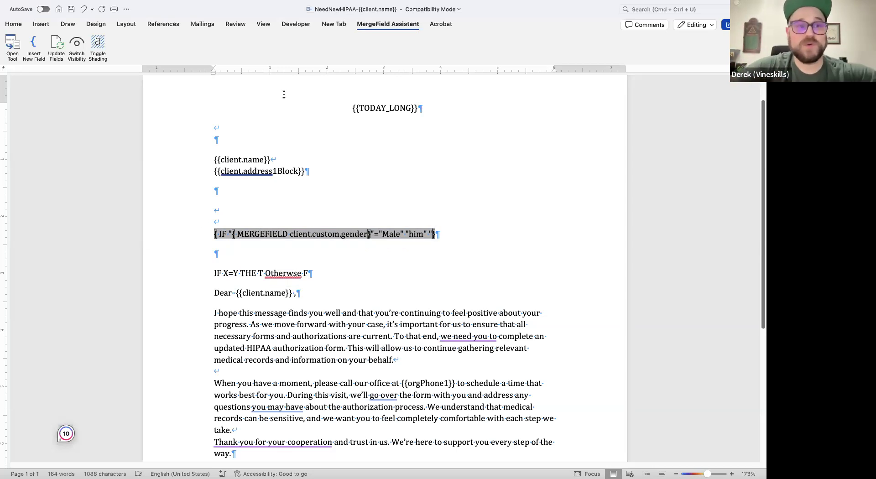
click(34, 46)
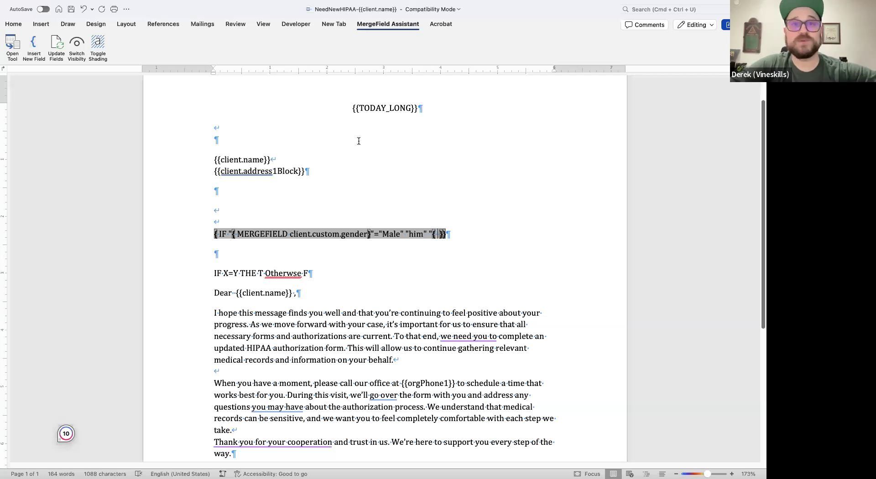
text(IF ")
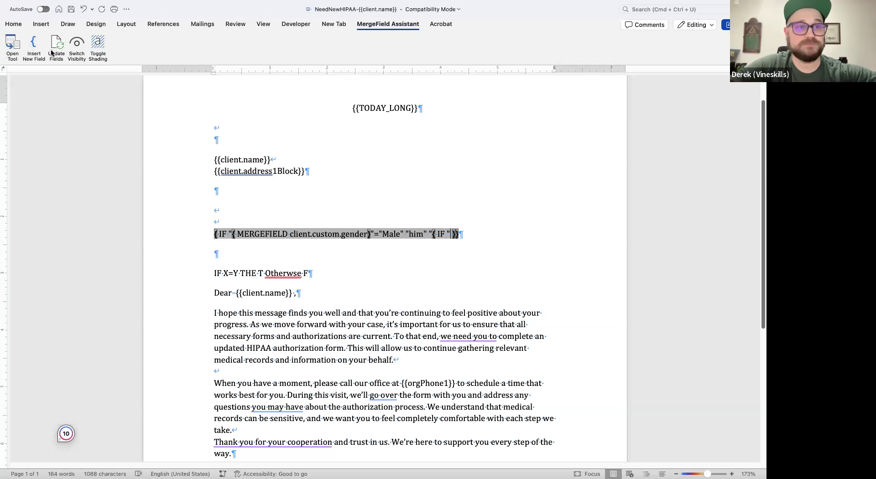
- Insert MERGEFIELD client.custom.gender as a nested field inside the second IF, followed directly by a closing quotation mark
click(35, 47)
text(MER)
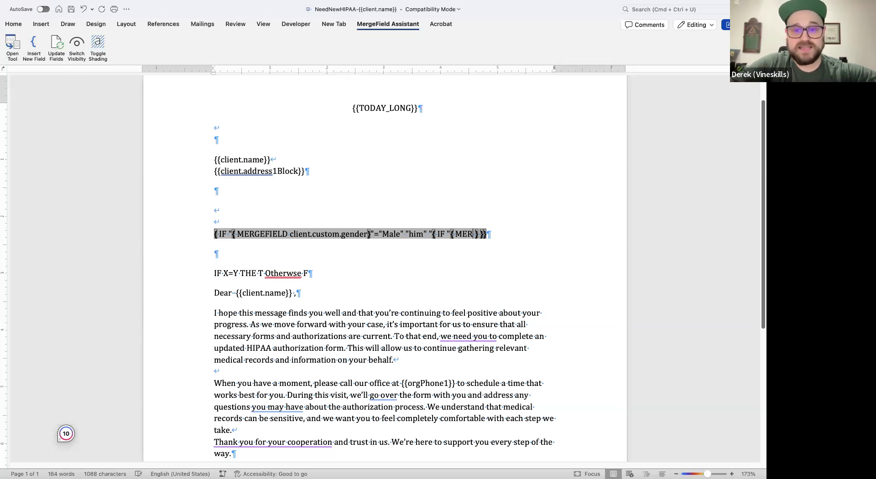
text(GEFIELD)
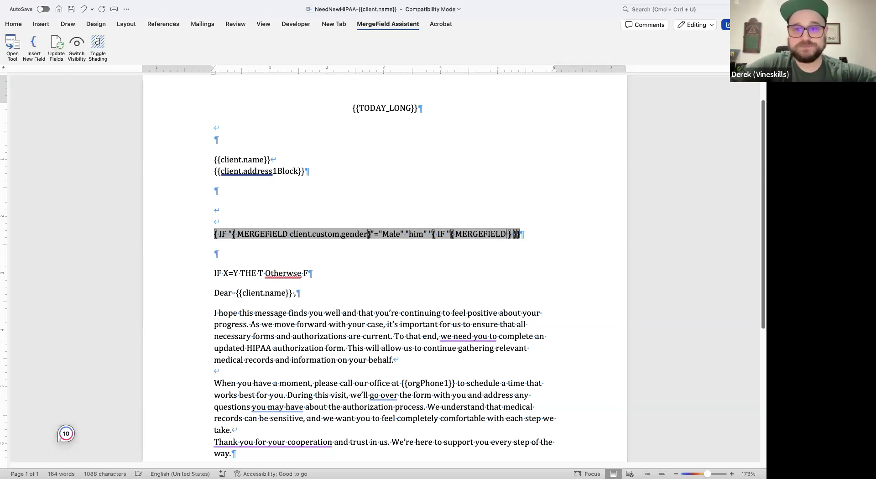
text( client.cu)
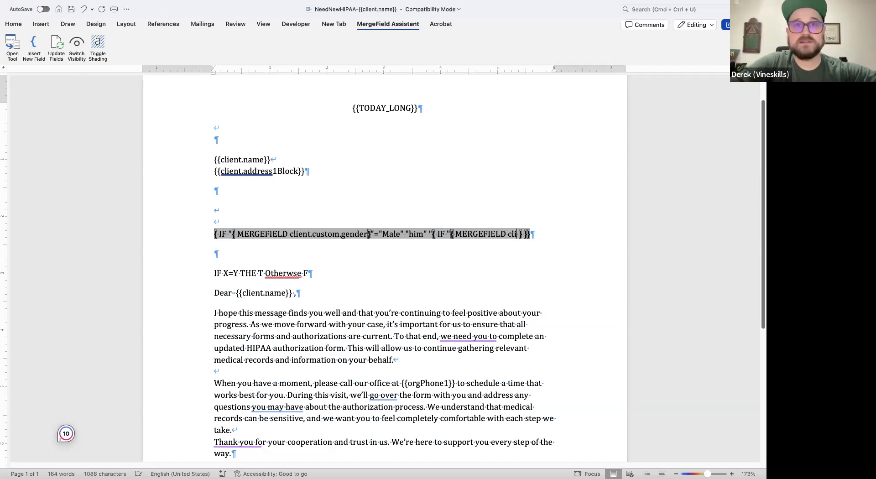
text(stom.gen)
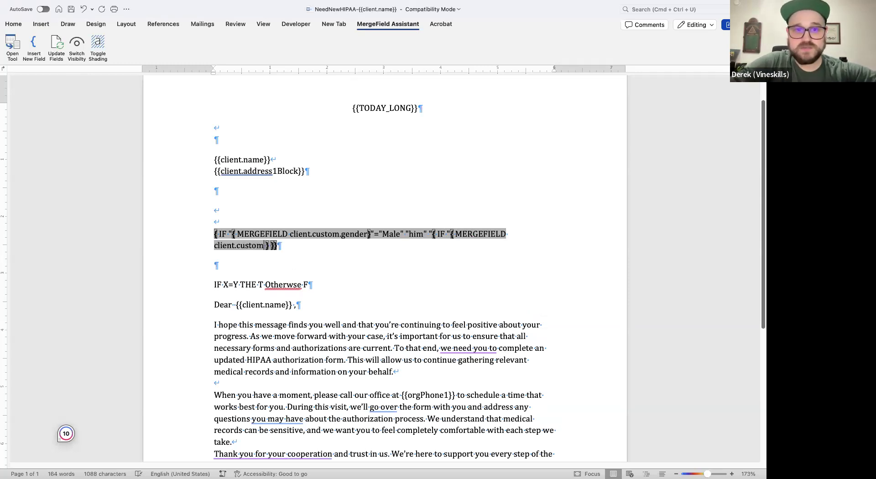
text(der})
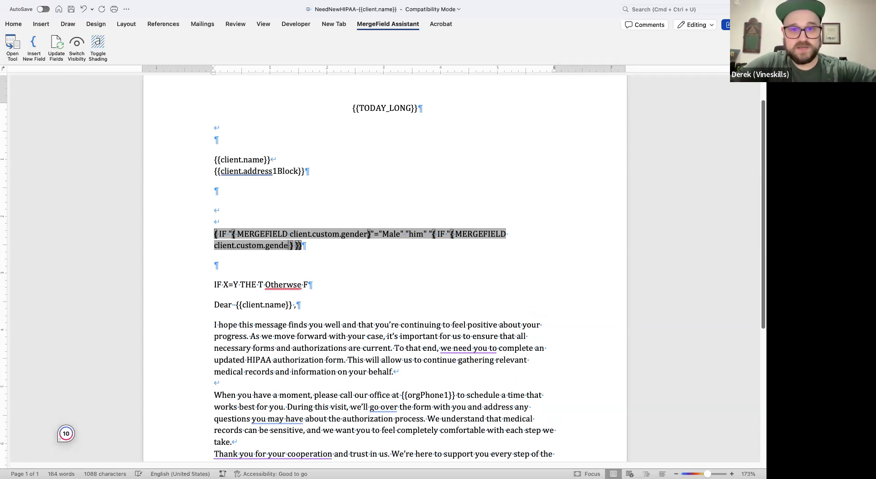
text(")
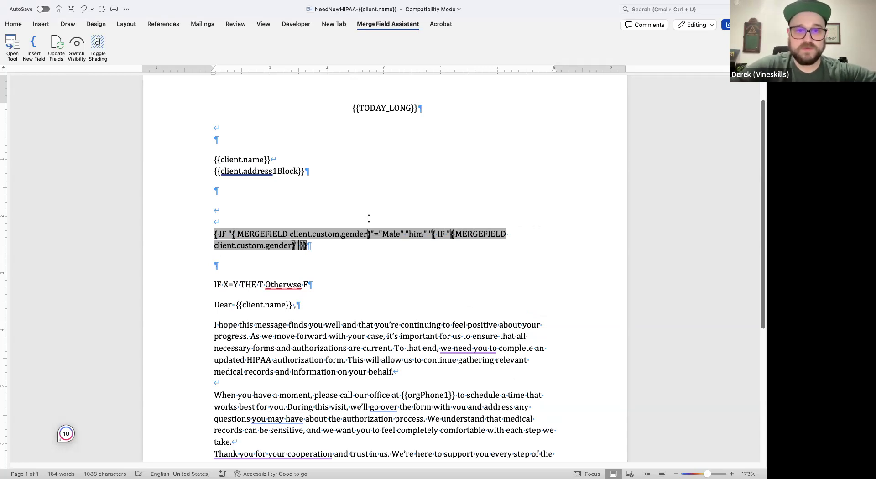
- Break the field code before the nested IF's opening quotation mark and add the comparison ="Female" to the nested IF
click(429, 234)
key(Return)
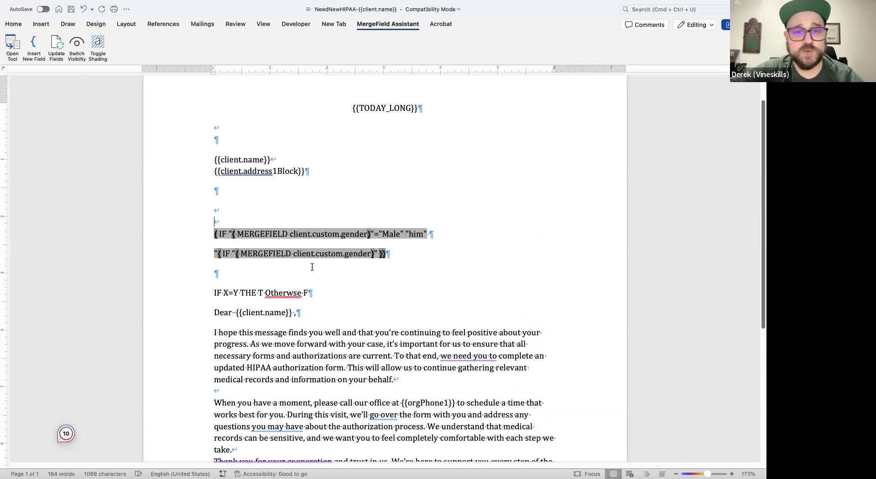
click(376, 254)
text(\)
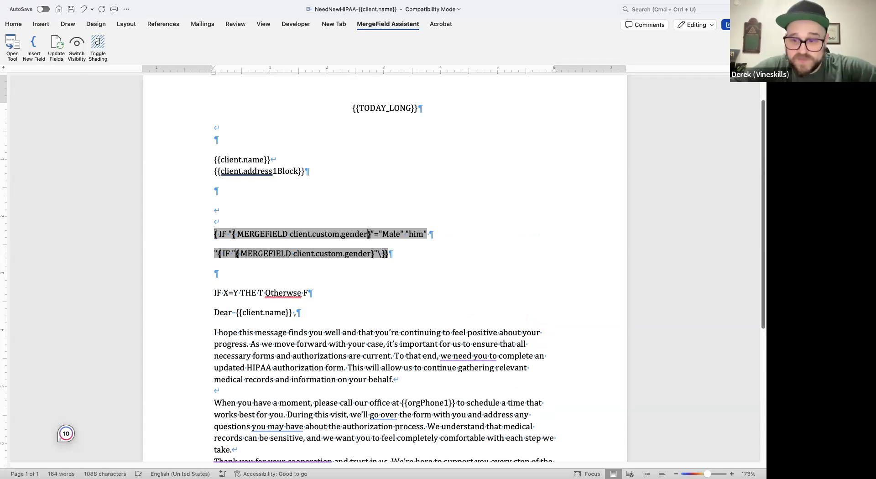
key(BackSpace)
text(="f)
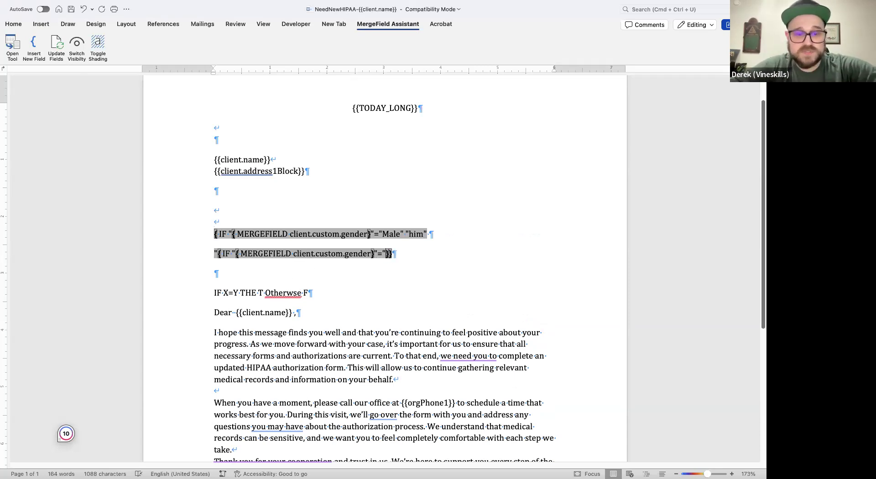
text(ea)
key(BackSpace)
key(BackSpace)
key(BackSpace)
text(Fel)
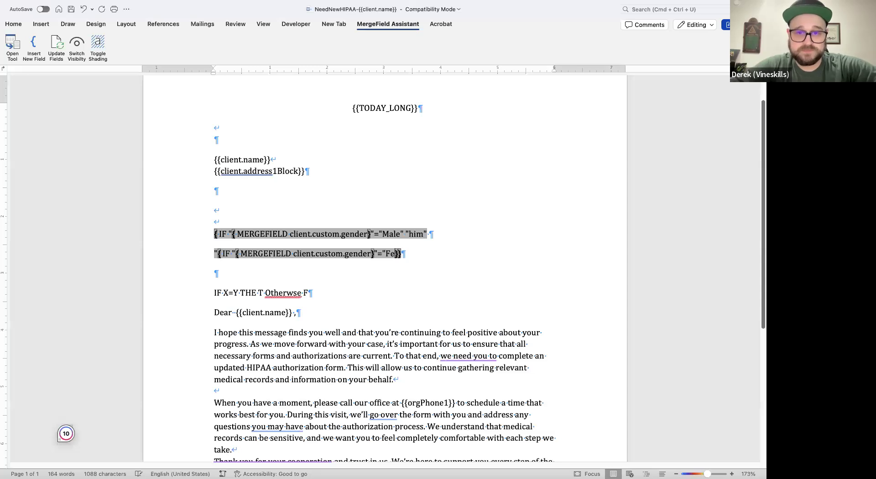
key(BackSpace)
text(male")
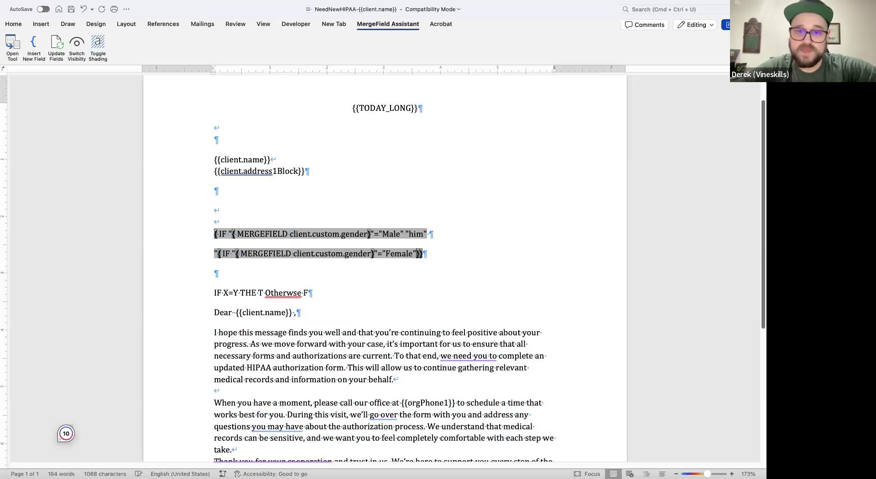
text( ")
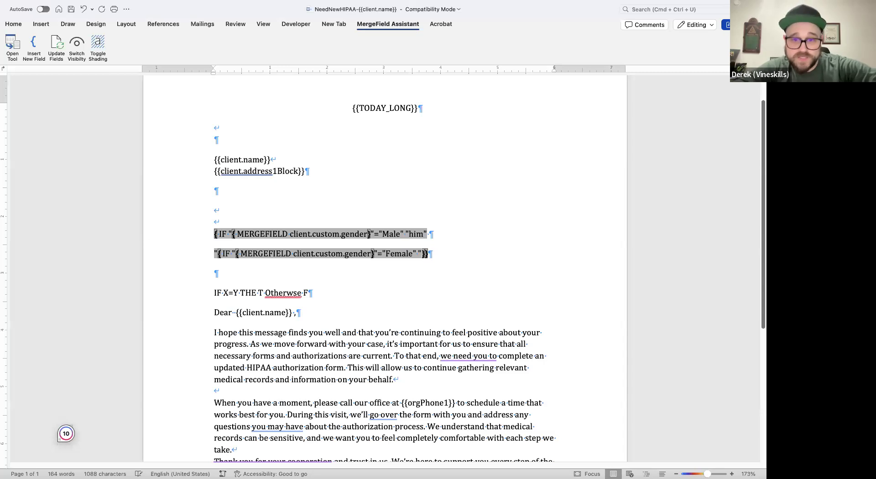
text(her" ")
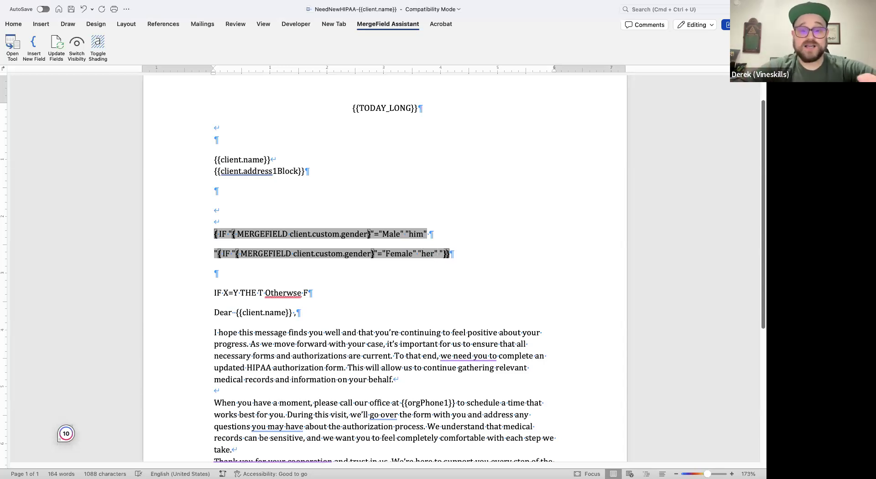
text(them")
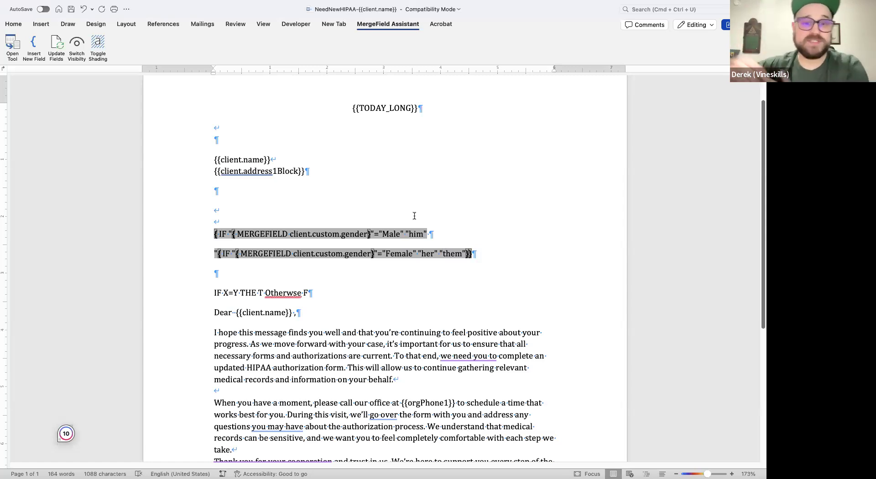
- Remove the line break before the nested IF and update the whole IF field
click(182, 223)
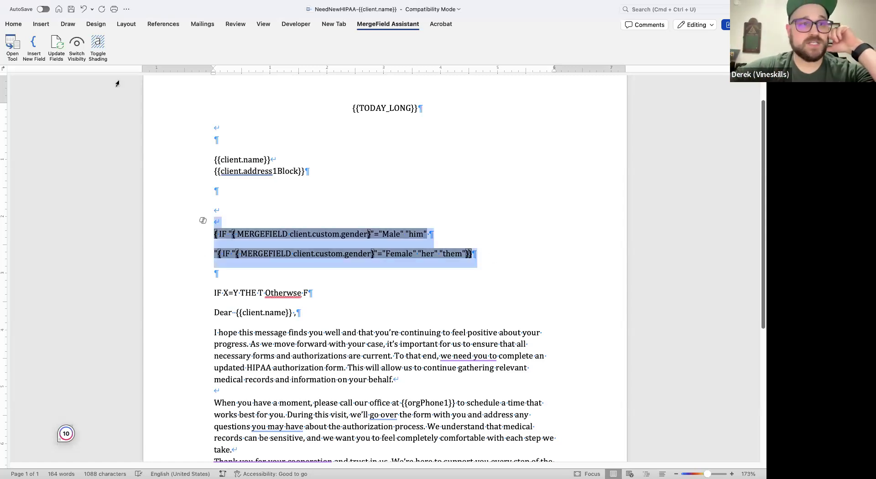
click(212, 264)
key(BackSpace)
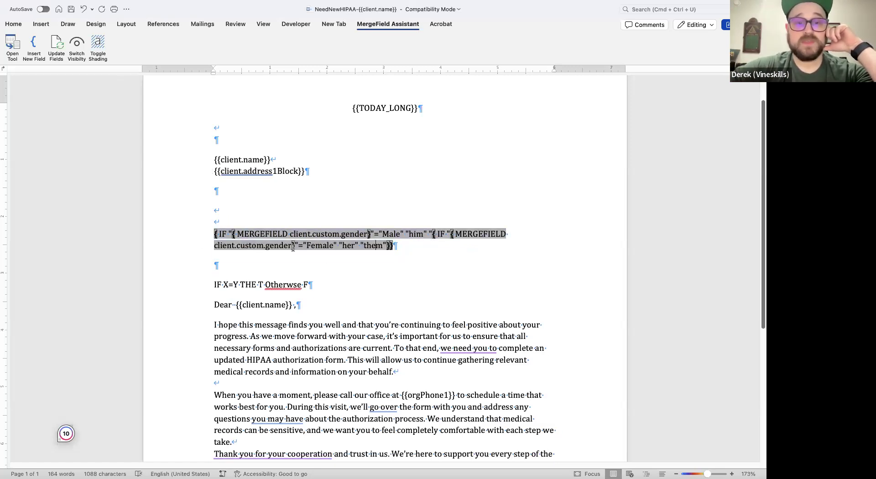
click(202, 243)
right_click(239, 235)
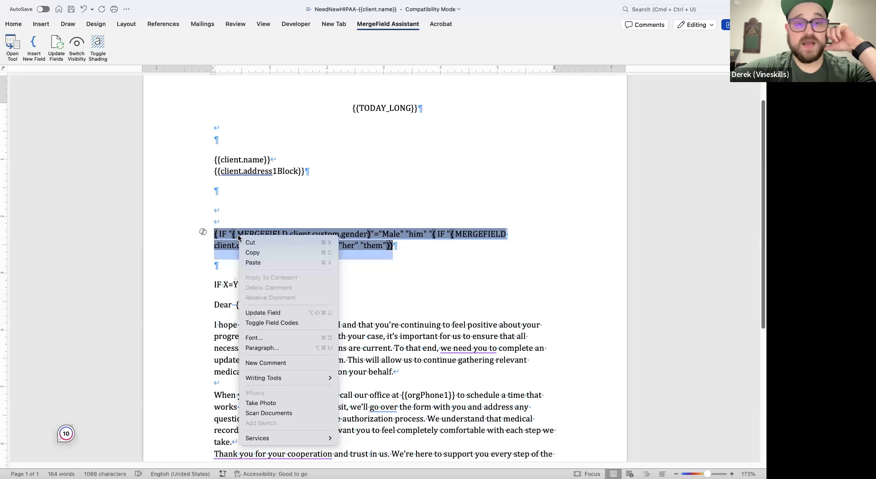
click(263, 312)
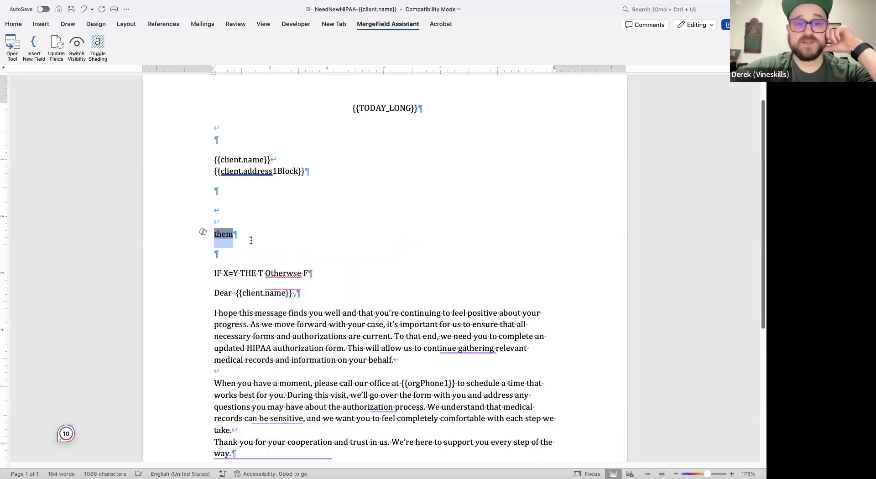
- Toggle the IF field to its codes, update it again, and check the displayed result
right_click(225, 238)
click(258, 324)
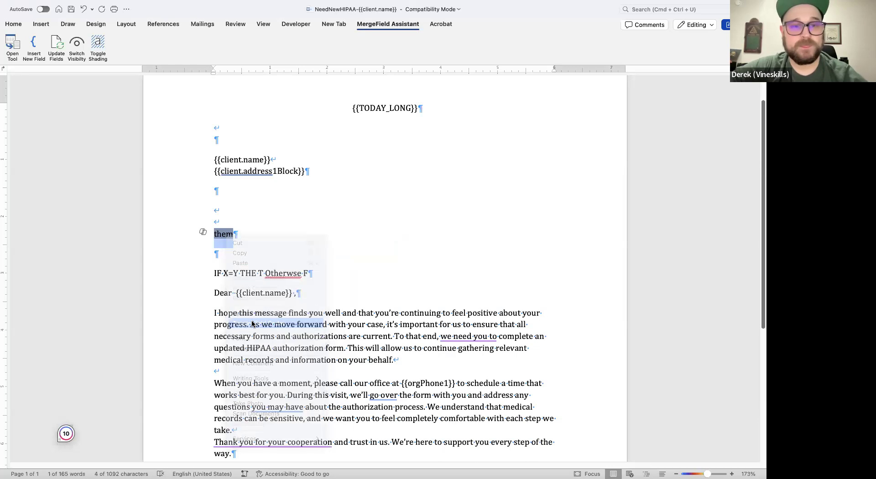
right_click(343, 236)
click(355, 313)
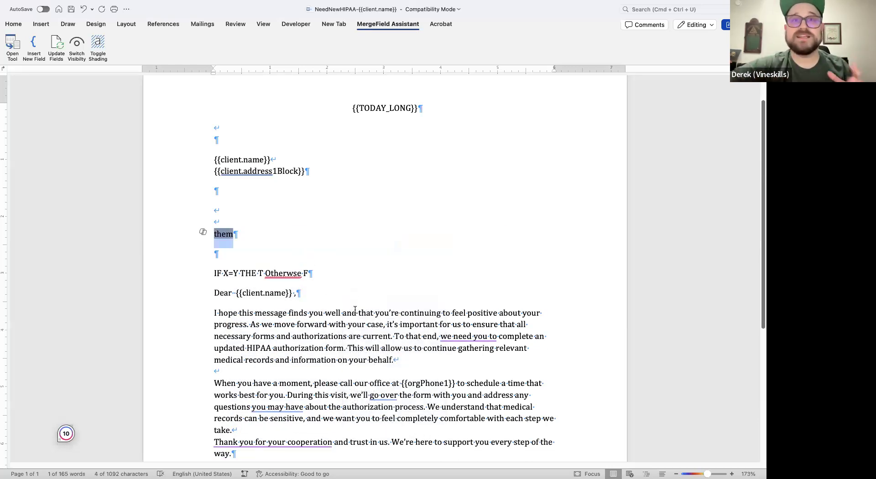
click(322, 256)
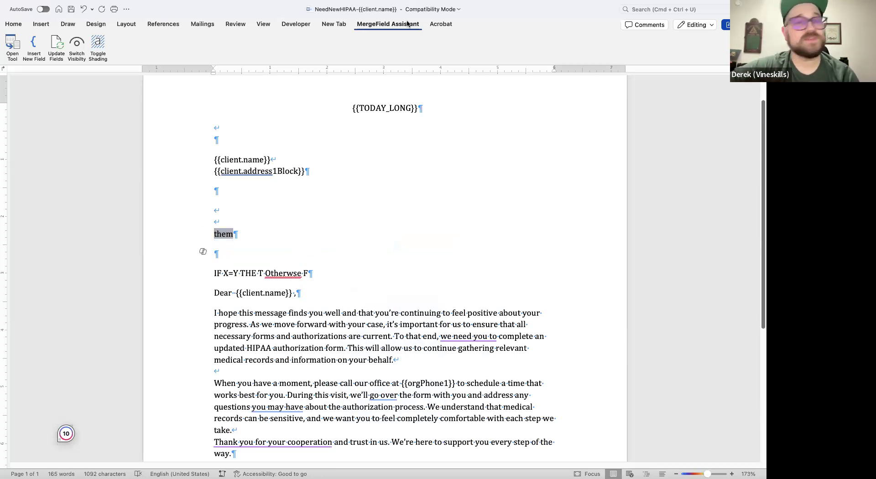
double_click(230, 234)
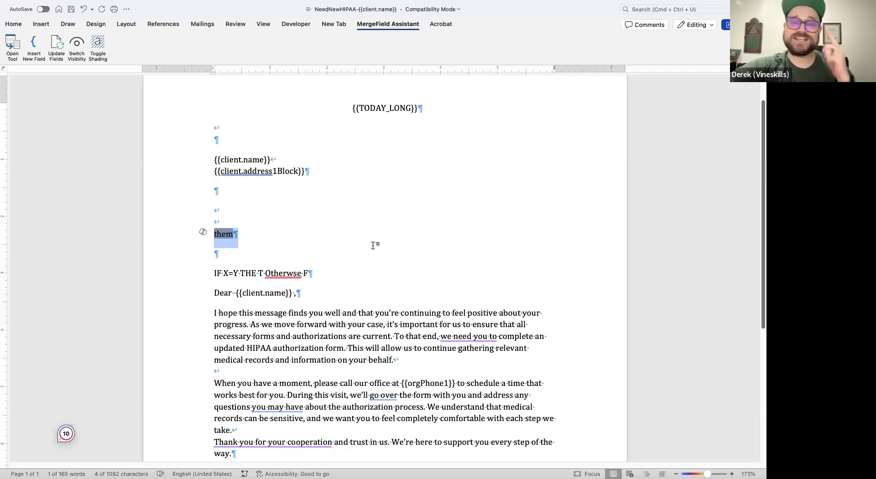
click(389, 250)
- Switch to Filevine in the browser, open the test client's Case Summary, reload it, and go to the Social Media Letter widget
key(ctrl+Right)
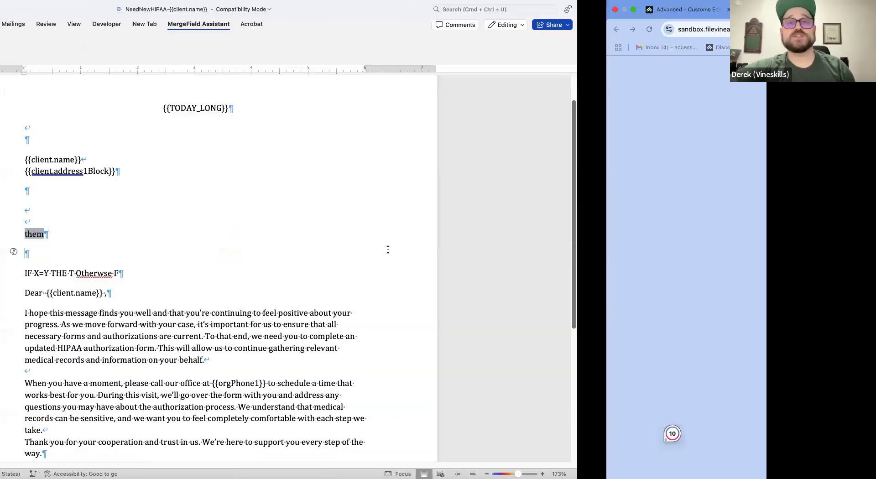
key(ctrl+Right)
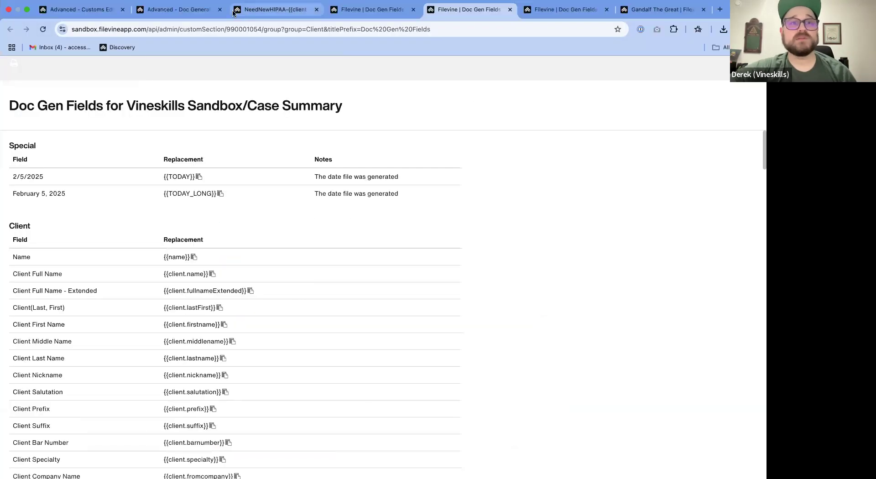
click(178, 20)
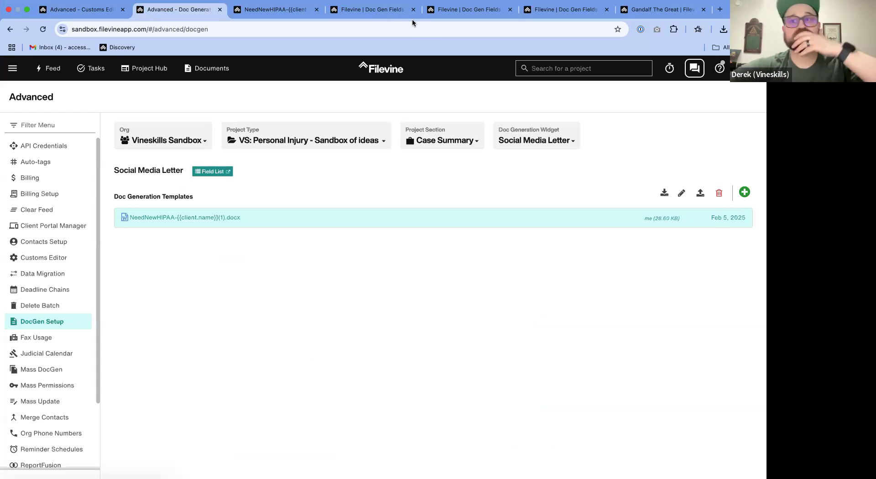
click(662, 9)
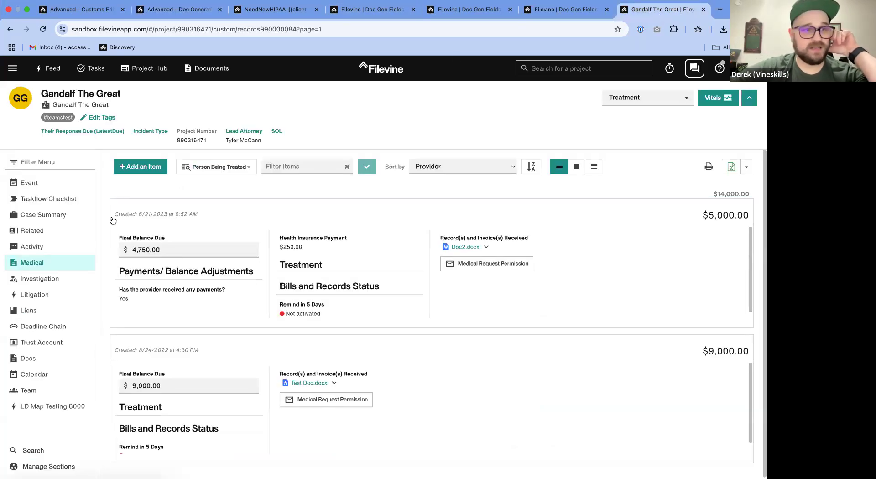
click(69, 215)
scroll(393, 364, down, 20)
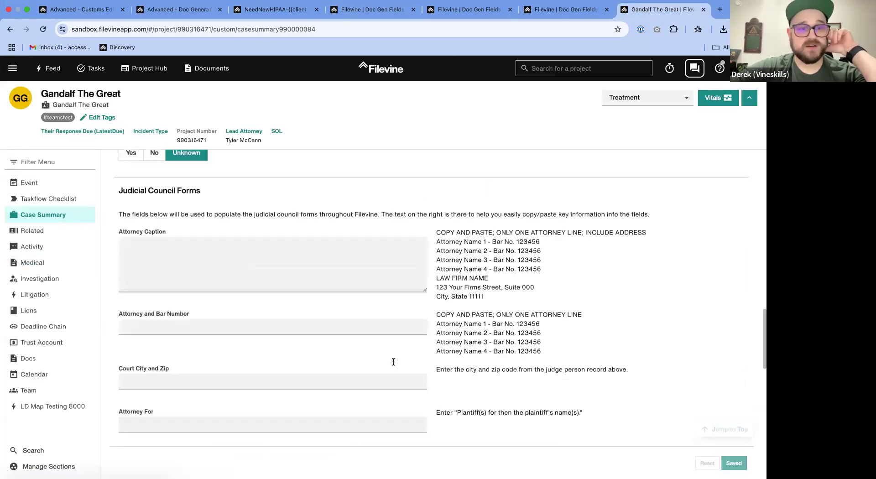
click(42, 31)
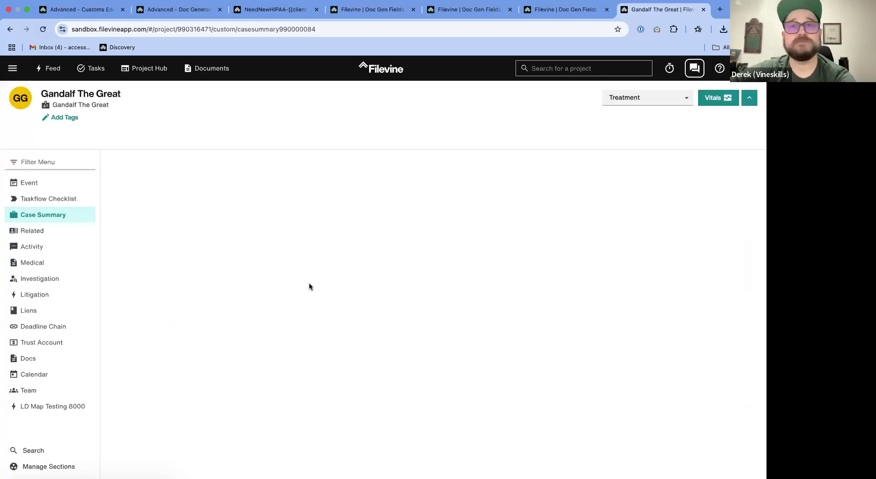
scroll(325, 287, down, 20)
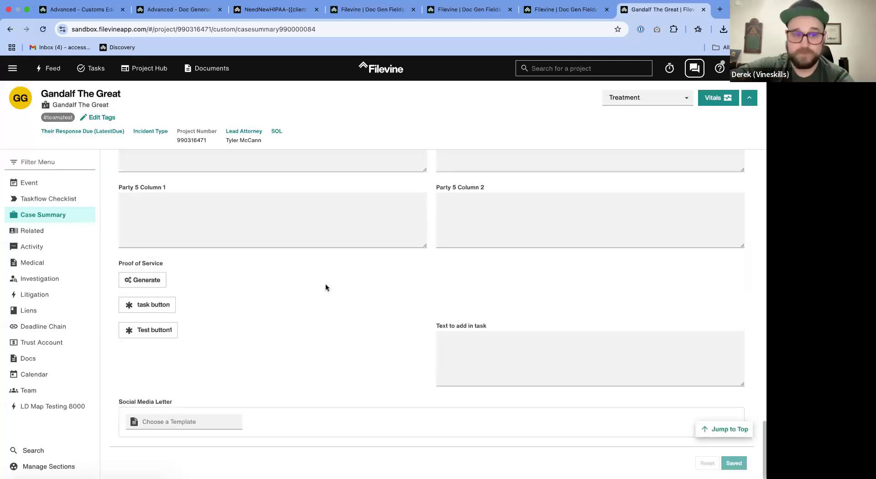
- Choose the NeedNewHIPAA-{{client.name}}(1).docx template in the Social Media Letter widget and generate the letter
click(204, 420)
click(196, 439)
click(327, 440)
scroll(331, 426, down, 1)
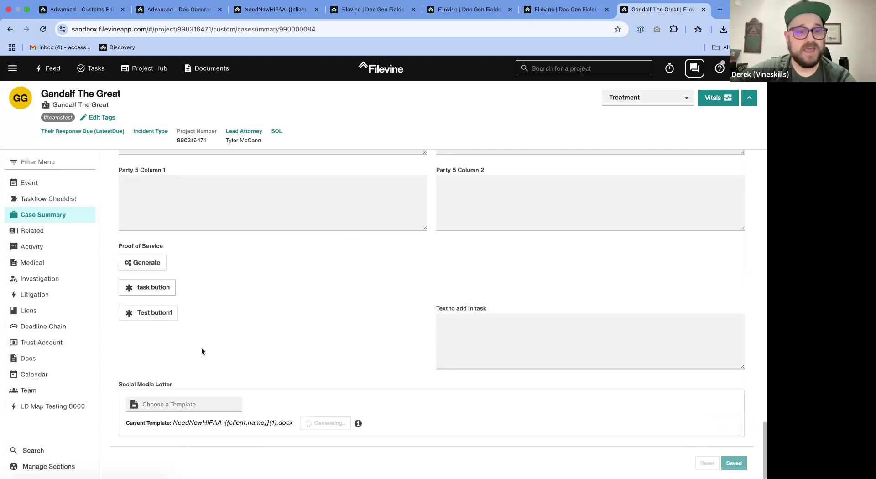
click(184, 402)
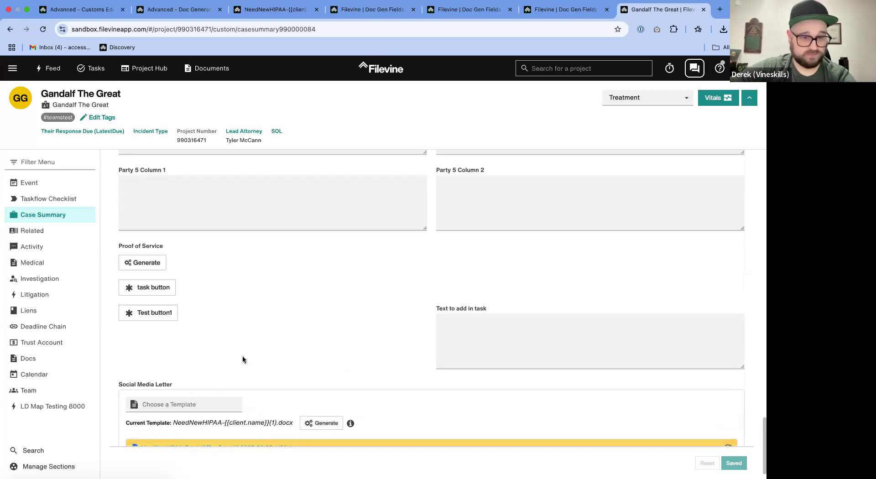
scroll(273, 339, down, 1)
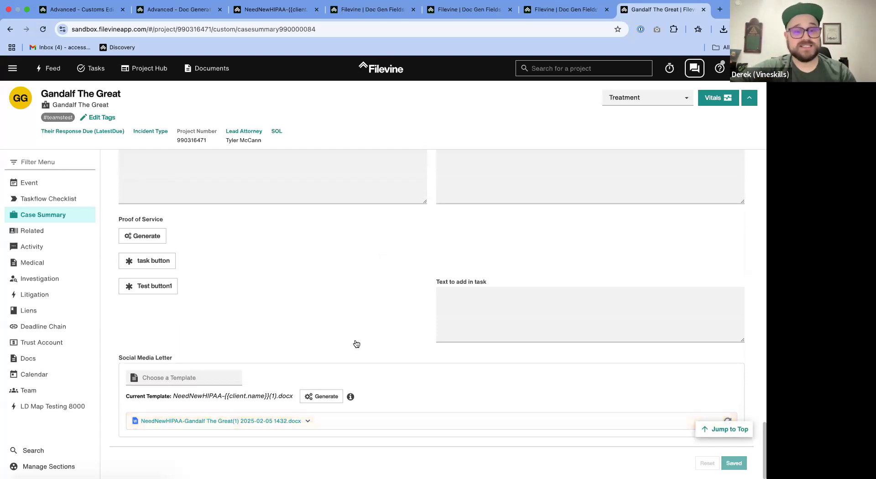
- Rename the generated letter as Need and generate the letter from the current template again
click(307, 420)
scroll(387, 396, down, 3)
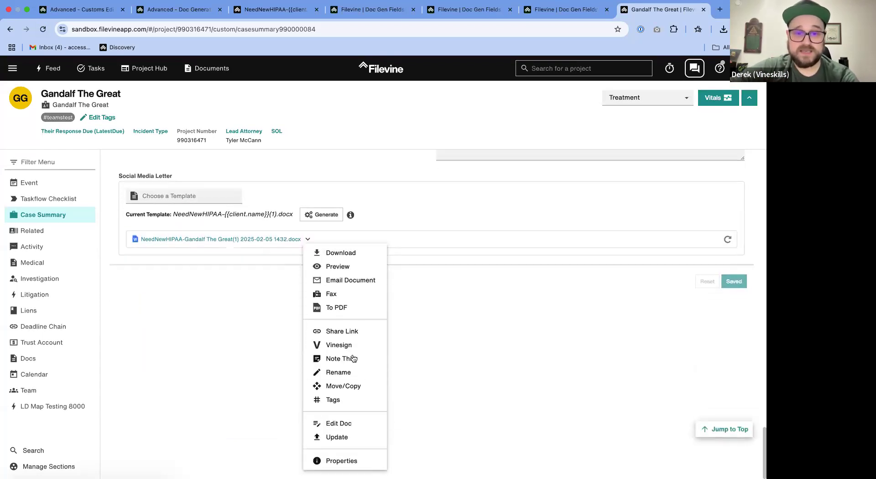
click(340, 370)
drag(306, 408, 154, 410)
key(BackSpace)
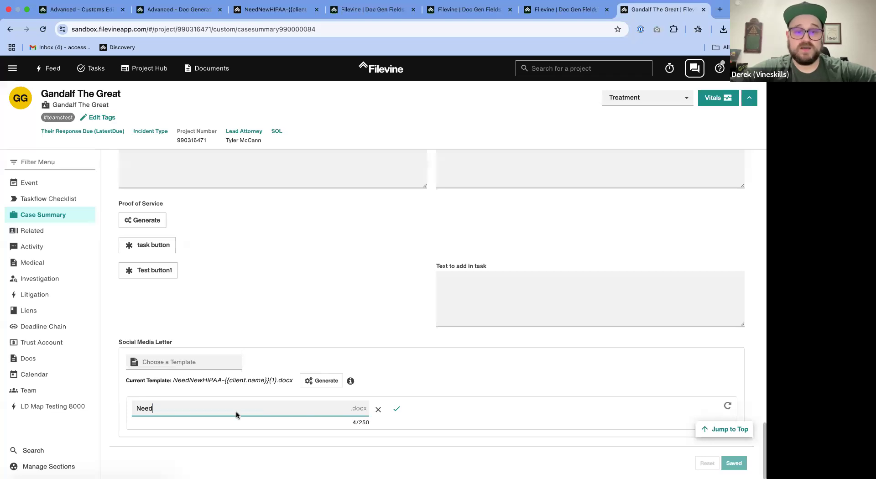
click(396, 409)
click(322, 394)
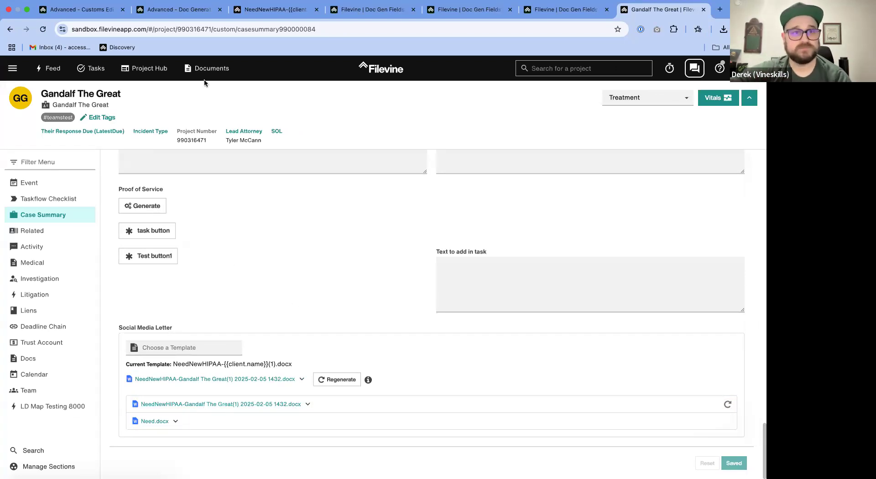
- Close the template's browser preview, switch to Word, and delete the line "IF X=Y THE T Otherwse F" above the salutation
click(178, 9)
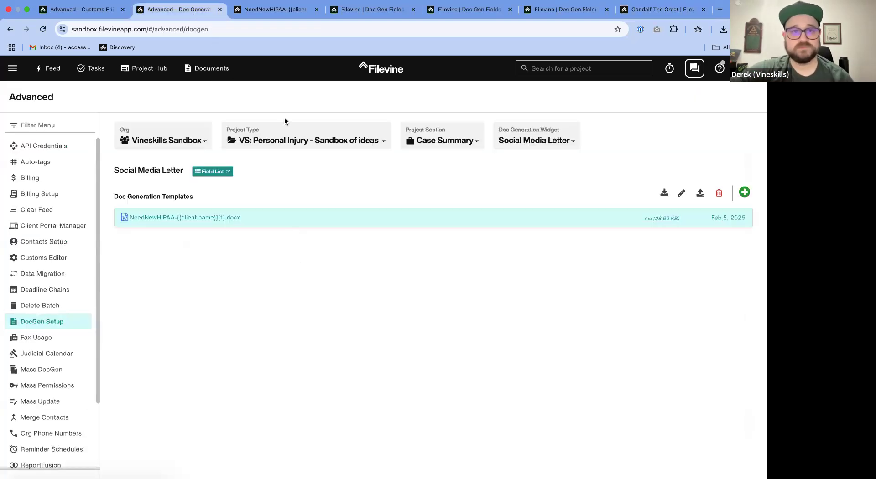
click(287, 10)
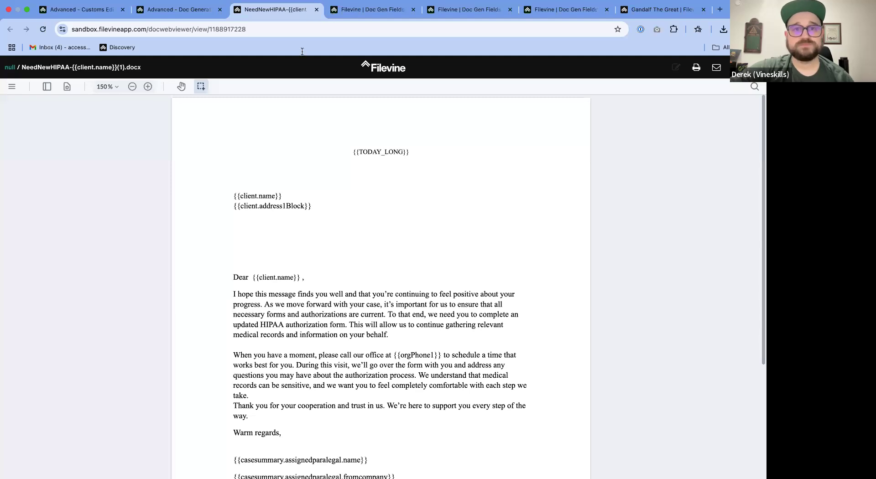
click(316, 10)
key(ctrl+Left)
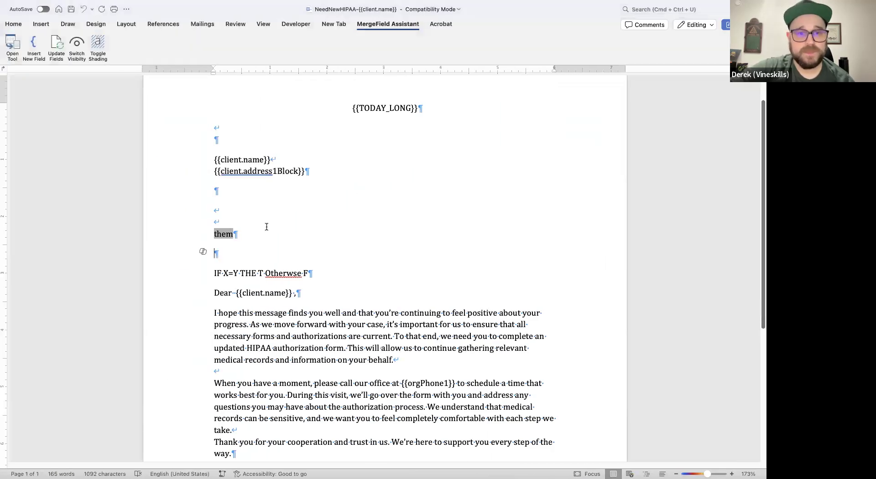
click(165, 276)
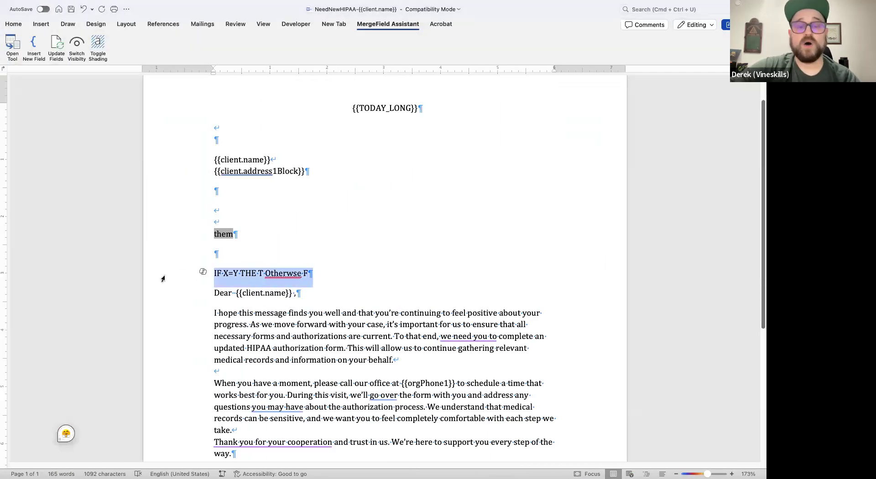
key(BackSpace)
- Show the field codes, examine the gender IF fields above and inside the salutation, and hide the codes again
click(191, 233)
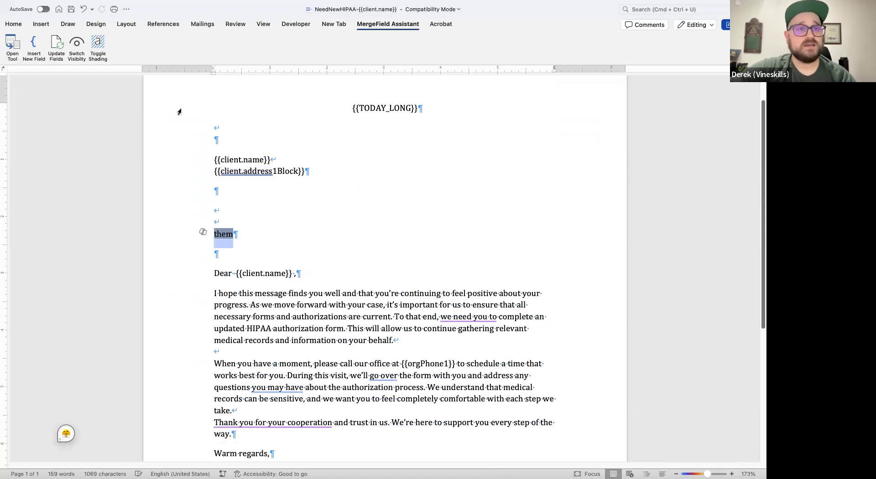
click(77, 44)
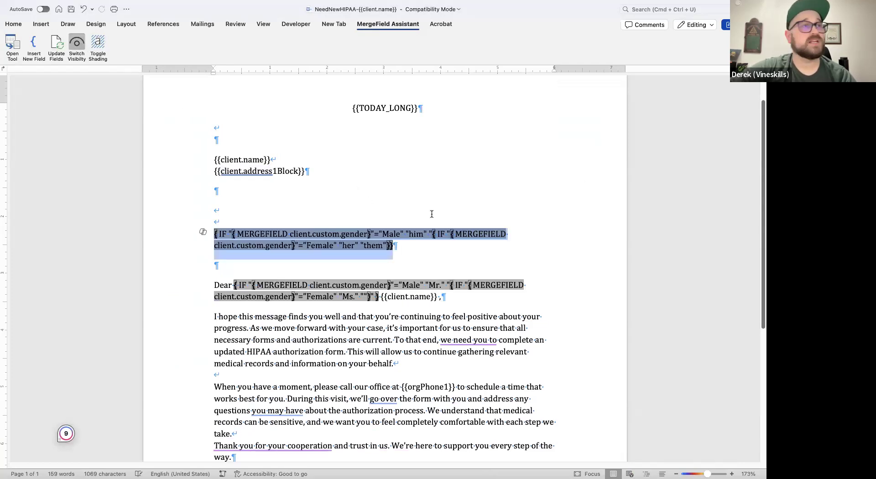
click(358, 295)
click(251, 272)
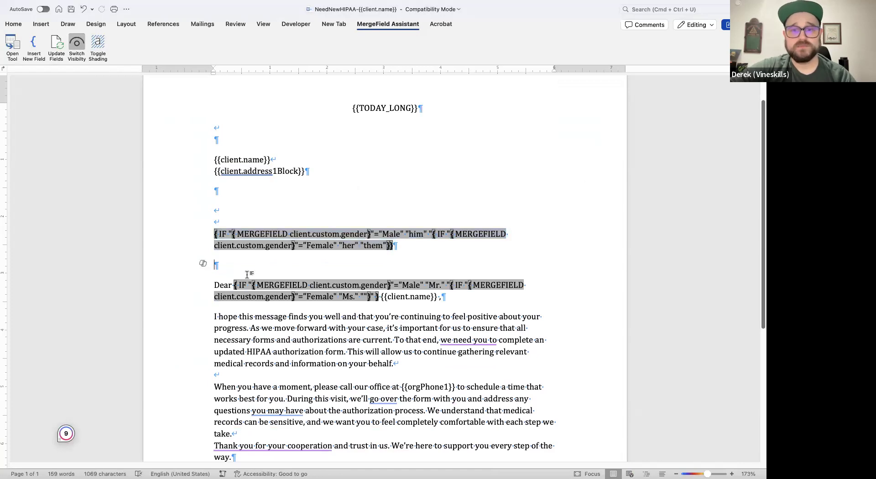
scroll(427, 310, down, 1)
click(391, 277)
click(364, 279)
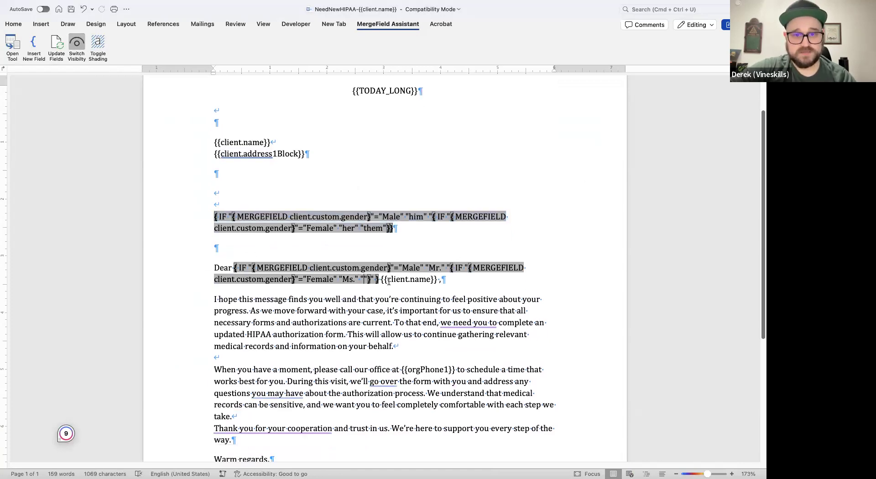
drag(376, 279, 225, 268)
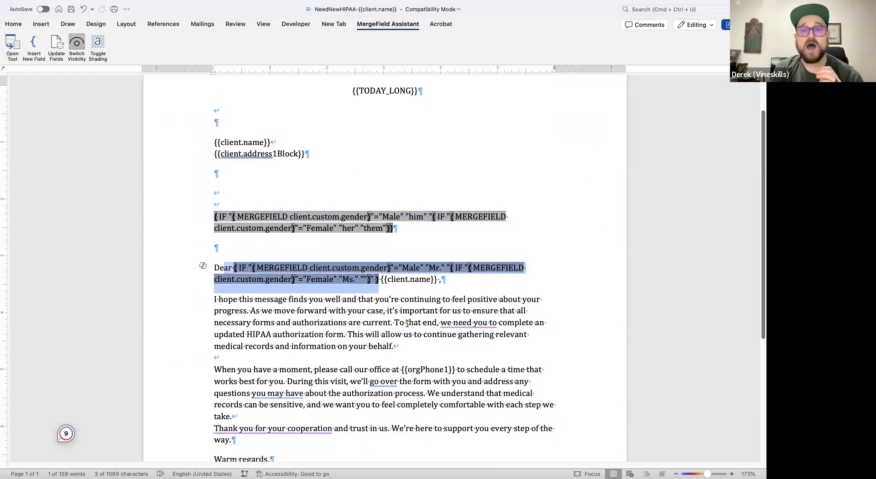
scroll(407, 324, down, 5)
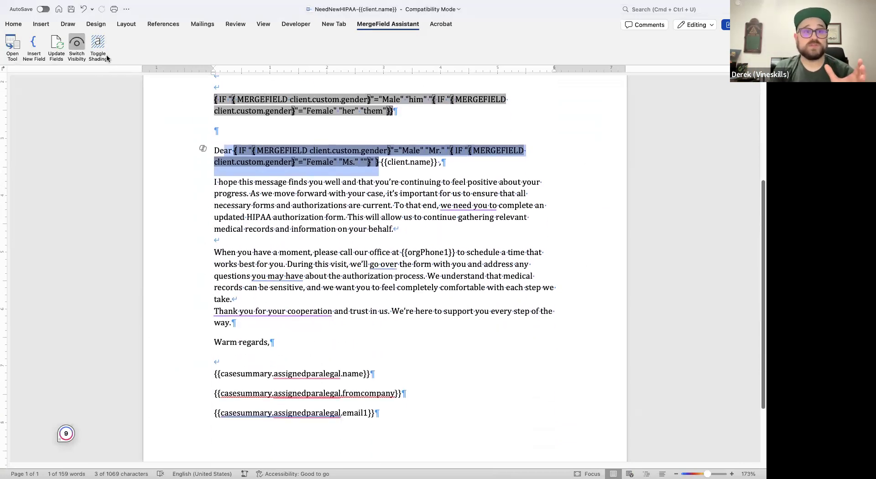
click(85, 57)
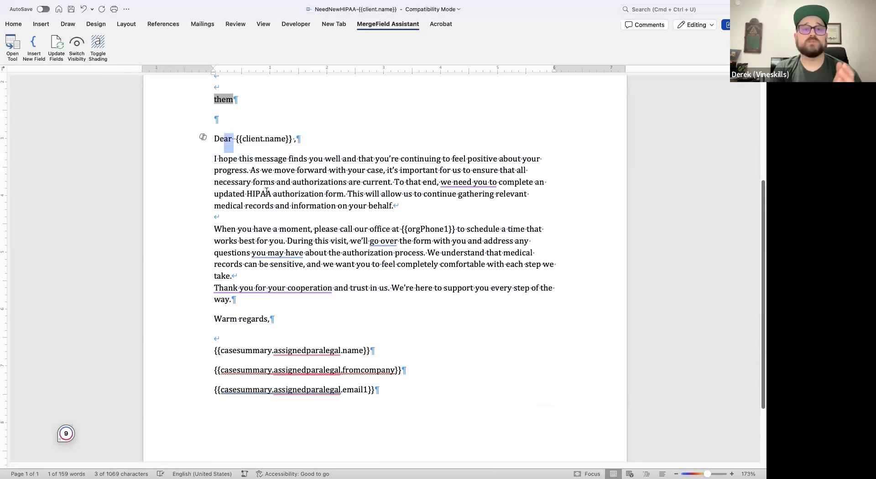
scroll(340, 323, up, 5)
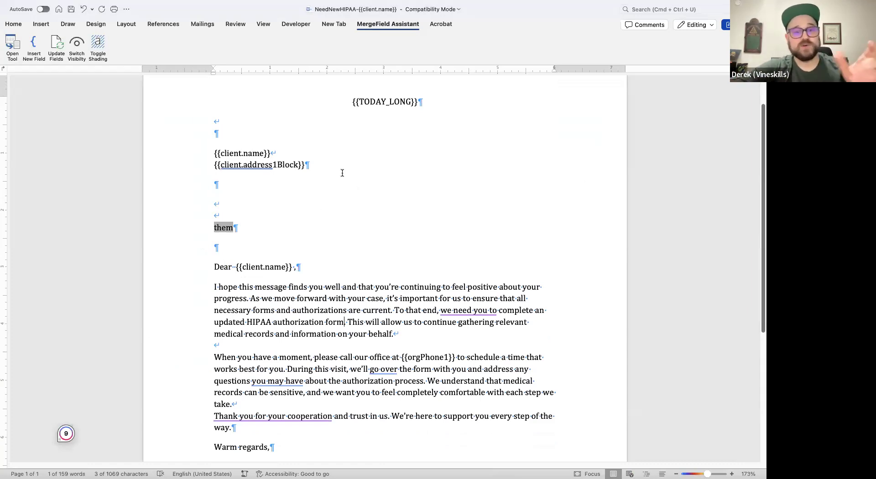
- Check the additional options of the document search and the context options of the IF field displaying "them"
key(super+f)
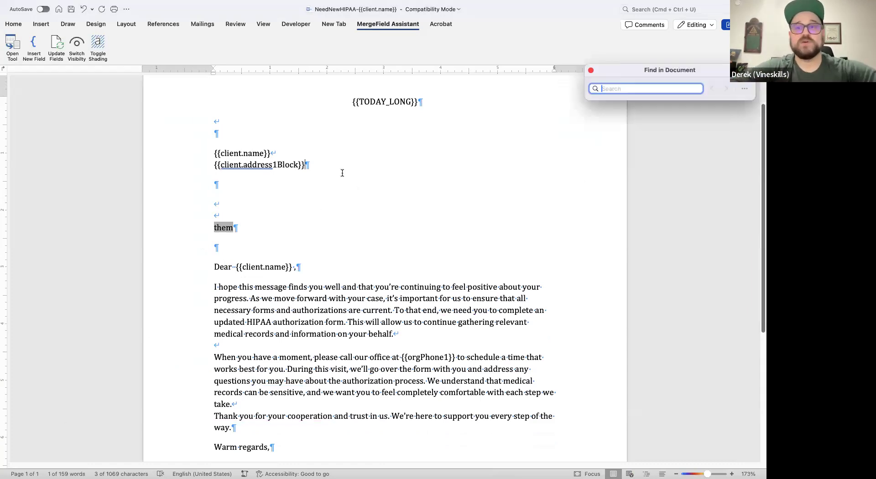
click(743, 89)
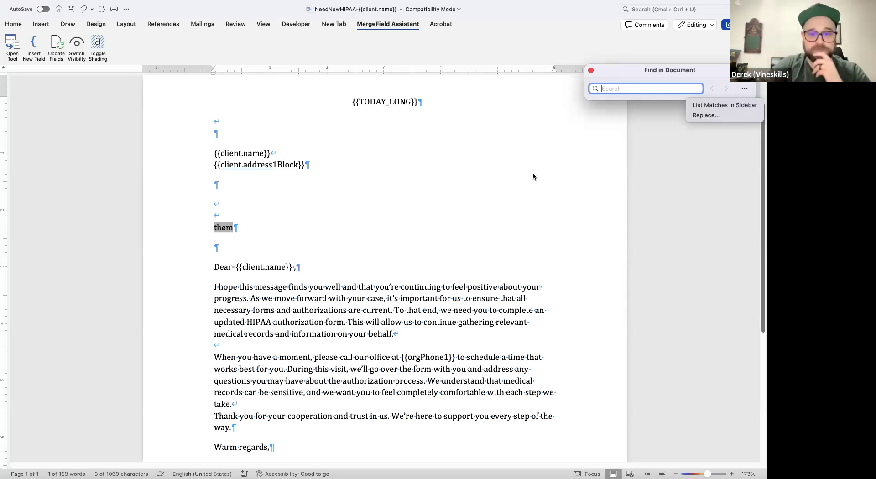
click(385, 273)
click(225, 229)
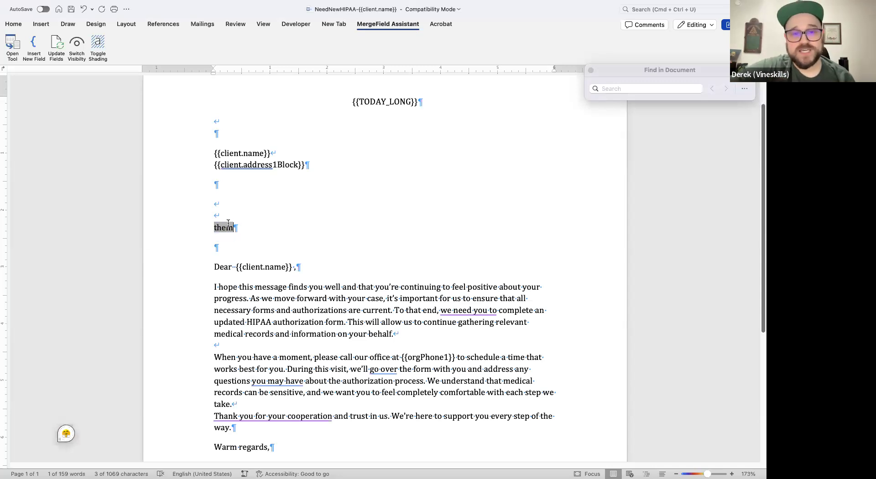
click(205, 229)
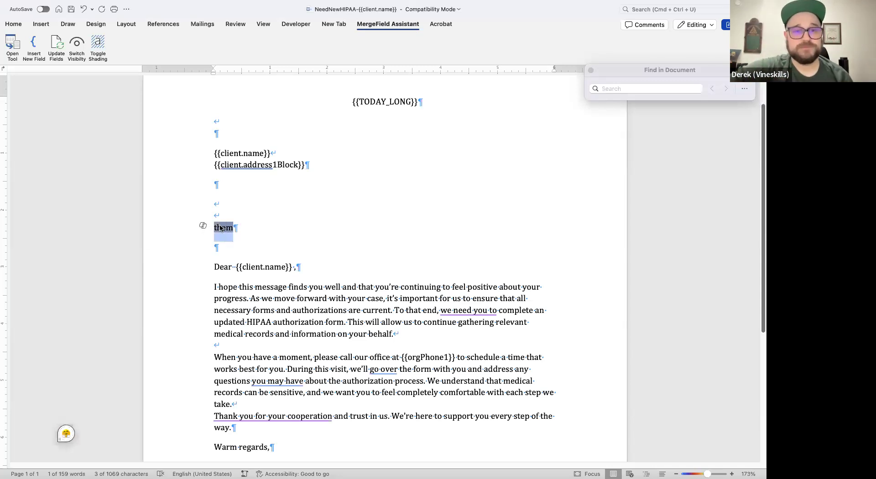
right_click(221, 226)
click(270, 313)
click(366, 203)
- Switch to Filevine in the browser and search the Client doc gen fields list for "address 1"
key(ctrl+Right)
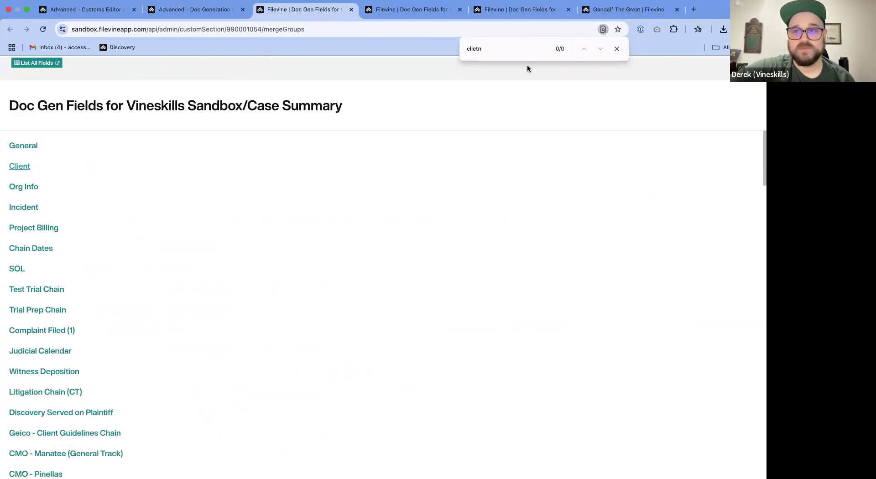
click(617, 49)
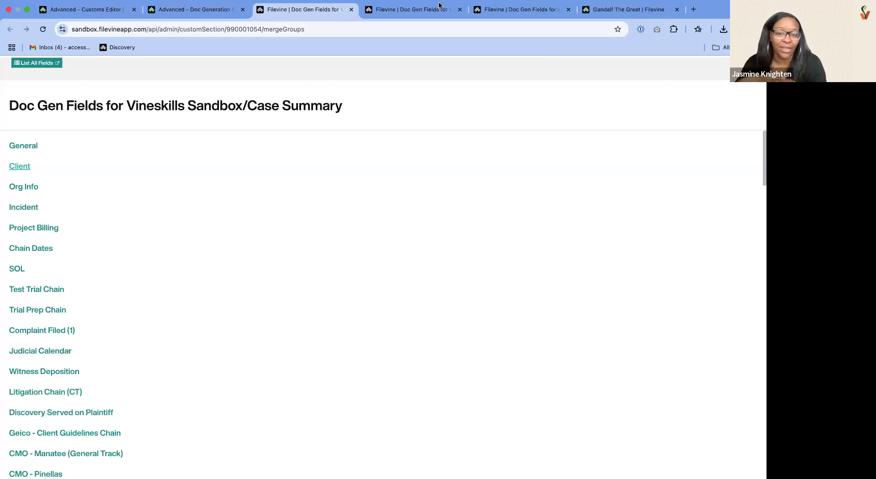
click(418, 12)
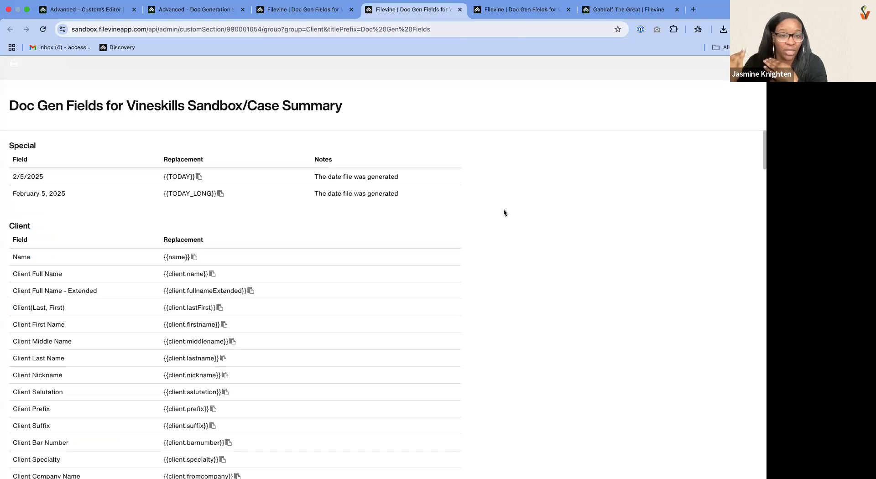
key(super+f)
text(addrfes)
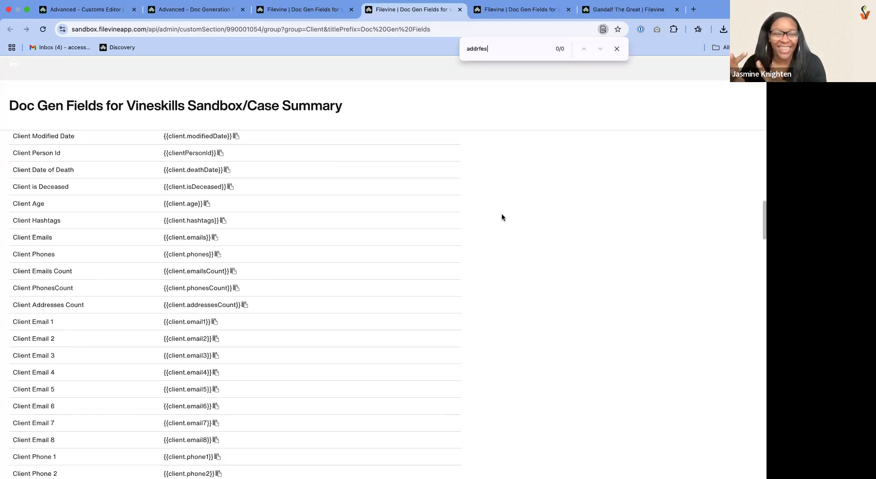
key(BackSpace)
key(BackSpace)
key(BackSpace)
text(ess)
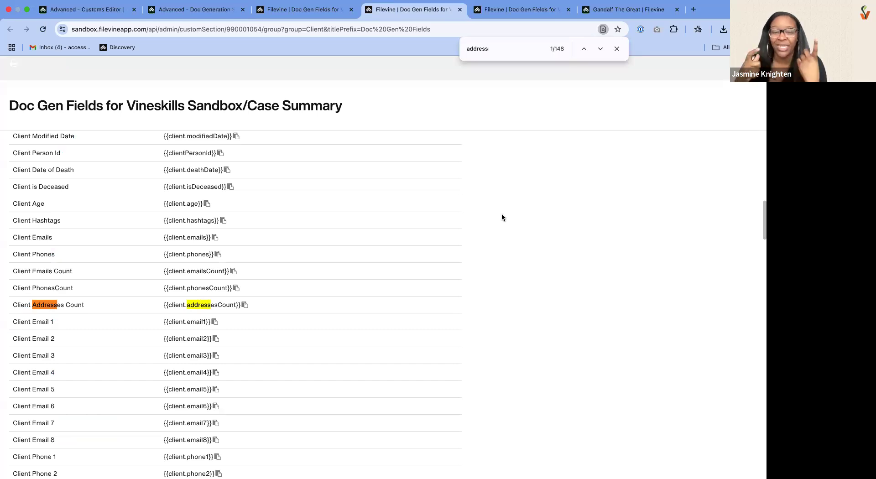
text( 1)
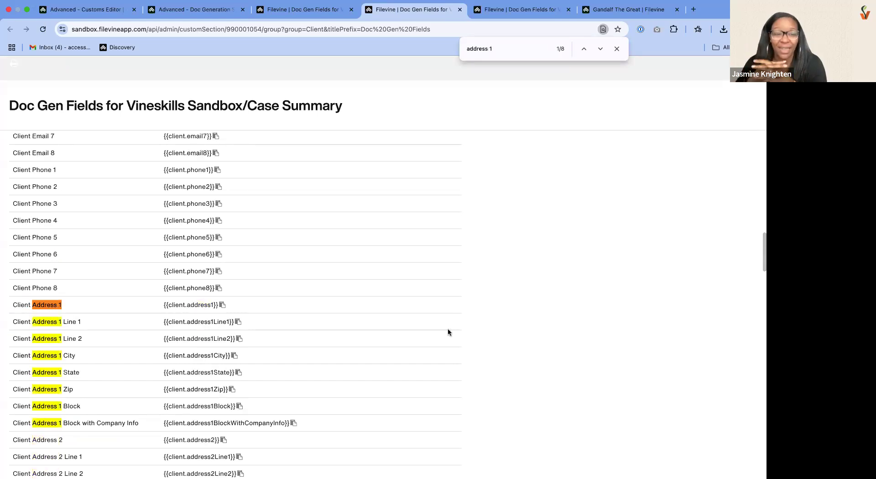
scroll(447, 332, down, 3)
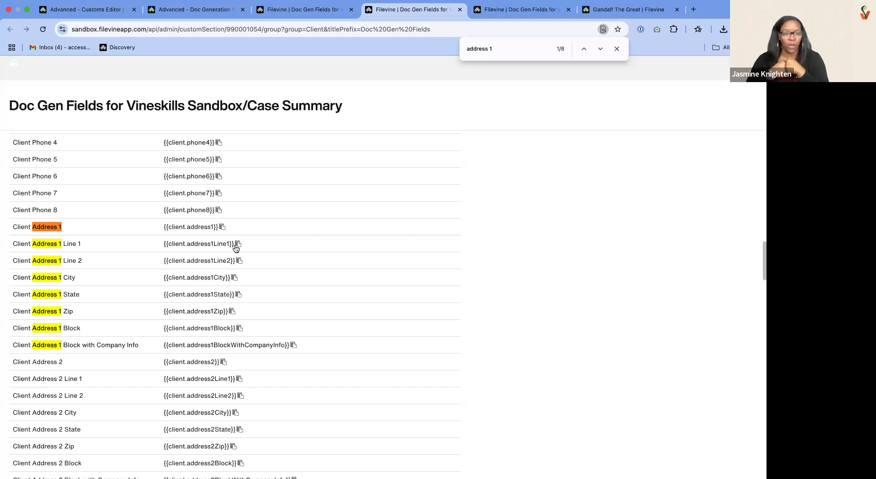
- View the address on the test client's contact card, and return to the Client field list to highlight the Client Address 1 Block row
click(628, 9)
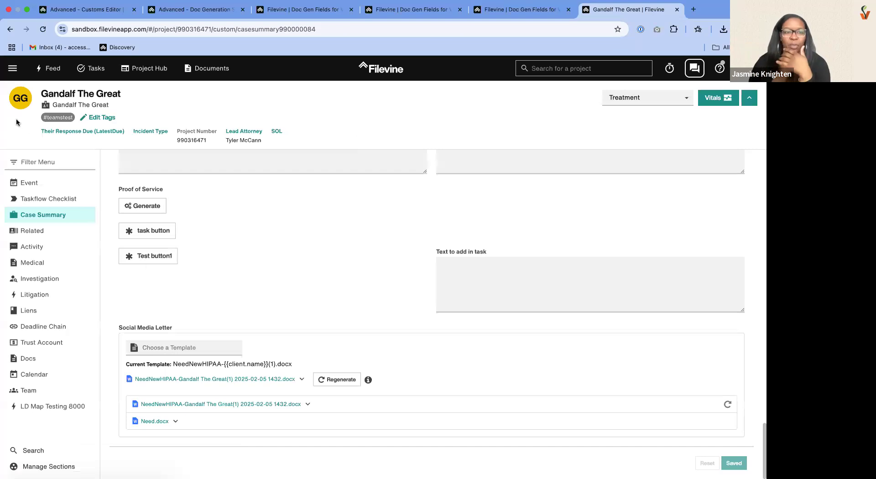
click(14, 103)
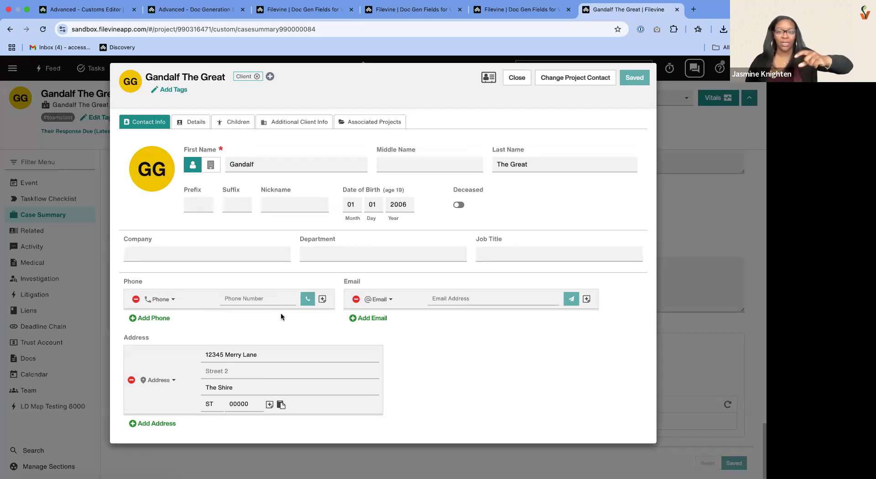
key(ctrl+shift+Tab)
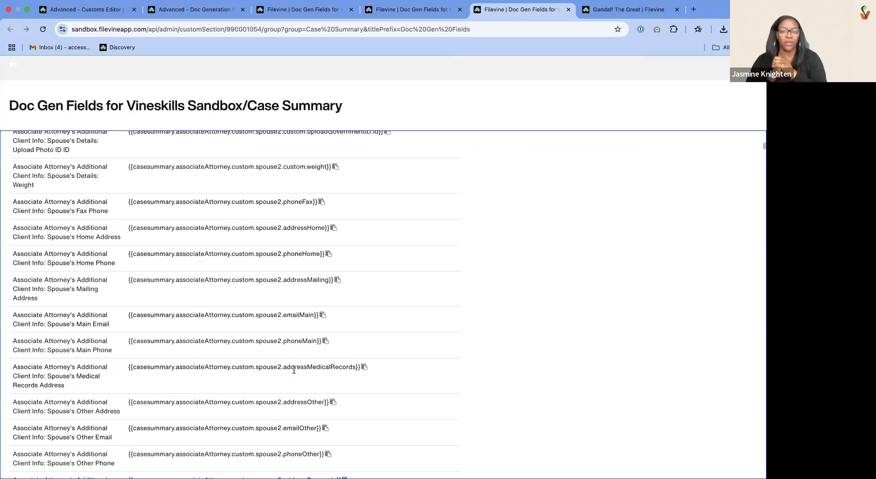
key(ctrl+shift+Tab)
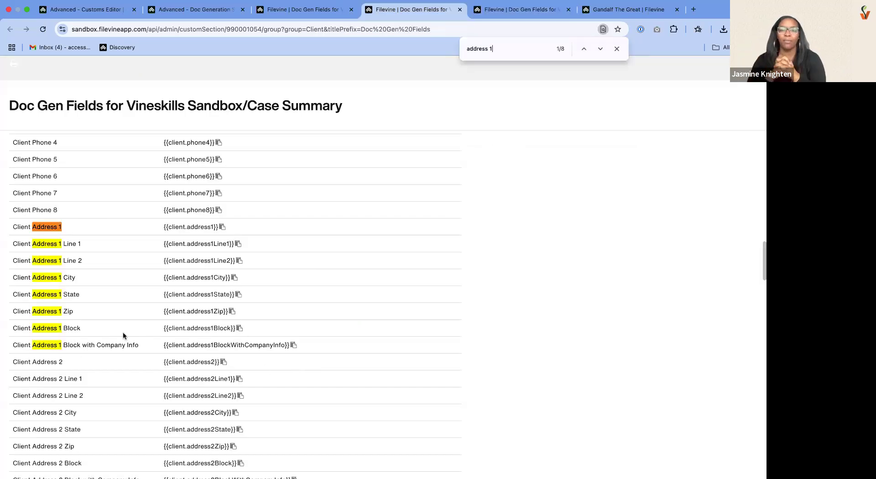
drag(14, 328, 255, 331)
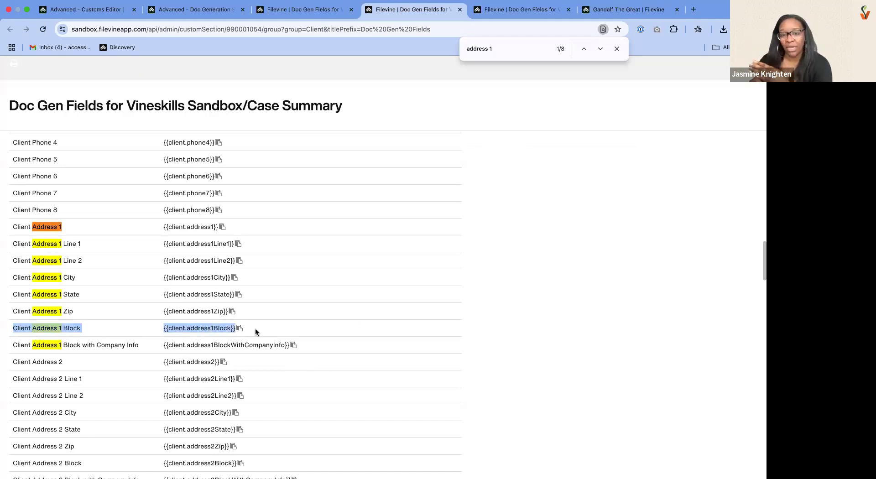
click(299, 347)
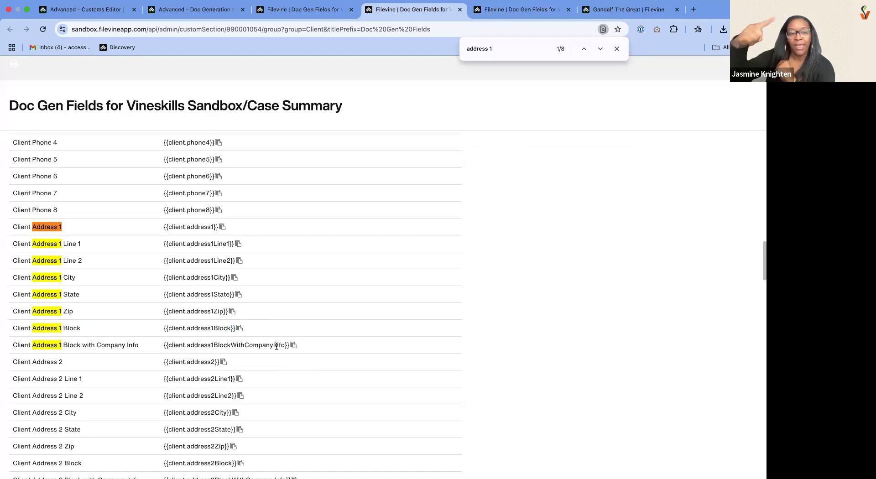
- Check the company and address fields on the test client's contact card
key(ctrl+Tab)
key(ctrl+Tab)
click(155, 258)
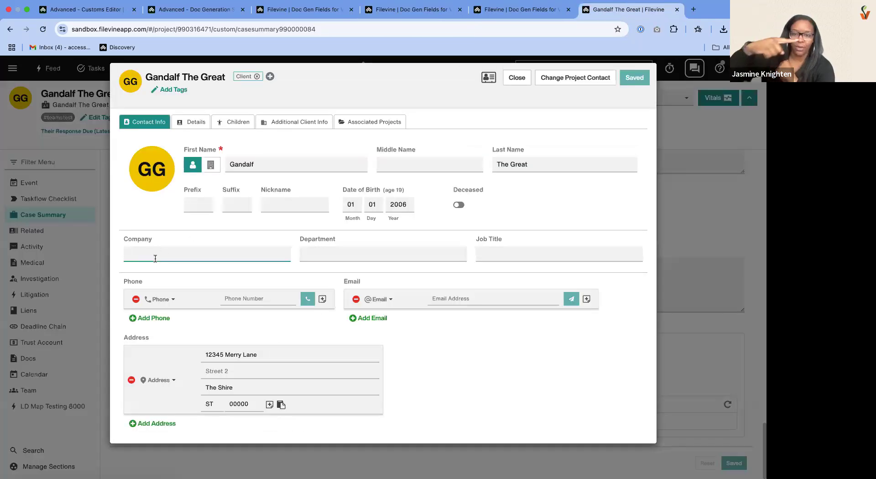
click(237, 404)
click(240, 339)
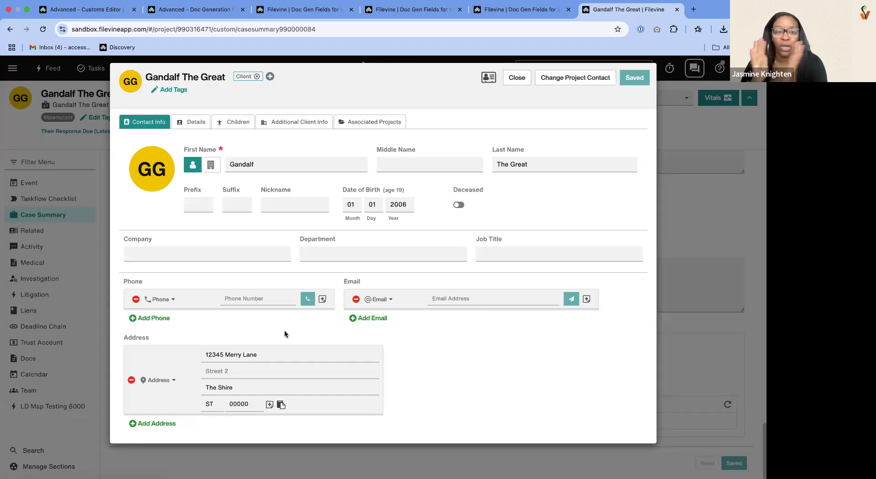
- Return to the Client doc gen field list, highlight the Client Address 1 Block and Block with Company Info rows, and close the page search
key(ctrl+shift+Tab)
key(ctrl+shift+Tab)
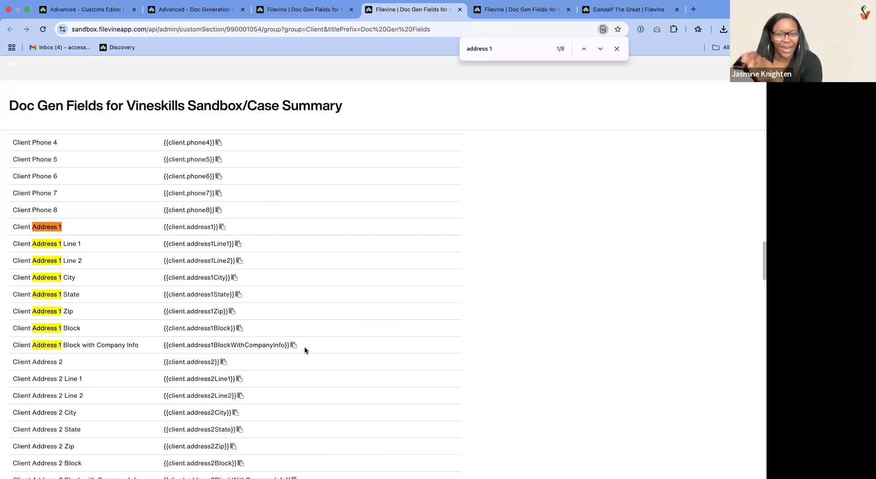
drag(349, 327, 349, 346)
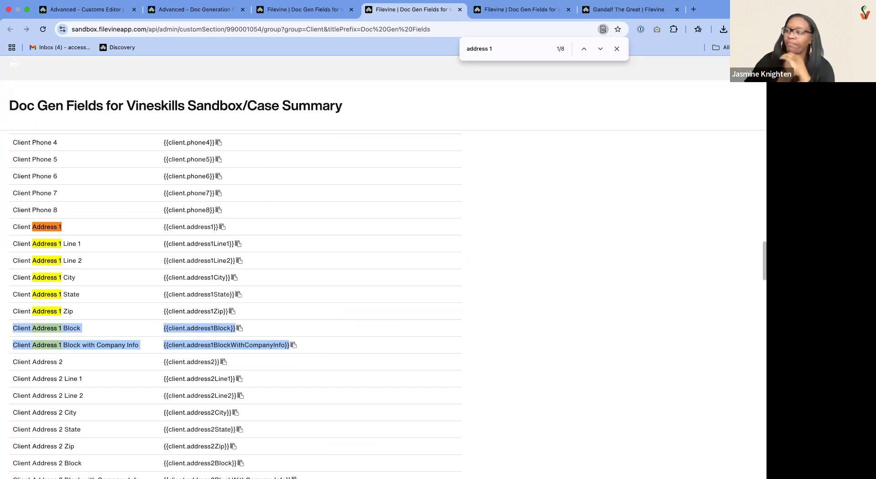
click(411, 236)
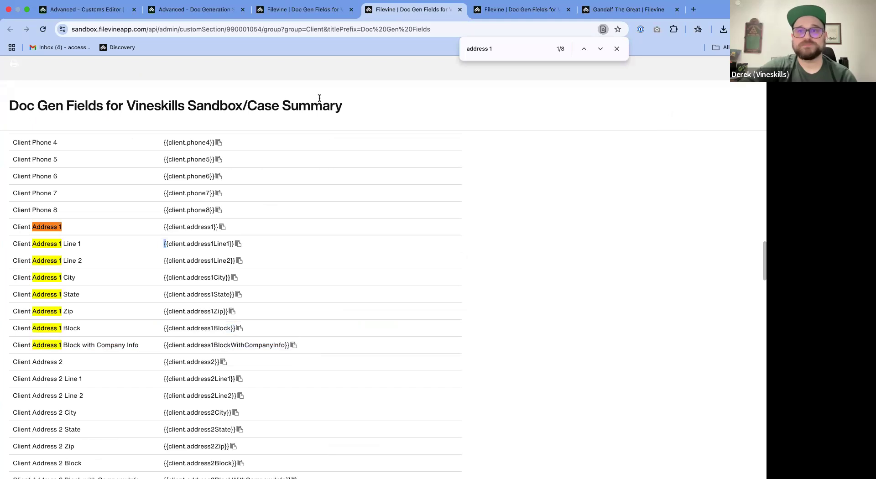
click(616, 49)
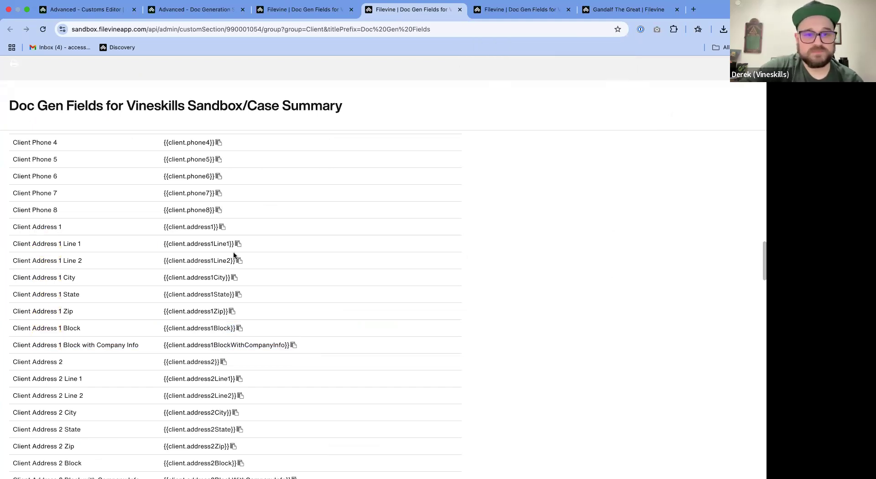
scroll(208, 269, down, 3)
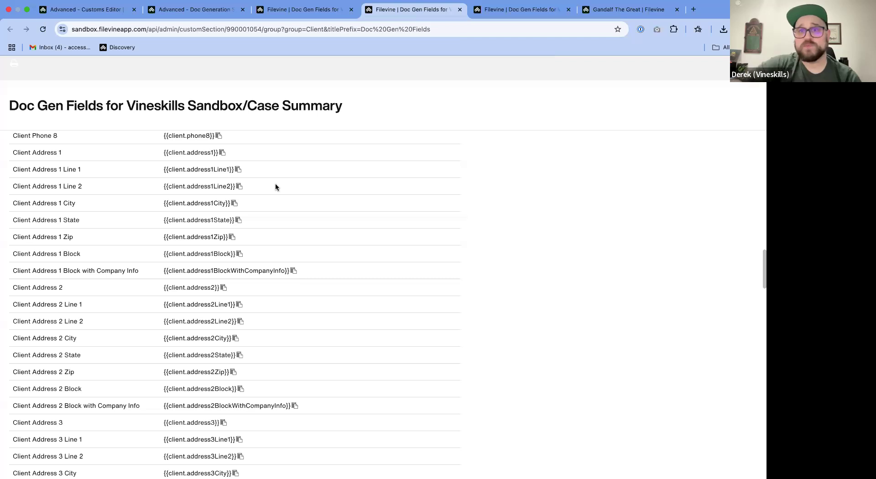
- Search the Client field list for "org", clear the search, and locate the Org Info group in the doc gen group list
click(611, 10)
click(413, 14)
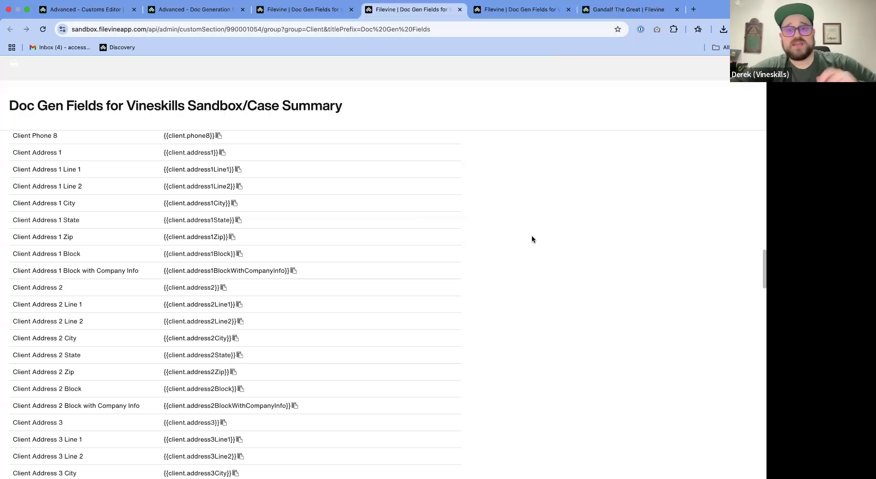
key(super+f)
text(org)
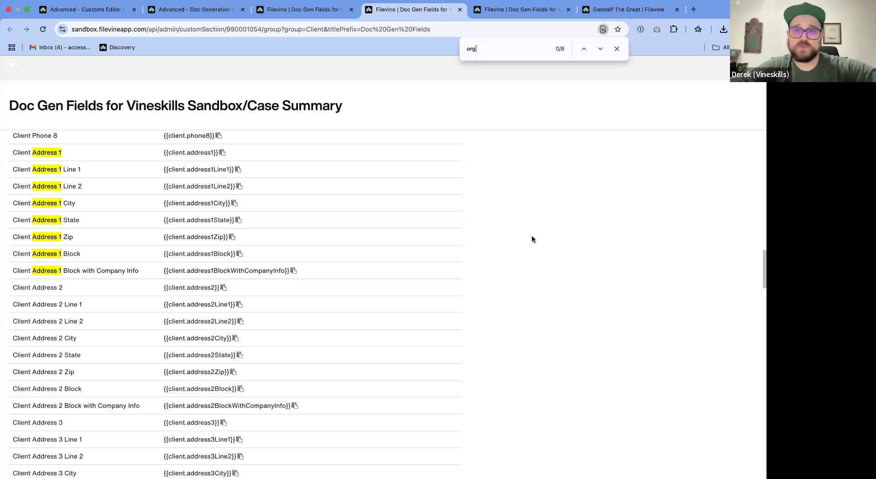
key(BackSpace)
key(BackSpace)
key(BackSpace)
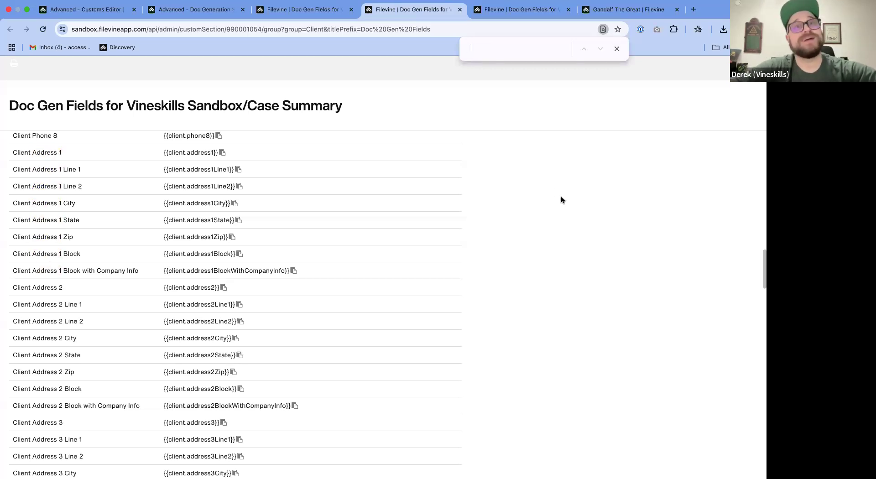
click(304, 9)
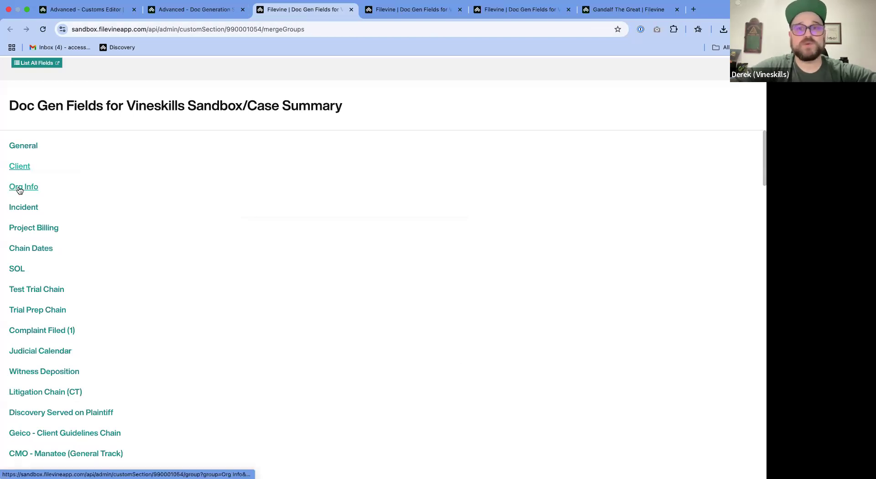
- Close the client's contact card and open the contact info of the Vineskills Sandbox org in the Filevine setup
click(527, 15)
click(613, 11)
click(516, 81)
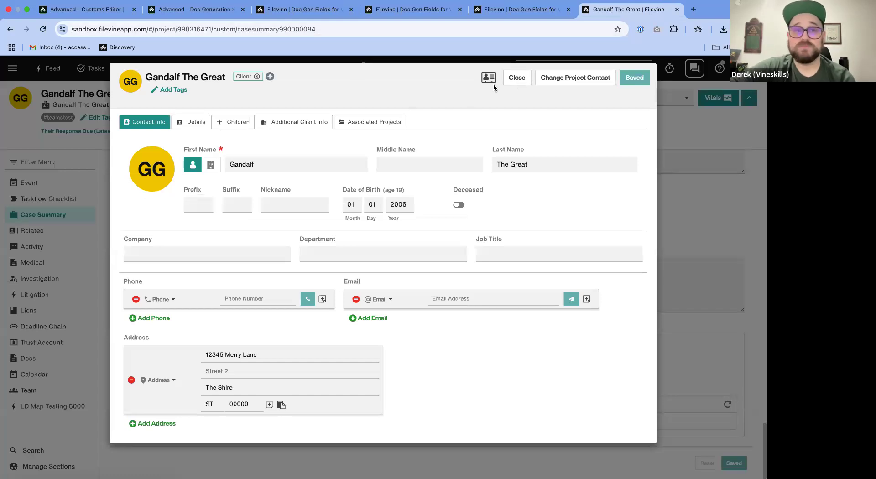
click(13, 68)
click(25, 257)
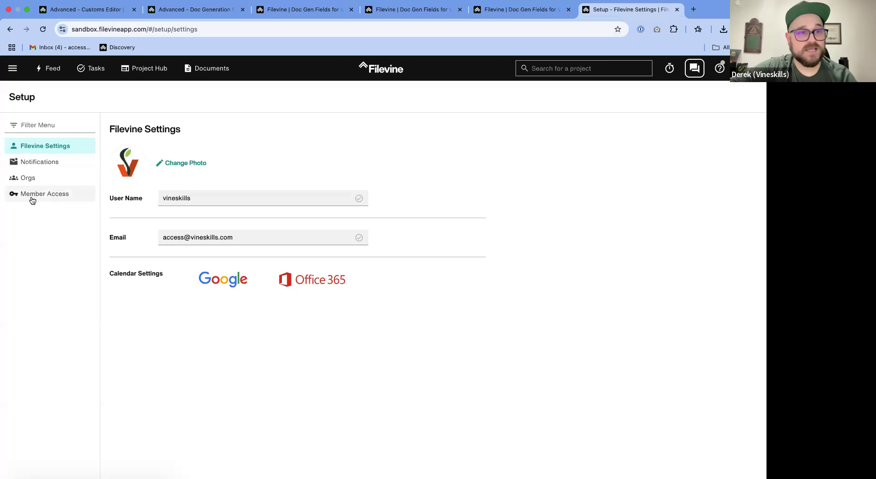
click(37, 182)
click(167, 133)
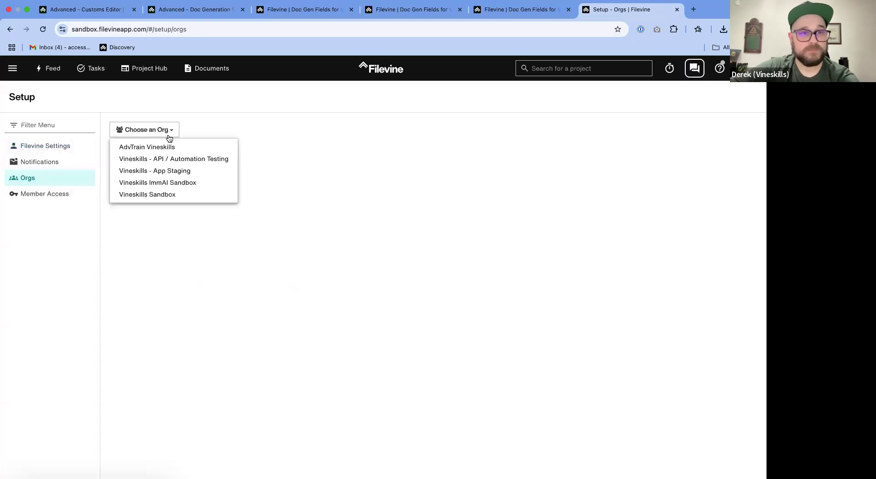
click(166, 193)
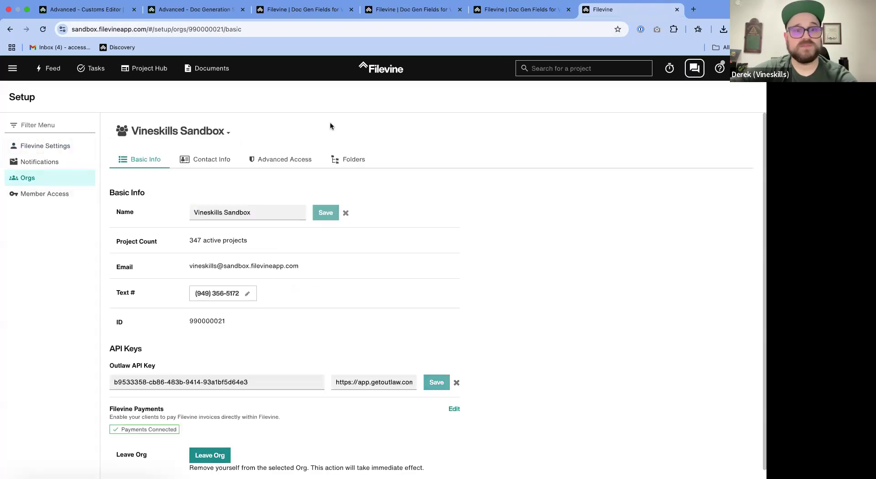
click(237, 164)
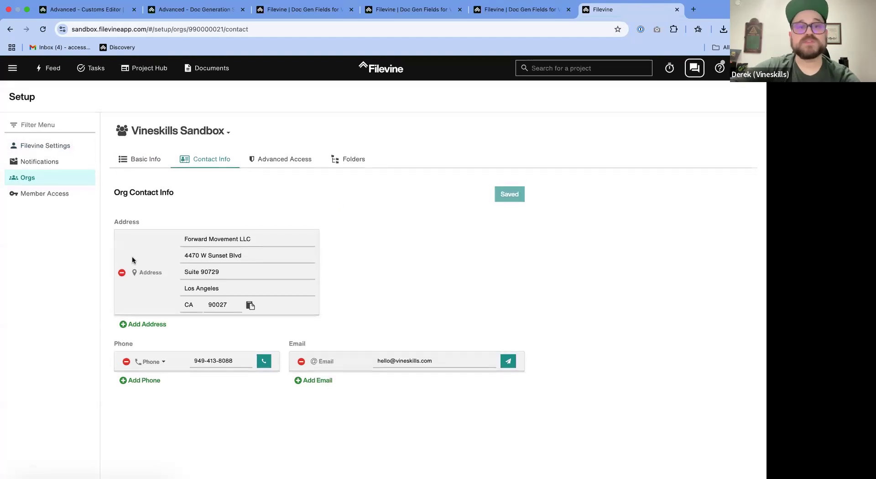
- Add a series of blank address entries to the org contact info and look through them
click(139, 325)
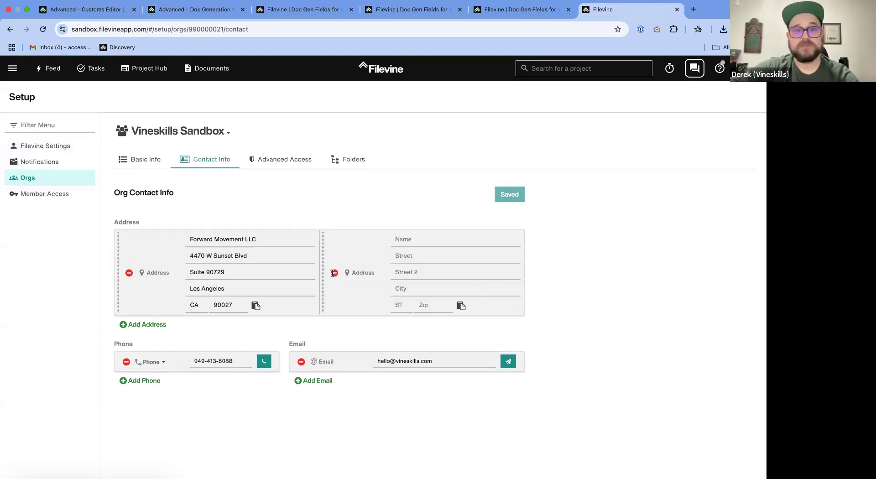
click(144, 326)
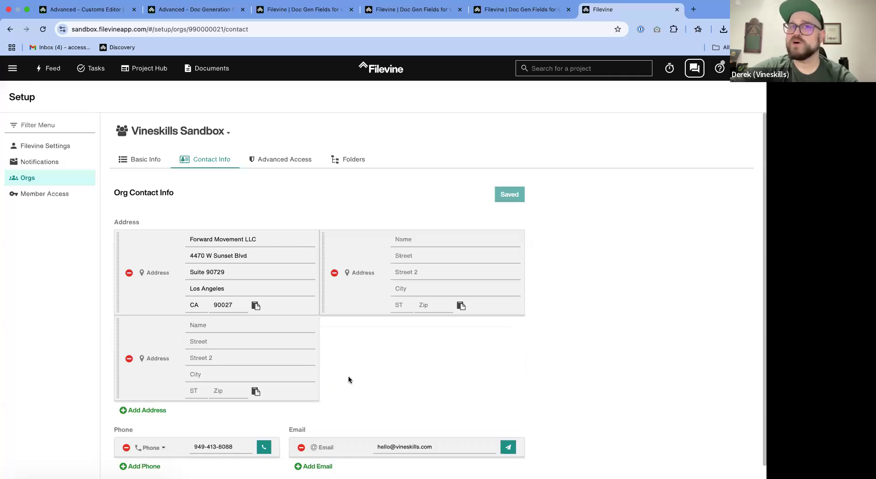
scroll(349, 380, down, 1)
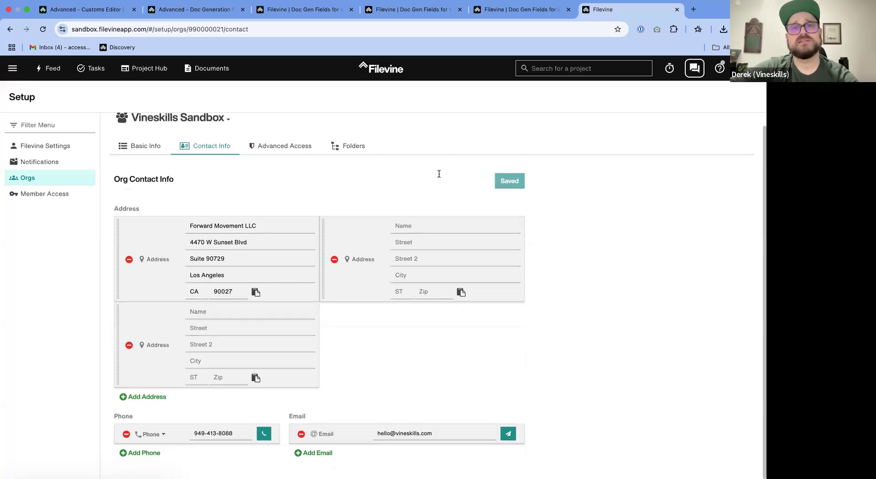
click(144, 397)
click(144, 397)
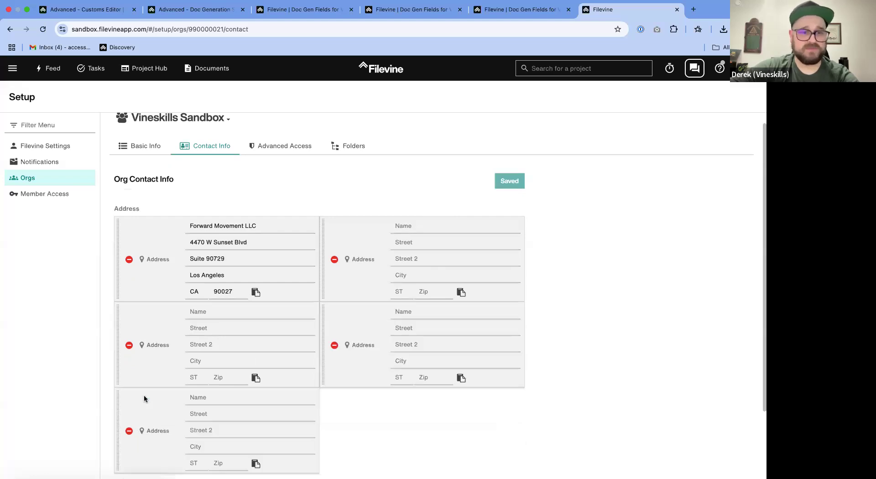
scroll(144, 398, down, 5)
click(146, 397)
click(148, 396)
scroll(147, 399, down, 5)
click(146, 397)
click(146, 396)
scroll(146, 398, down, 5)
click(146, 398)
click(146, 398)
scroll(146, 398, down, 5)
click(146, 398)
scroll(146, 398, up, 15)
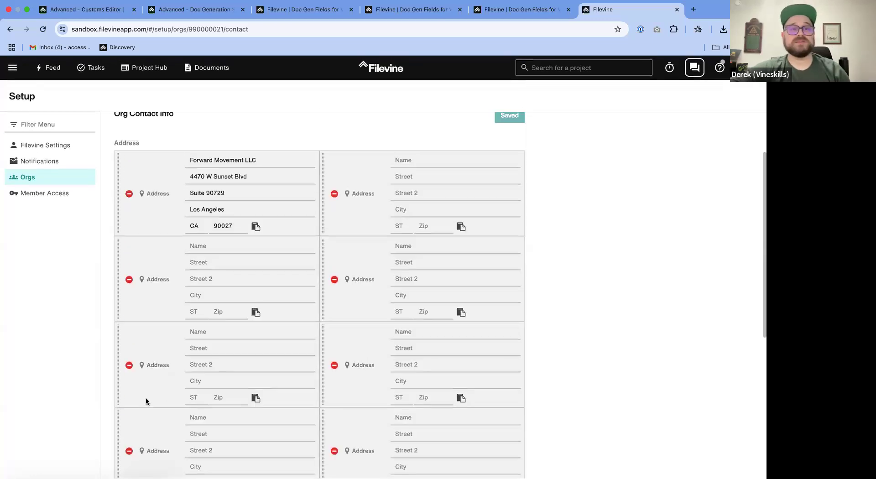
scroll(149, 378, down, 15)
scroll(149, 382, up, 15)
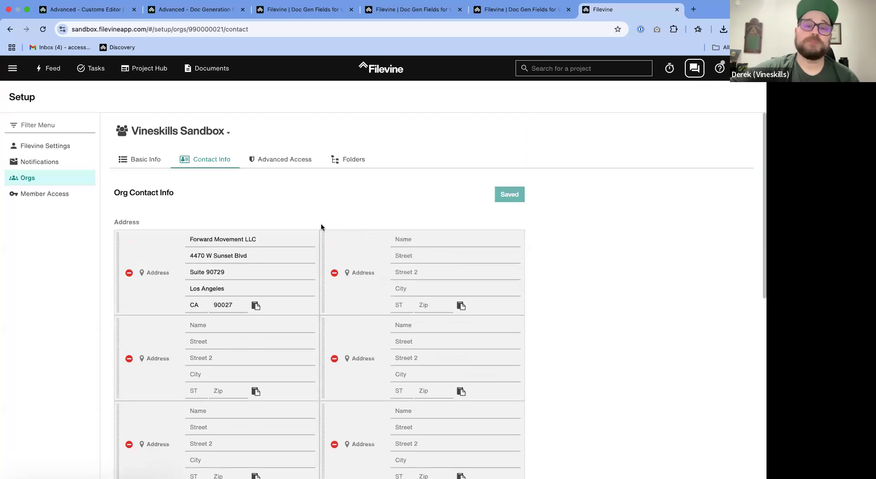
- Return to the Client doc gen field list, close the empty page search, and examine the string modifiers and Boolean filters below the fields
click(411, 10)
scroll(352, 270, down, 20)
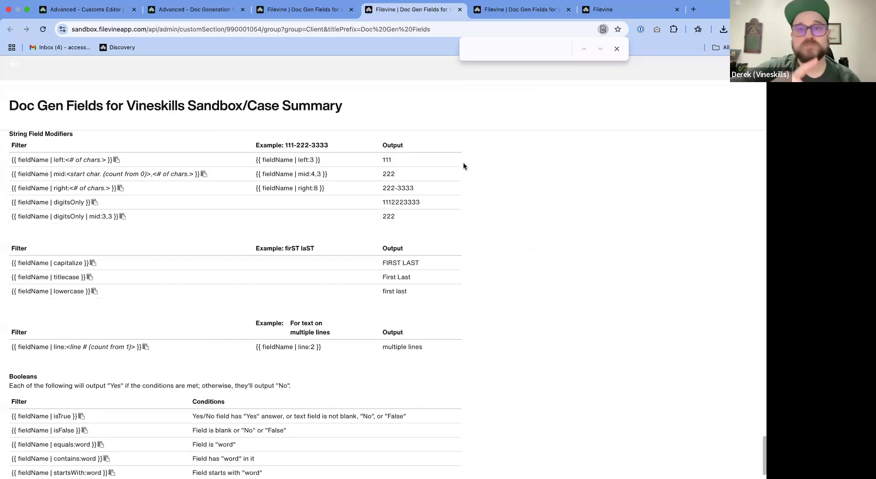
click(617, 50)
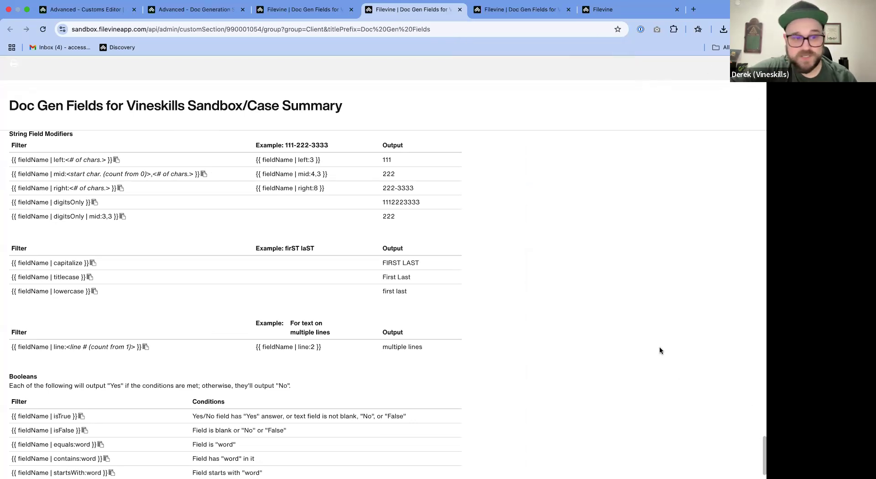
scroll(659, 348, down, 2)
drag(532, 338, 520, 477)
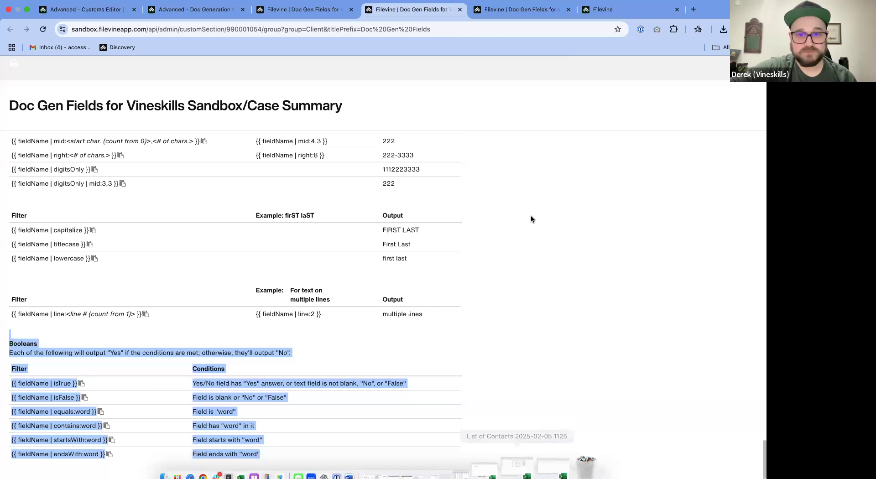
scroll(531, 219, up, 12)
scroll(531, 219, down, 6)
scroll(531, 217, down, 3)
scroll(531, 216, up, 1)
scroll(531, 216, down, 1)
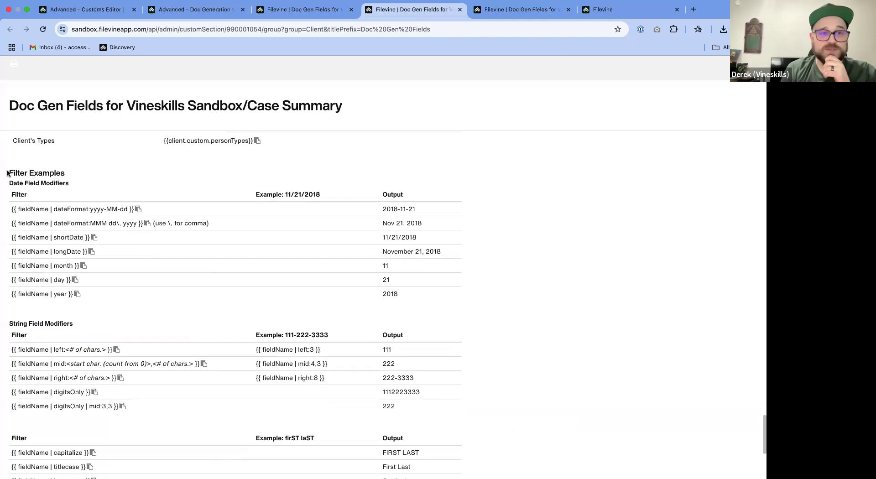
- Highlight the Filter Examples heading and review the Date Field Modifiers with their sample outputs
drag(8, 172, 100, 171)
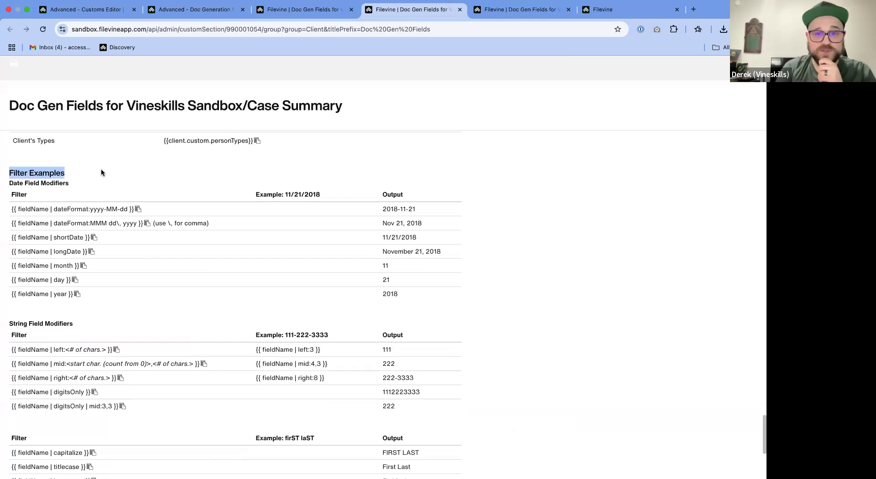
click(209, 184)
drag(26, 184, 99, 190)
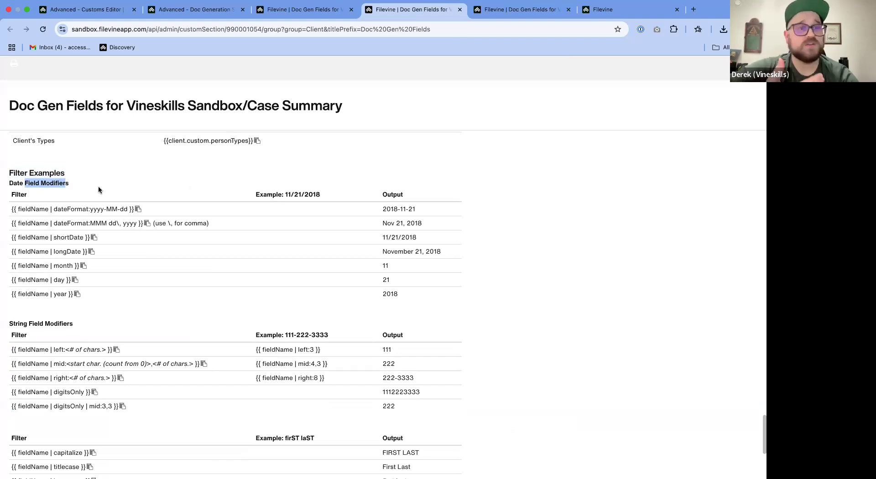
drag(461, 255, 379, 206)
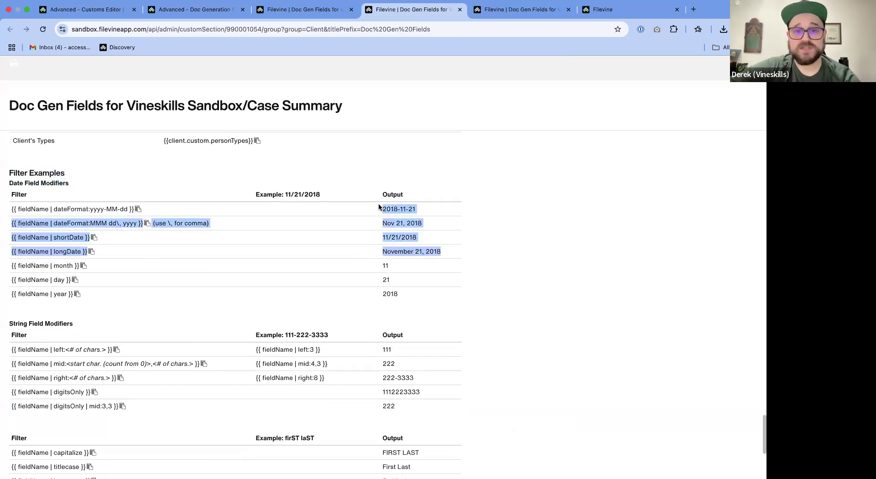
click(359, 235)
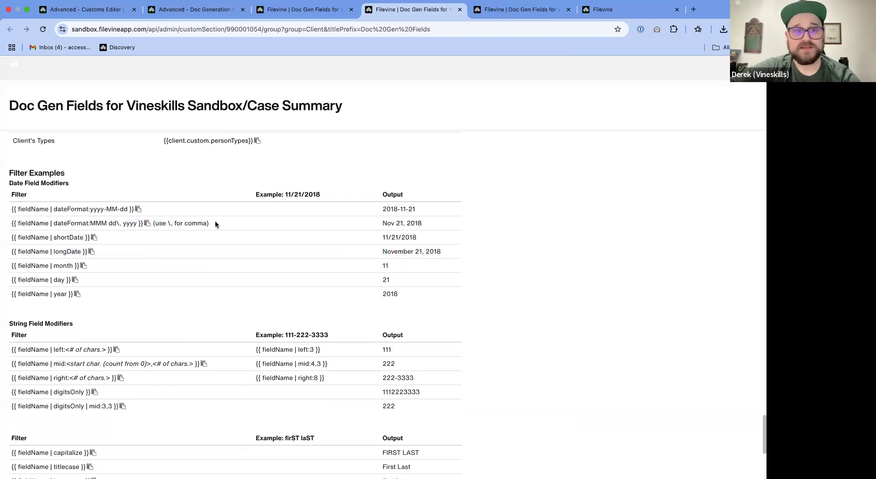
scroll(431, 317, down, 2)
scroll(431, 317, up, 3)
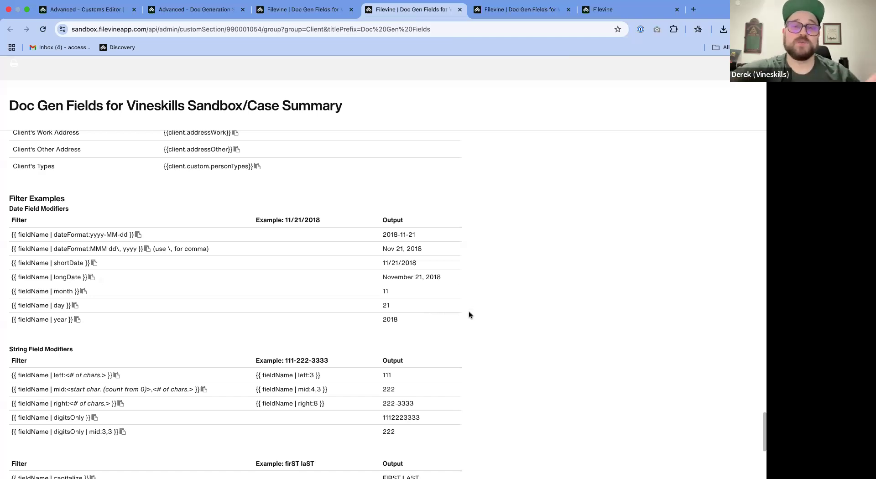
- Switch to the Word template and copy the client.custom.gender merge field from the IF field onto the empty line above the salutation
key(ctrl+Left)
drag(234, 227, 361, 228)
key(super+c)
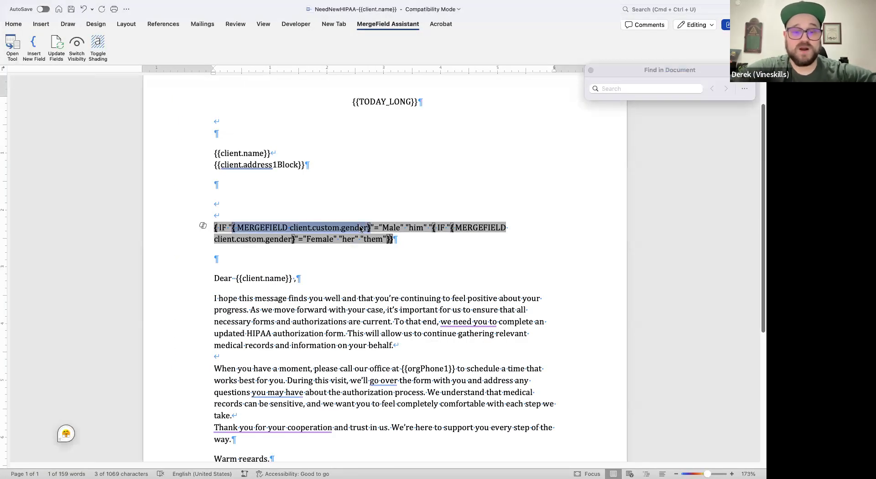
click(348, 259)
key(super+v)
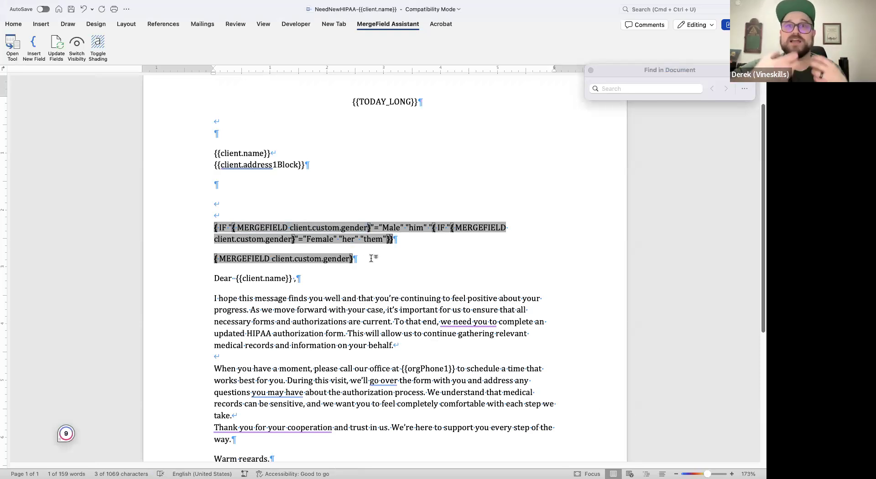
- Switch back to Filevine in the browser and view the date and string field modifier examples
key(super+Tab)
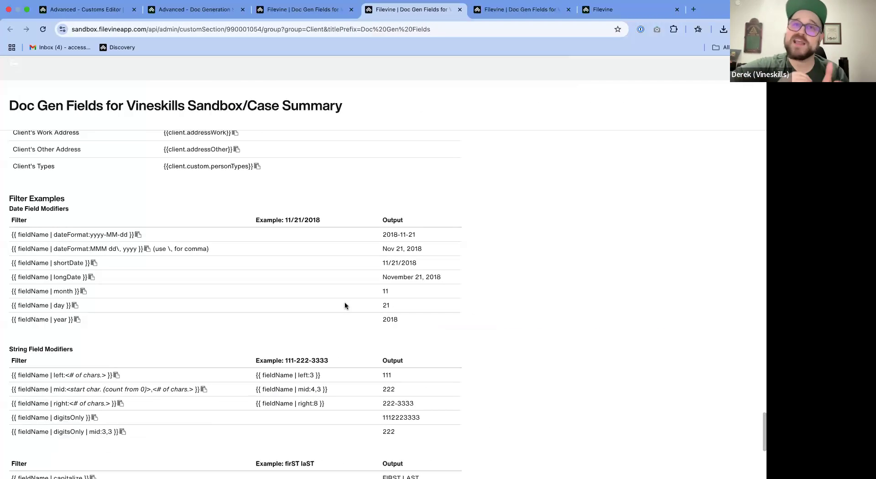
scroll(546, 350, down, 3)
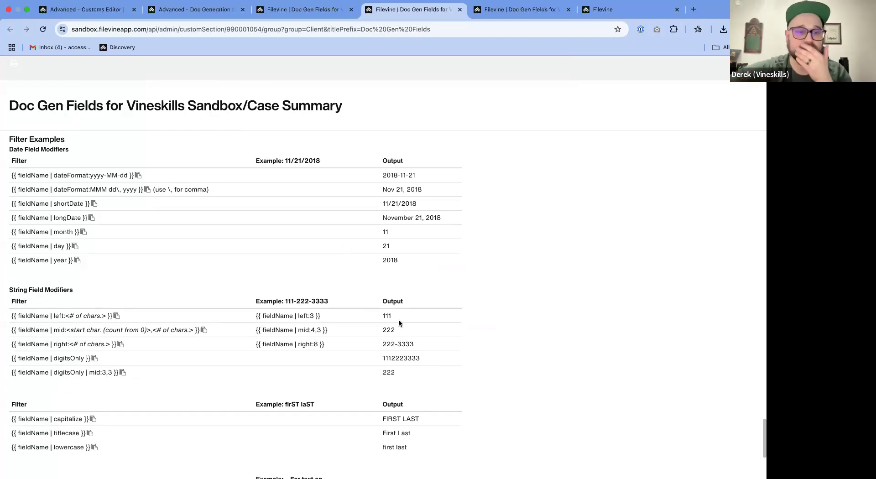
- Review the text case, line and Boolean filter examples in the Client doc gen field list
scroll(399, 319, down, 5)
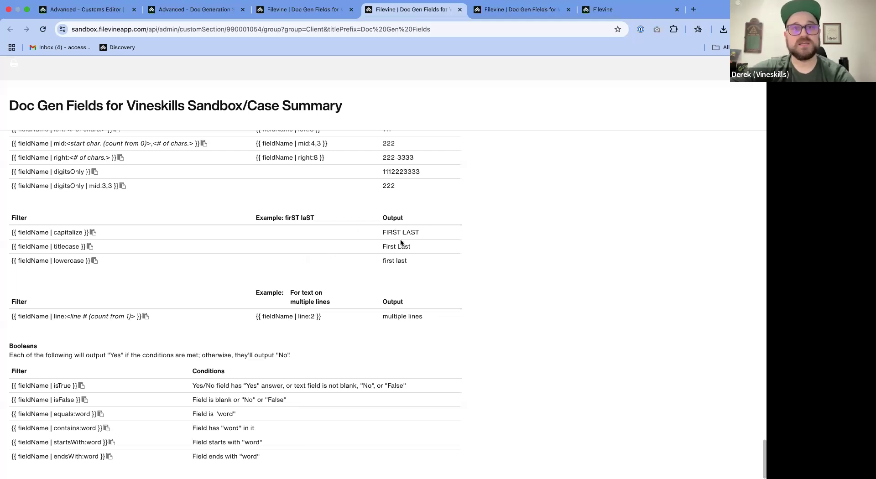
scroll(425, 266, down, 1)
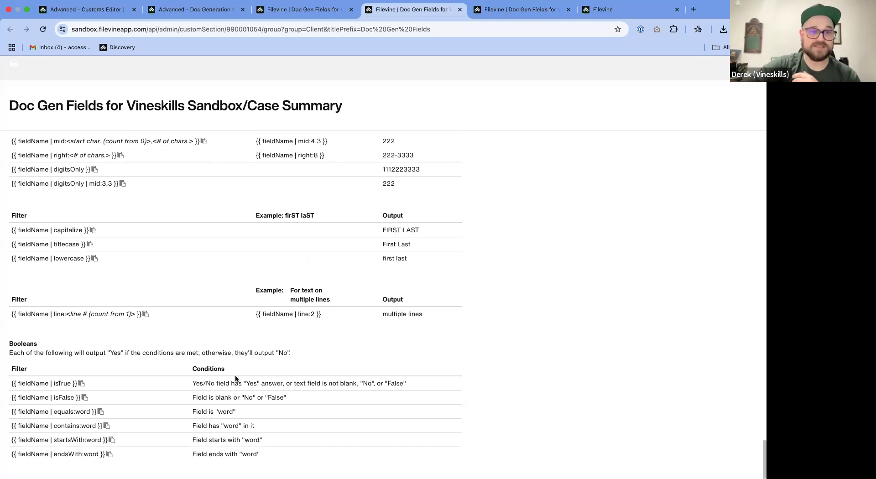
scroll(274, 371, up, 5)
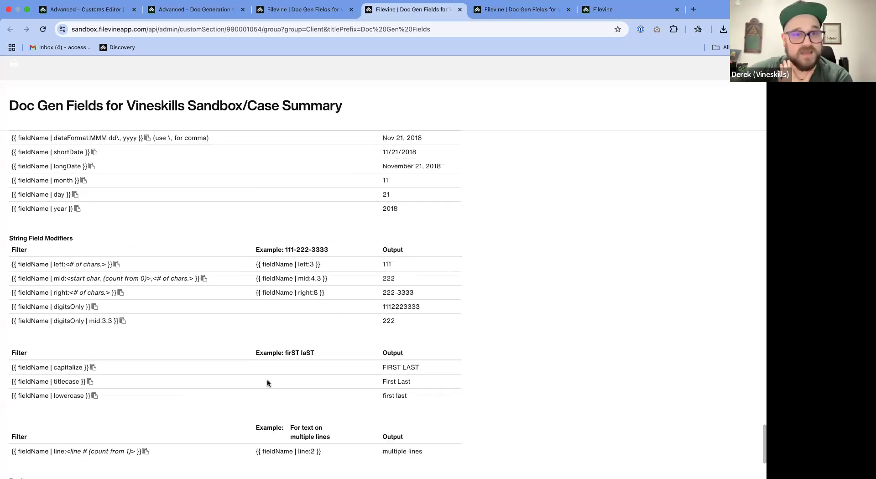
- Switch to the Word template and add two empty lines below the assigned paralegal email field in the signature block
key(super+Tab)
scroll(289, 326, down, 5)
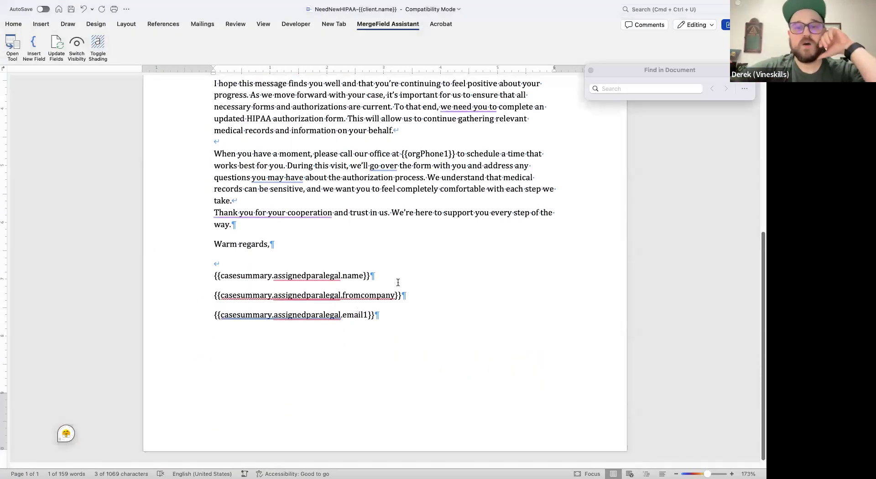
drag(368, 278, 230, 277)
click(433, 302)
drag(383, 280, 179, 280)
right_click(273, 295)
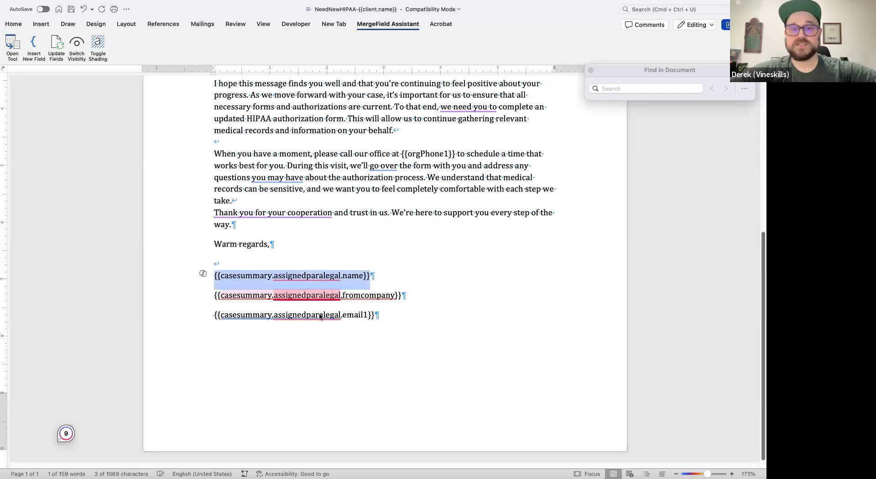
click(399, 314)
key(Return)
key(Return)
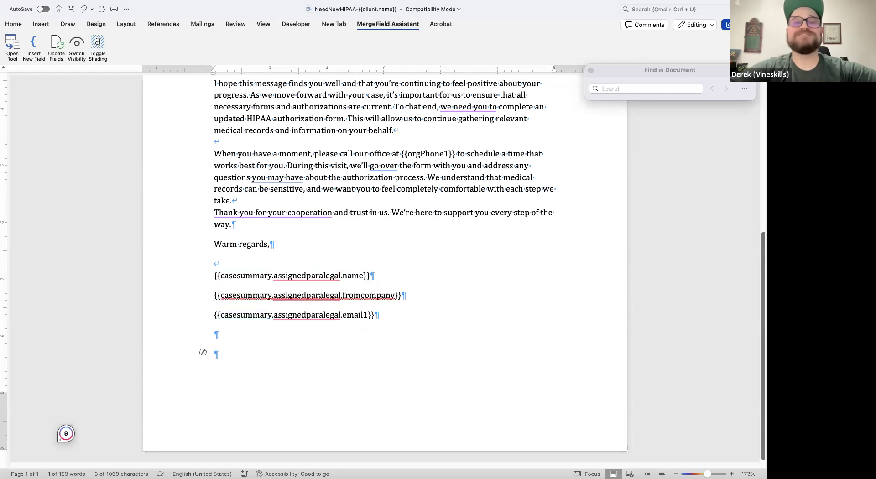
- Replace the assigned paralegal signature fields with {{casesummary.assignedattorney.name}} and add two blank lines below it
drag(380, 276, 205, 275)
click(297, 275)
click(341, 275)
drag(341, 275, 340, 338)
key(BackSpace)
key(BackSpace)
key(BackSpace)
key(BackSpace)
key(BackSpace)
key(BackSpace)
key(BackSpace)
key(BackSpace)
key(BackSpace)
key(BackSpace)
text(attorney}})
key(Return)
key(Return)
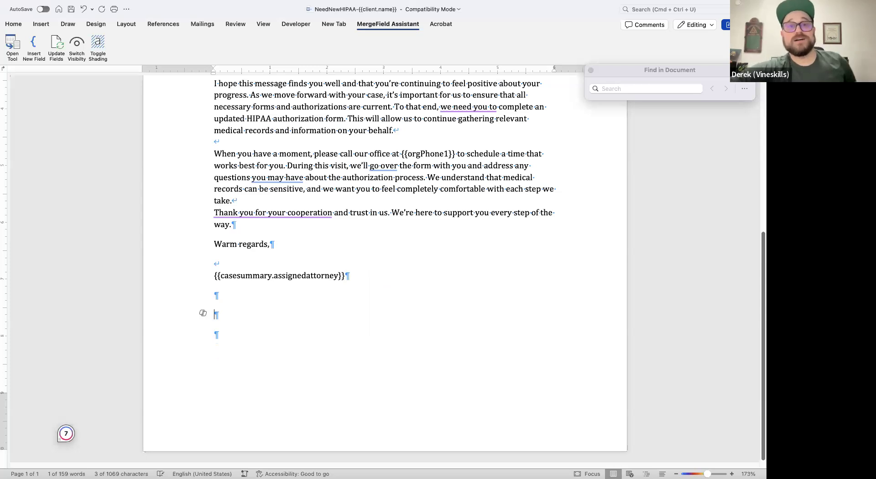
click(338, 276)
text(.name)
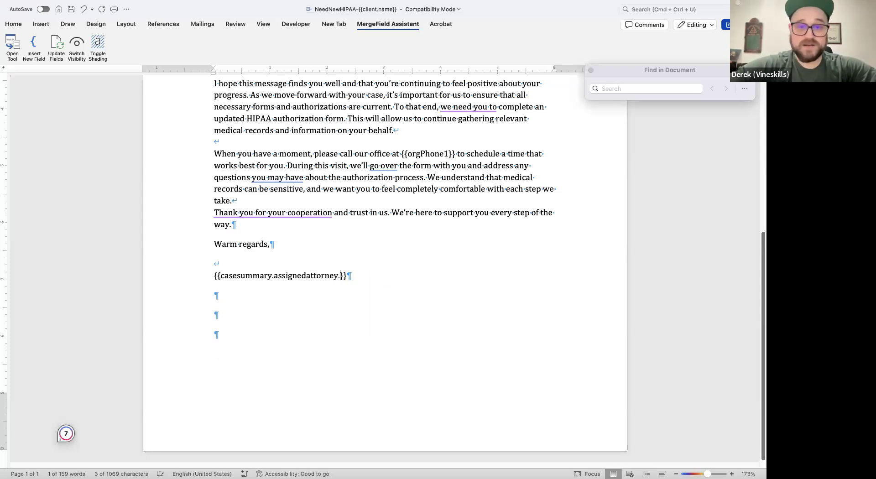
- Place the cursor on the second empty line below the attorney field, switch to Filevine and search the Client doc gen fields for "attorney"
click(274, 312)
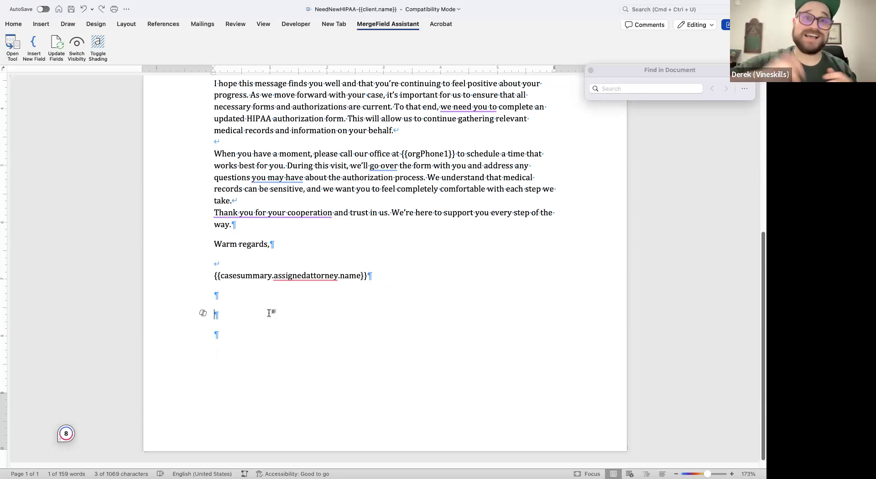
key(ctrl+Right)
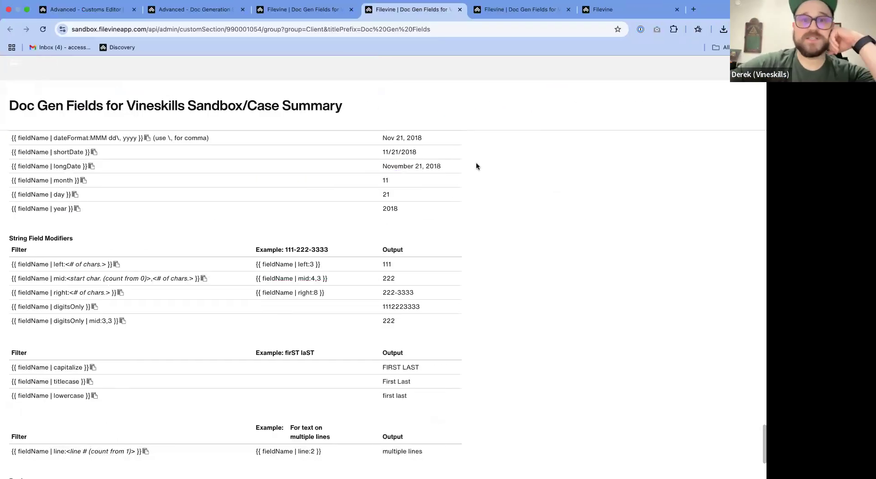
key(super+f)
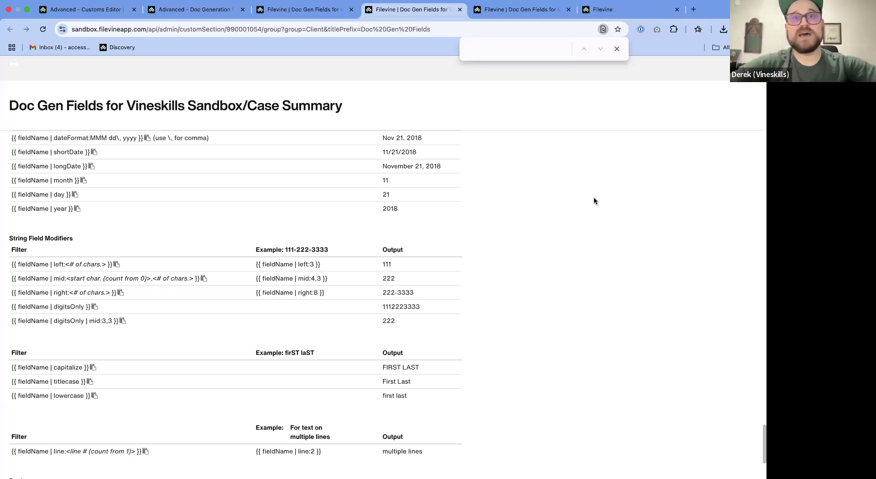
text(attorney)
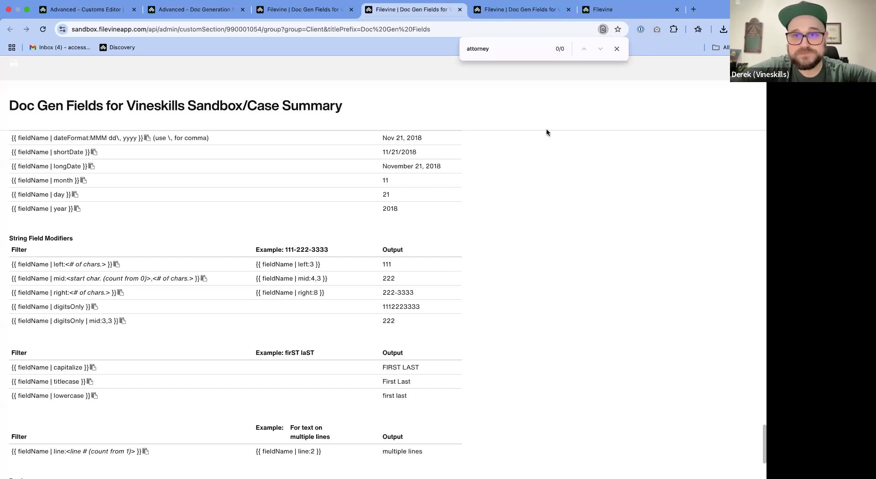
- Search the Case Summary doc gen fields for "attorney first" and copy the Lead Attorney First Name field onto the empty signature line in Word
click(511, 16)
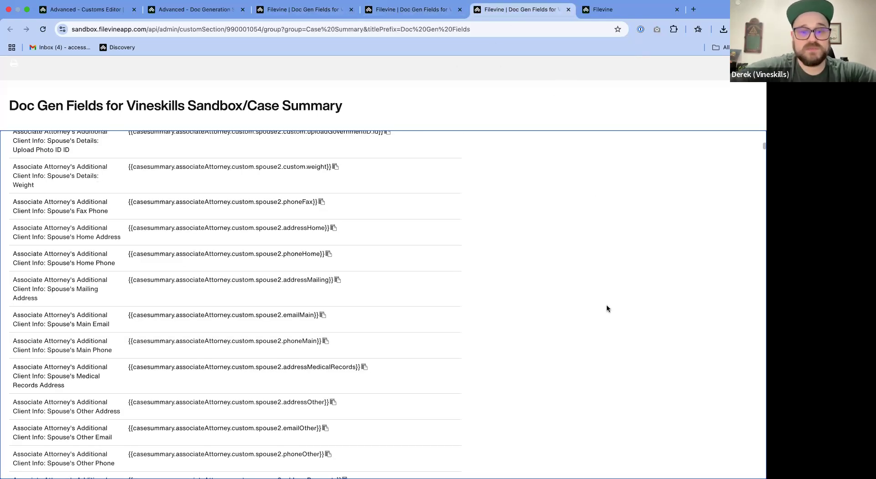
key(super+f)
text(atto)
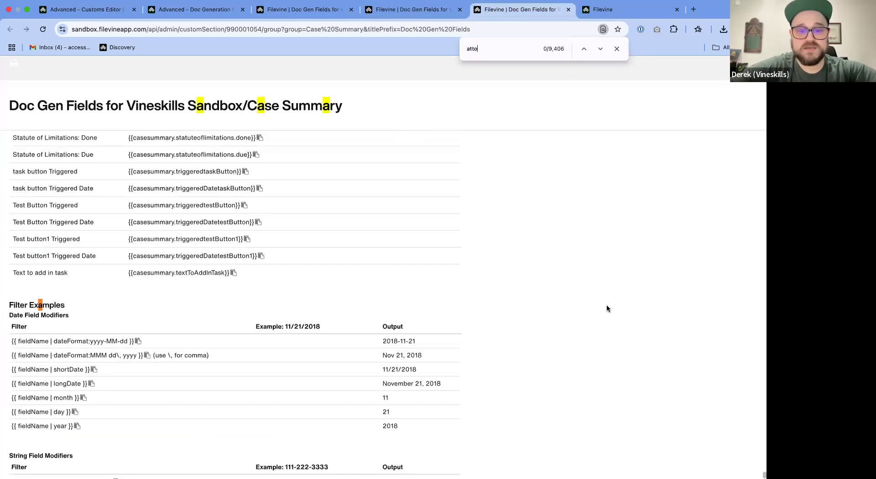
text(rney)
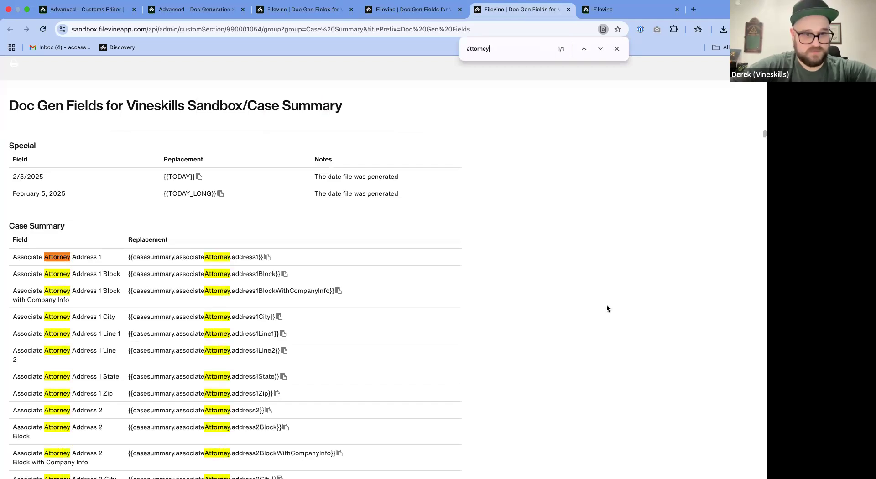
text( first)
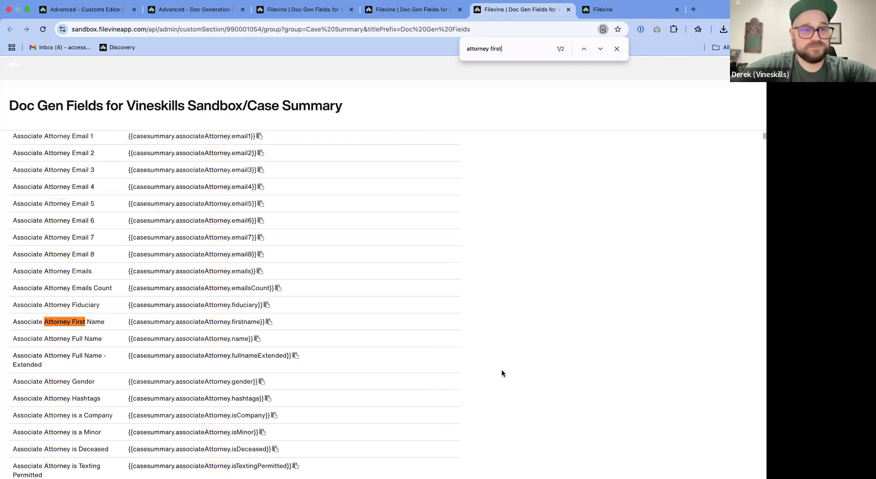
click(601, 50)
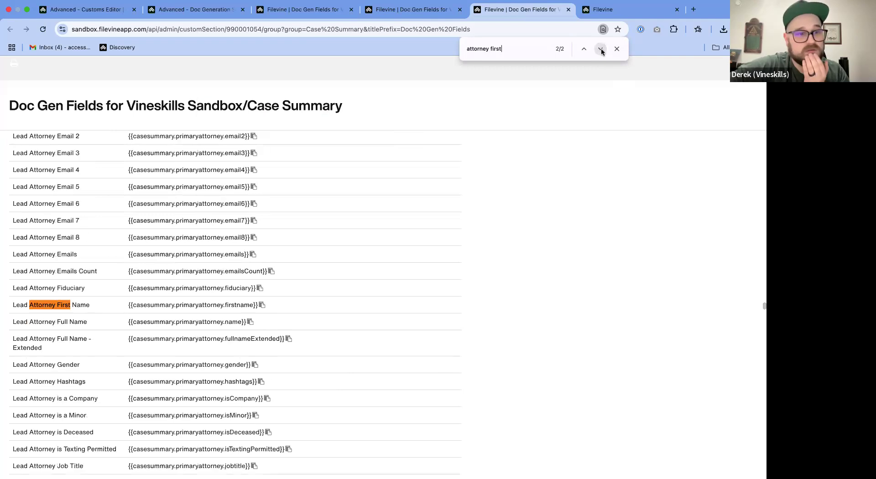
click(263, 306)
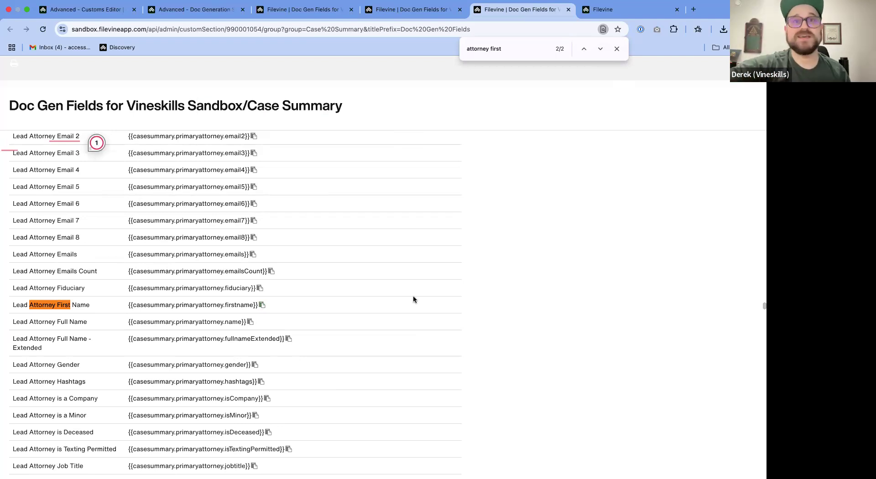
key(super+Tab)
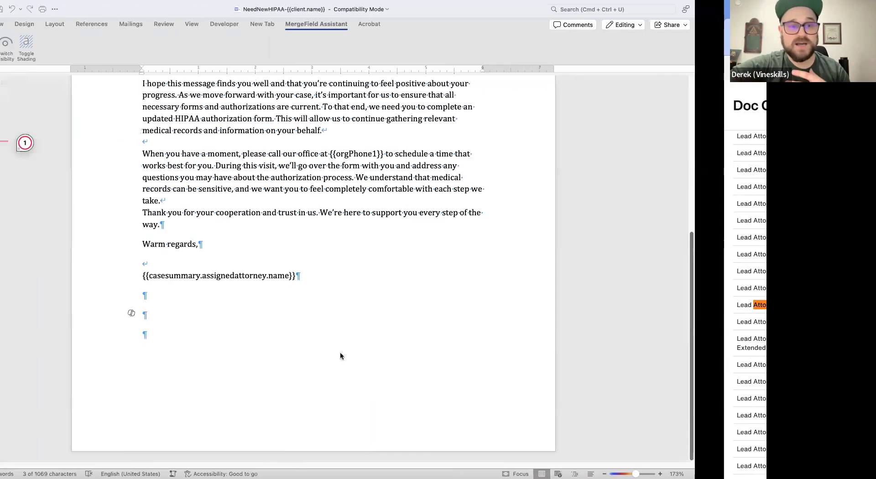
key(super+v)
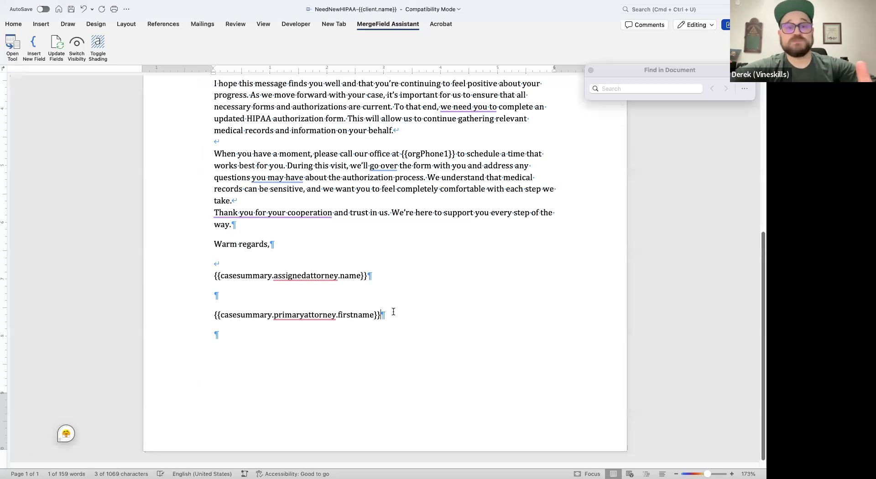
- Search Filevine's Case Summary fields for "attorney last" and copy the Associate Attorney Last Name field after the first name field in Word
key(super+Tab)
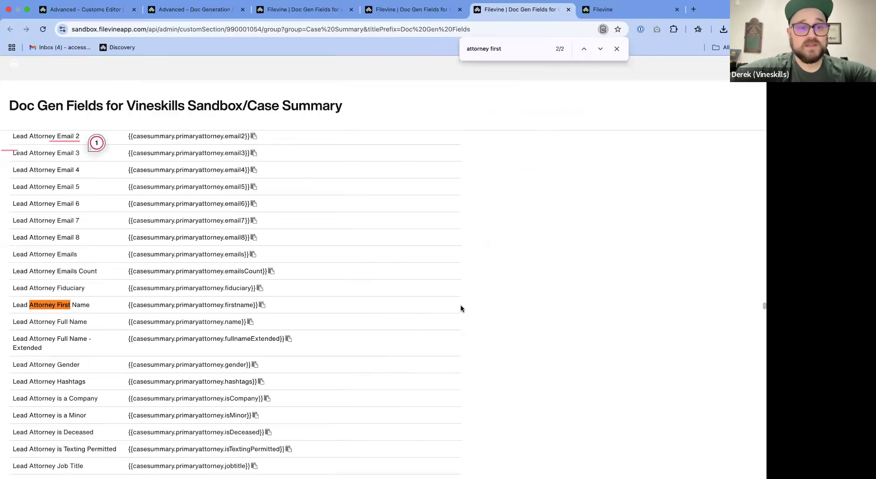
key(BackSpace)
key(BackSpace)
key(BackSpace)
key(BackSpace)
key(BackSpace)
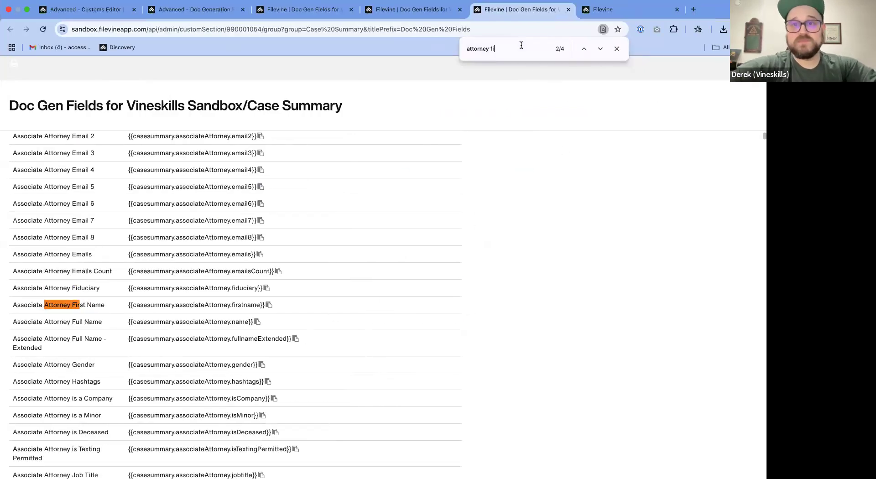
text(last)
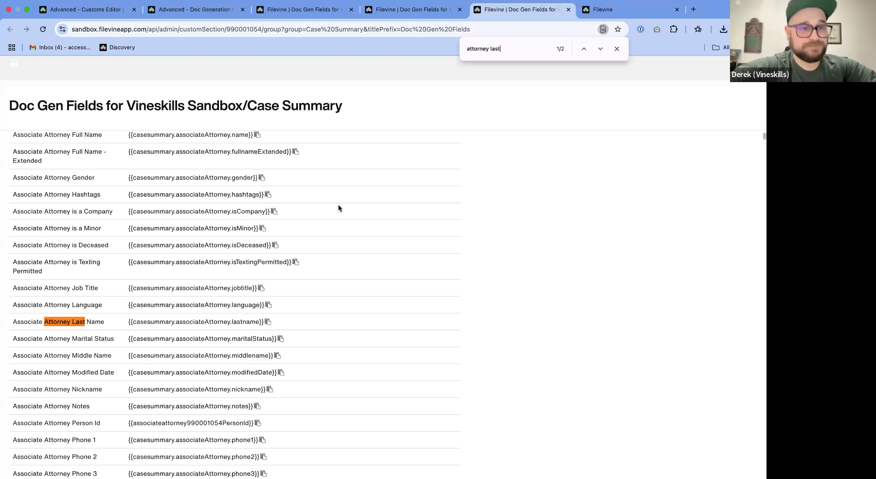
click(268, 324)
key(super+Tab)
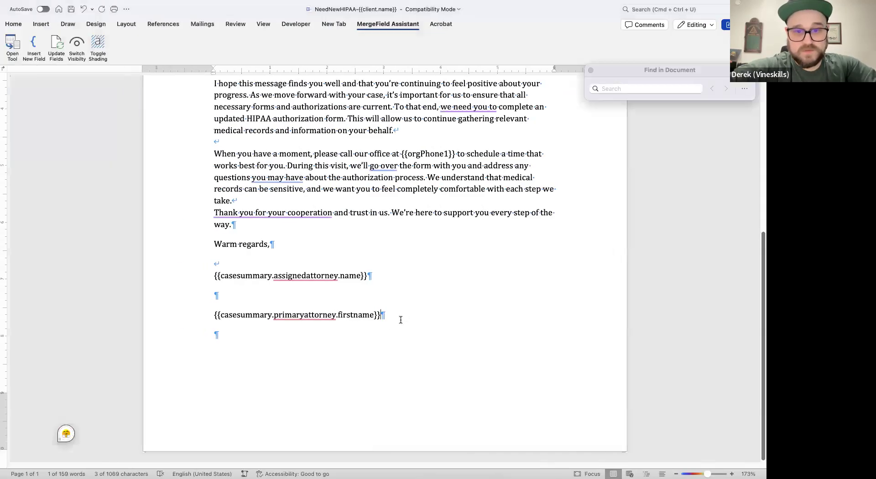
key(super+v)
- Search the Case Summary fields for "legal assistant first" and append the Legal Assistant First Name field after a slash in the Word signature line
key(super+Tab)
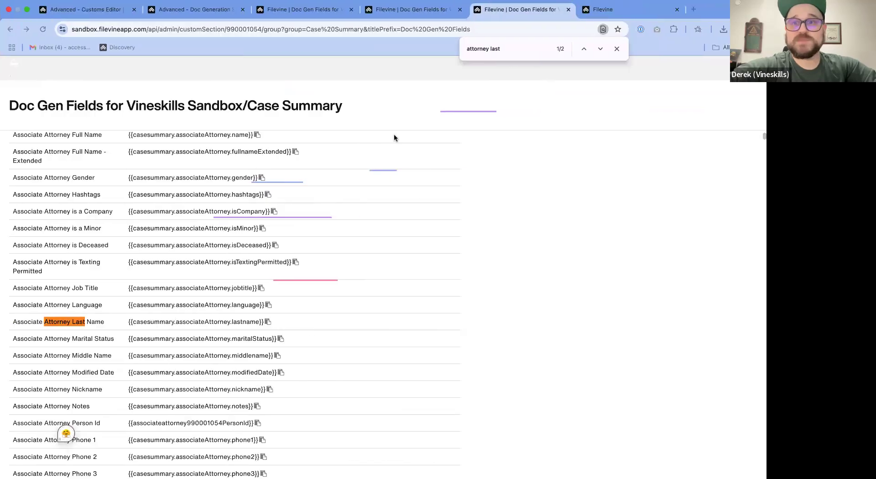
drag(511, 51, 456, 49)
key(BackSpace)
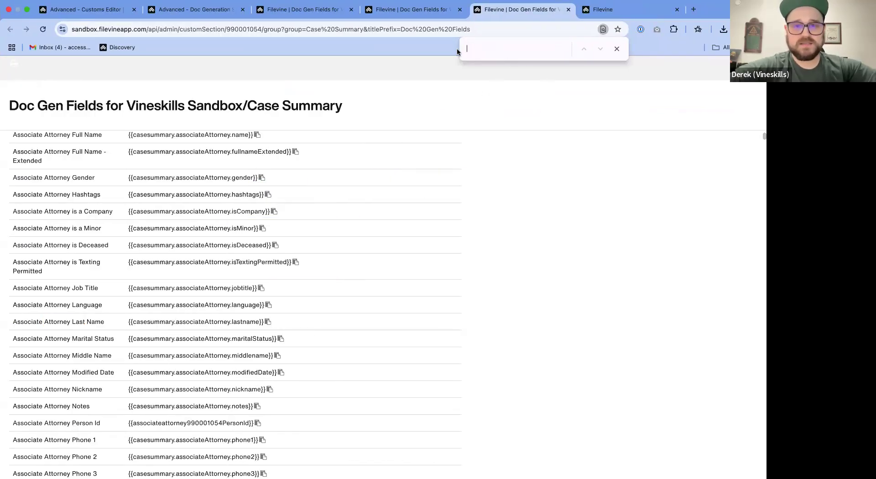
text(legal assist)
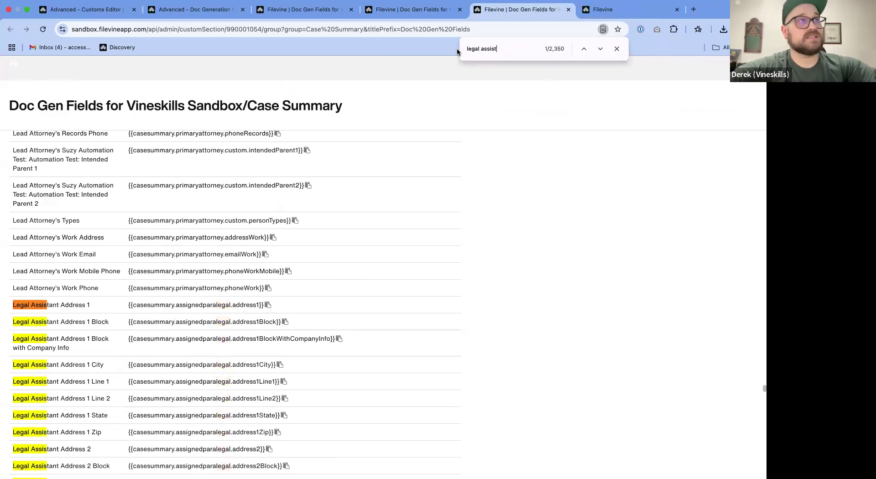
text(ant first)
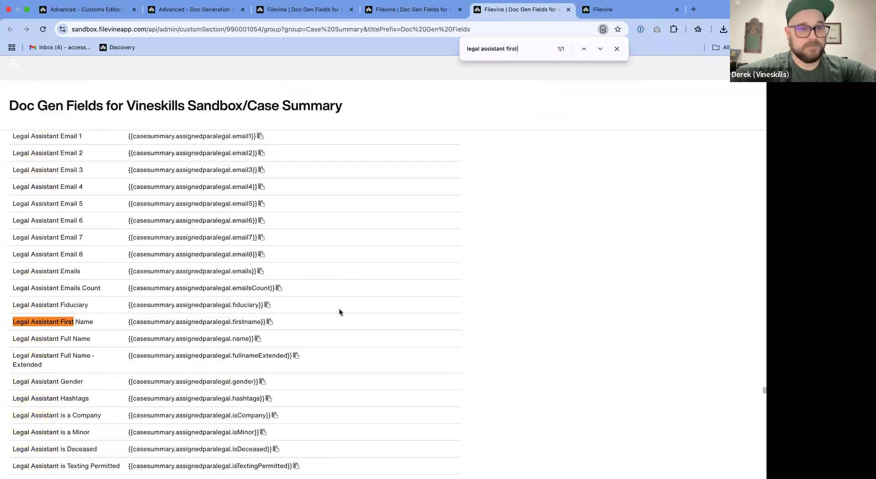
click(272, 327)
key(super+Tab)
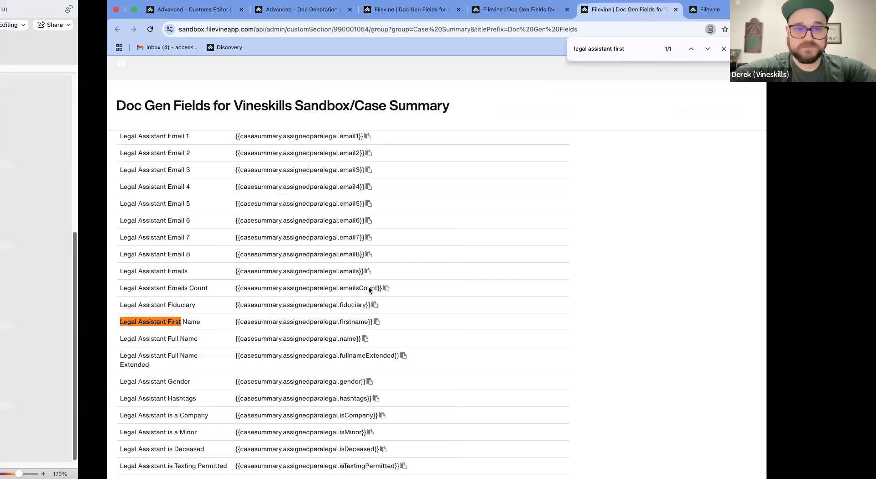
key(super+v)
- Search the Case Summary fields for "legal assistant last" and append the Legal Assistant Last Name field to the Word signature line
key(super+Tab)
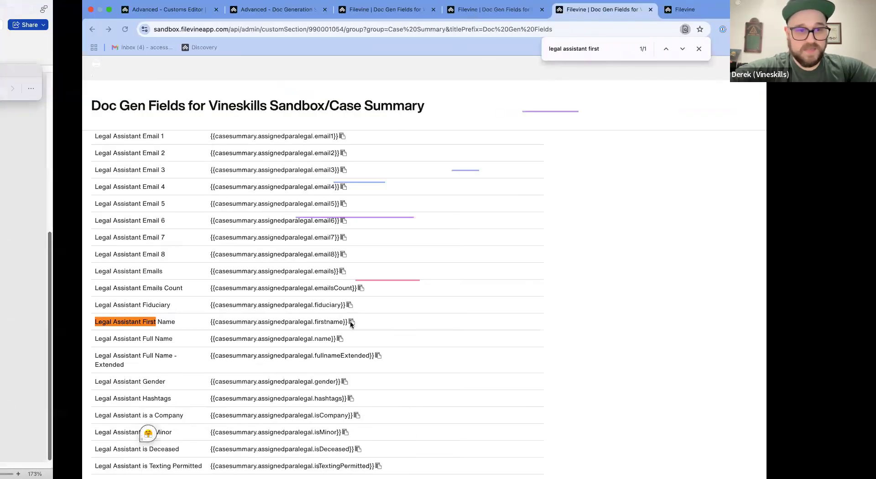
click(522, 48)
key(BackSpace)
key(BackSpace)
key(BackSpace)
key(BackSpace)
key(BackSpace)
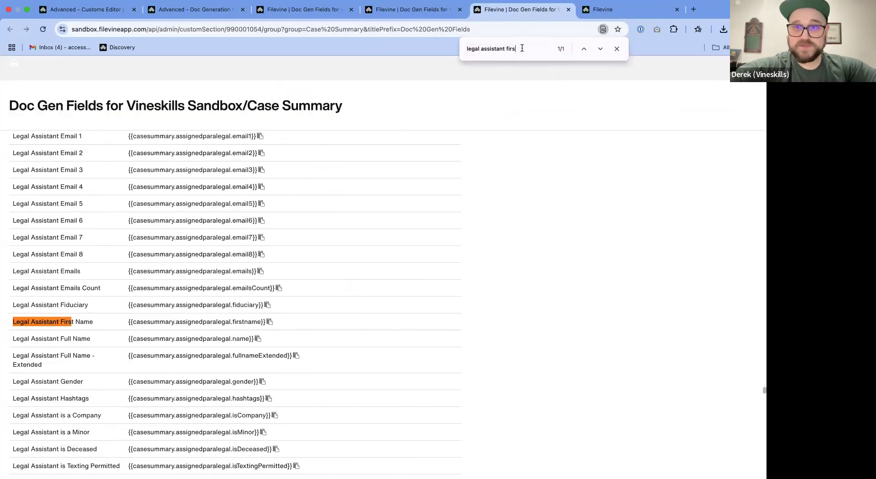
text(last)
click(269, 321)
key(super+Tab)
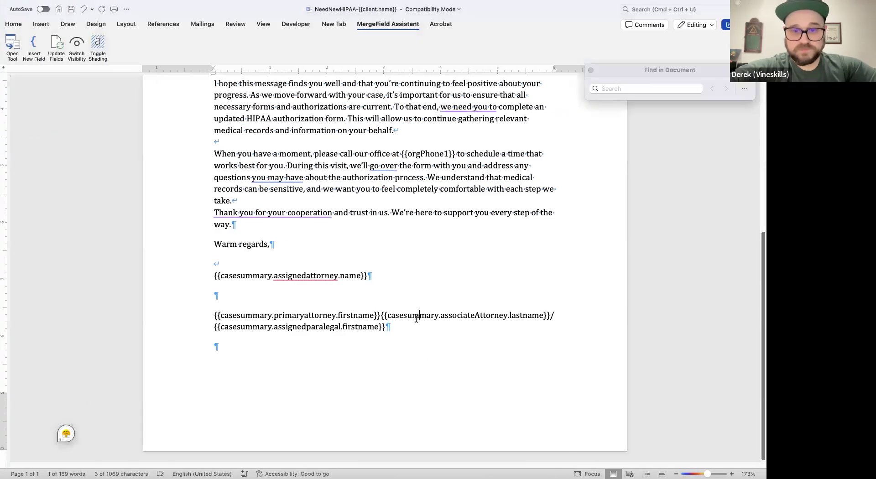
key(super+v)
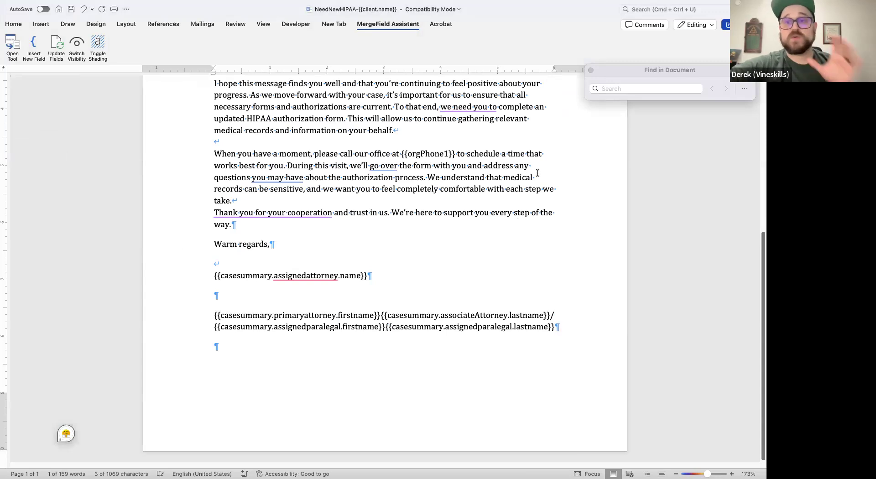
- Close the document search box in Word and switch back to the Case Summary doc gen fields in Filevine
click(590, 70)
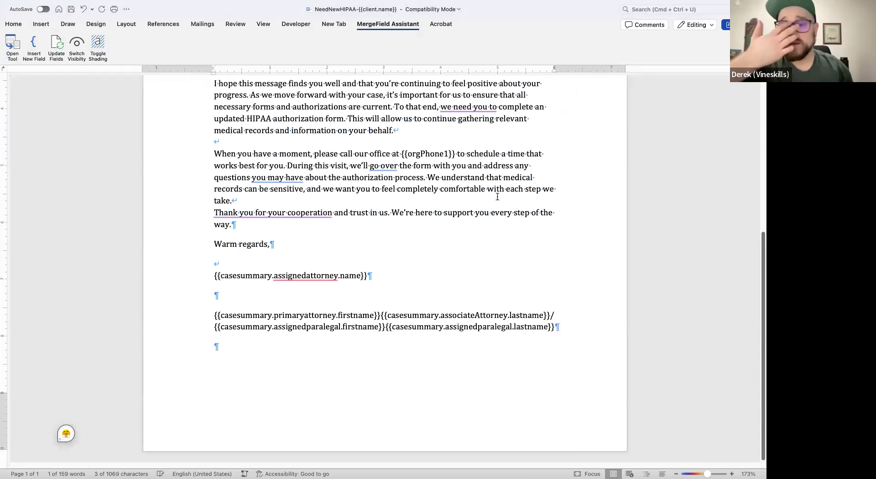
key(super+Tab)
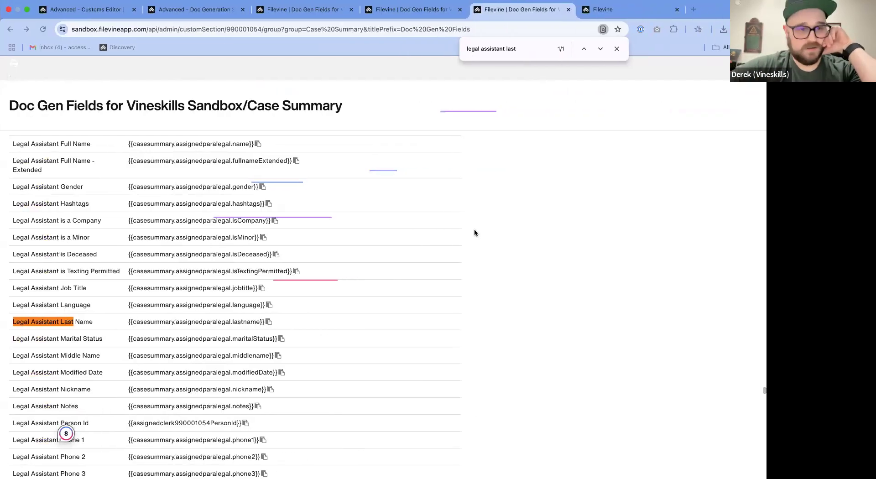
- Examine the filter examples at the end of the Case Summary doc gen fields alongside the name fields in the Word signature line
drag(761, 391, 761, 477)
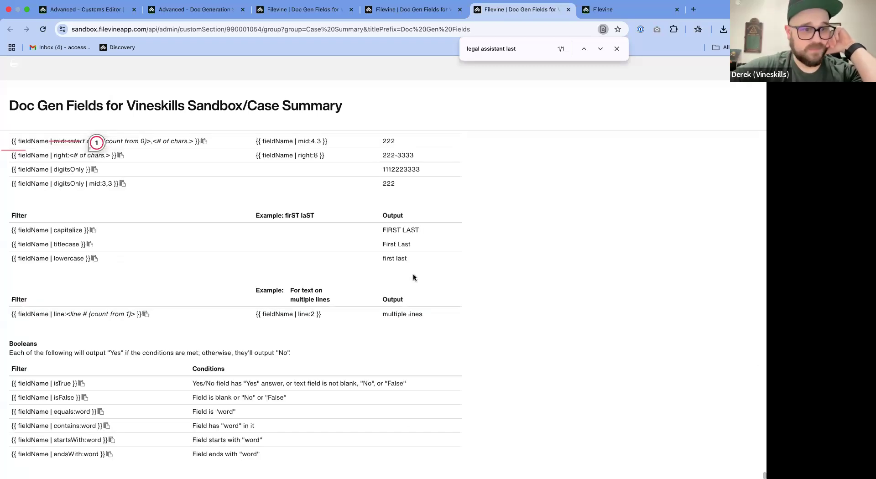
scroll(527, 261, up, 10)
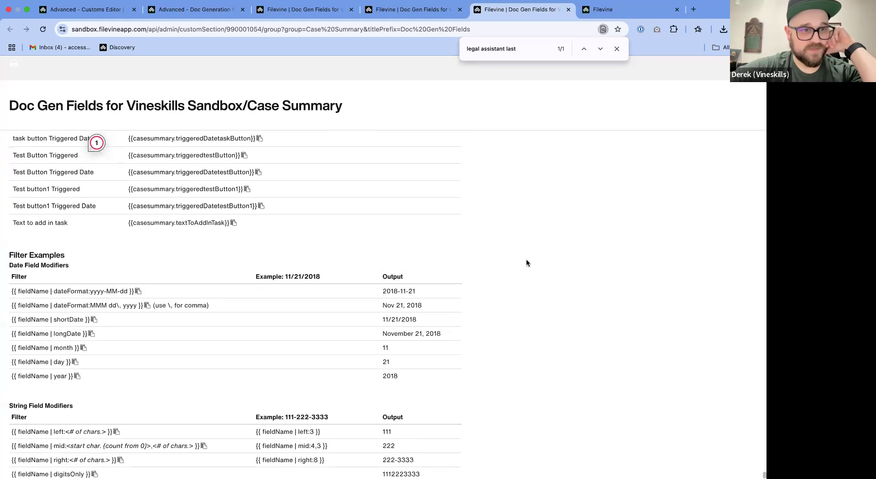
scroll(531, 242, down, 7)
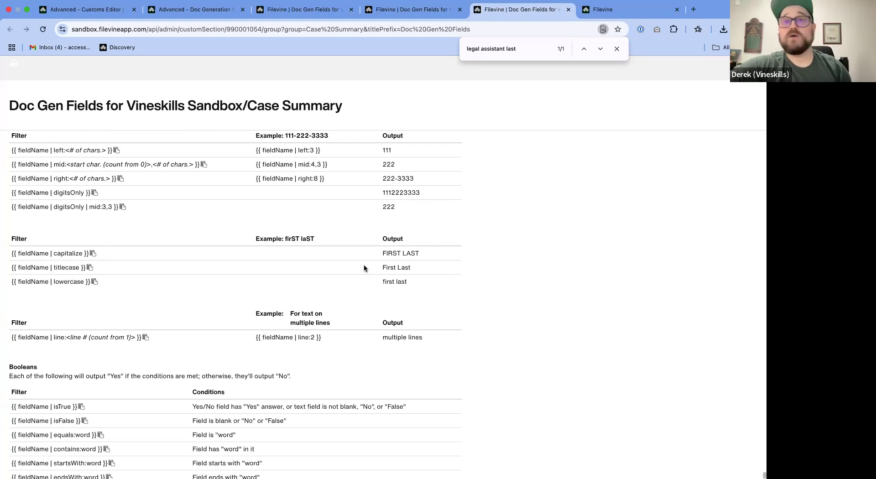
key(ctrl+Left)
click(291, 315)
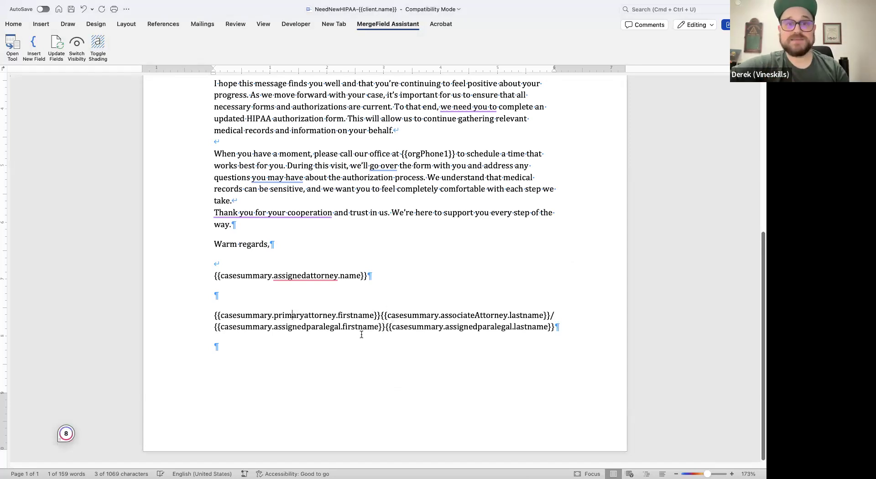
key(ctrl+Right)
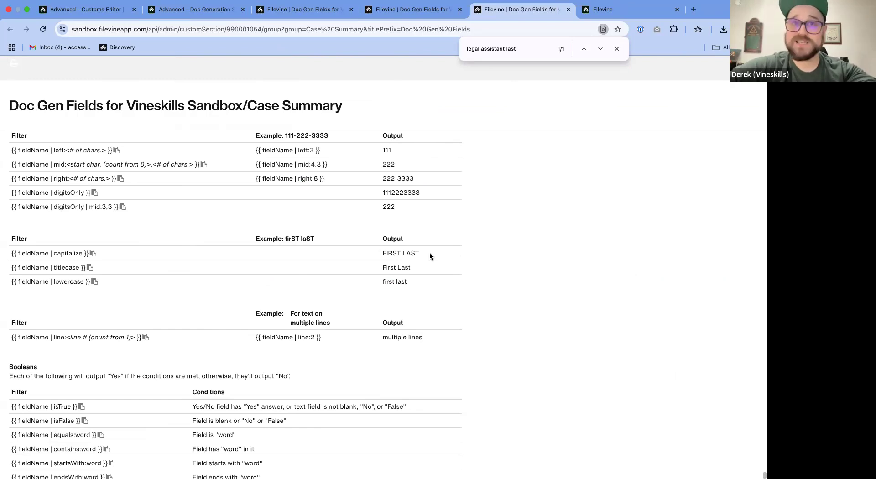
- Examine the left and right string field modifiers, comparing their filter syntax, examples and outputs
scroll(447, 332, up, 2)
scroll(447, 328, up, 2)
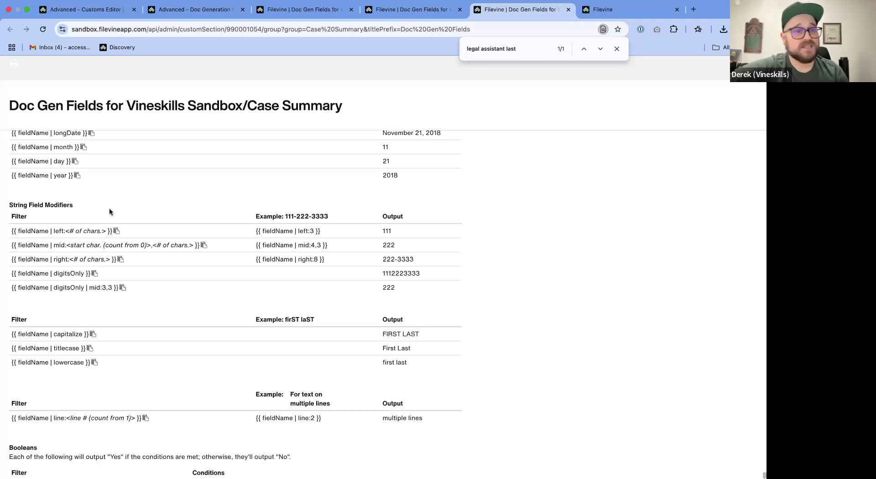
drag(391, 232, 297, 231)
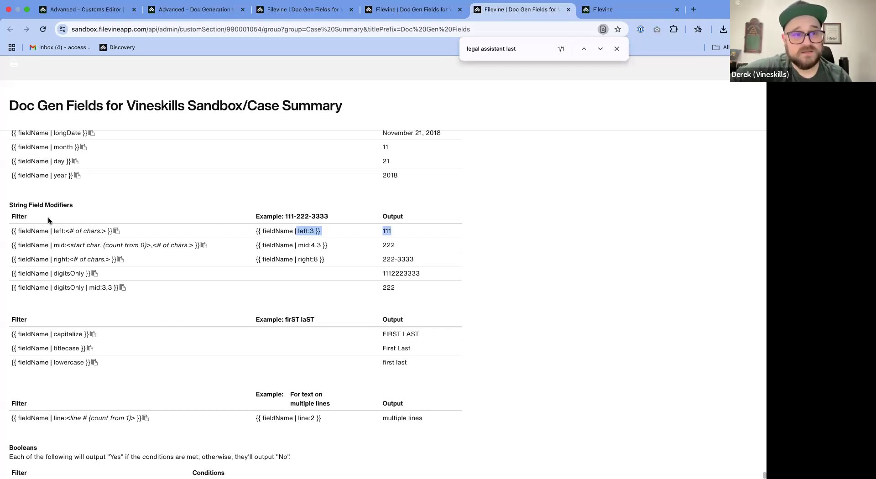
drag(15, 230, 114, 232)
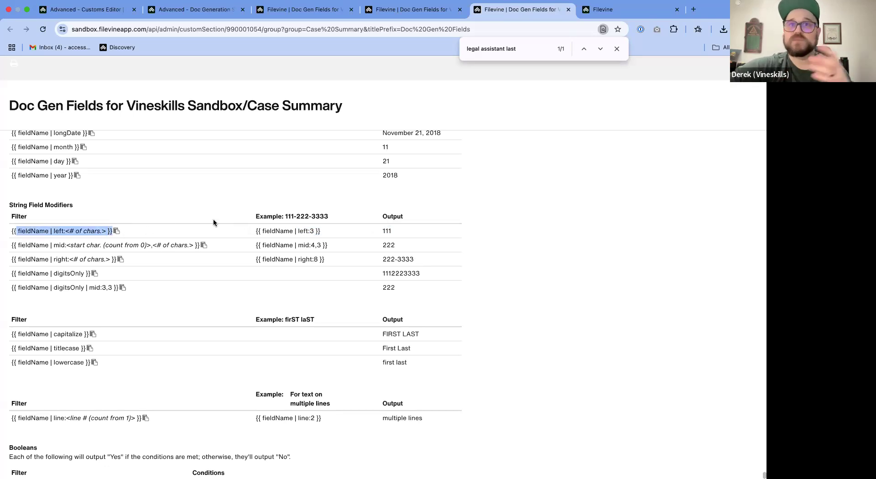
drag(259, 217, 314, 232)
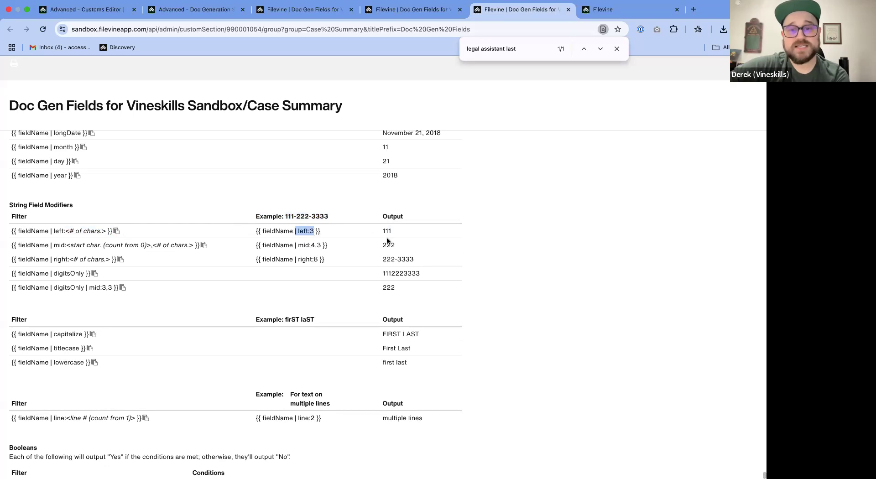
drag(397, 231, 378, 232)
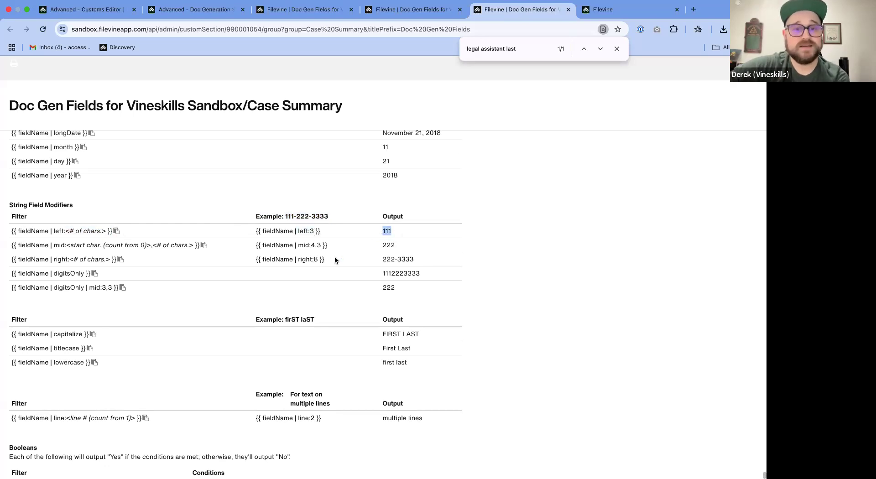
drag(314, 259, 298, 259)
drag(415, 263, 381, 263)
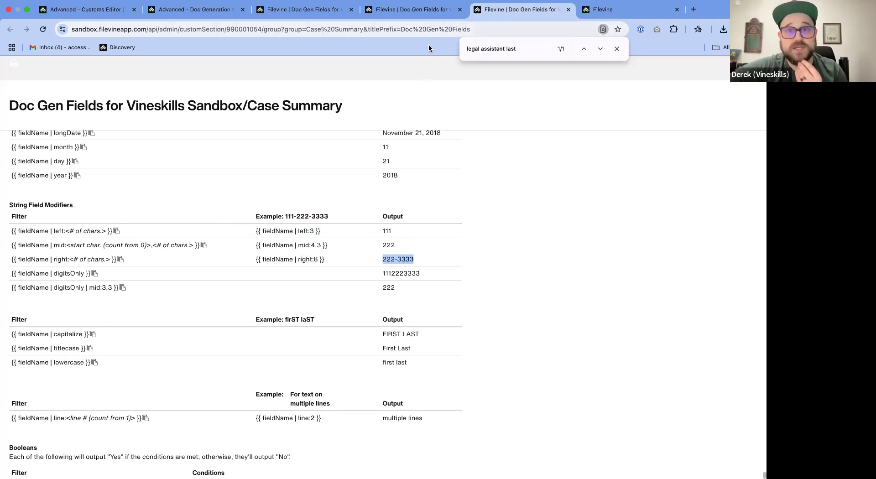
- Switch to Word and add the filter "| left:1" inside the primary attorney first name field
key(ctrl+Left)
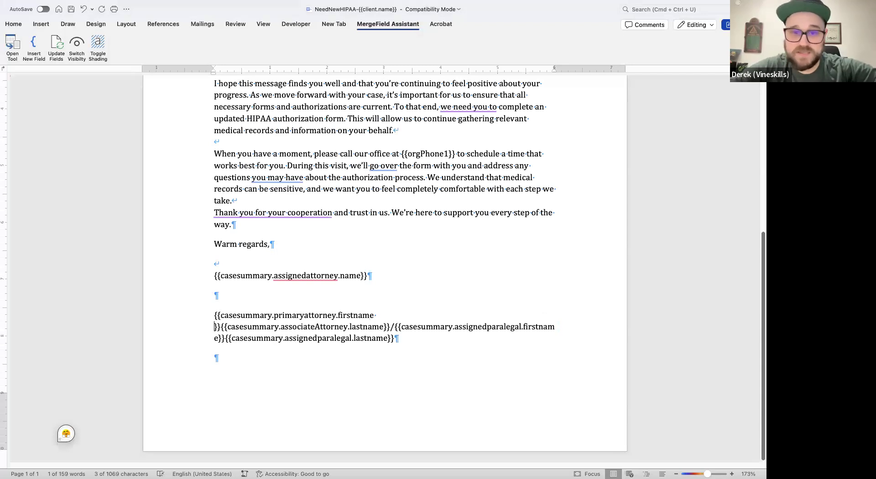
text(|)
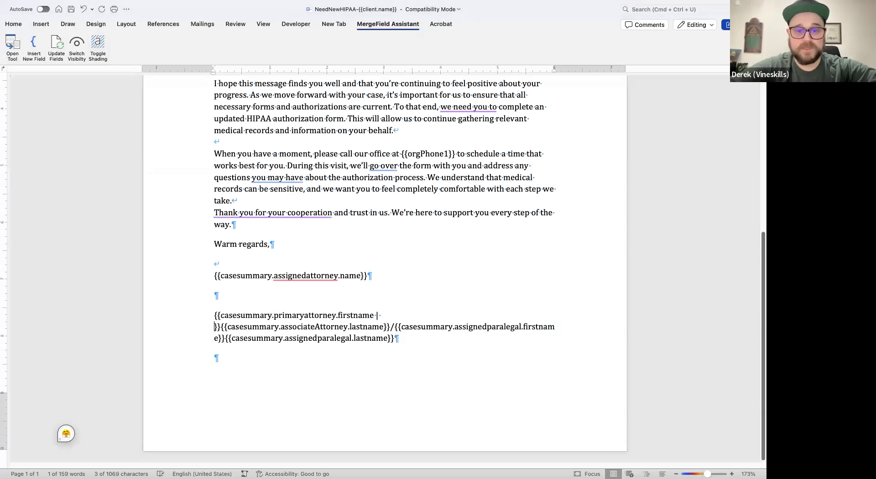
text( left:)
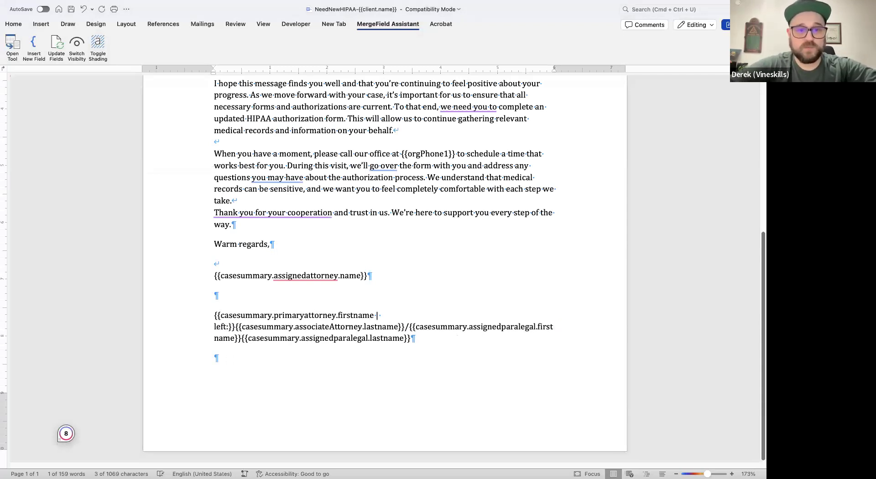
text(1)
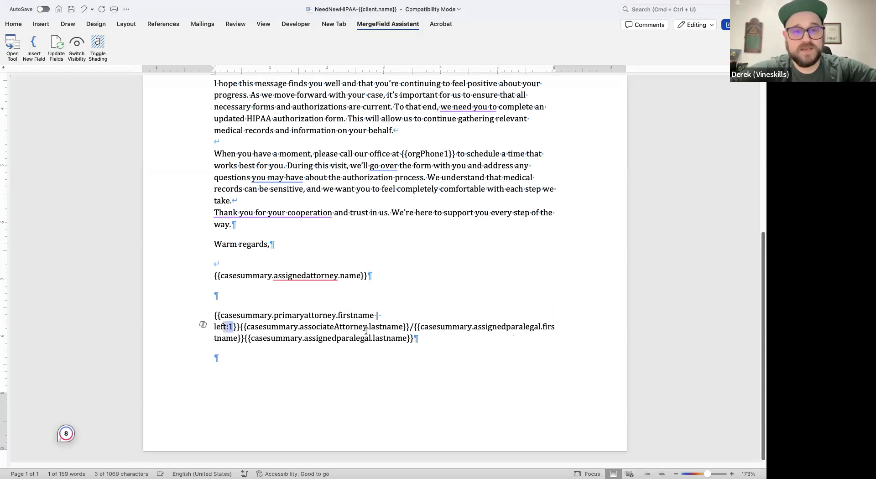
- Copy "left:1" into the associate attorney last name field and both the assigned paralegal first and last name fields
click(403, 325)
text(left:1)
click(410, 338)
text(left:1)
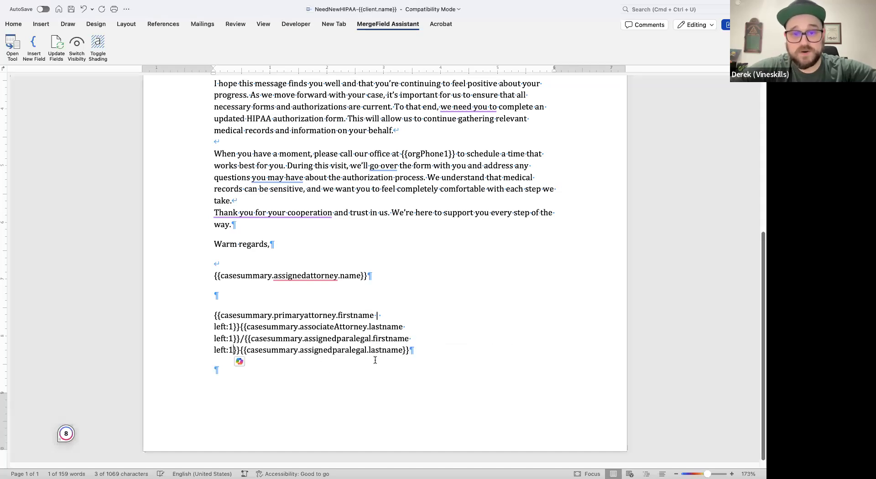
triple_click(399, 349)
click(402, 350)
text(left:1)
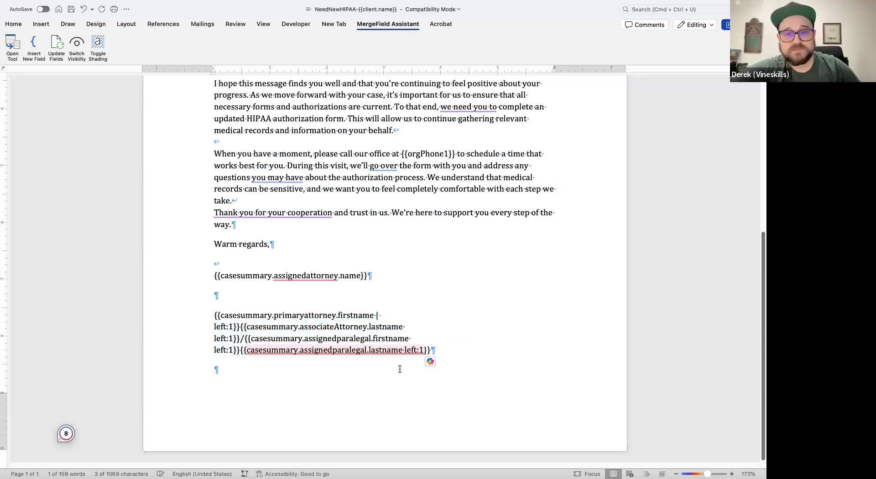
- Insert the missing "|" before "left:1" in the assigned paralegal last name, paralegal first name and associate attorney last name fields
click(404, 349)
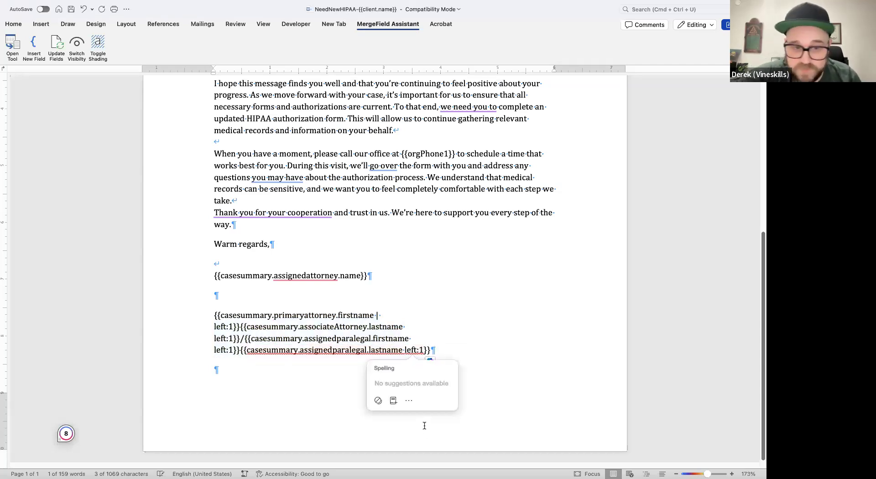
text(|)
click(419, 342)
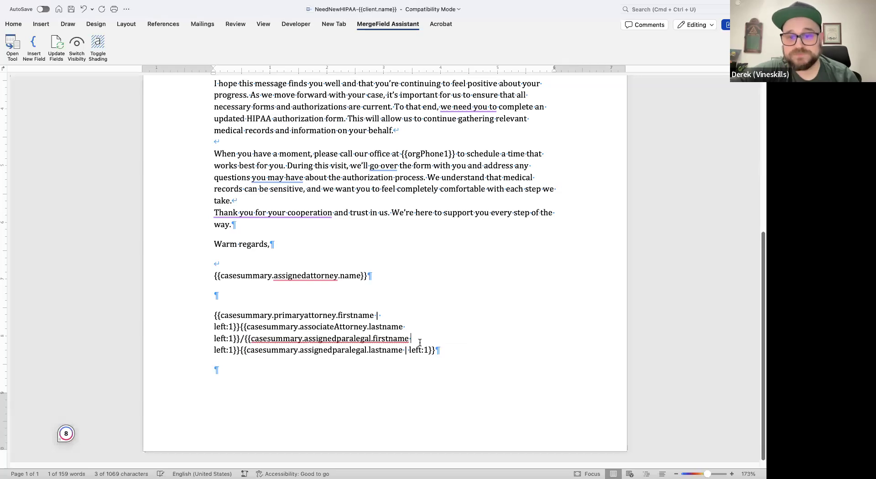
text(|)
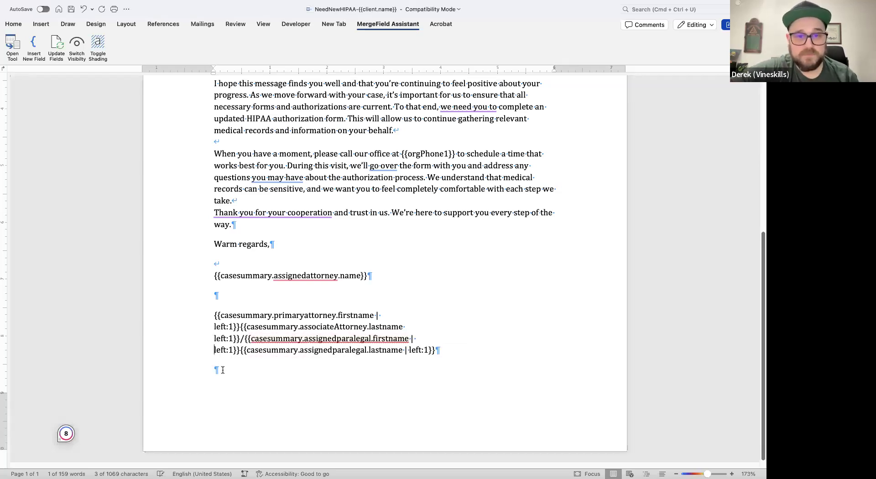
text( |)
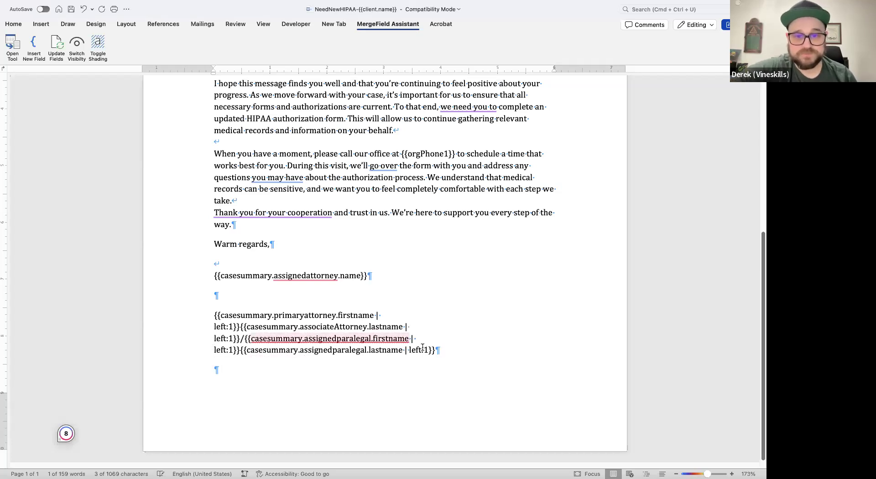
- Check the lowercase filter syntax in Filevine and add "| lowercase" after "left:1" in Word's assigned paralegal first name field
scroll(346, 338, right, 2)
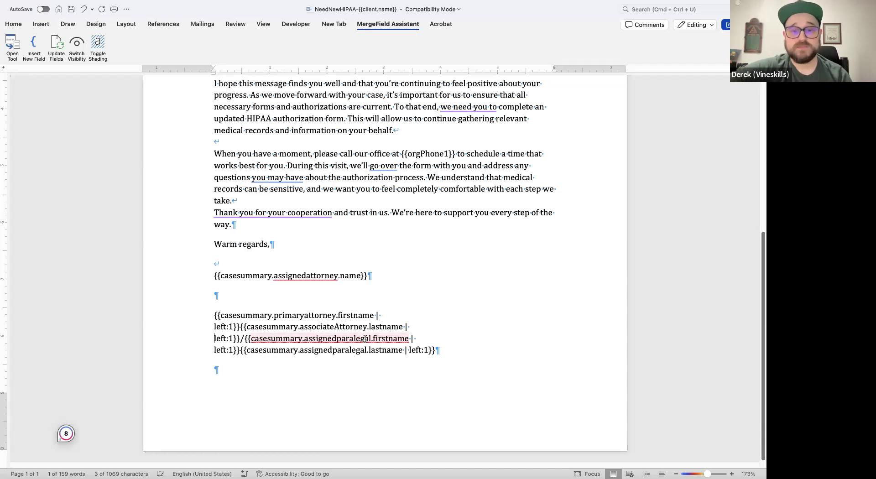
scroll(426, 333, right, 3)
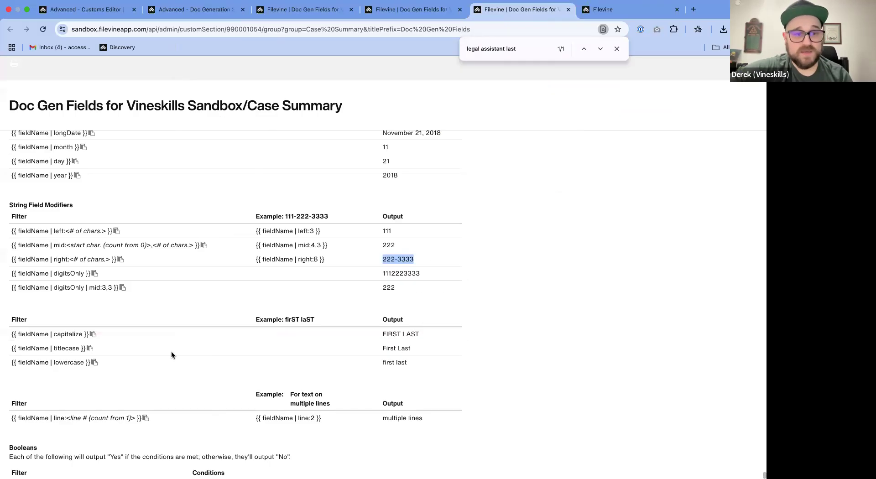
scroll(61, 365, left, 3)
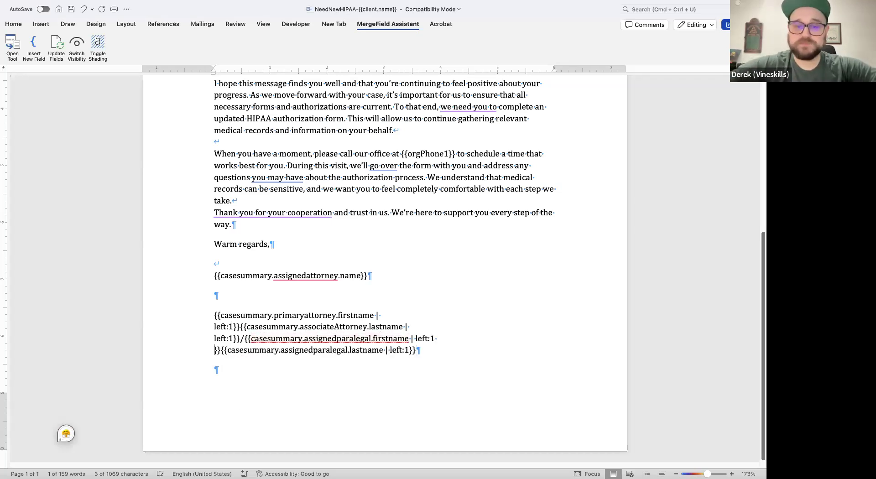
text(| lower)
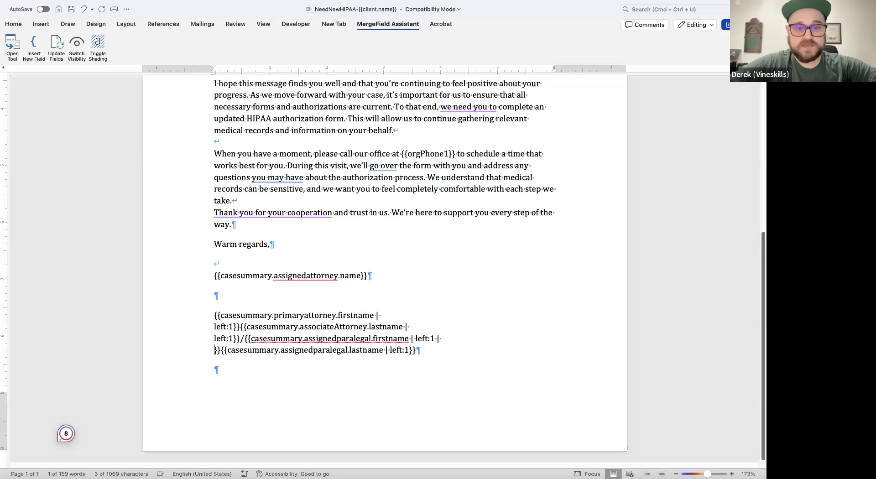
text(case)
key(shift+Left)
key(shift+Left)
key(shift+Left)
key(shift+Left)
key(shift+Left)
key(shift+Left)
key(shift+Left)
key(shift+Left)
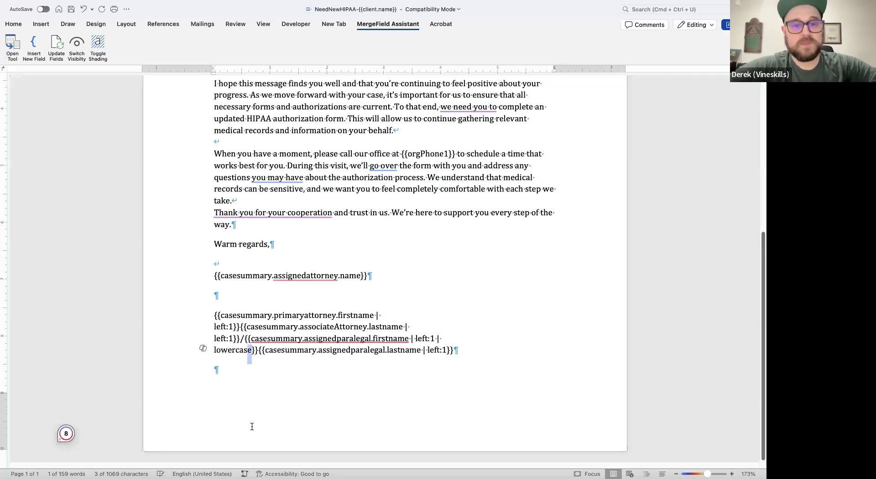
key(shift+Left)
key(super+c)
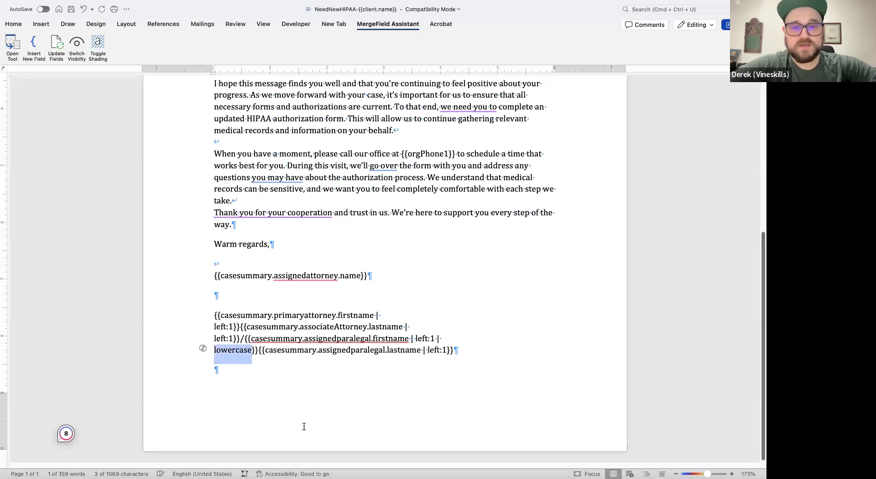
- Add "| lowercase" after "left:1" in the assigned paralegal last name field
click(446, 350)
text(|)
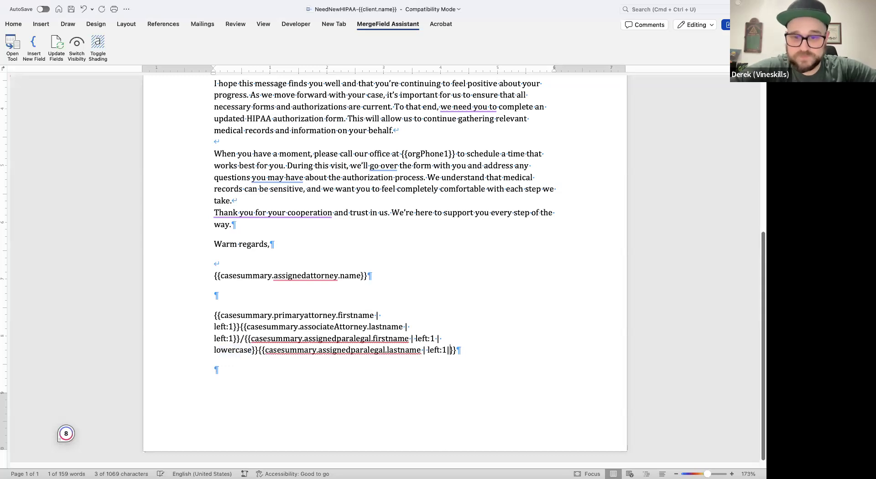
key(BackSpace)
text(|)
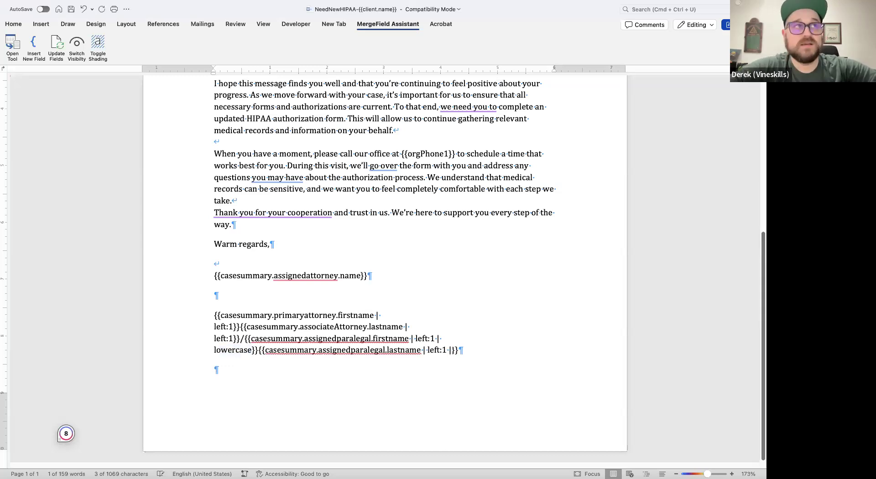
key(super+v)
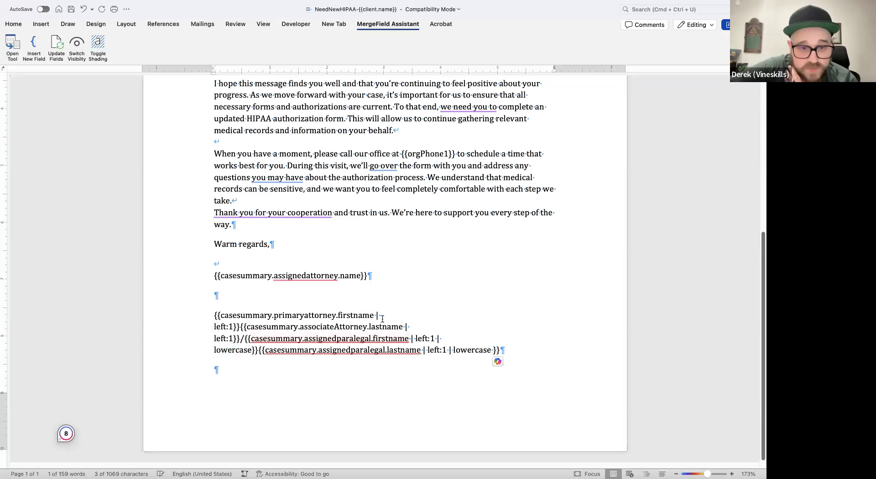
- Split the initials line so each of the four name fields and the slash stand in their own paragraph
click(239, 327)
key(Return)
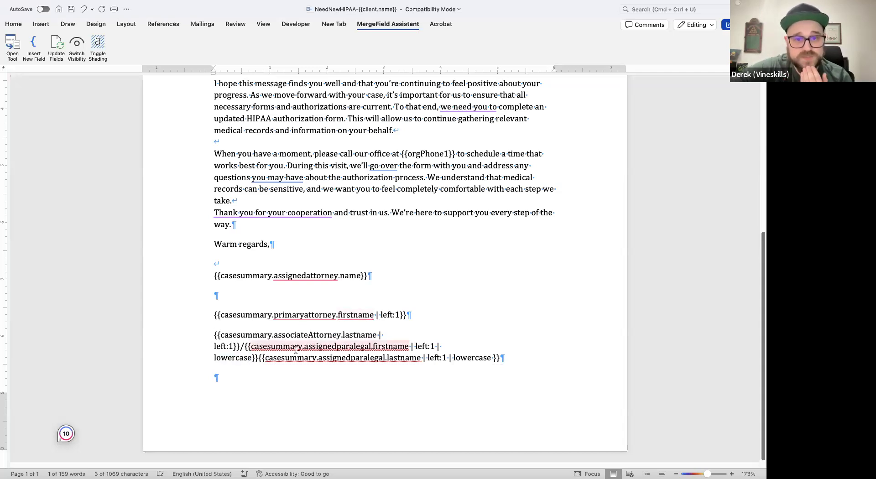
click(243, 347)
key(Return)
click(218, 355)
key(Return)
click(259, 386)
key(Return)
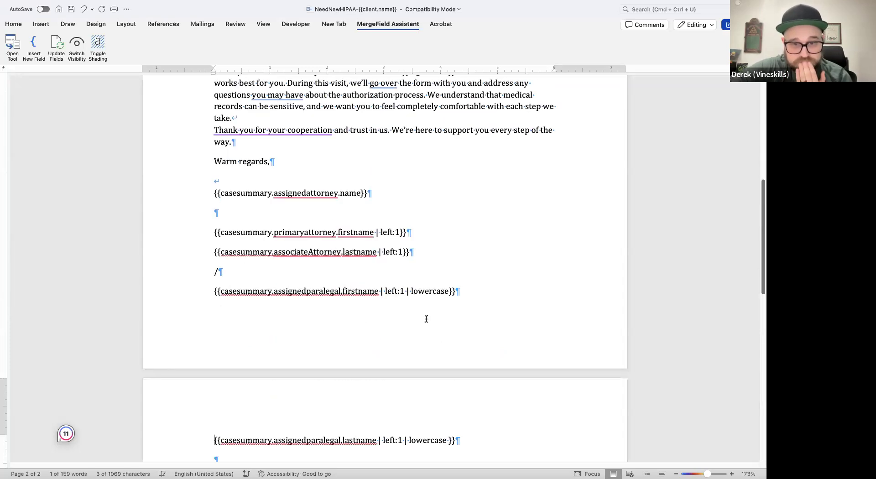
- Delete the blank paragraph above the initials fields and the assigned attorney name field under "Warm regards,"
click(242, 212)
key(BackSpace)
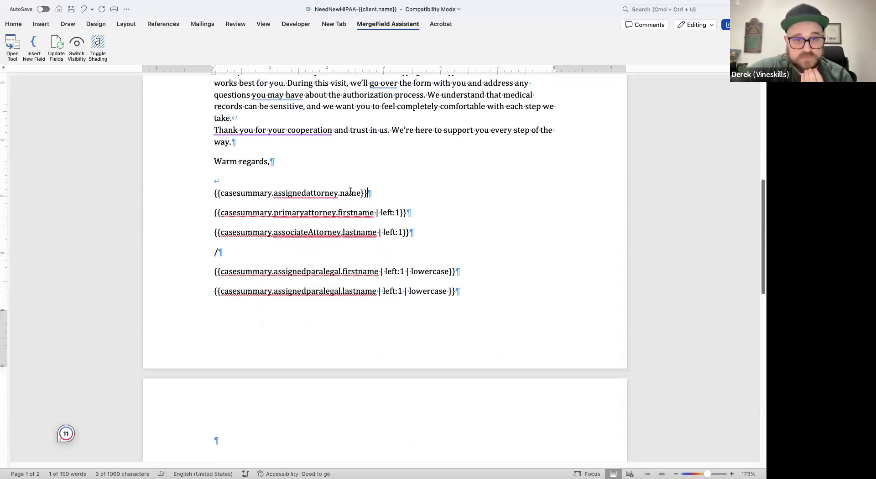
click(189, 198)
key(BackSpace)
key(BackSpace)
scroll(202, 261, up, 3)
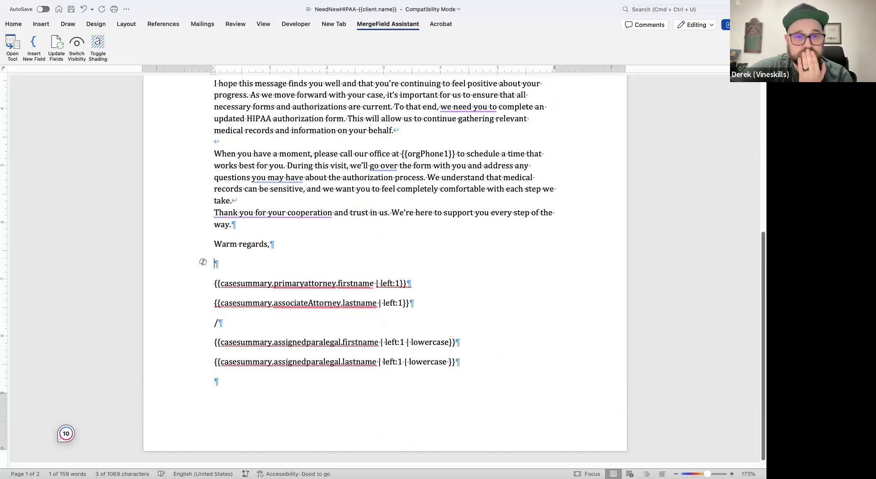
click(292, 331)
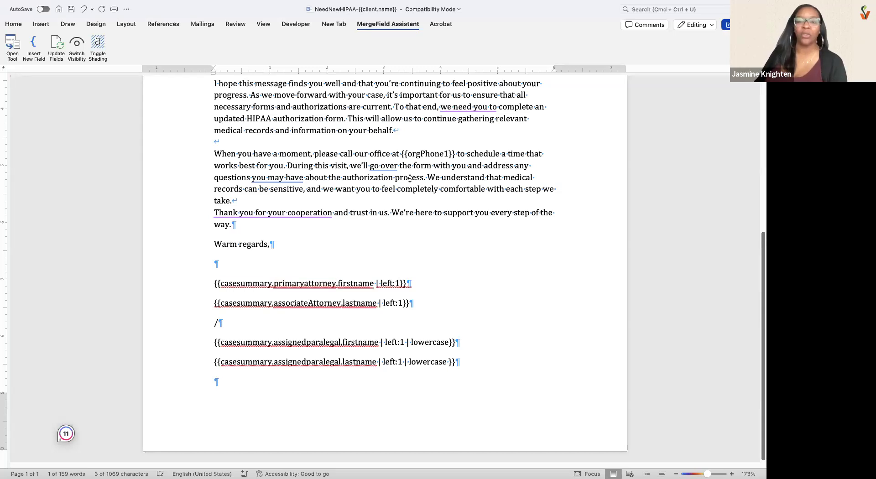
- Switch to Filevine, open the test client's project and view the Details page of the client's contact card, closing it when done
key(ctrl+Right)
click(410, 14)
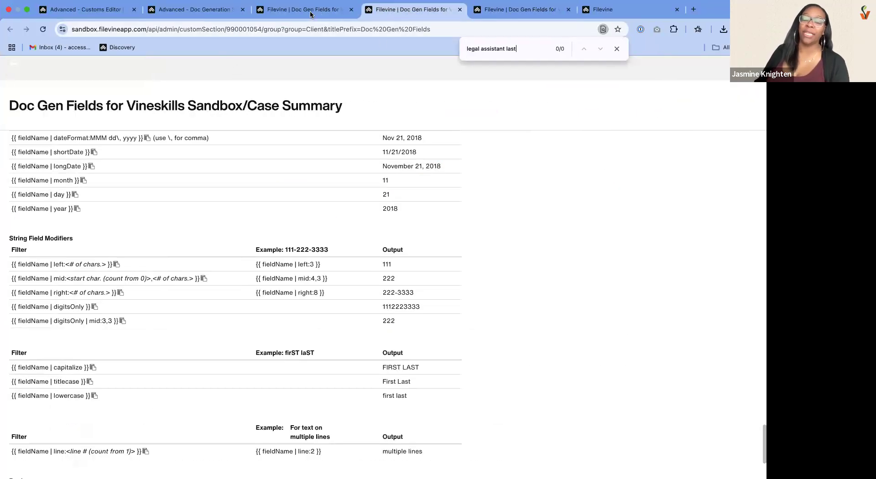
click(612, 10)
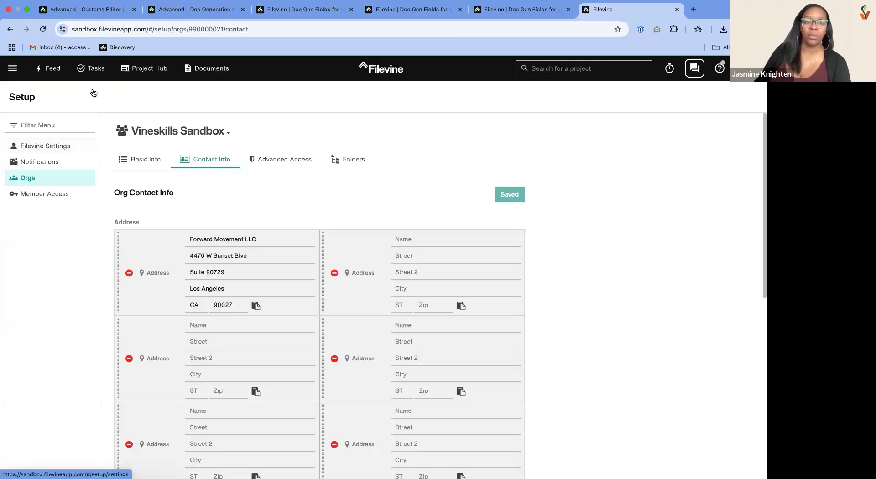
click(611, 67)
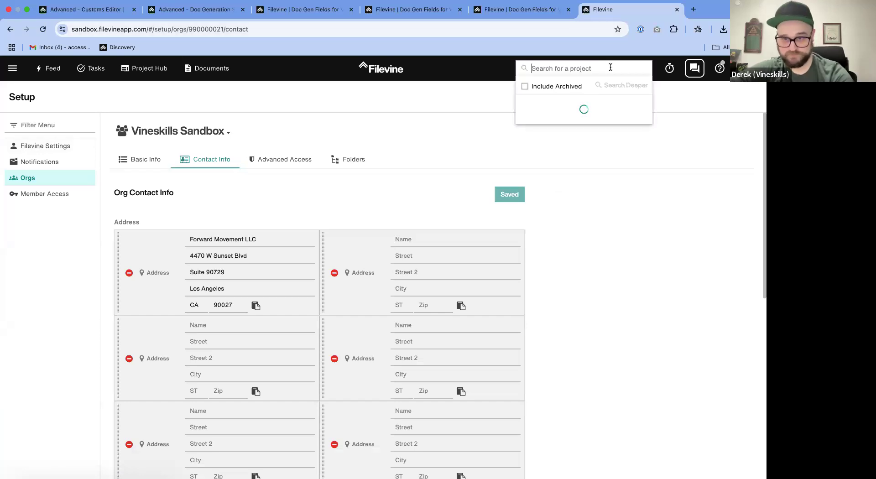
click(579, 112)
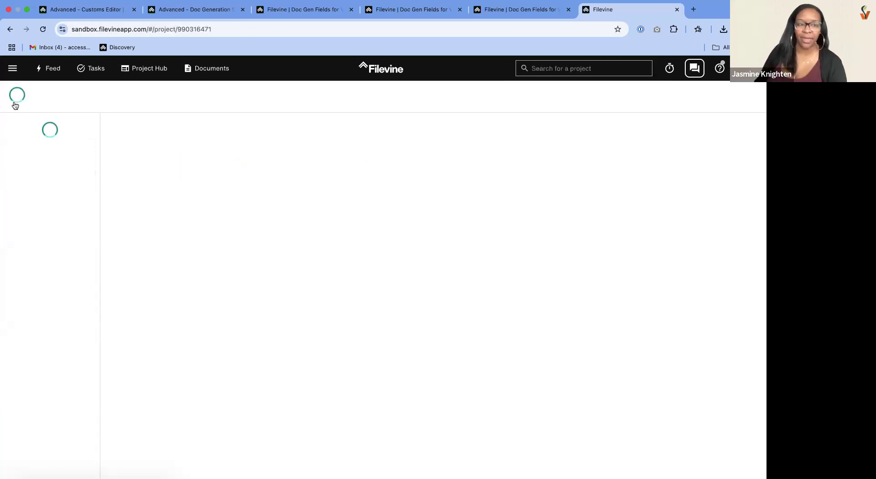
click(16, 106)
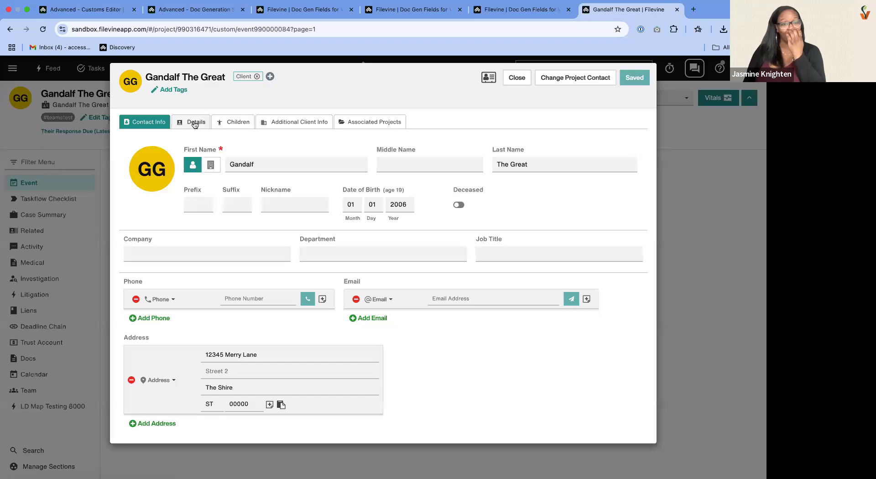
click(194, 122)
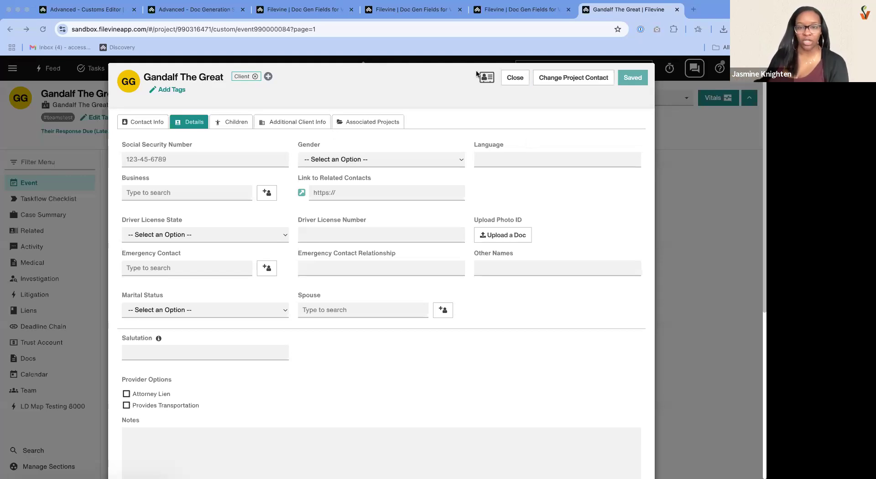
click(516, 78)
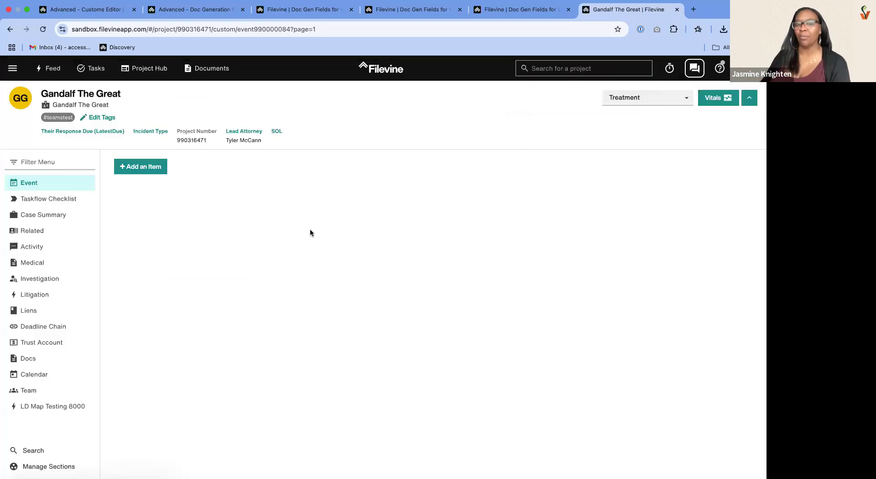
- Open the Medical group from the Case Summary doc gen field list and examine its merge fields
click(410, 9)
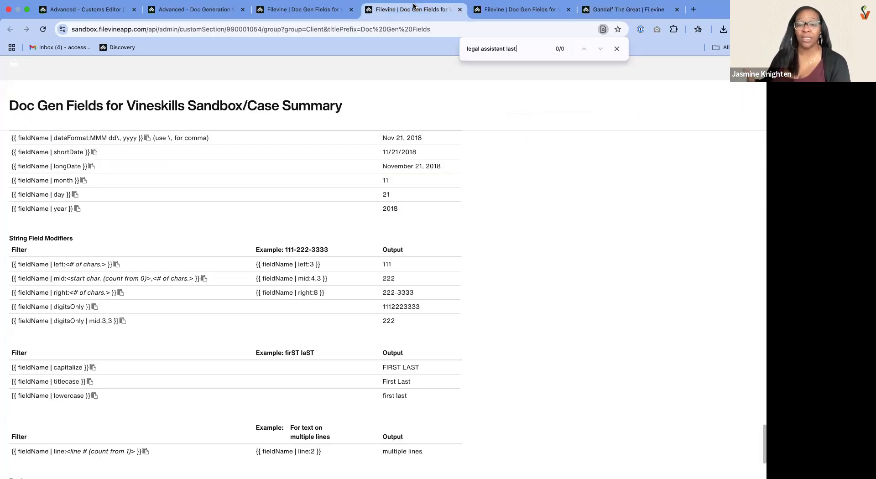
click(318, 14)
scroll(168, 349, down, 5)
scroll(168, 348, down, 5)
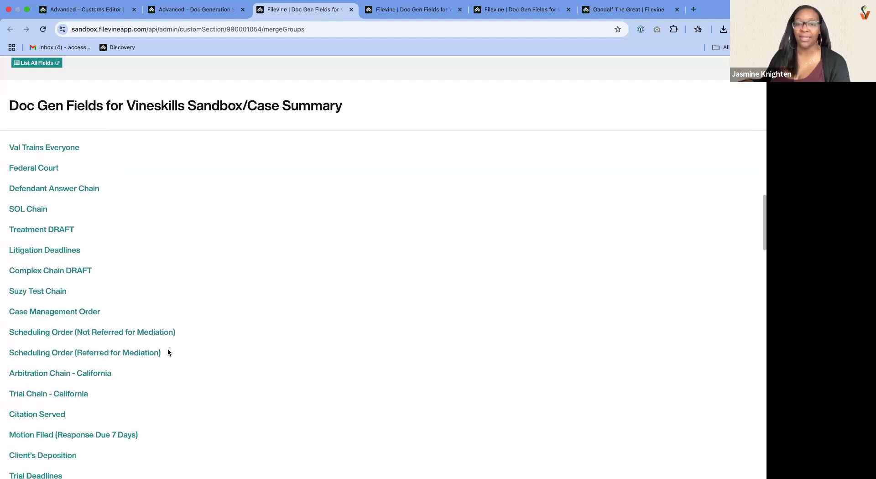
scroll(168, 348, down, 5)
scroll(180, 300, down, 3)
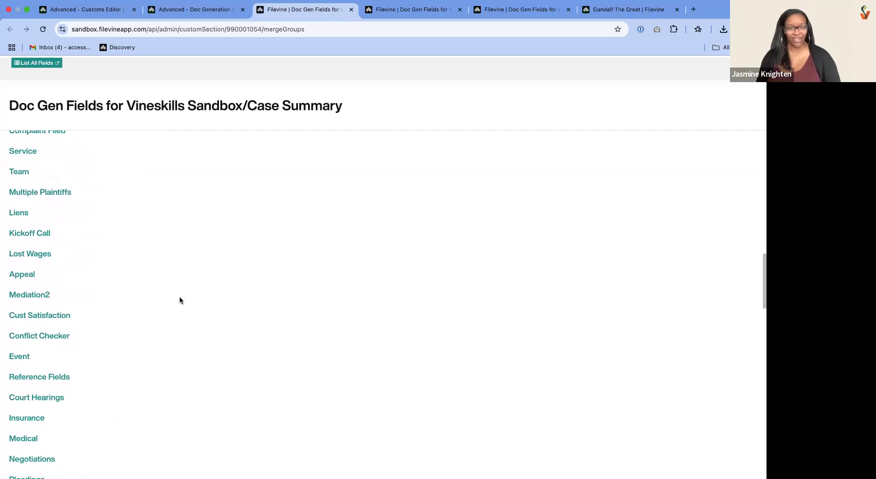
scroll(109, 223, down, 5)
click(19, 185)
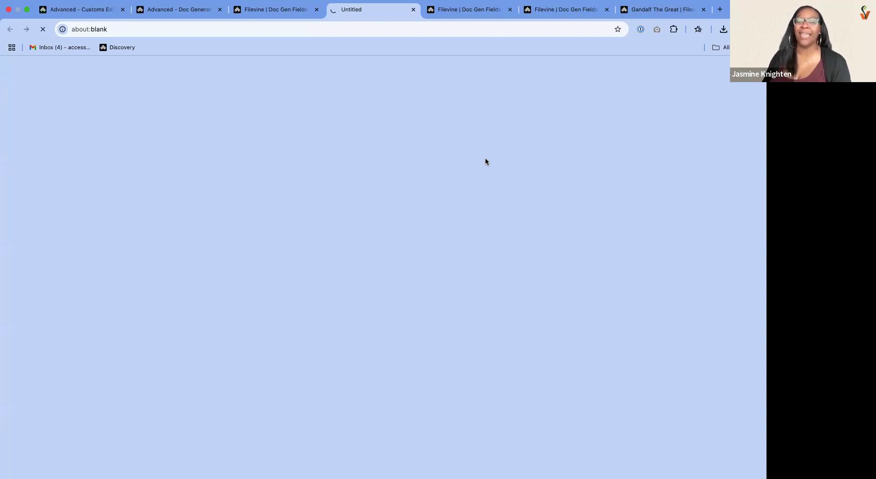
scroll(520, 293, down, 5)
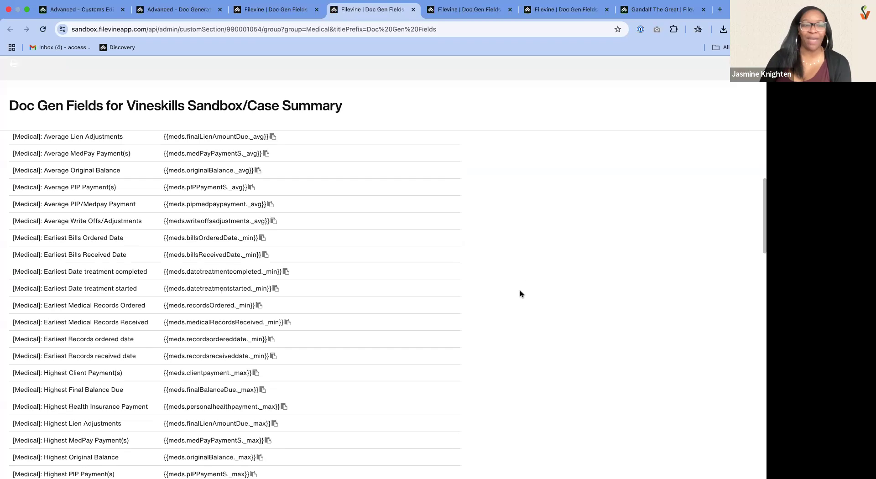
scroll(519, 289, down, 15)
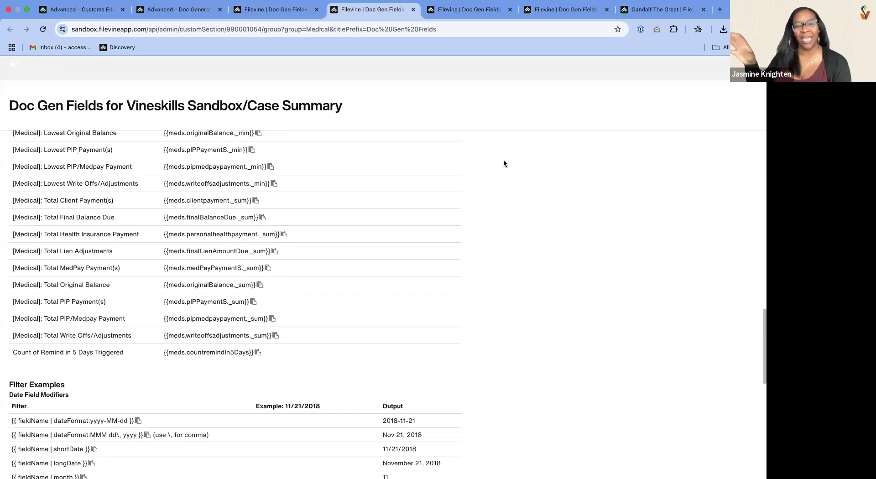
- Search the Case Summary group's doc gen fields for "latest" and close the search
click(466, 12)
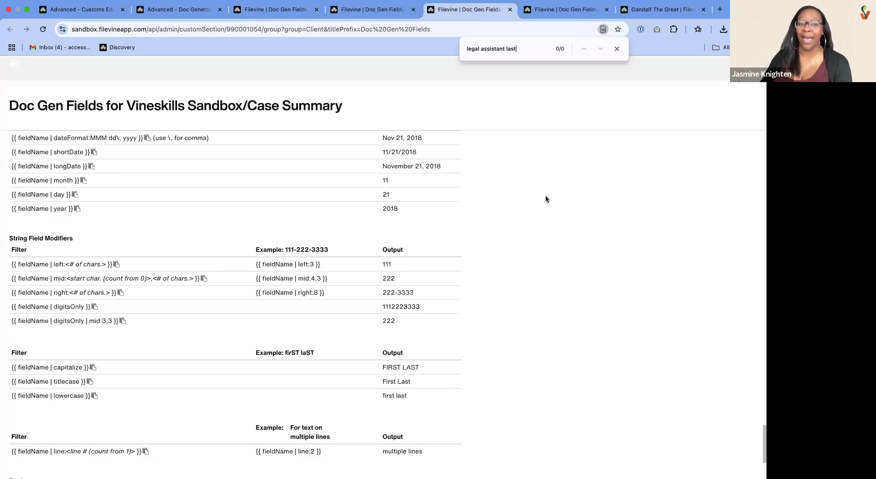
scroll(546, 197, up, 10)
scroll(546, 199, up, 10)
click(278, 10)
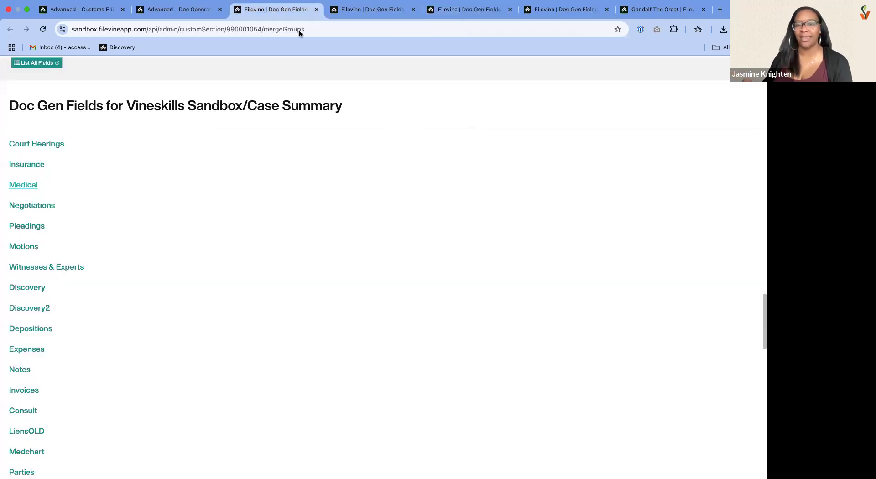
click(587, 11)
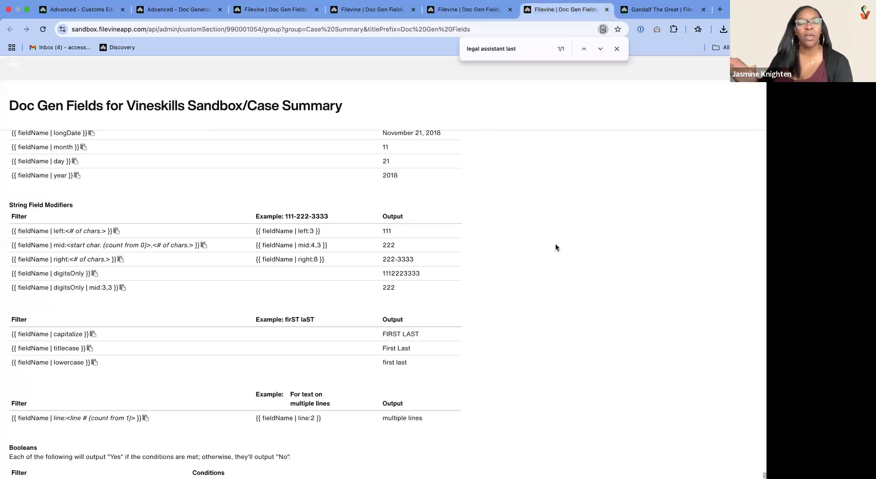
scroll(556, 247, up, 5)
scroll(555, 247, up, 10)
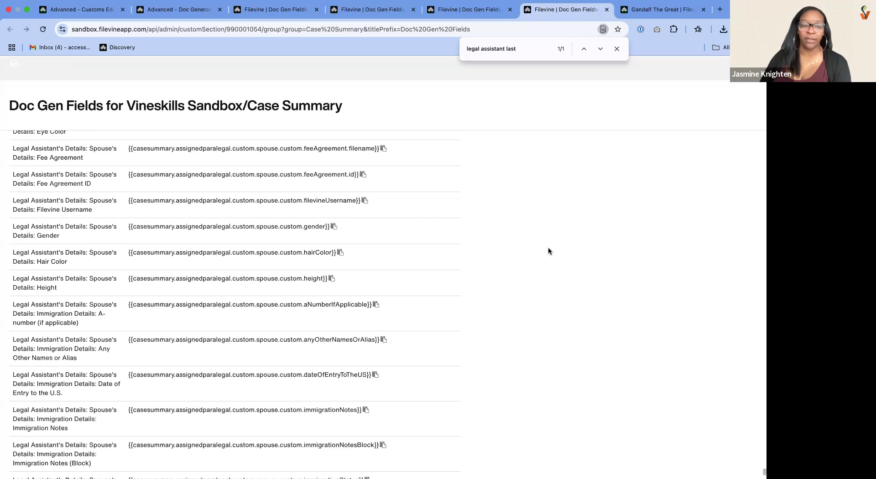
key(super+f)
text(latest)
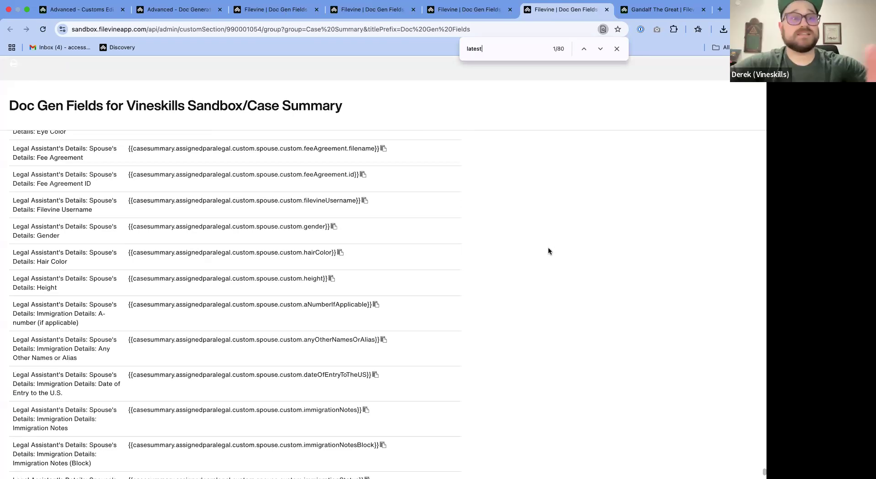
key(BackSpace)
key(BackSpace)
key(BackSpace)
key(BackSpace)
key(BackSpace)
key(BackSpace)
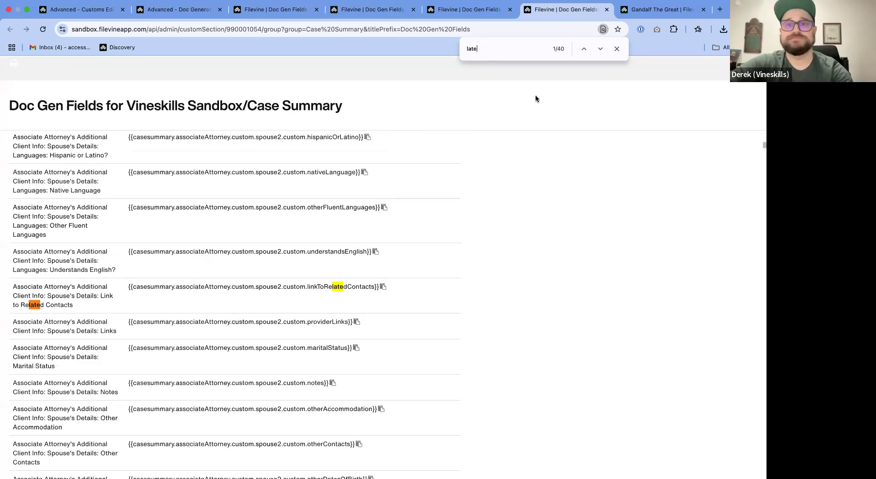
click(616, 49)
scroll(483, 237, up, 2)
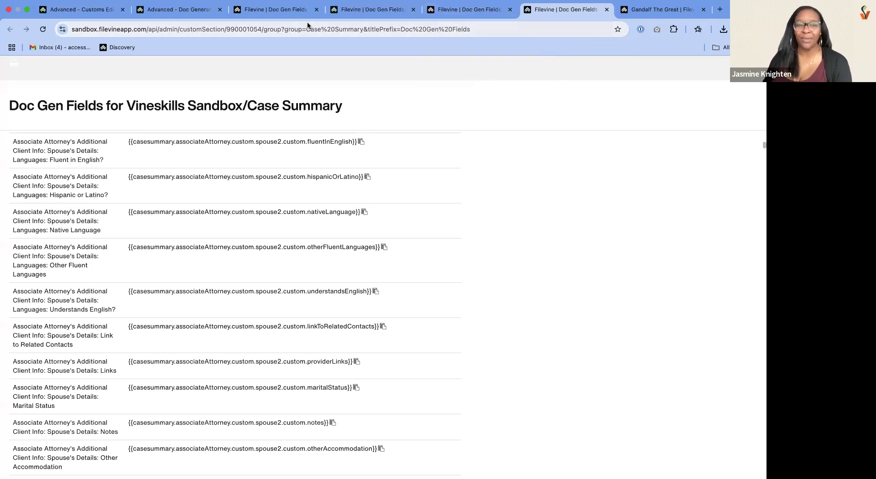
- Check the heading and beginning of the Case Summary field list and close the Client group's field page
drag(338, 108, 2, 110)
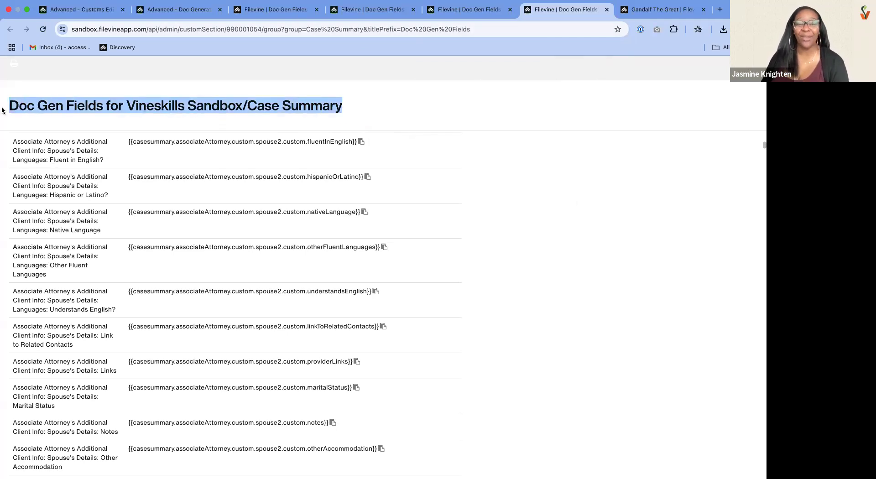
click(483, 10)
click(566, 10)
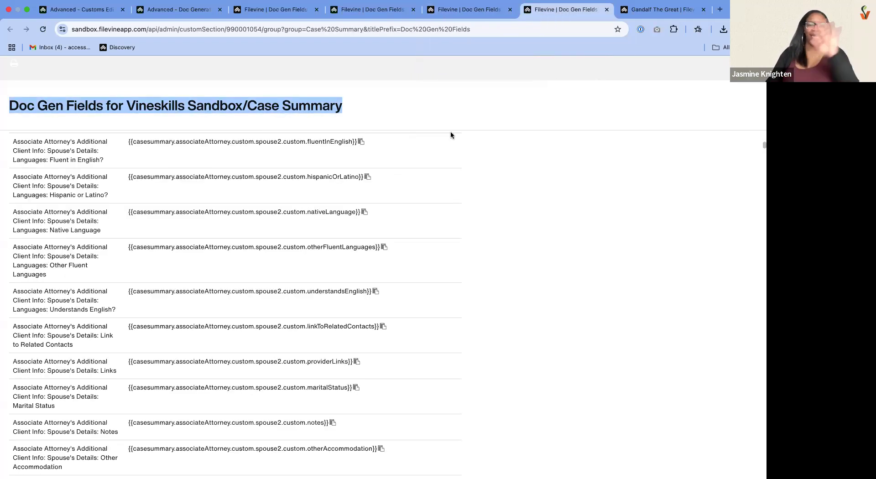
scroll(484, 207, up, 20)
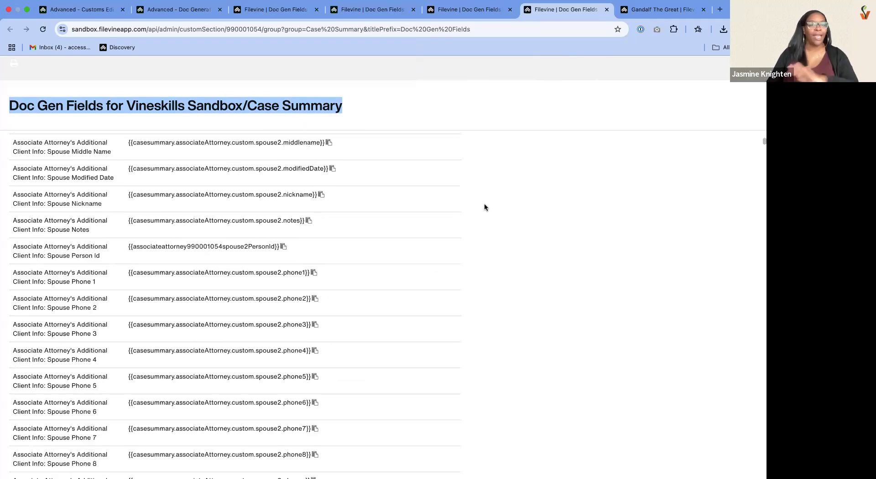
scroll(484, 207, up, 5)
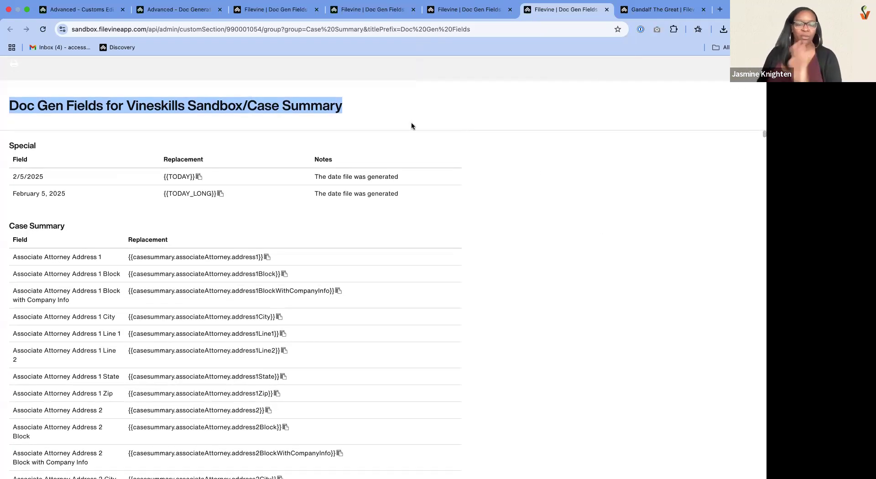
click(507, 13)
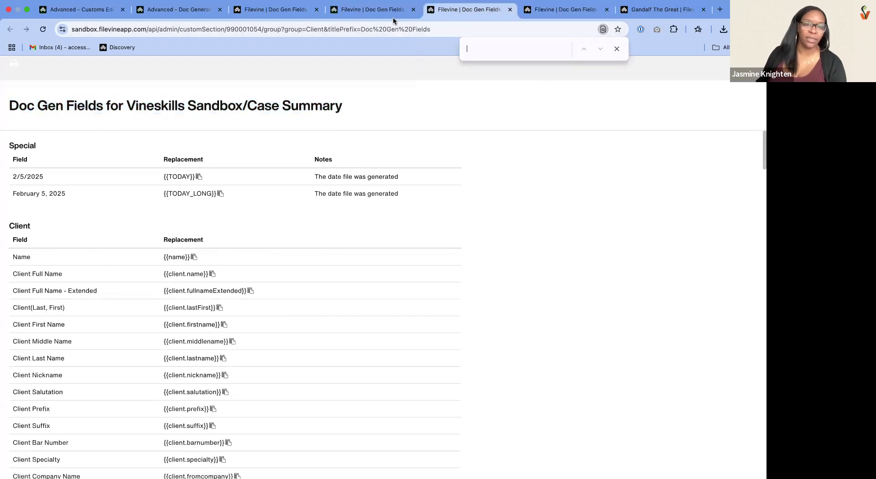
click(511, 10)
- Examine the Medical group's merge fields, including the average, earliest, highest, latest and total variants
click(370, 10)
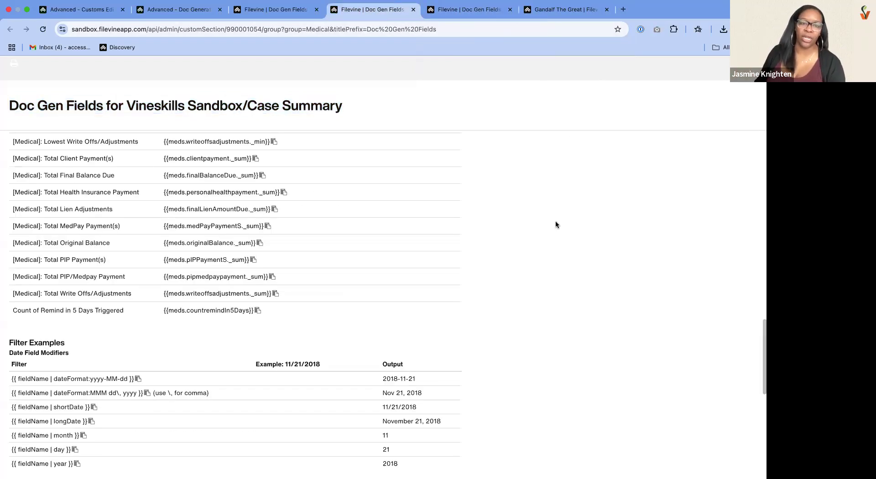
scroll(556, 225, down, 1)
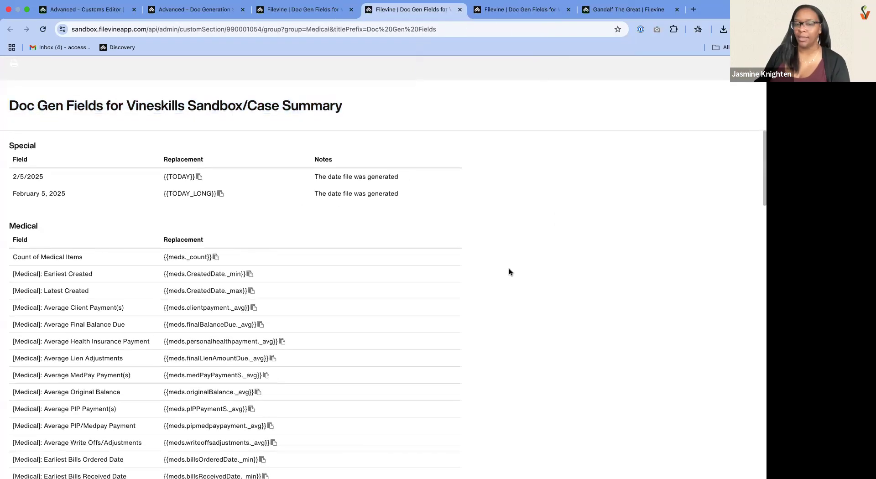
triple_click(2, 232)
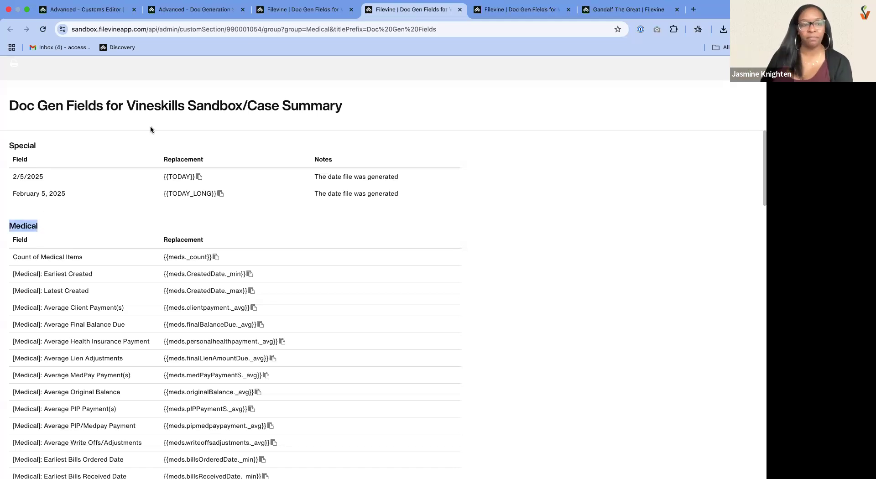
click(295, 13)
click(385, 11)
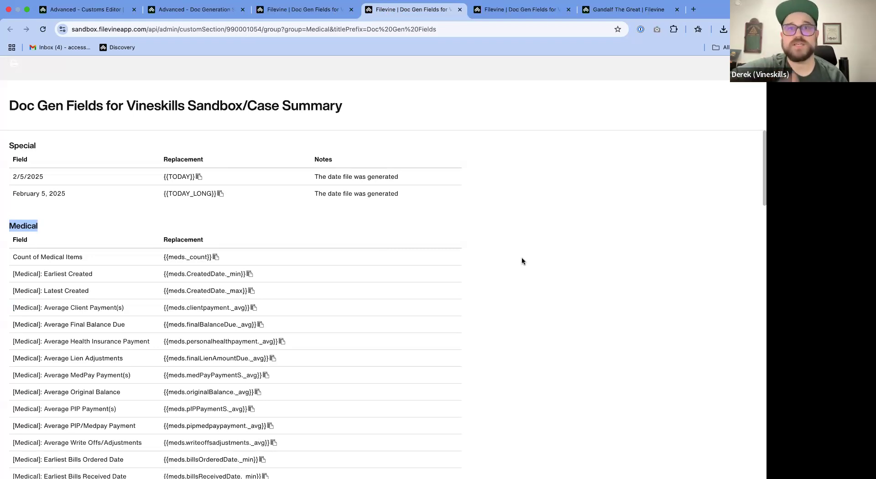
scroll(507, 272, down, 10)
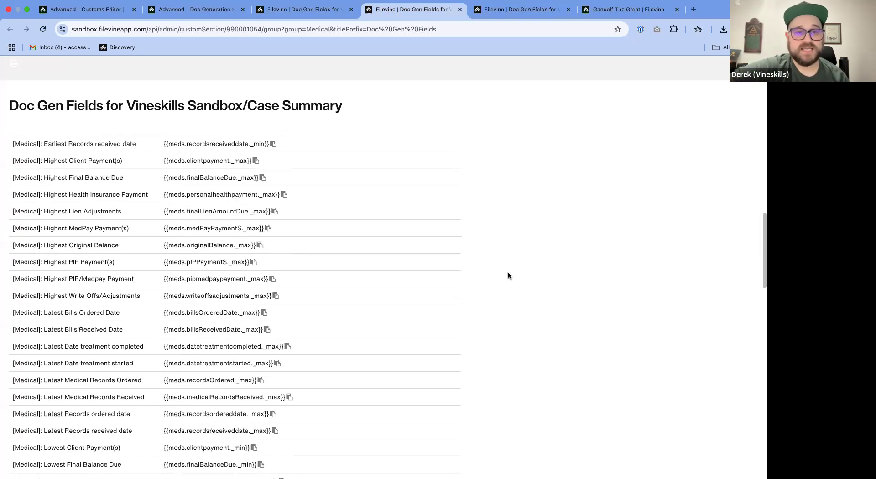
scroll(508, 276, up, 10)
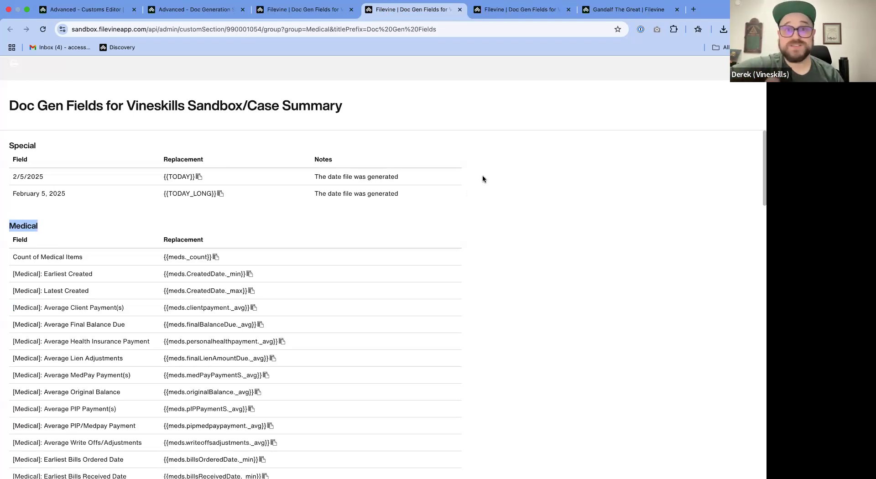
- Reload the Medical field list, look through it again and return to the DocGen Setup page for the Social Media Letter
click(40, 29)
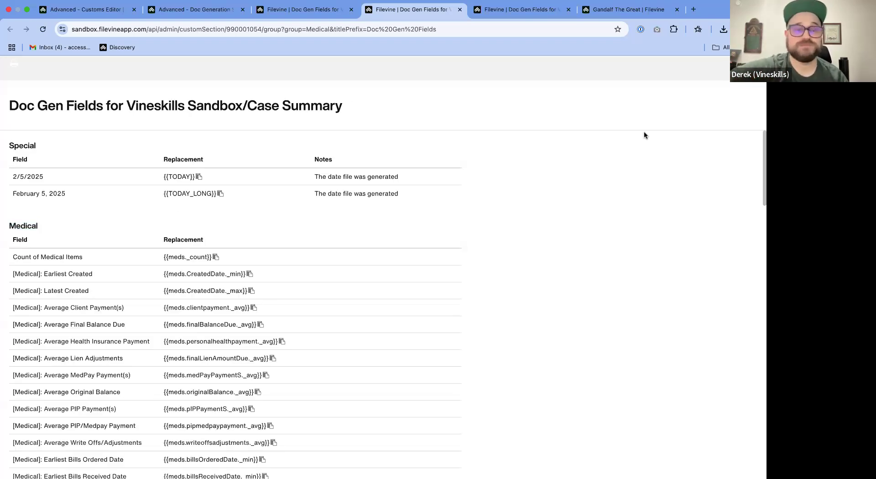
scroll(511, 201, down, 2)
scroll(510, 201, up, 2)
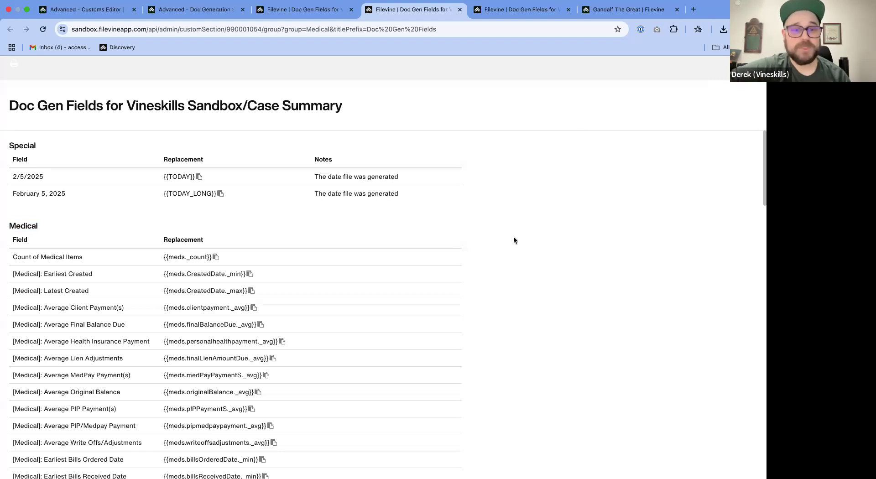
scroll(514, 236, down, 2)
scroll(302, 234, up, 2)
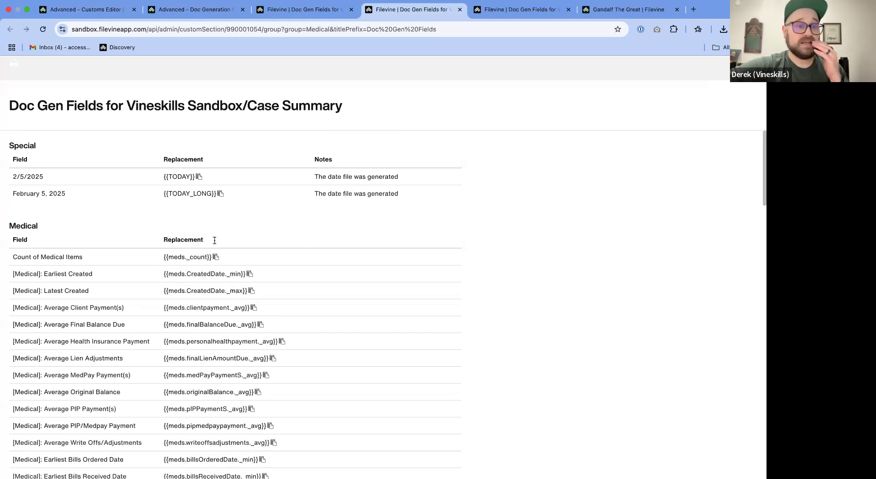
click(254, 6)
click(203, 9)
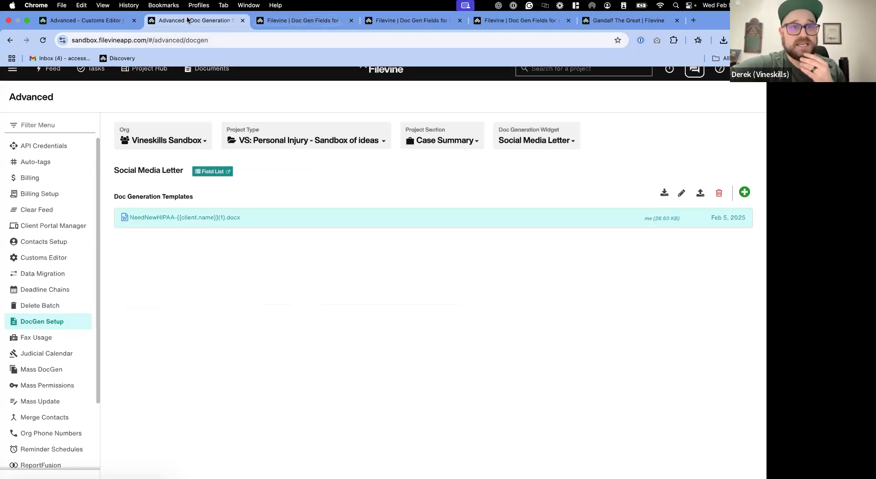
- Inspect the Lead Attorney field's selector and merge code in the Customs Editor and close its field template without changes
click(97, 20)
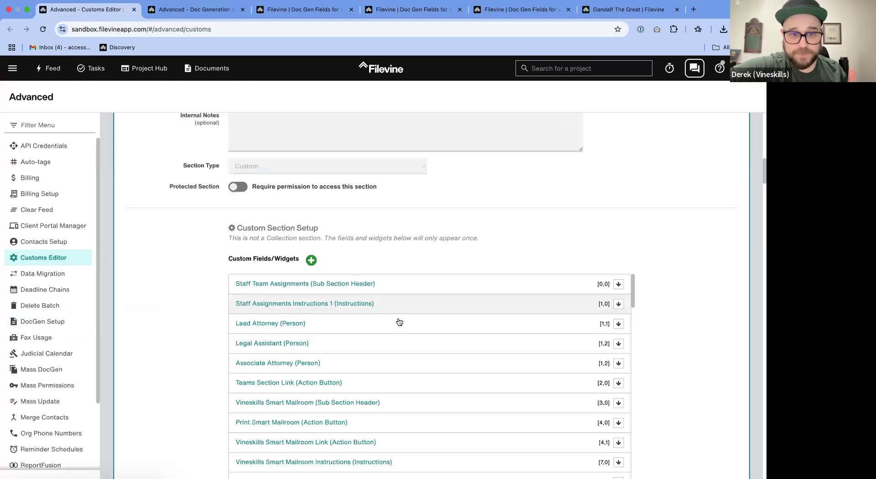
scroll(397, 320, up, 2)
scroll(150, 363, down, 3)
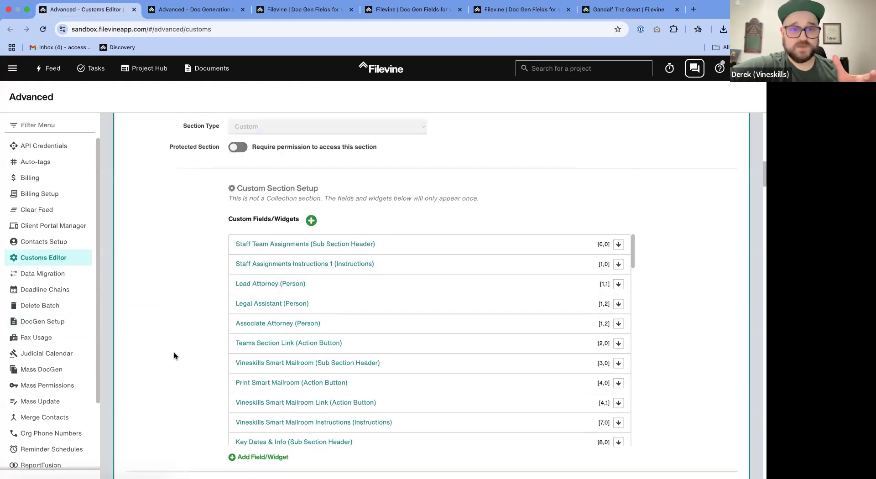
click(346, 285)
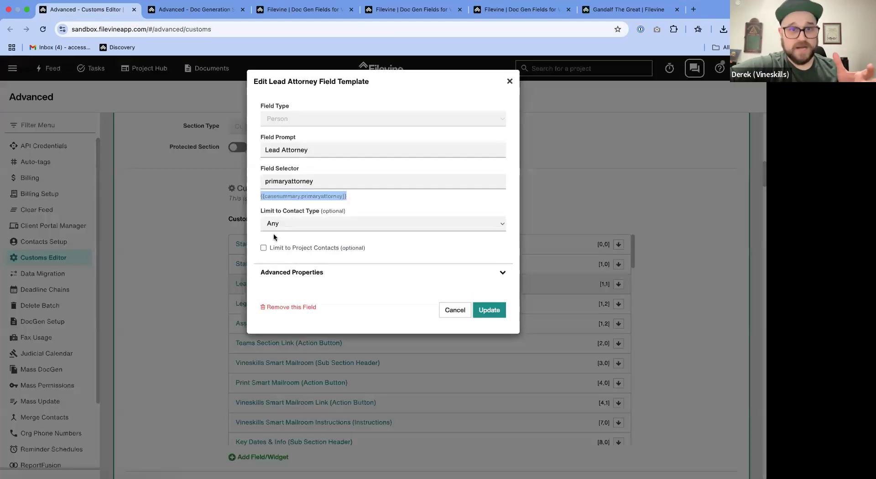
click(379, 198)
click(333, 182)
key(super+a)
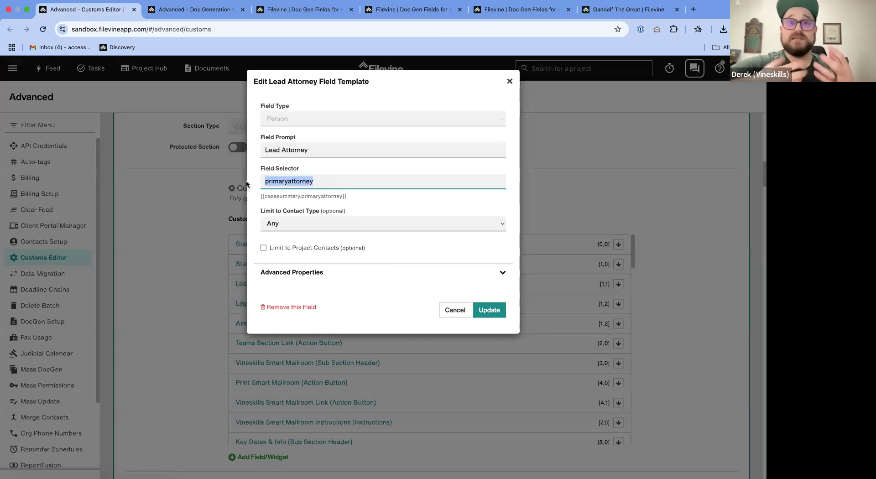
click(327, 182)
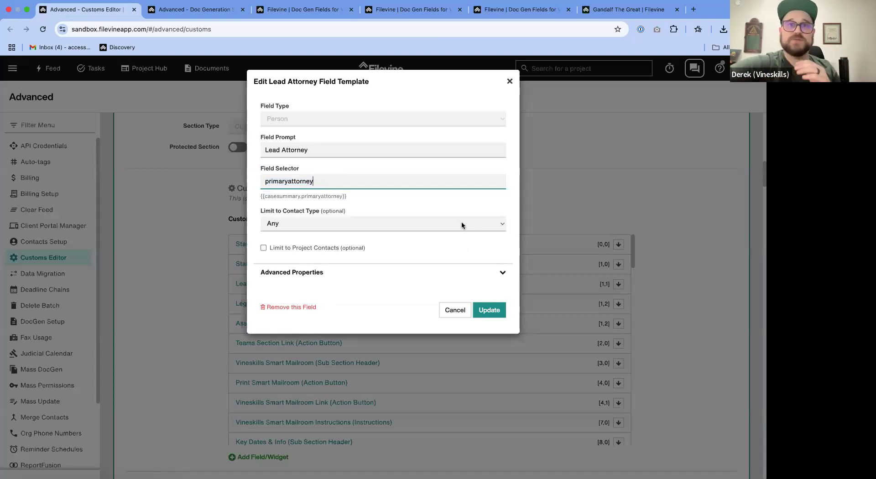
click(509, 81)
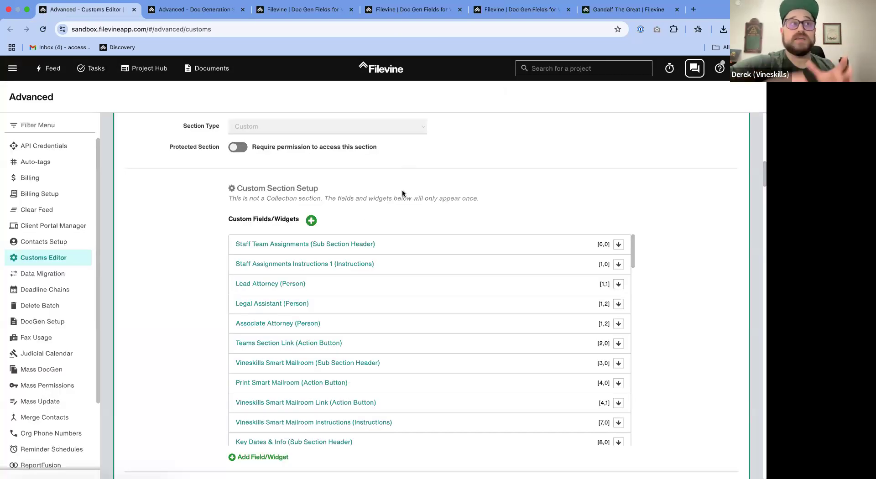
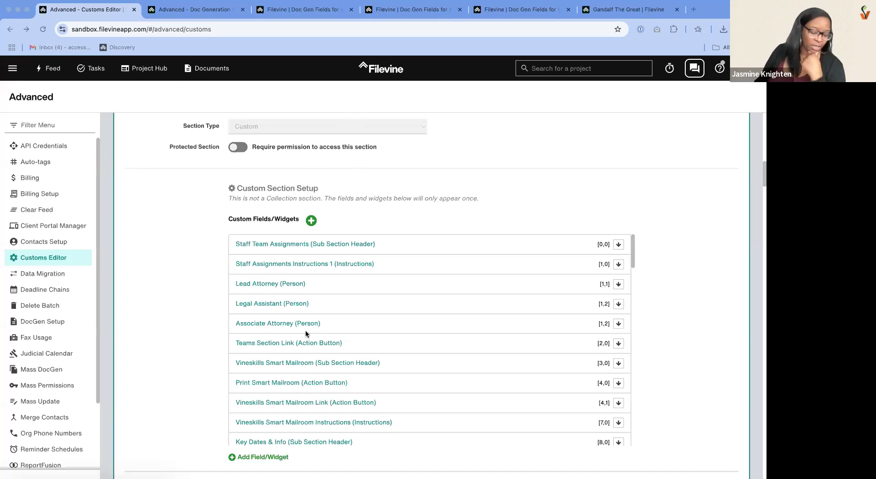
- Inspect the Social Media Letter widget's selector, auto-tags and folder settings in the Customs Editor and close its template without changes
scroll(305, 333, down, 20)
click(396, 435)
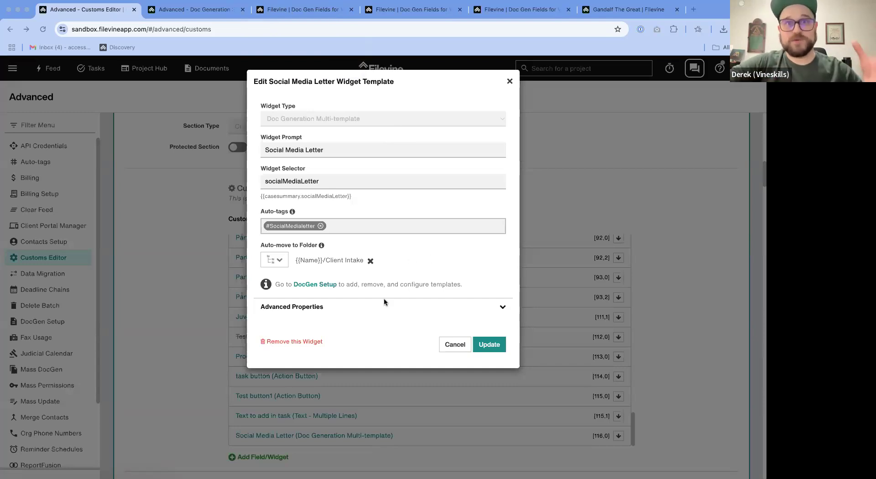
click(510, 81)
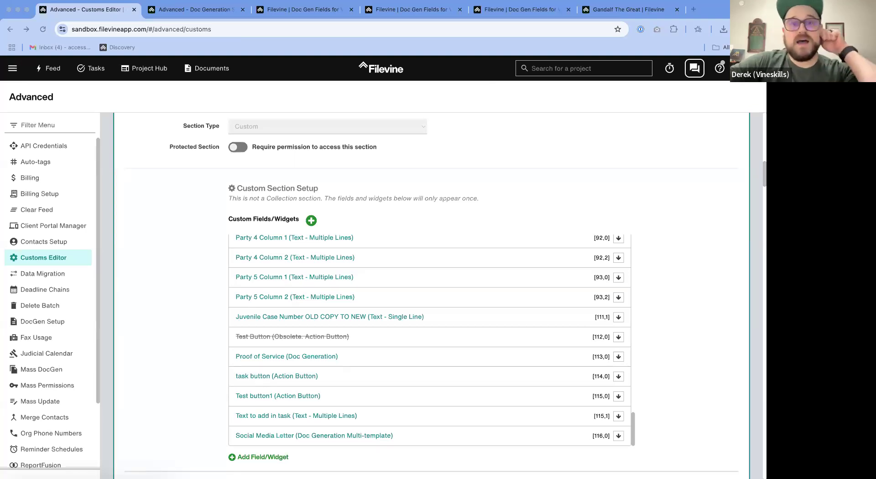
- Switch to the Word letter, try inserting an empty field on the last line and delete it
key(ctrl+Left)
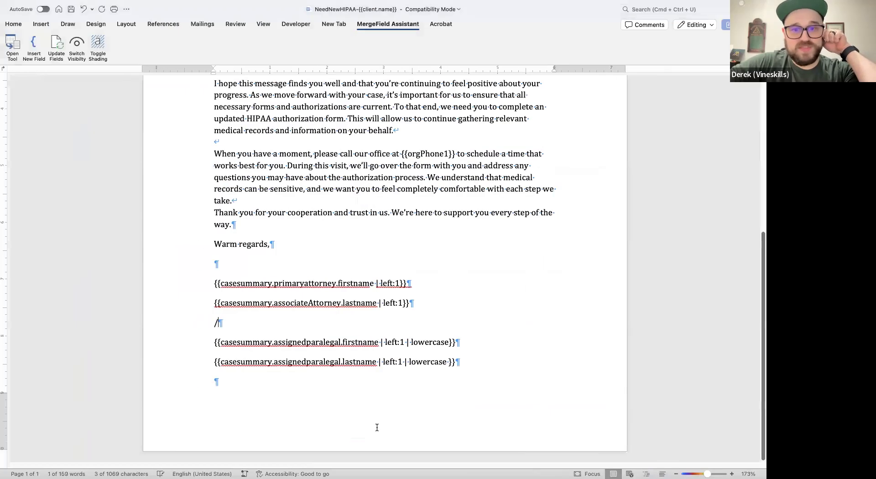
click(289, 388)
click(34, 45)
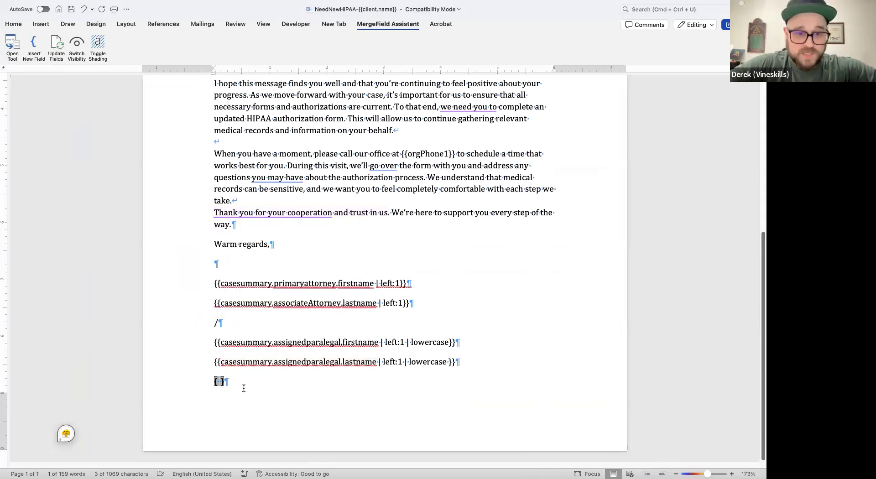
key(BackSpace)
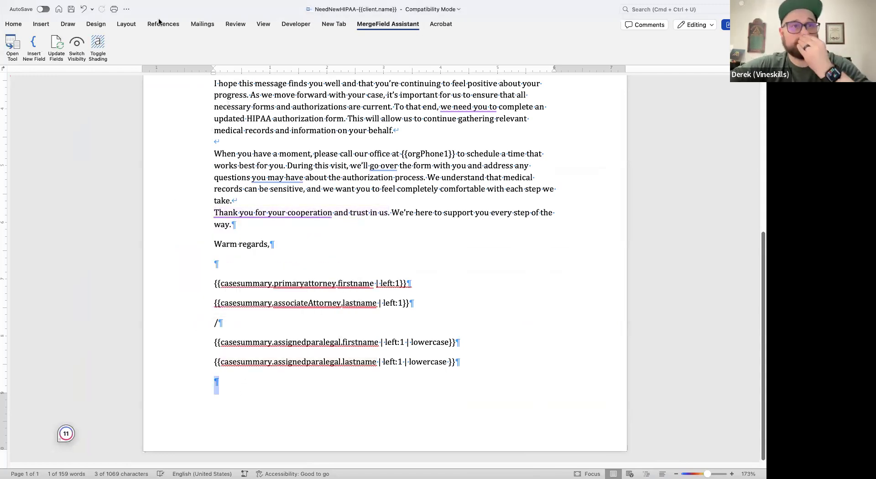
- Open the Field dialog and look through its field categories, including Equations and Formulas, Numbering and User Information
click(46, 26)
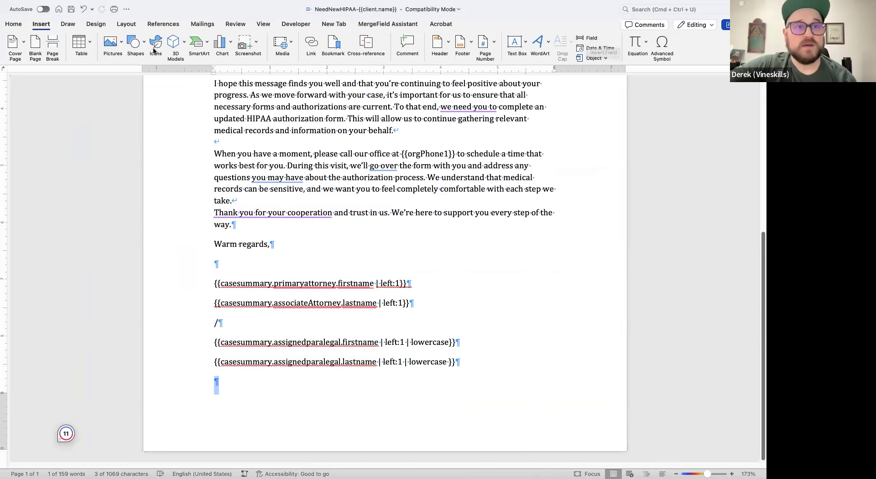
click(120, 5)
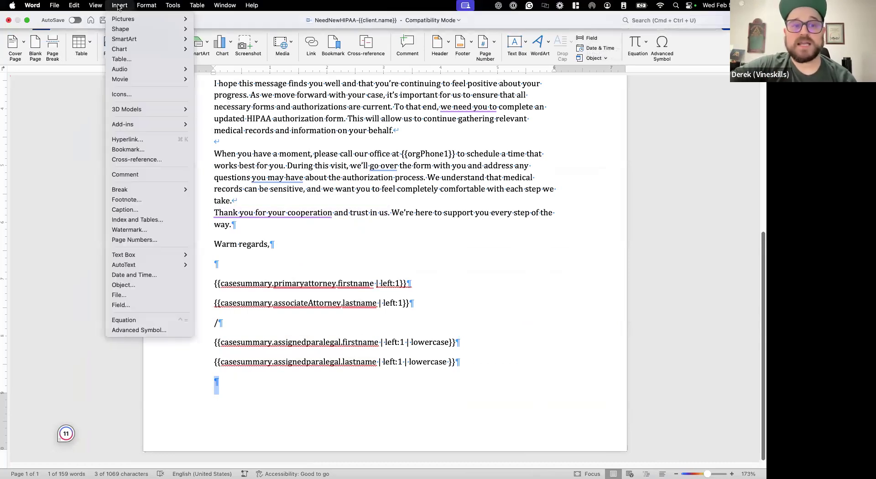
click(605, 111)
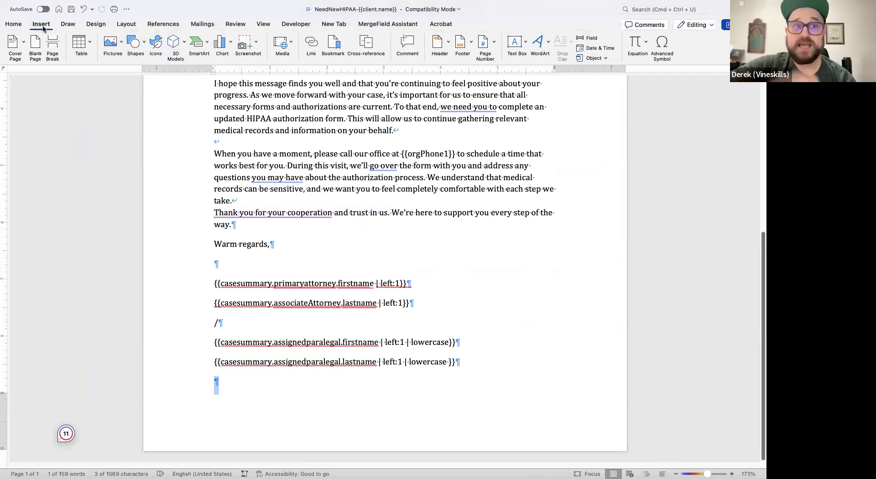
click(588, 39)
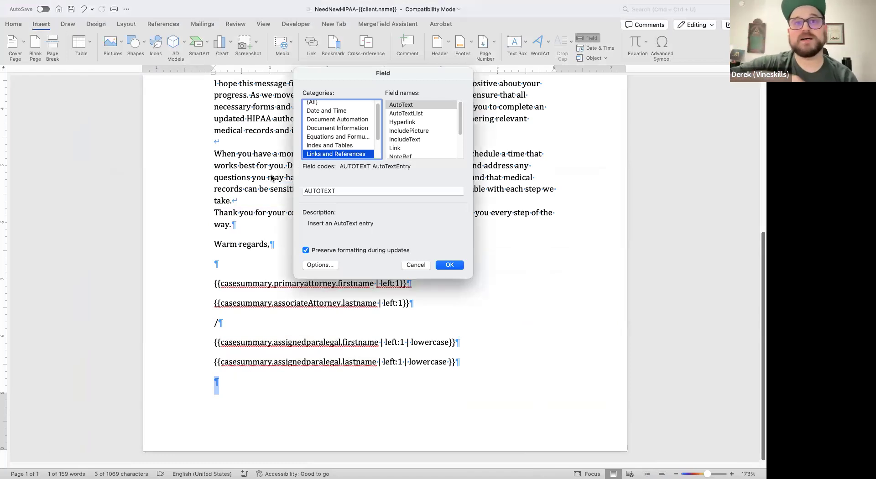
scroll(337, 142, down, 2)
scroll(340, 132, up, 2)
click(331, 131)
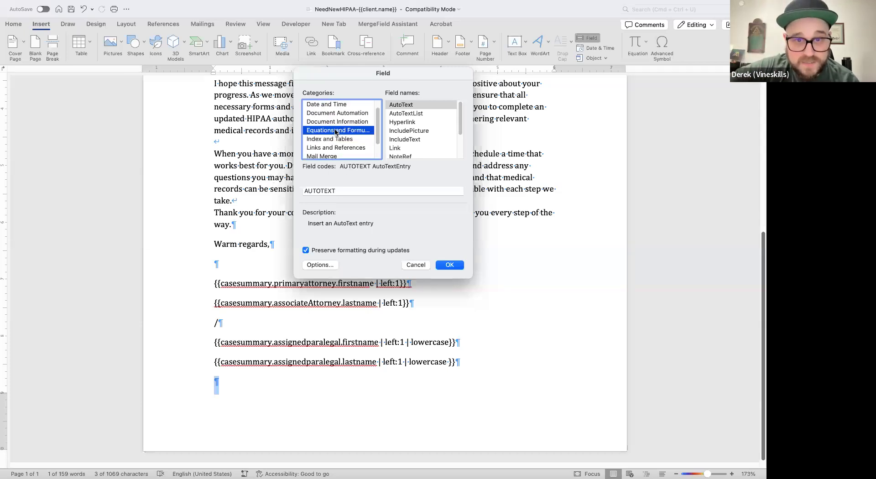
scroll(332, 132, down, 2)
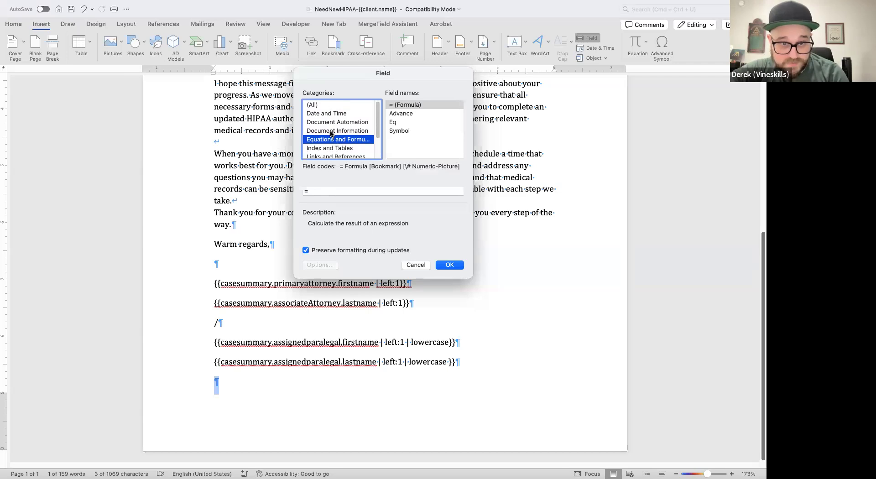
click(325, 137)
click(324, 145)
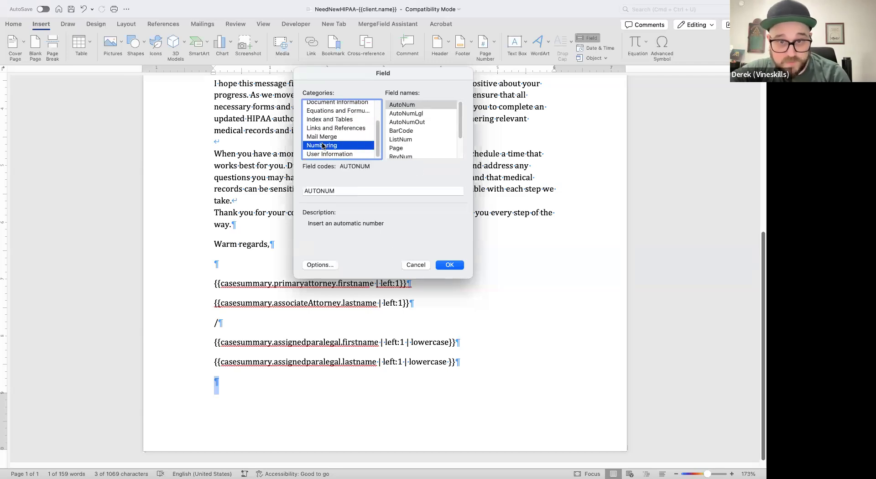
click(320, 154)
scroll(327, 137, up, 2)
- Examine the field names under Equations and Formulas, Document Information, Date and Time and Mail Merge, and cancel the Field dialog
click(332, 139)
click(350, 132)
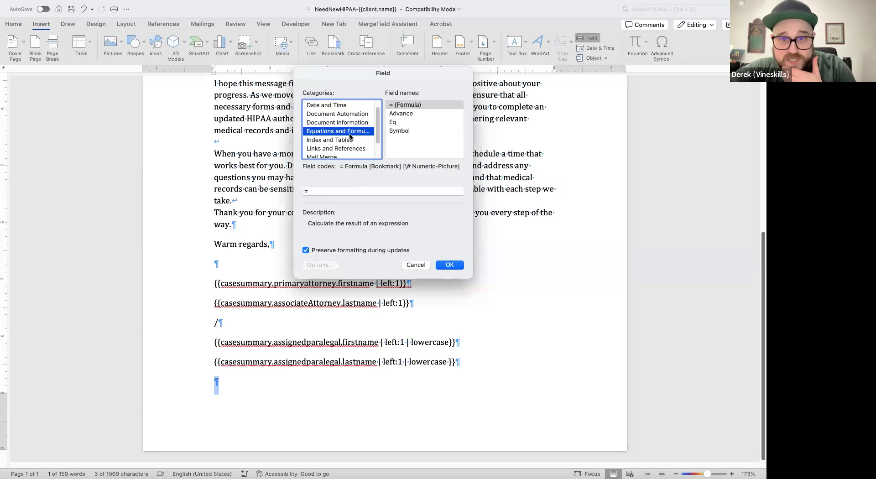
click(399, 113)
click(341, 132)
click(342, 122)
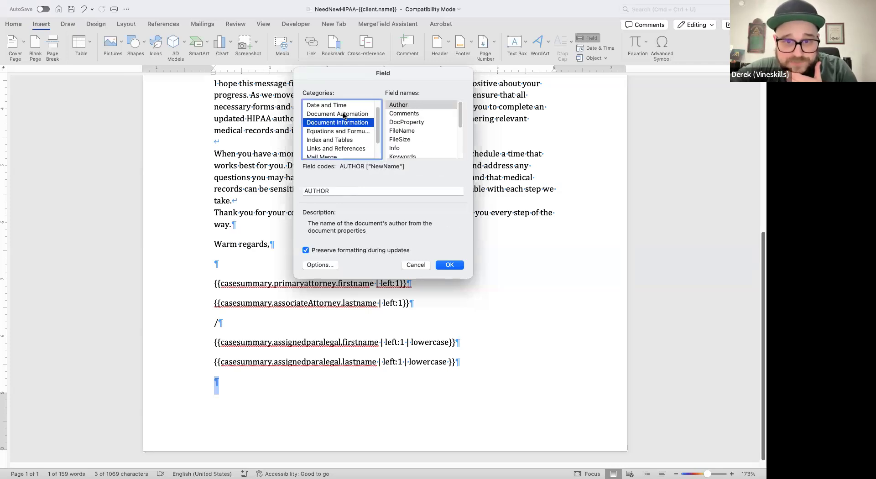
click(343, 114)
click(343, 106)
scroll(342, 137, down, 3)
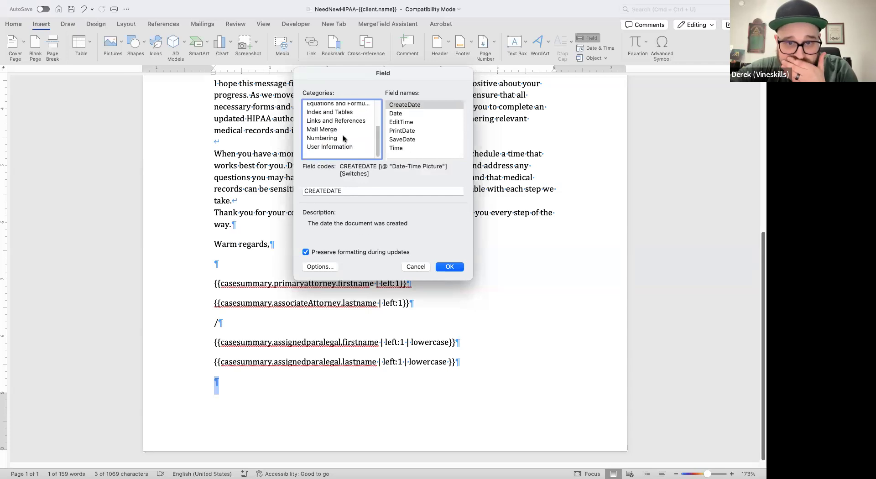
click(341, 138)
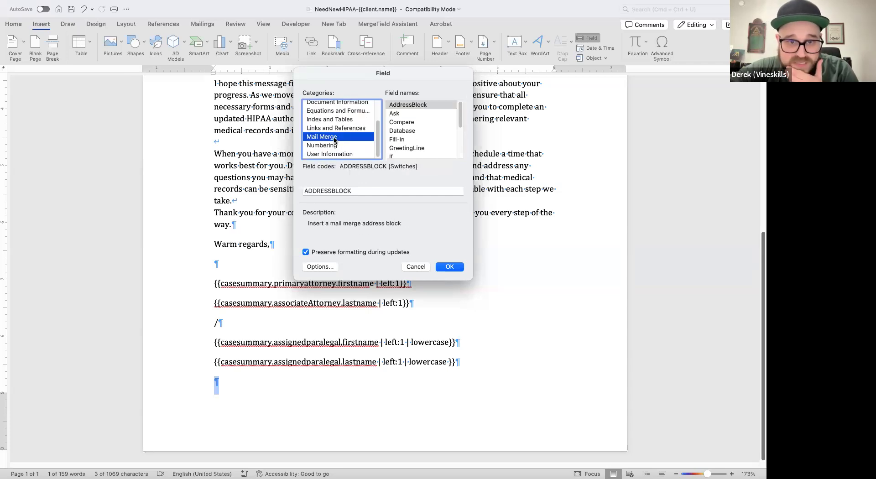
scroll(422, 135, down, 3)
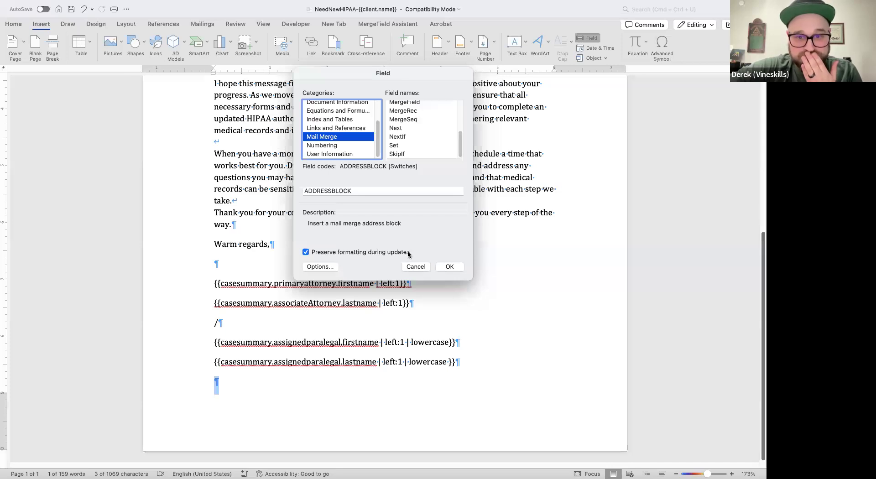
click(411, 265)
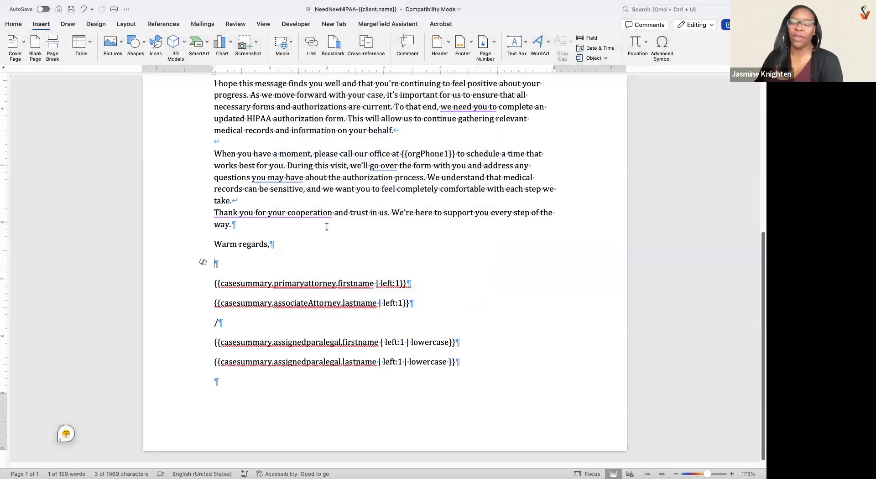
- Insert a MergeField from the Mail Merge category after "relevant" in the letter's first paragraph, preserving formatting during updates
scroll(256, 171, up, 10)
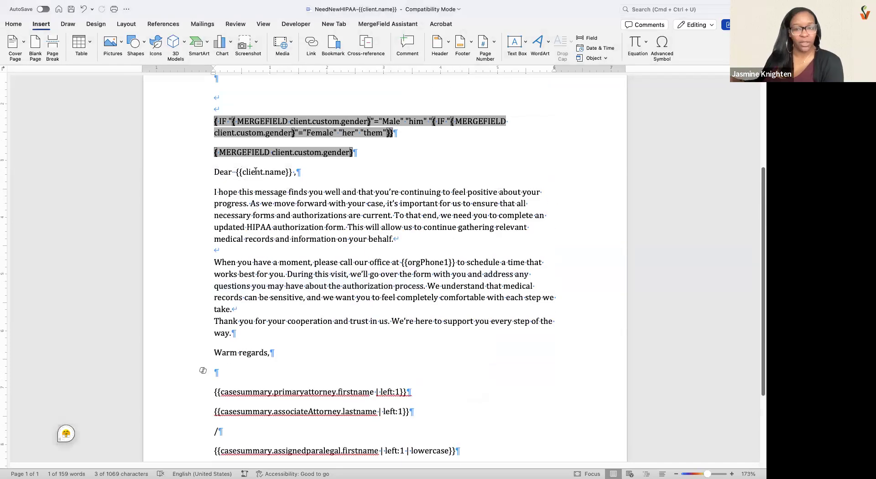
scroll(255, 171, down, 10)
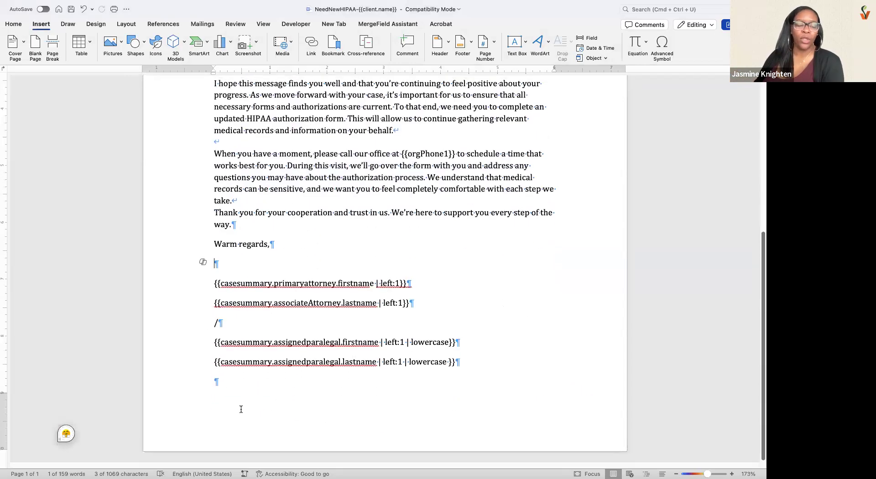
click(533, 118)
click(588, 38)
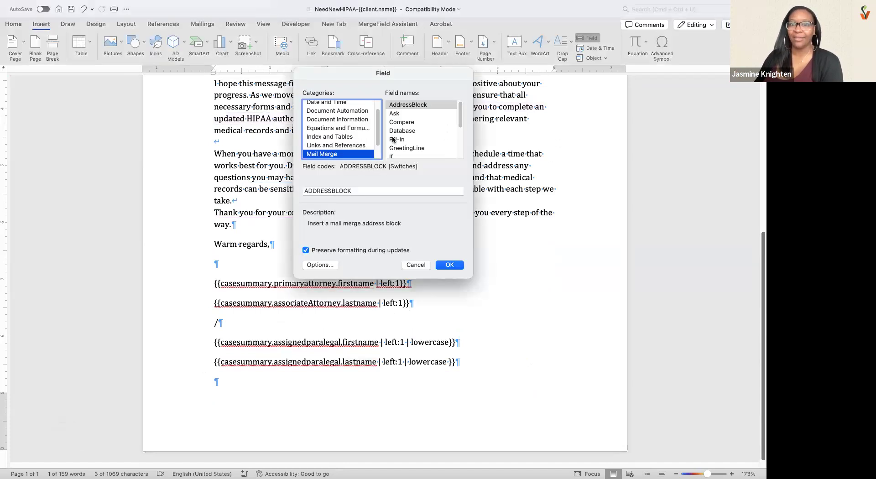
scroll(400, 140, down, 1)
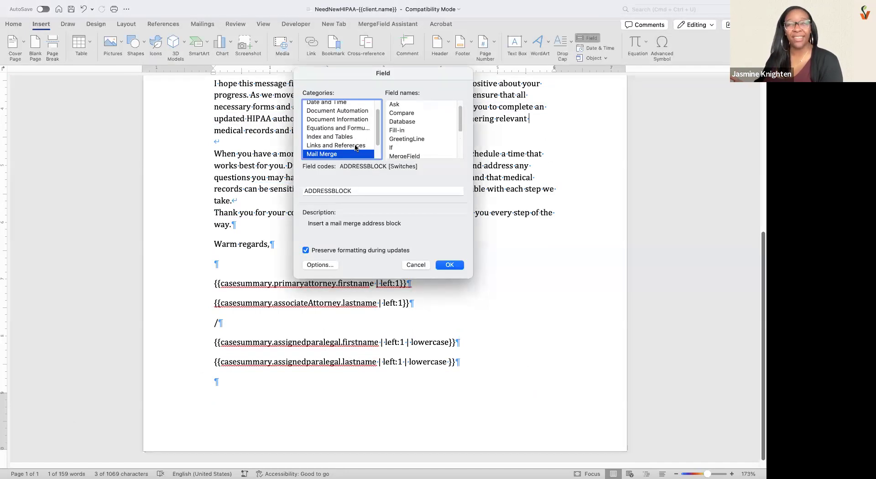
scroll(355, 147, down, 1)
scroll(401, 136, down, 3)
click(404, 131)
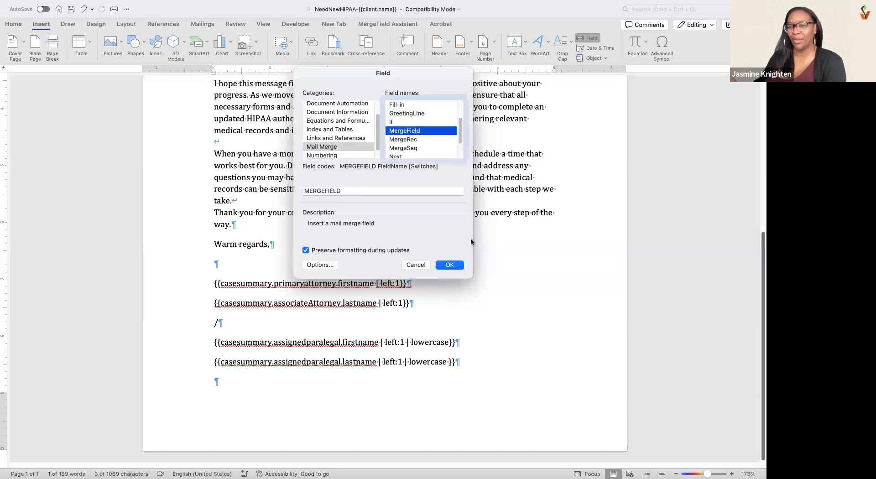
click(451, 266)
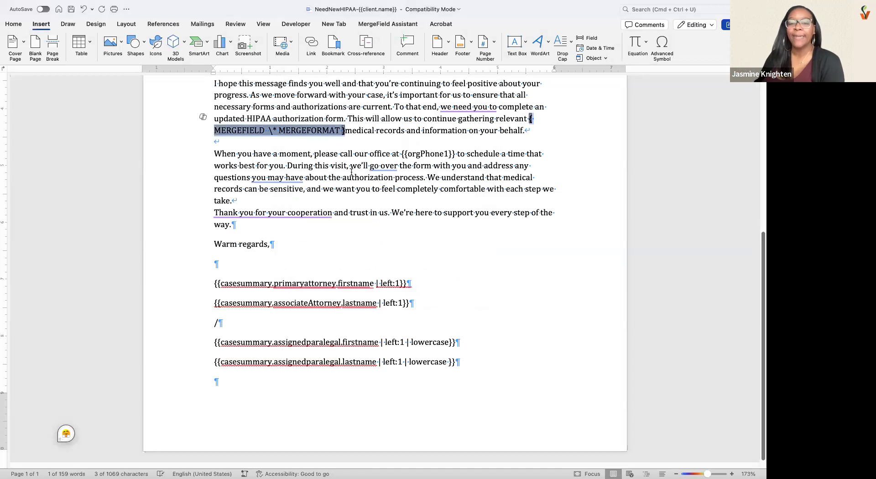
- Move the inserted merge field from the first paragraph to the empty last line below the paralegal codes
key(super+x)
click(336, 412)
key(super+v)
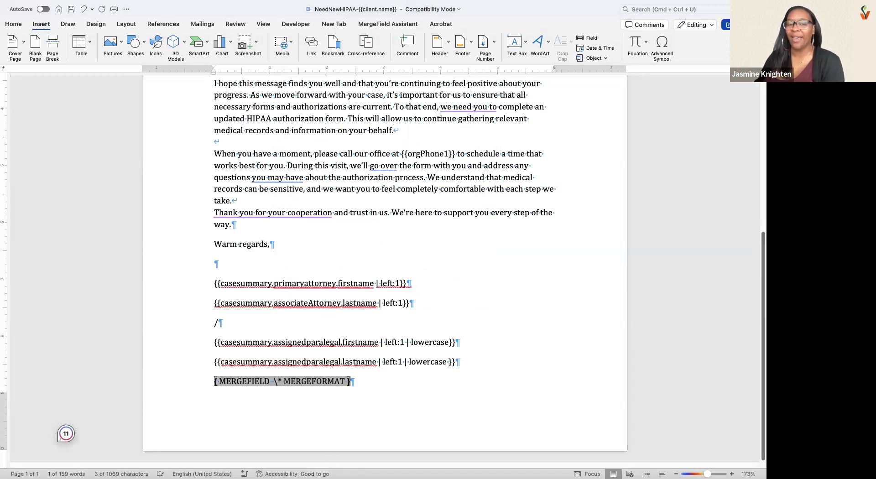
- Delete MERGEFORMAT from the merge field on the letter's last line, keeping the \* switch
click(328, 377)
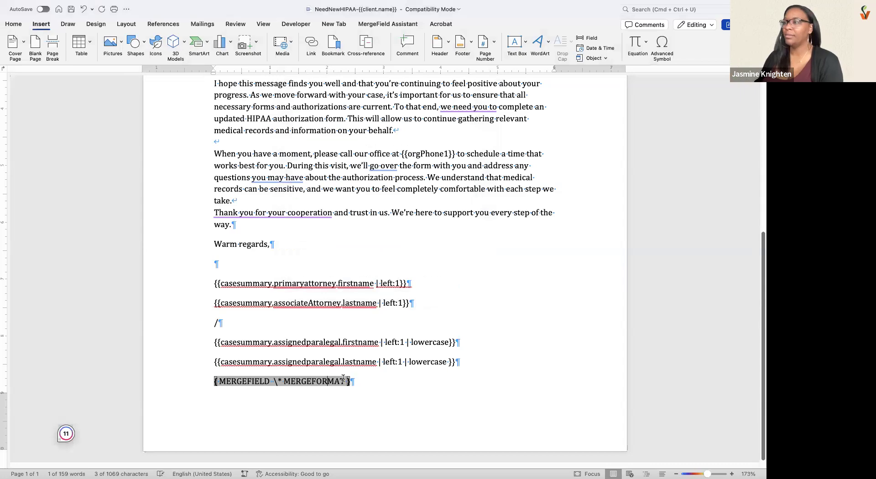
triple_click(284, 381)
click(283, 382)
drag(346, 380, 283, 381)
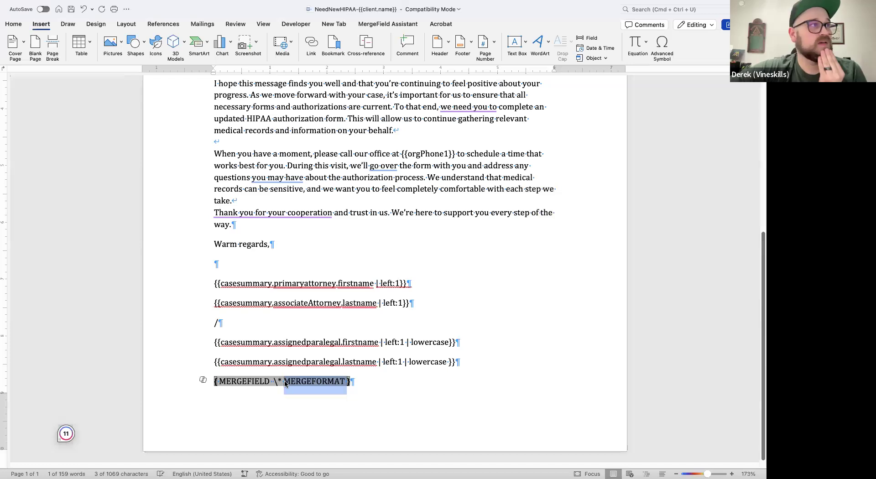
key(BackSpace)
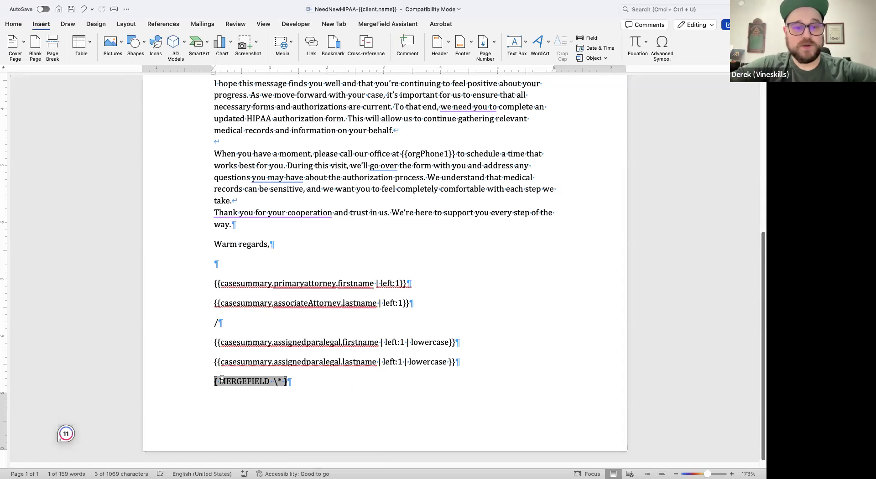
drag(273, 379, 344, 379)
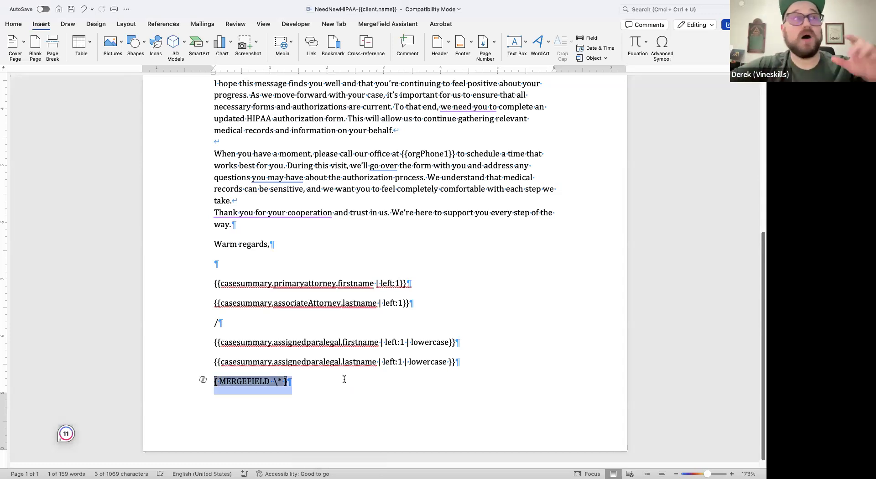
click(279, 381)
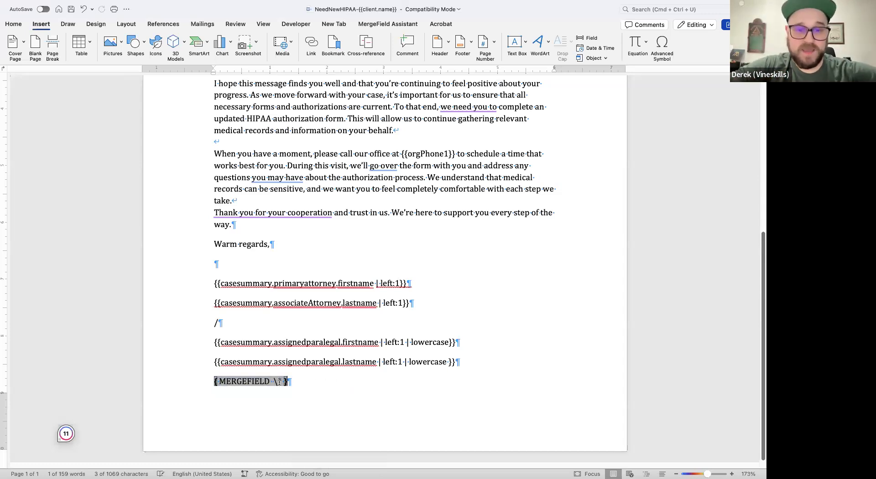
- Switch to Filevine's Case Summary doc gen field list and check the Associate Attorney merge codes
key(super+Tab)
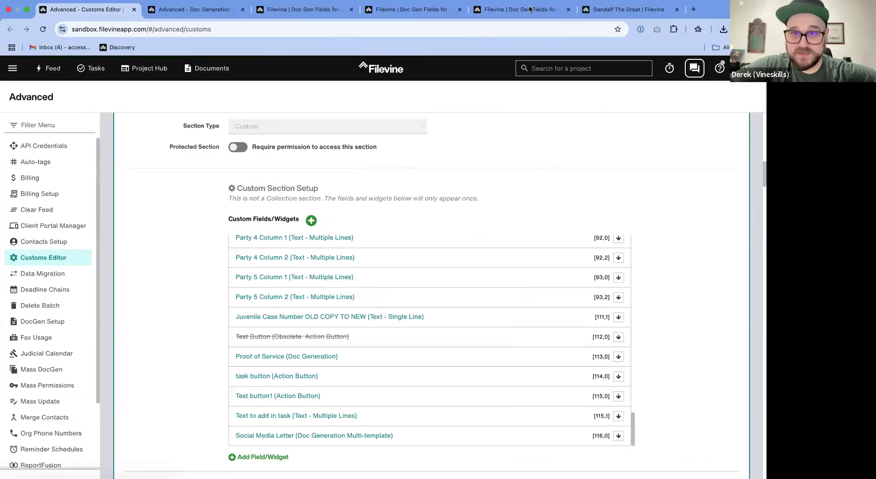
click(520, 9)
click(366, 218)
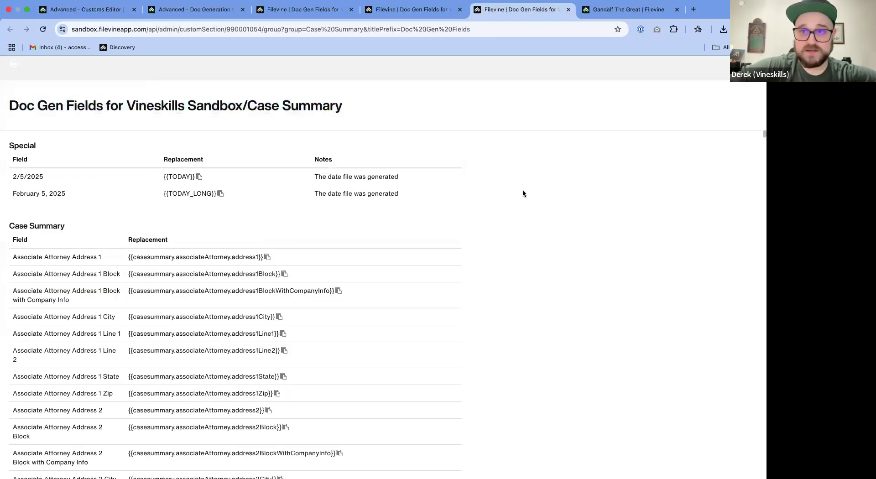
scroll(497, 320, down, 15)
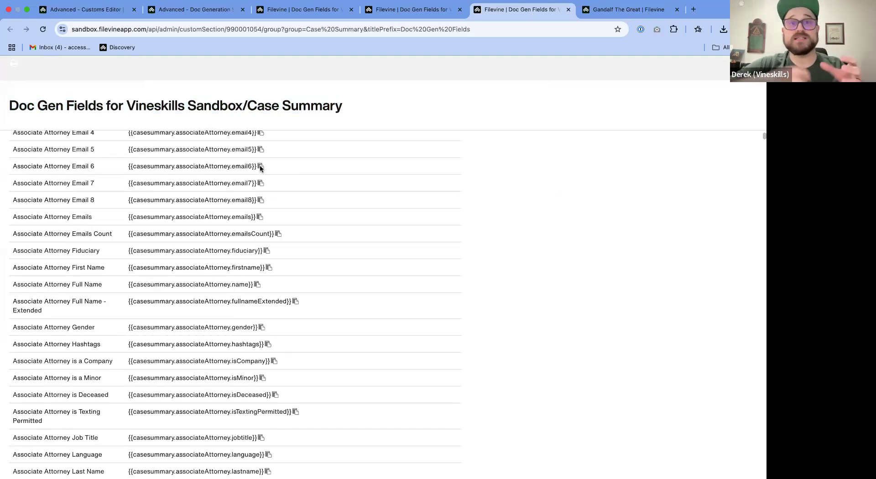
- Switch back to the letter in Word and enter insurance.limits as the field name in the last-line merge field, before the \* switch
key(ctrl+Left)
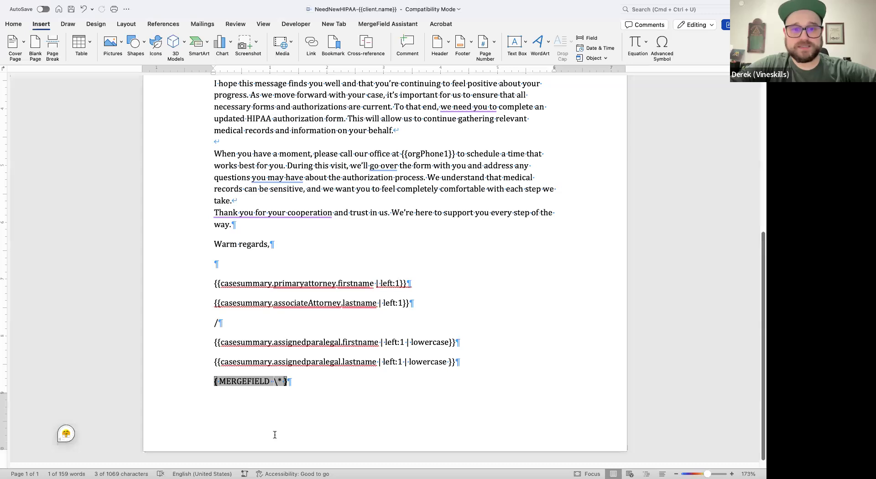
key(super+z)
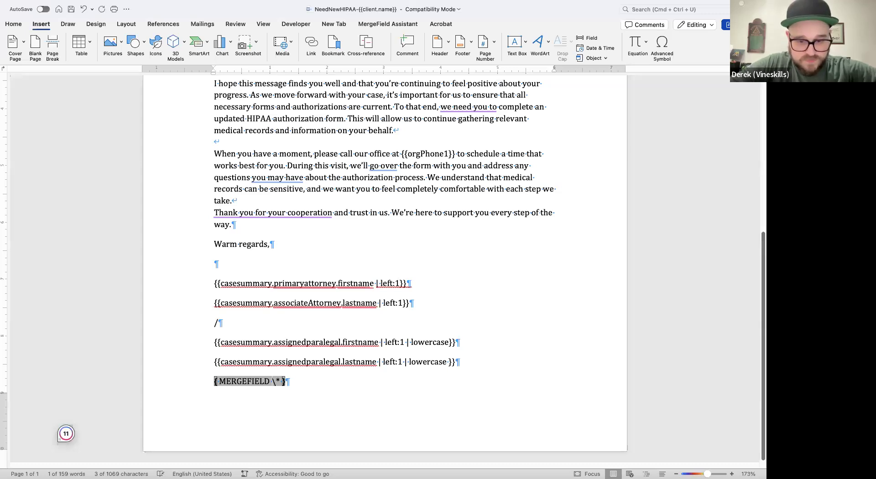
text(insurance)
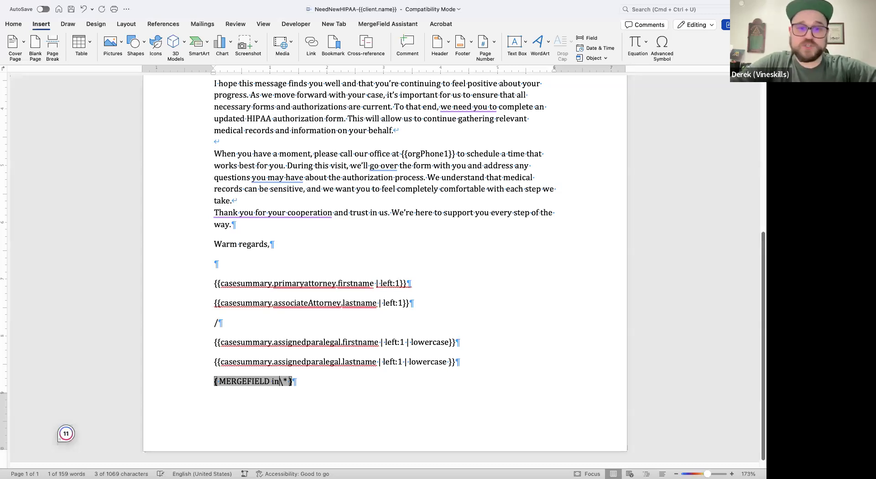
key(BackSpace)
key(BackSpace)
key(BackSpace)
key(BackSpace)
key(BackSpace)
text(rance.limits)
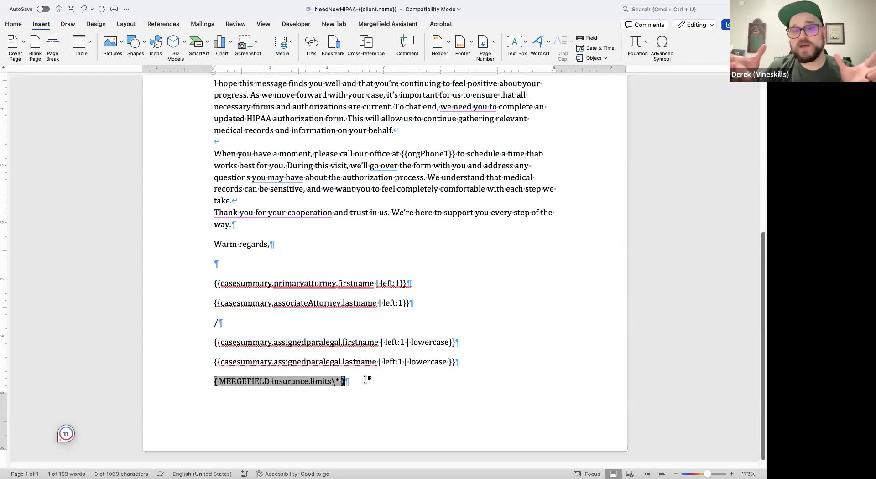
- Replace the field name in the last-line merge field with 100000.00, keeping the \* switch
drag(332, 381, 272, 383)
text(100)
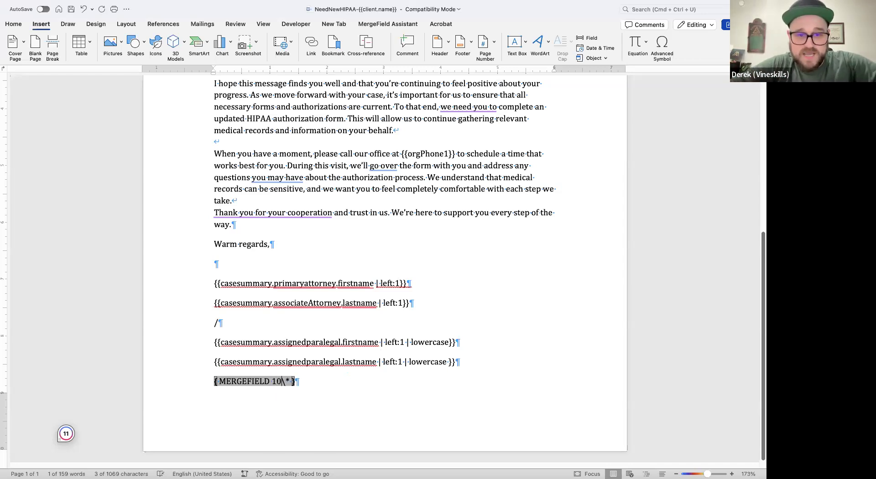
text(000)
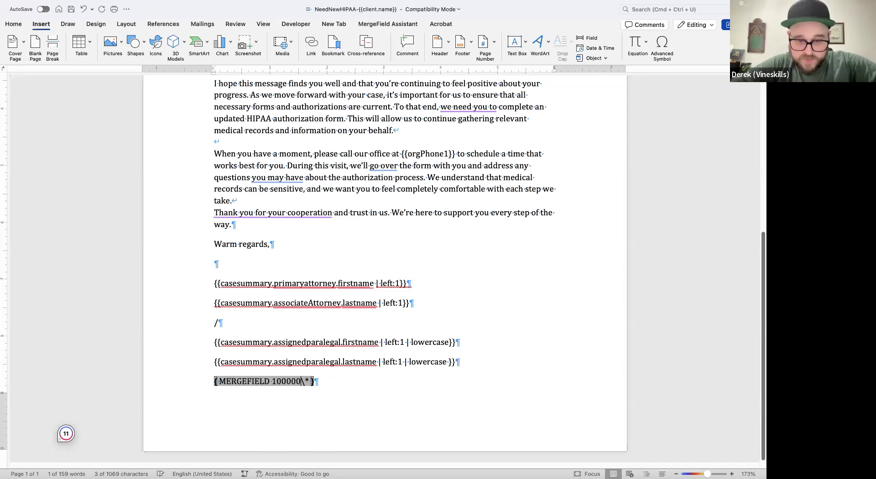
text(.00\* )
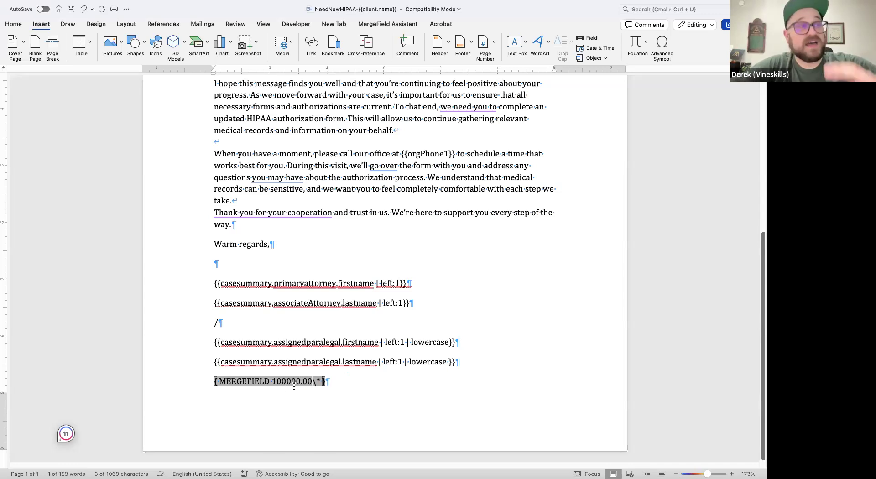
text("$)
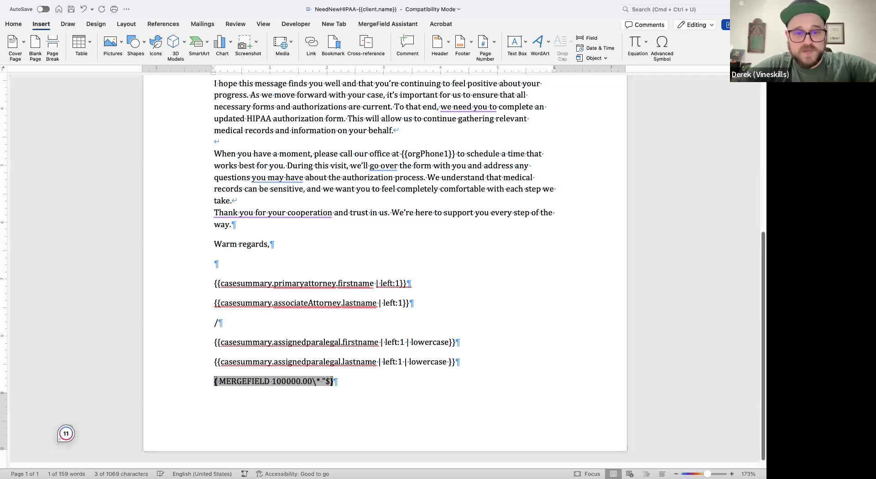
text(#)
text(,###.)
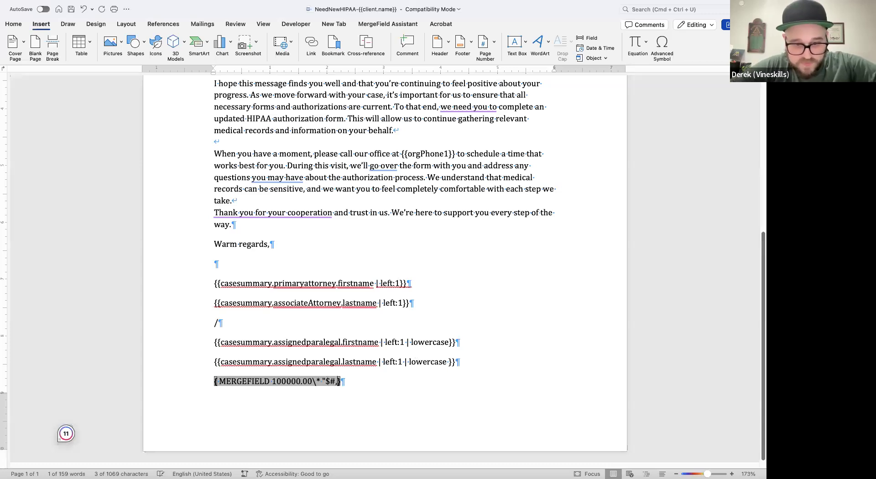
text(00)
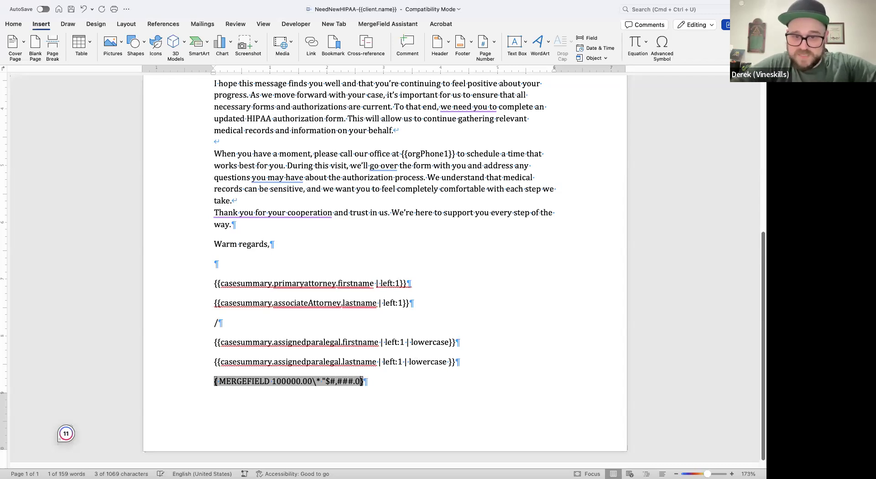
text(")
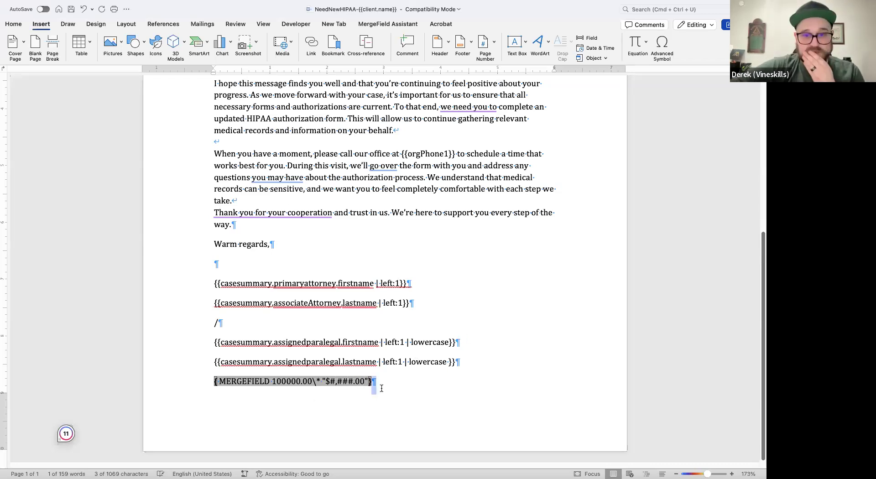
- Update the last-line merge field and display its result instead of the field code
triple_click(261, 382)
right_click(261, 381)
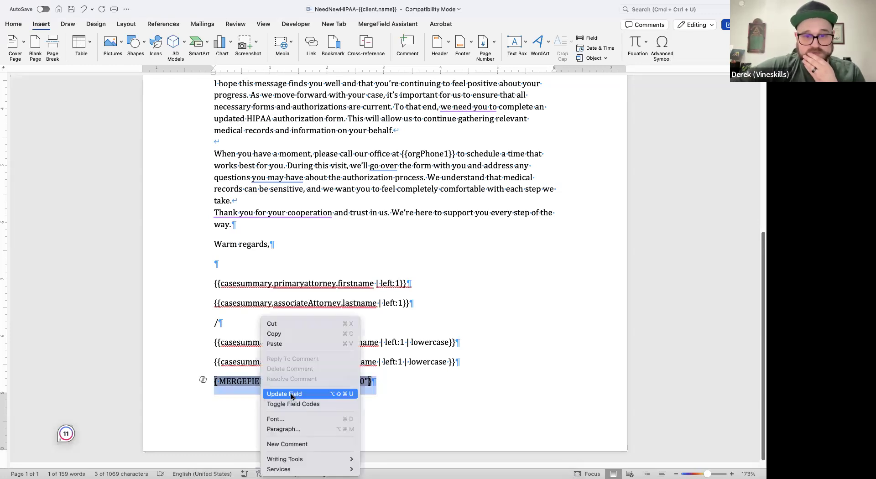
click(291, 393)
right_click(269, 384)
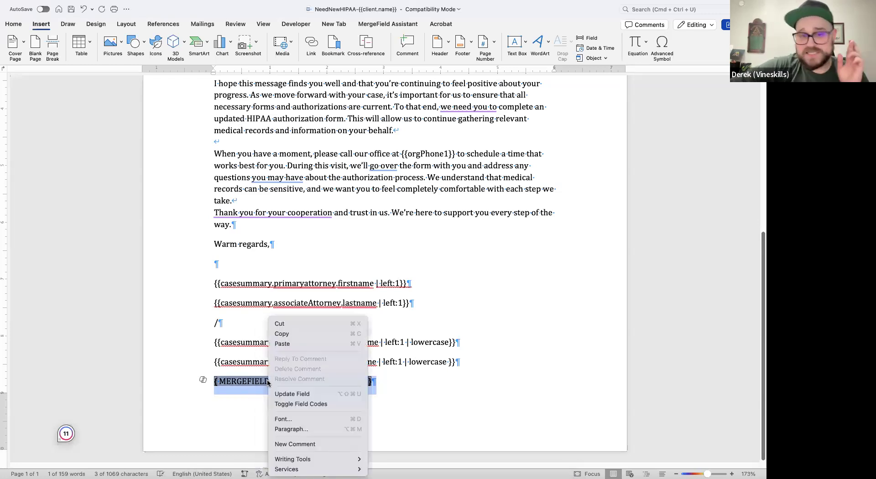
click(288, 406)
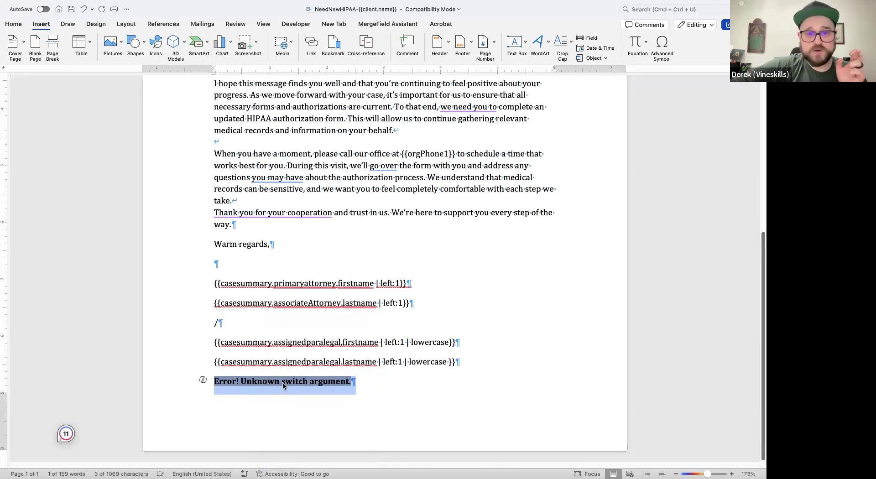
- Show the merge field's code again and replace the \* switch with \@ before the currency format
right_click(278, 385)
click(301, 403)
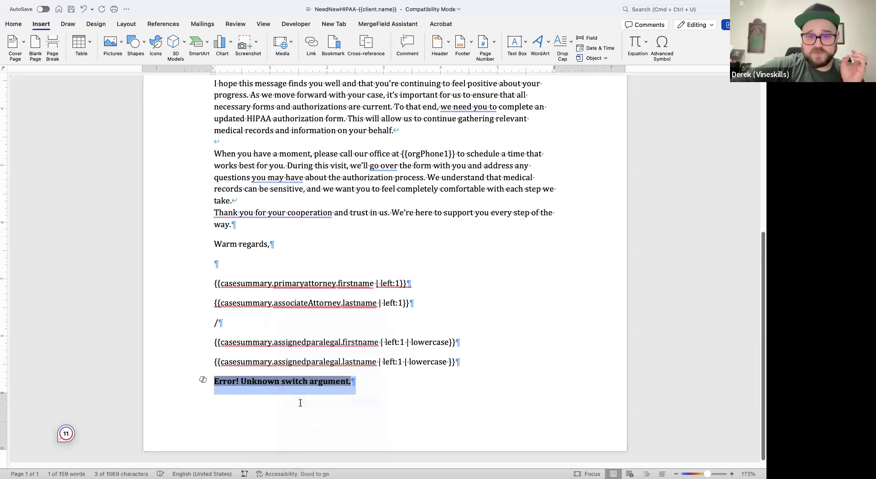
key(Left)
key(Left)
key(BackSpace)
key(BackSpace)
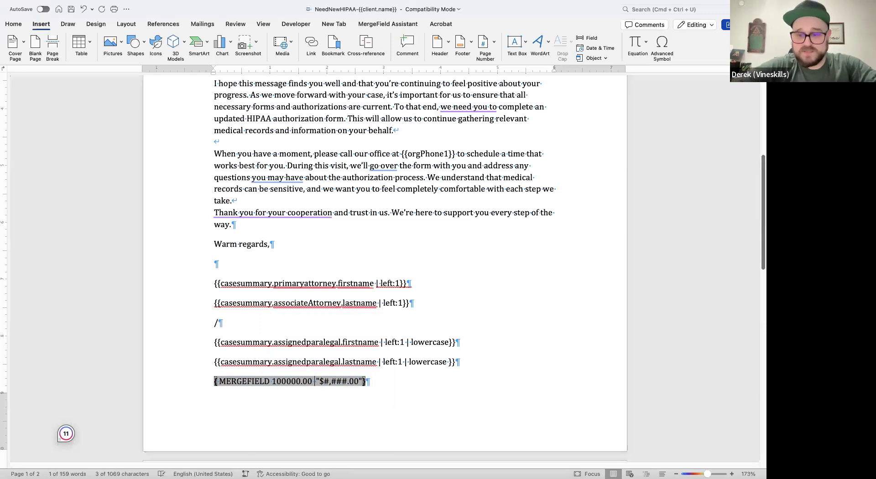
text(\)
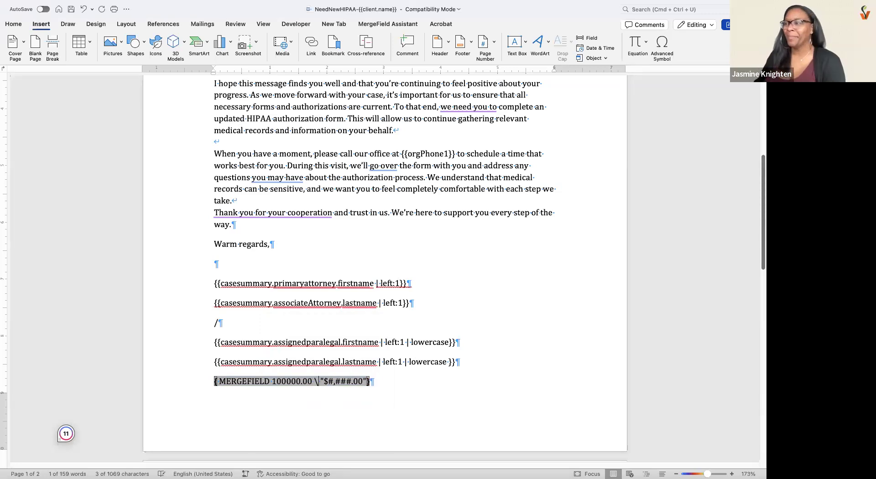
text(@)
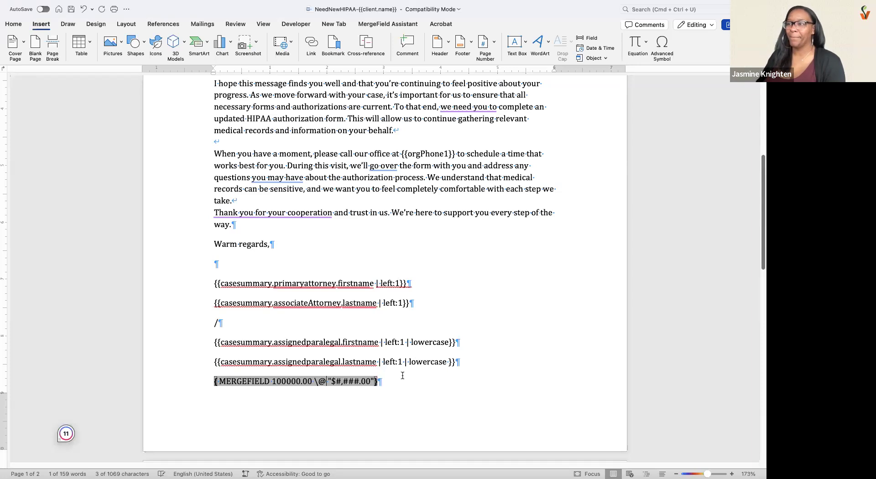
- Update the merge field with the \@ switch and display its result
click(190, 383)
right_click(237, 382)
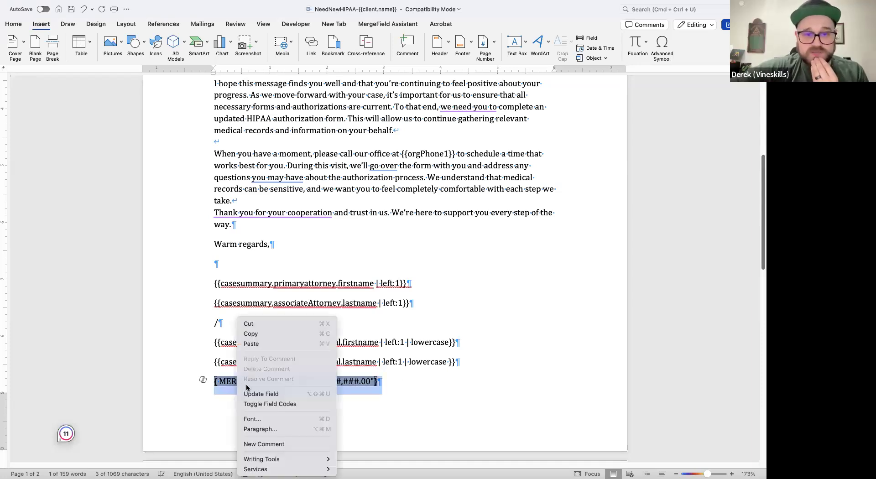
click(252, 395)
right_click(251, 383)
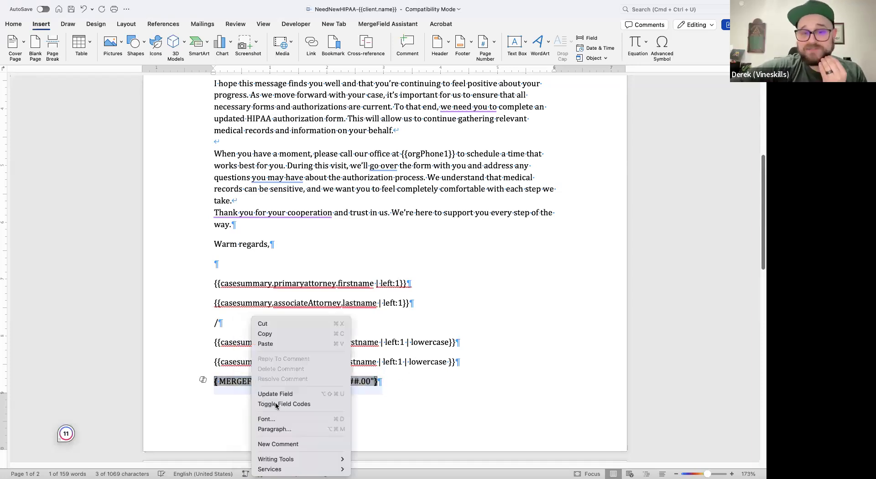
click(276, 405)
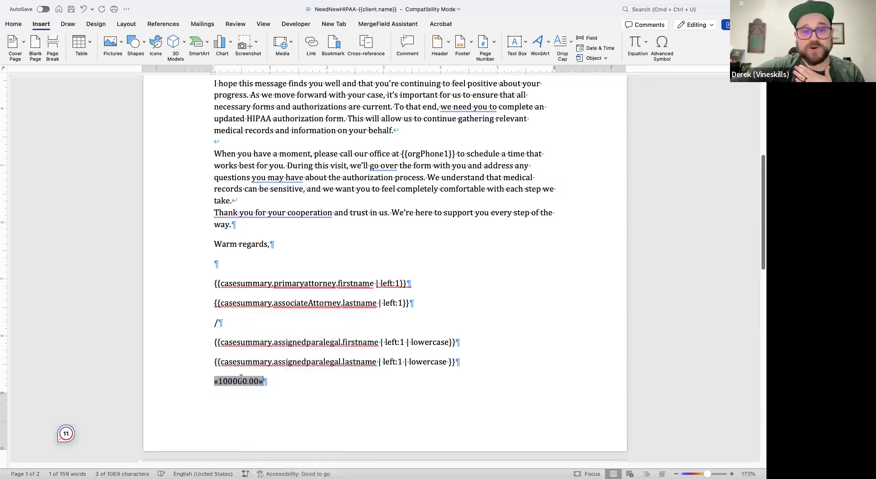
- Bring back the merge field's code and change the format in quotation marks to "$#,###.##"
right_click(241, 381)
click(267, 429)
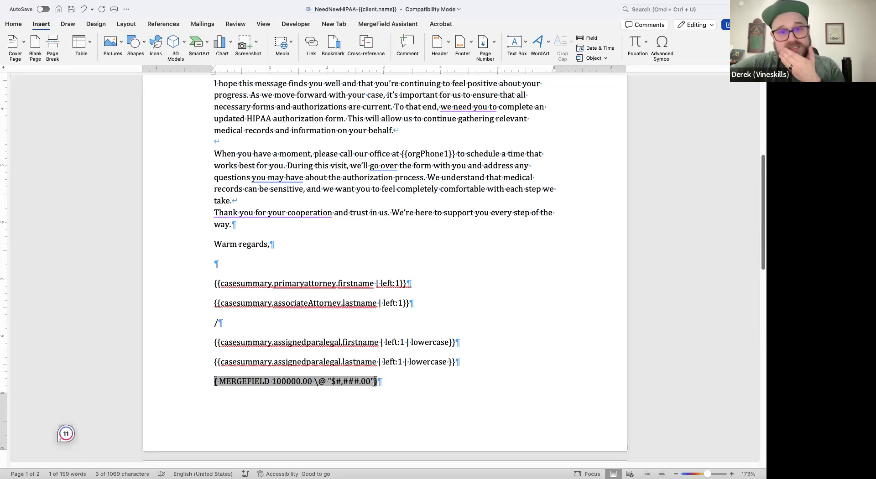
key(Right)
key(Right)
key(Right)
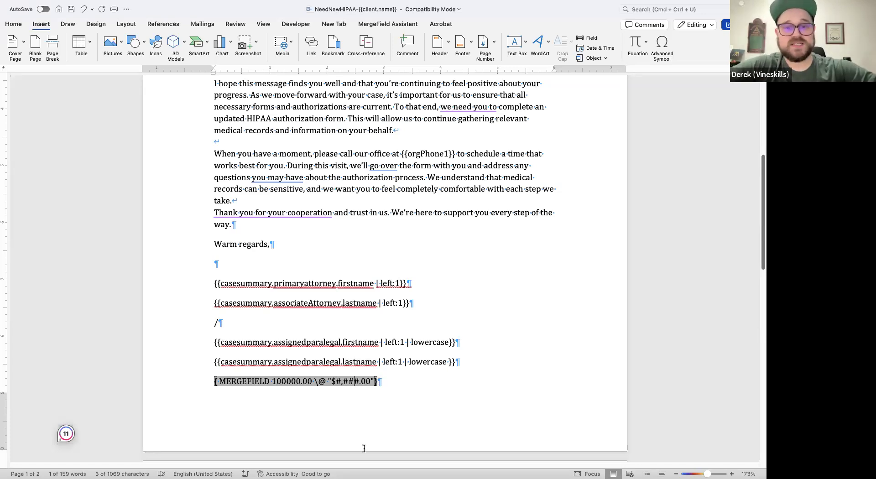
key(BackSpace)
key(BackSpace)
key(BackSpace)
key(BackSpace)
key(BackSpace)
key(BackSpace)
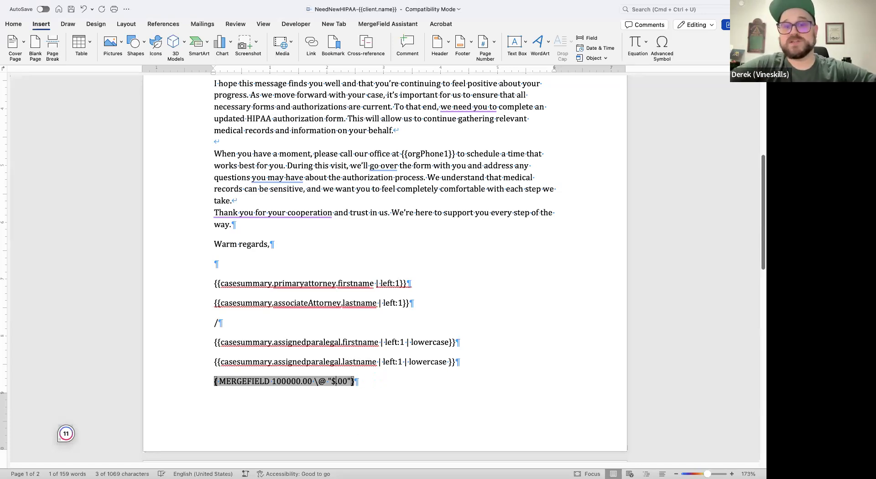
text($0)
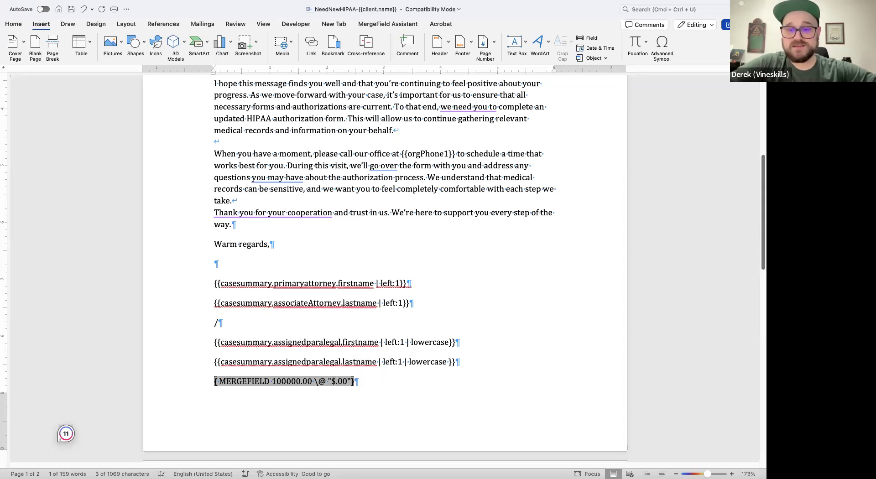
key(BackSpace)
text(#)
text(,##)
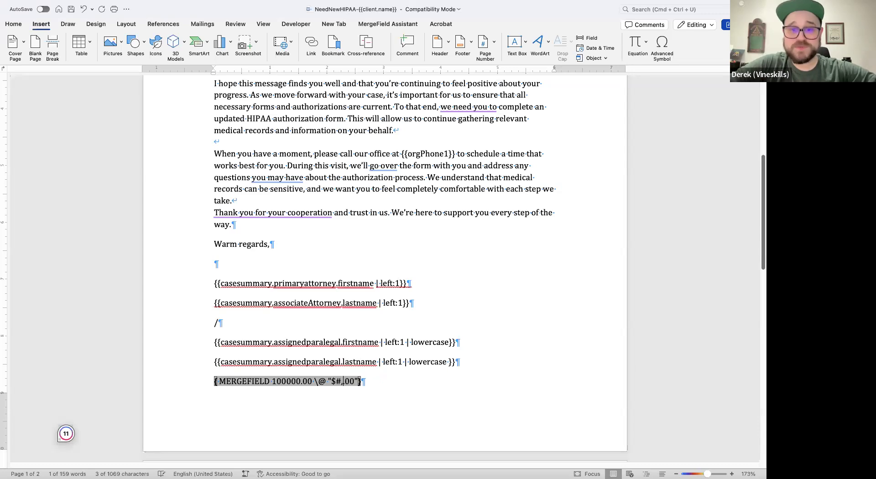
text(#)
key(Right)
key(Delete)
key(Delete)
text(##)
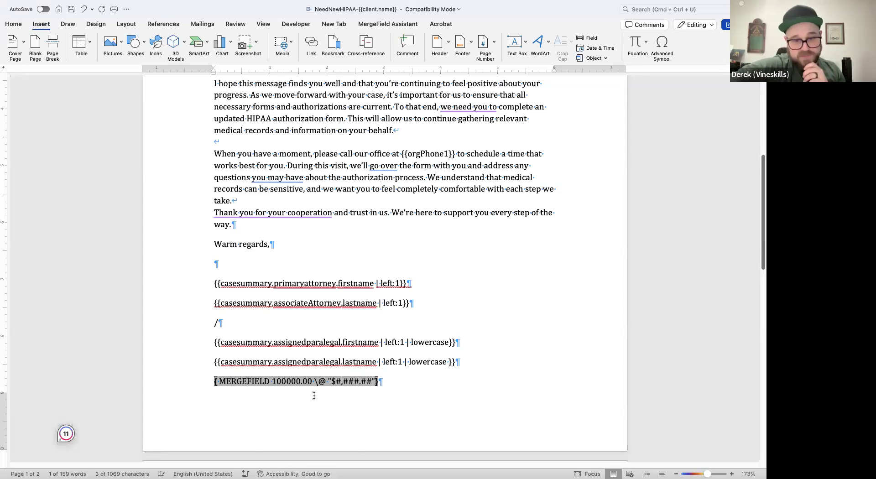
- Update the merge field with the "$#,###.##" format, check its result, and return to the field code
triple_click(263, 383)
right_click(263, 383)
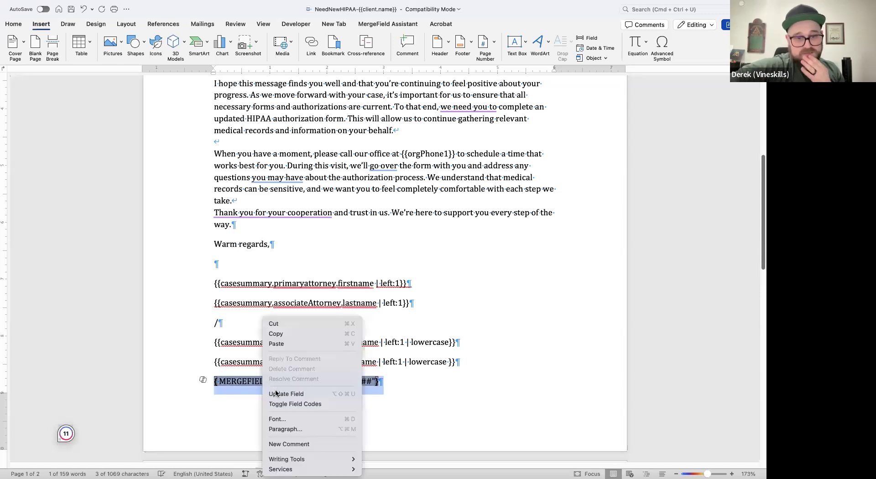
click(275, 394)
right_click(274, 380)
click(315, 399)
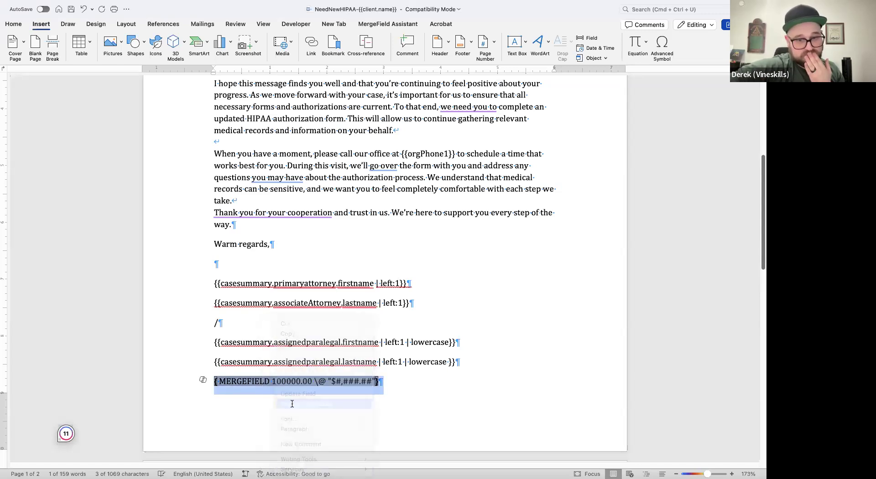
right_click(230, 386)
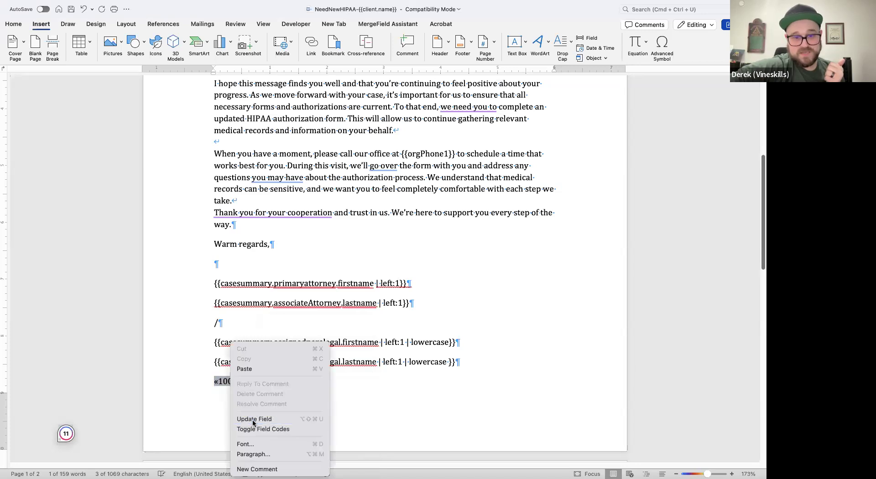
click(253, 418)
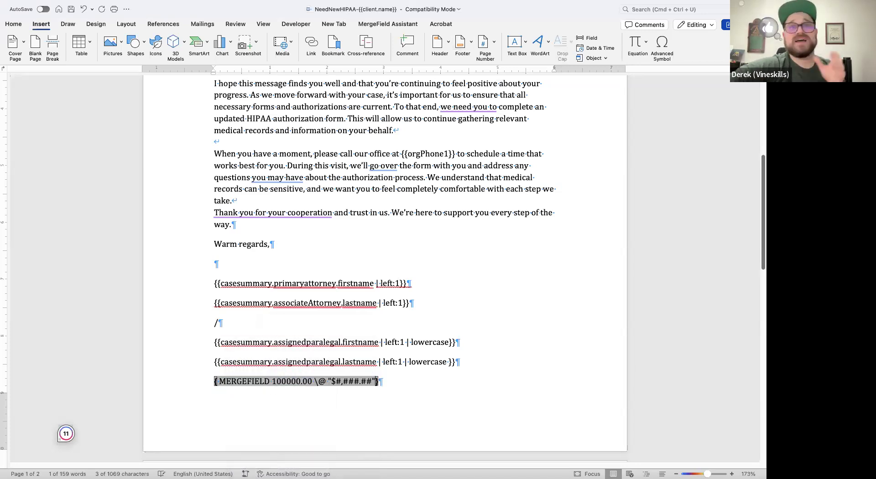